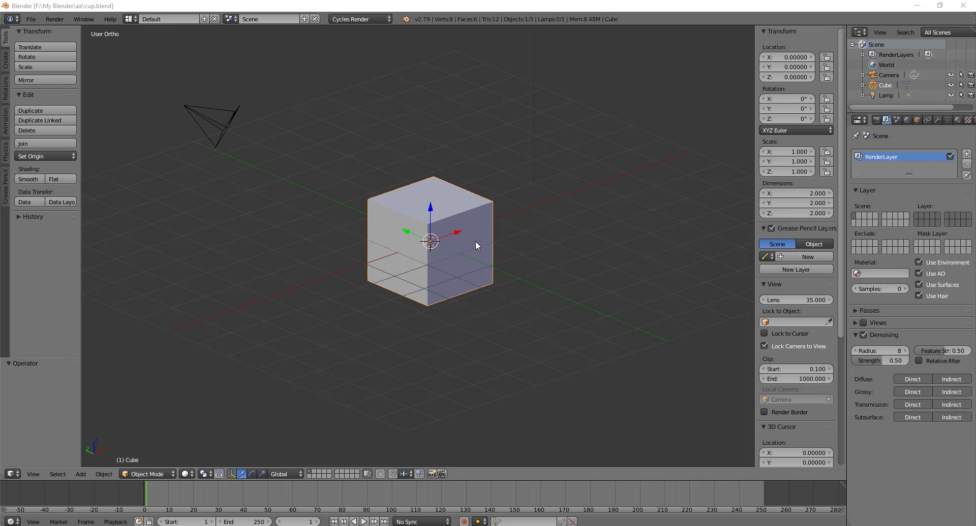
Step: Delete the default cube and choose Cycles Render as the render engine
key(x)
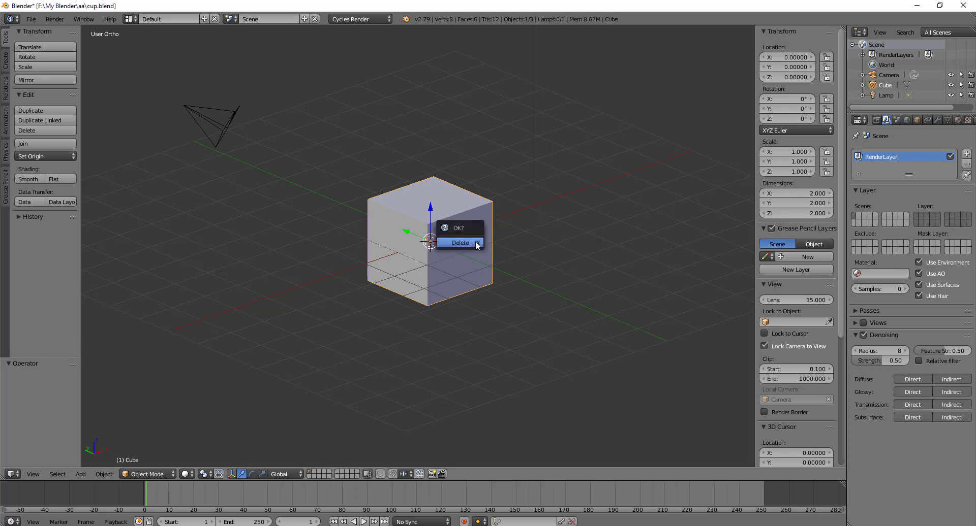
click(460, 243)
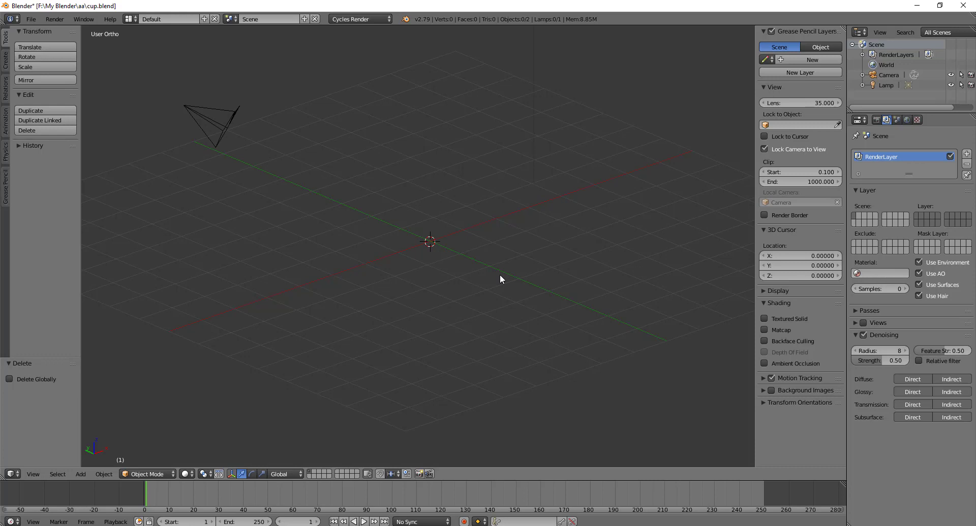
click(376, 17)
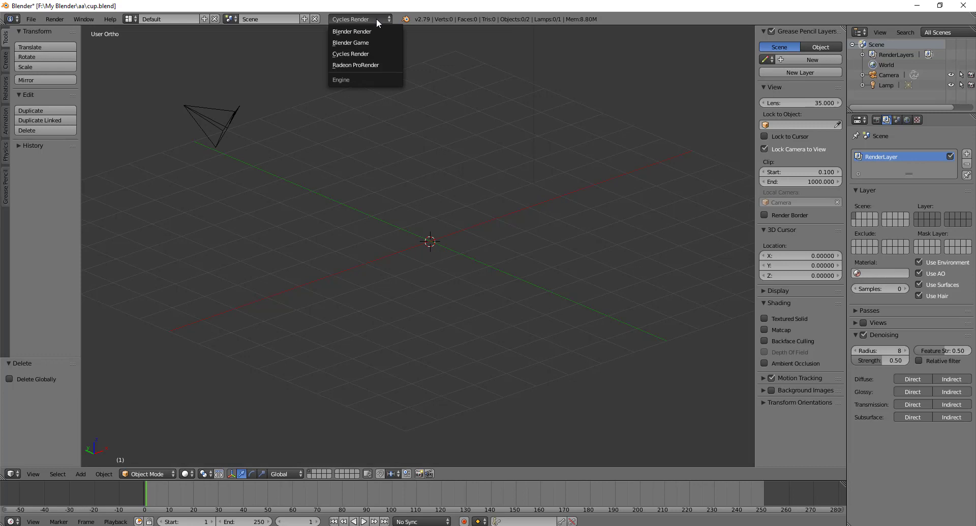
click(375, 54)
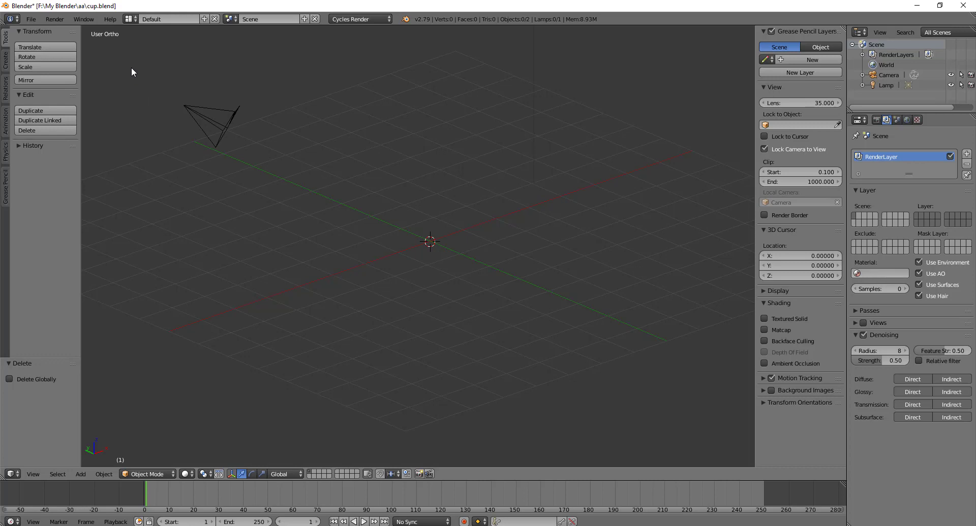
Step: Start saving the file under a new location and create a folder named coffee-cup01 in F:\My Blender
click(31, 20)
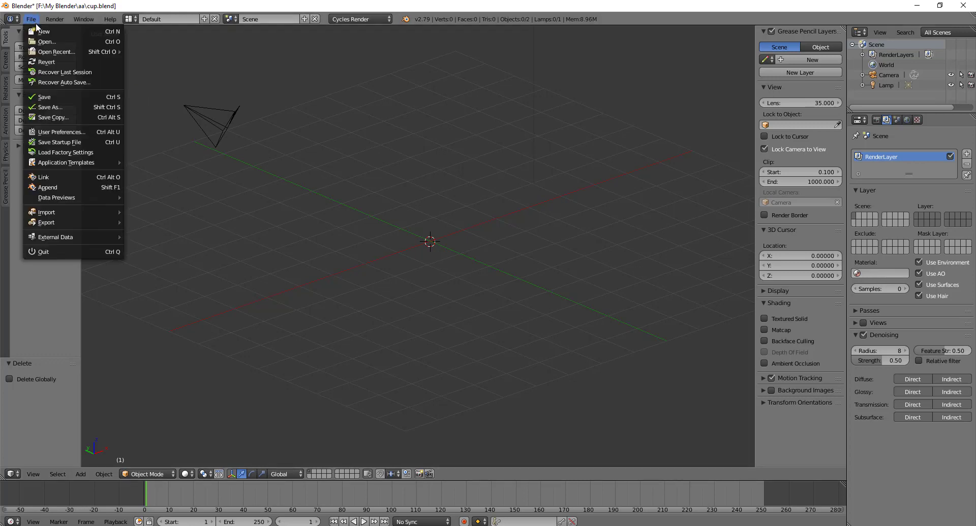
click(49, 107)
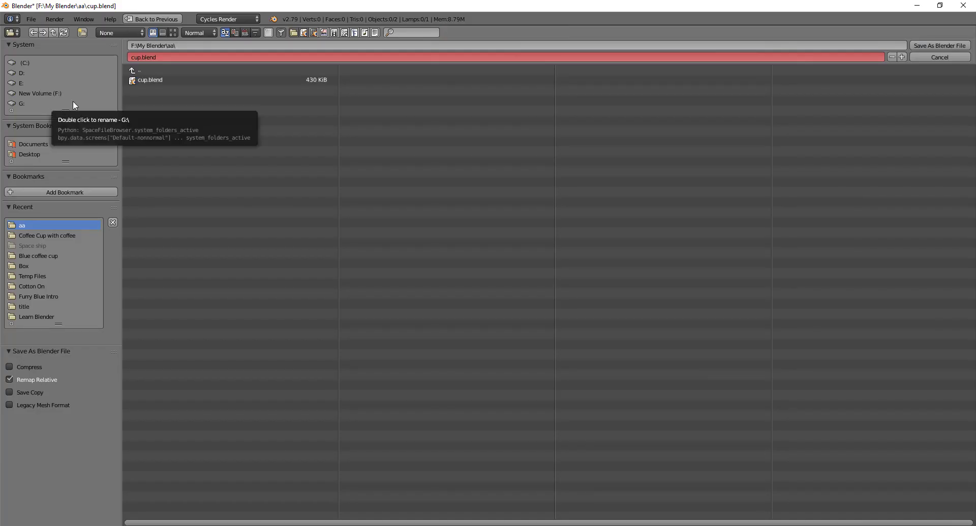
click(133, 72)
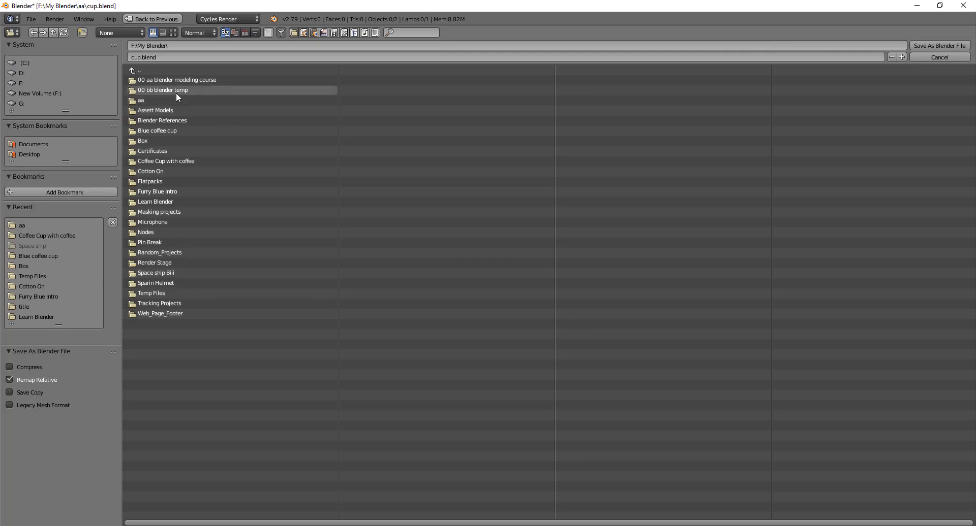
click(82, 33)
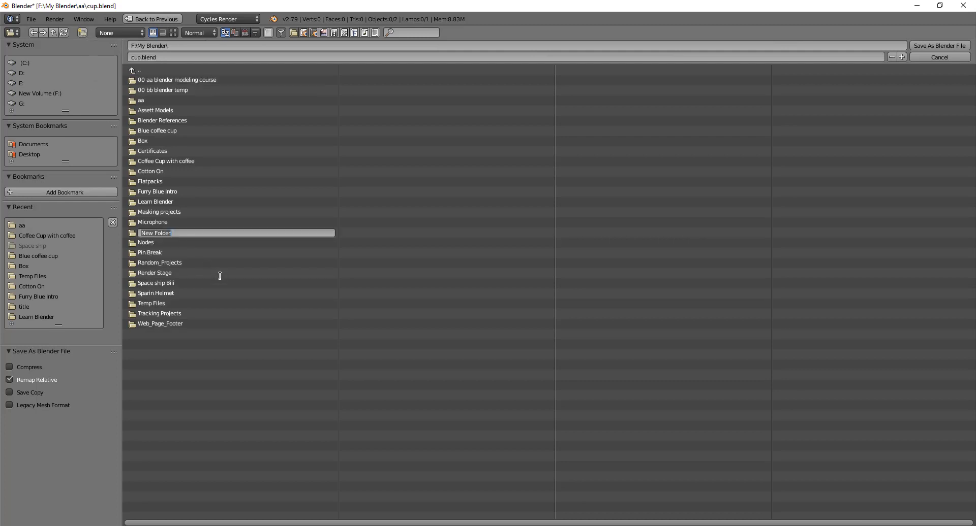
text(coffe)
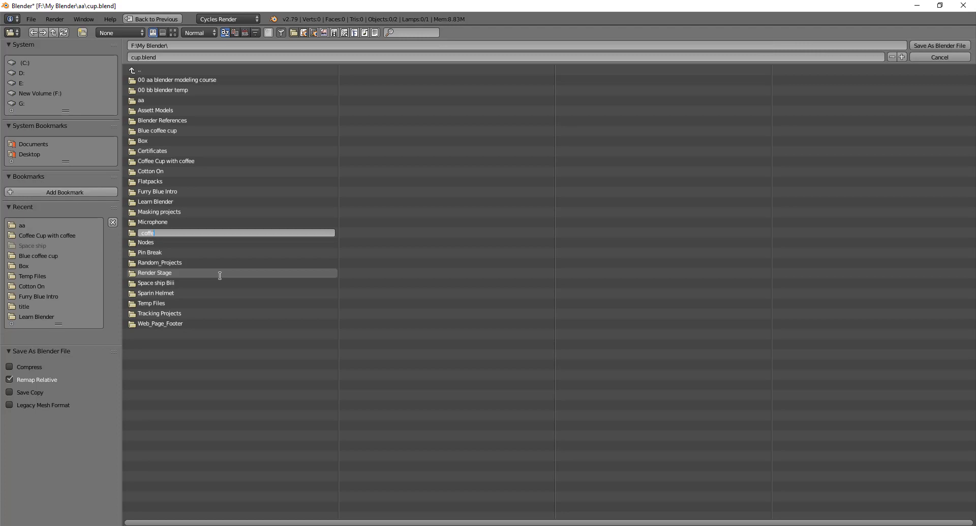
text(e-cup01)
key(Return)
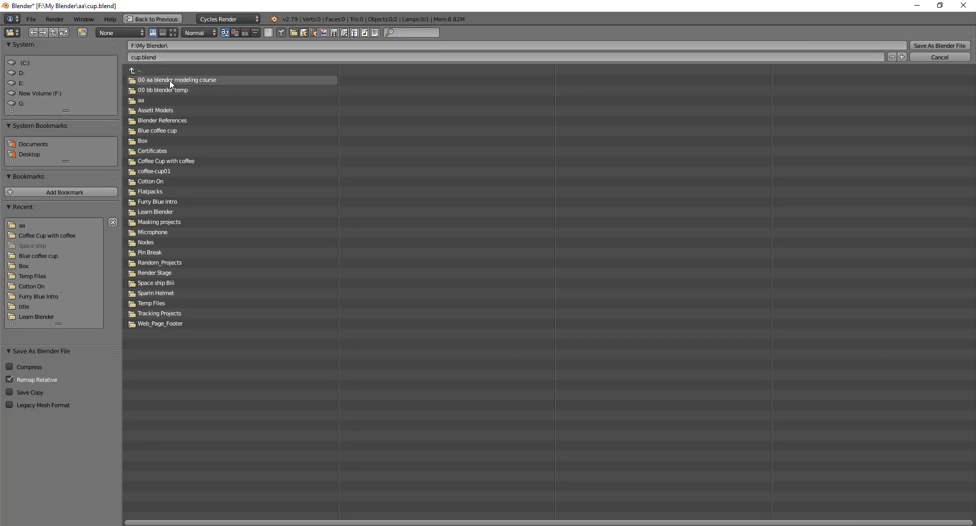
Step: Save the project as cup.blend inside the coffee-cup01 folder
click(172, 171)
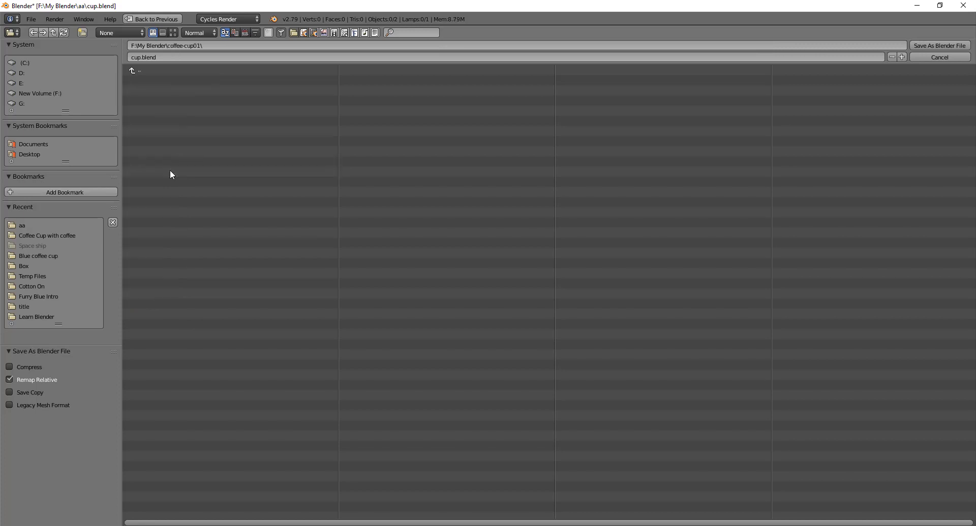
click(166, 57)
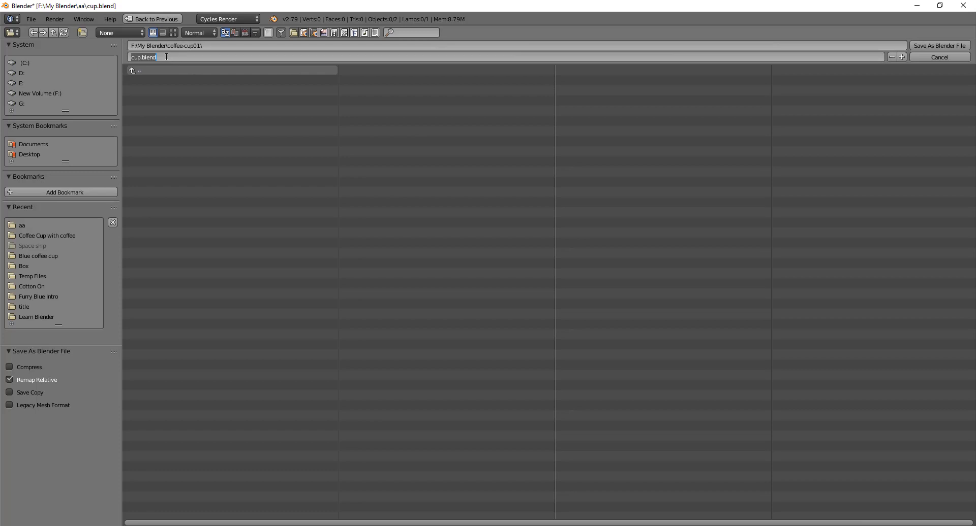
text(cup)
key(Return)
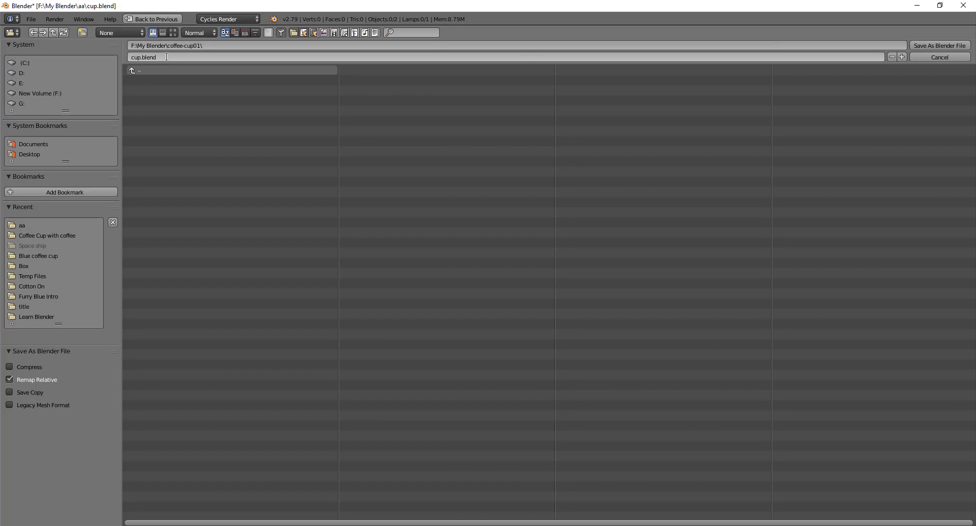
key(Return)
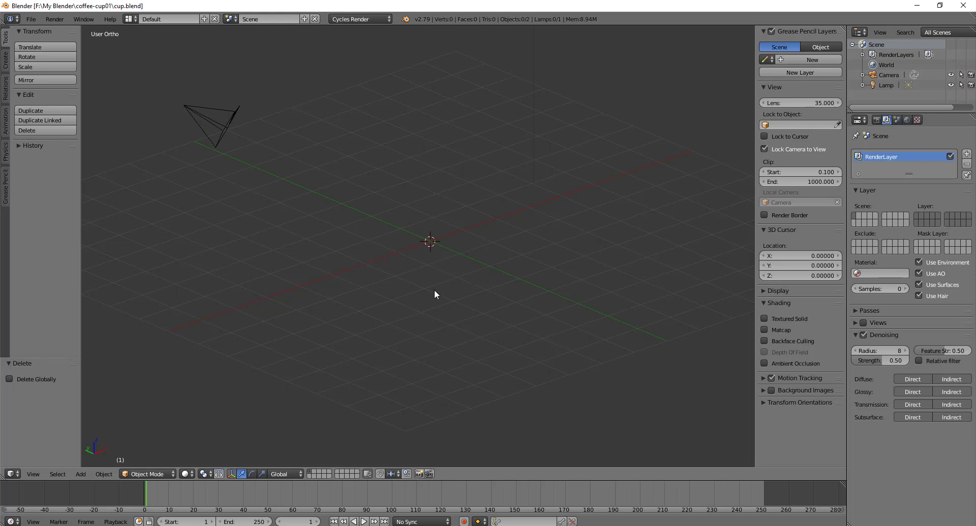
Step: Select the camera and hide it from the 3D view
right_click(204, 117)
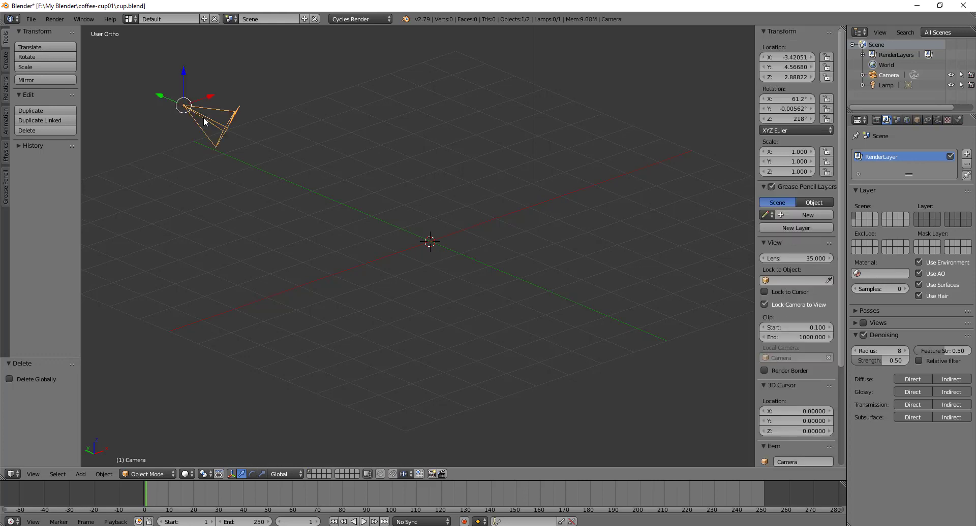
click(950, 75)
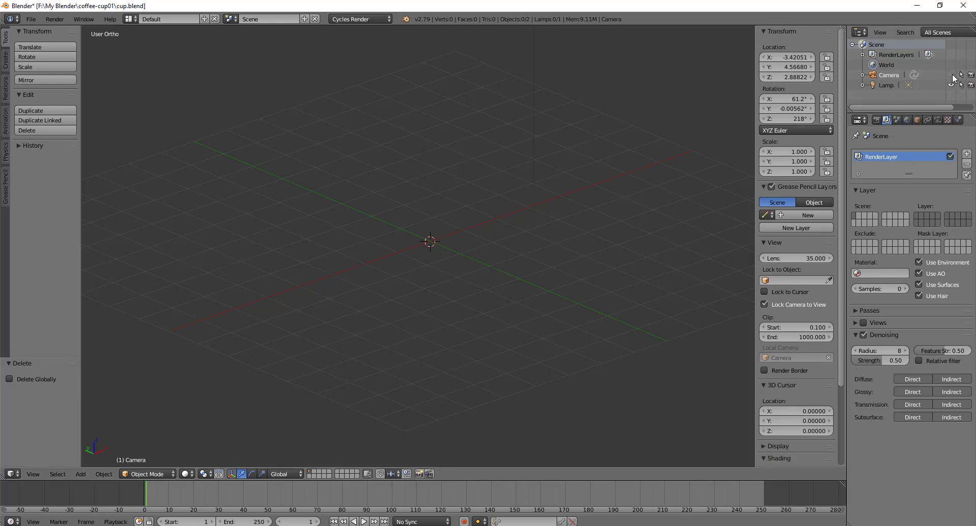
click(950, 75)
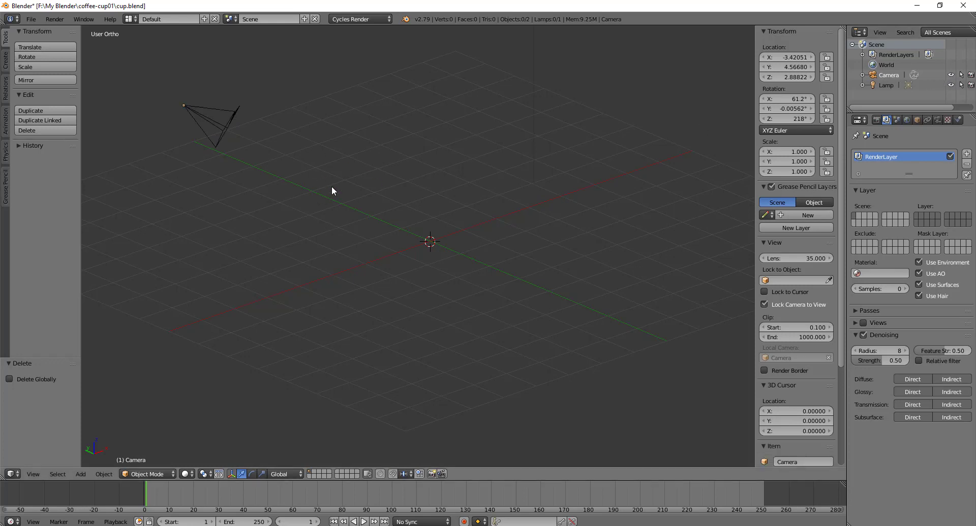
right_click(191, 110)
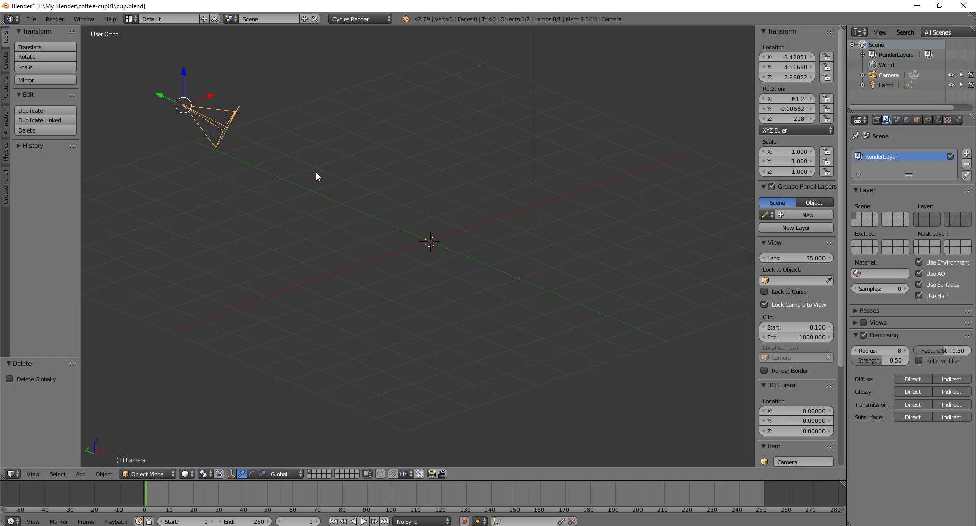
key(h)
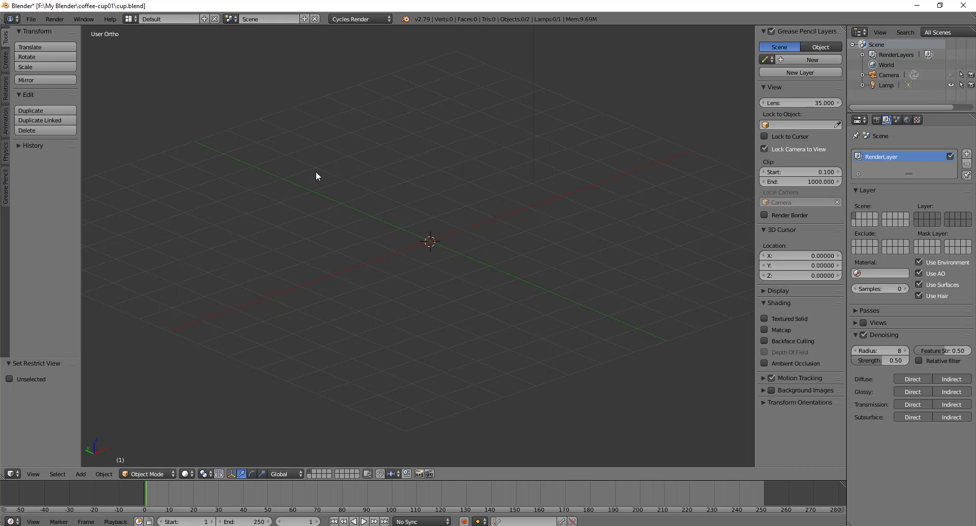
Step: Add a mesh circle at the origin with 10 vertices and the Ngon fill type
key(shift+s)
key(shift+a)
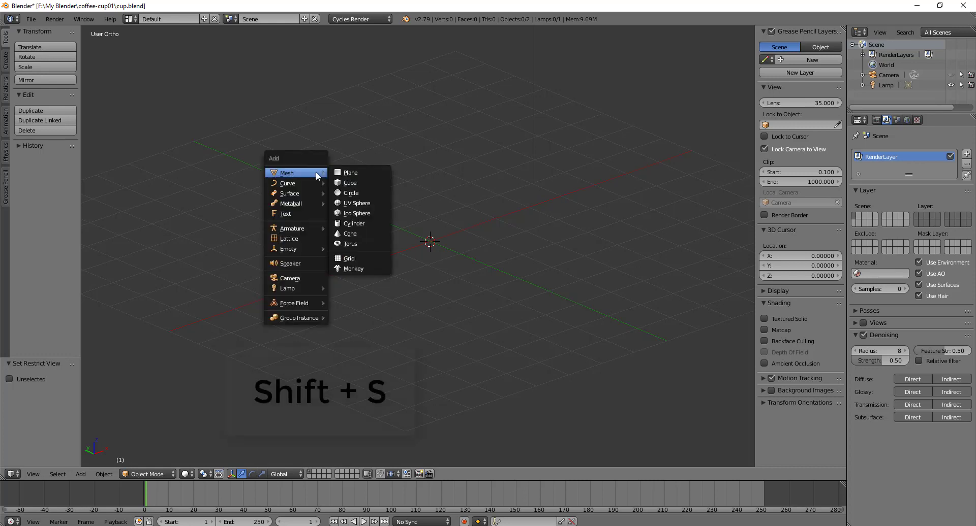
click(359, 193)
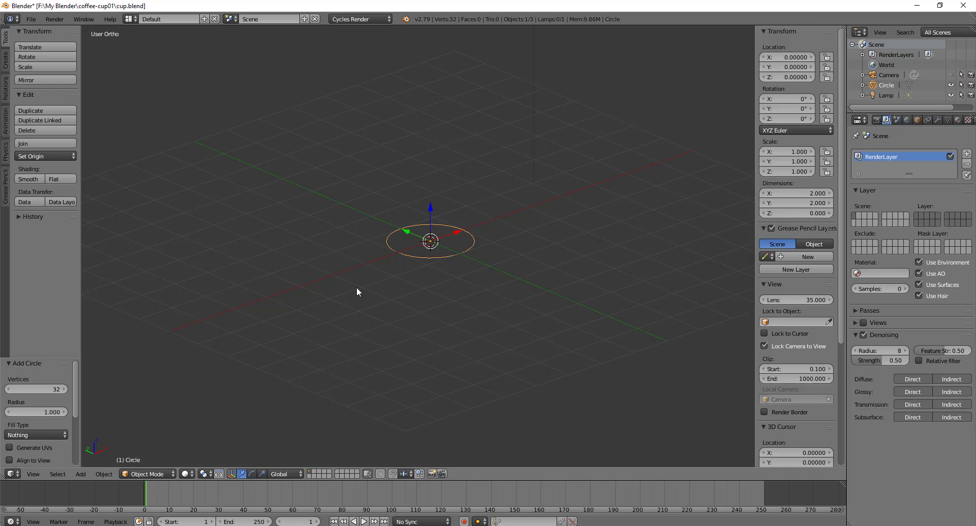
click(39, 390)
text(10)
key(Return)
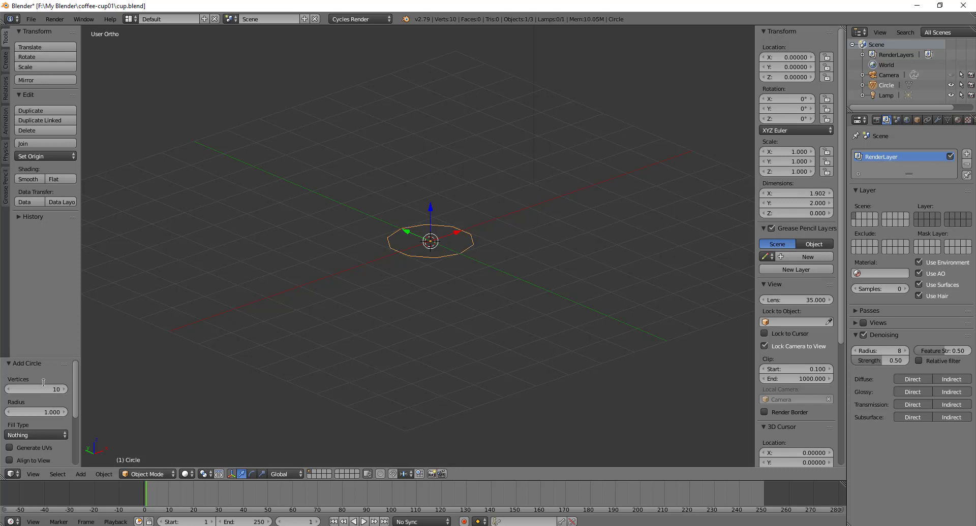
click(41, 435)
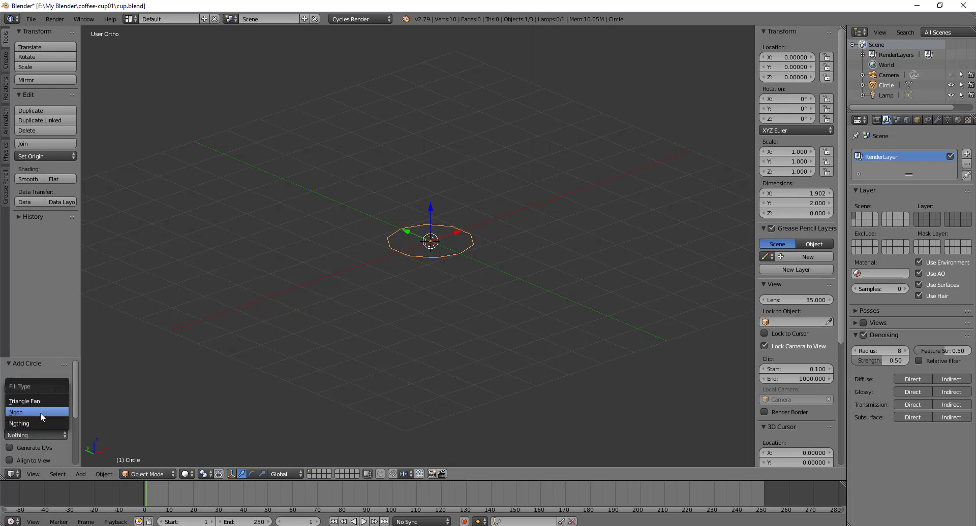
click(45, 413)
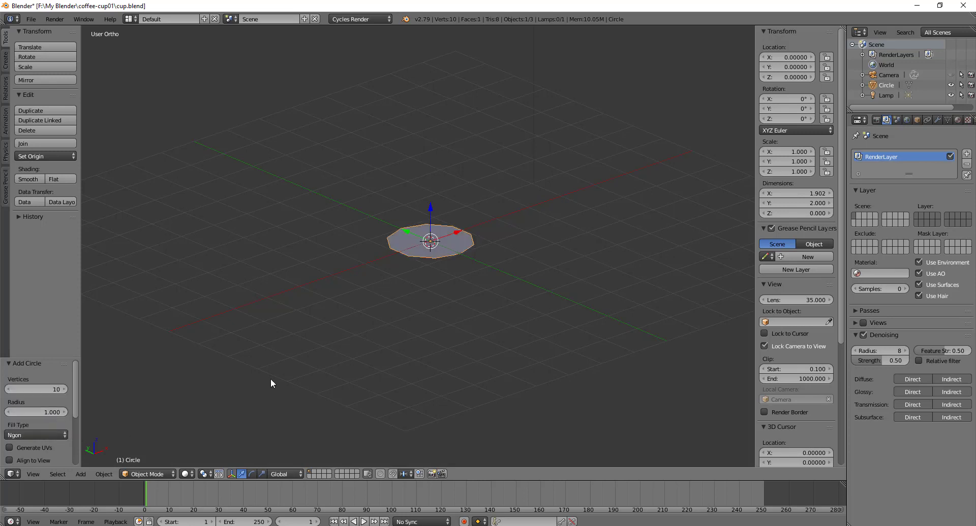
Step: Examine the filled circle up close, from farther away and from several angles
key(KP_Decimal)
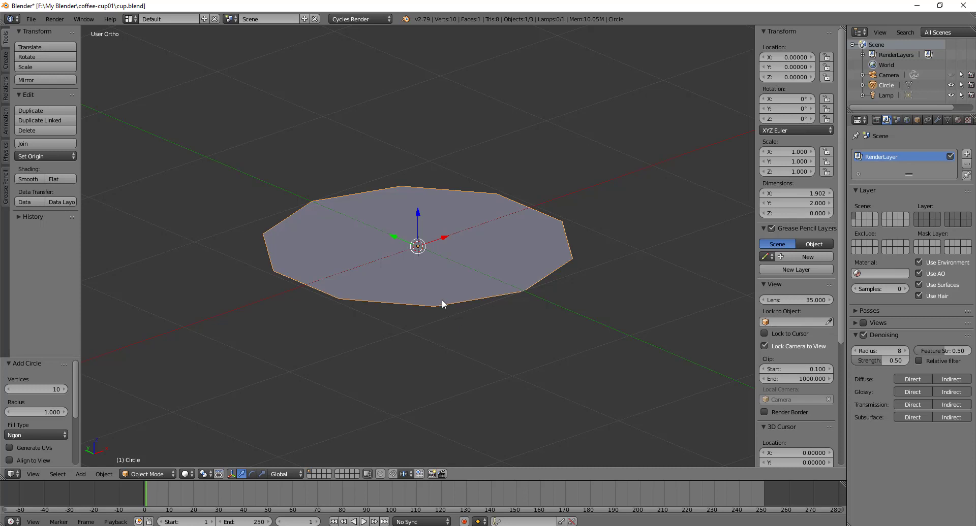
scroll(443, 303, down, 8)
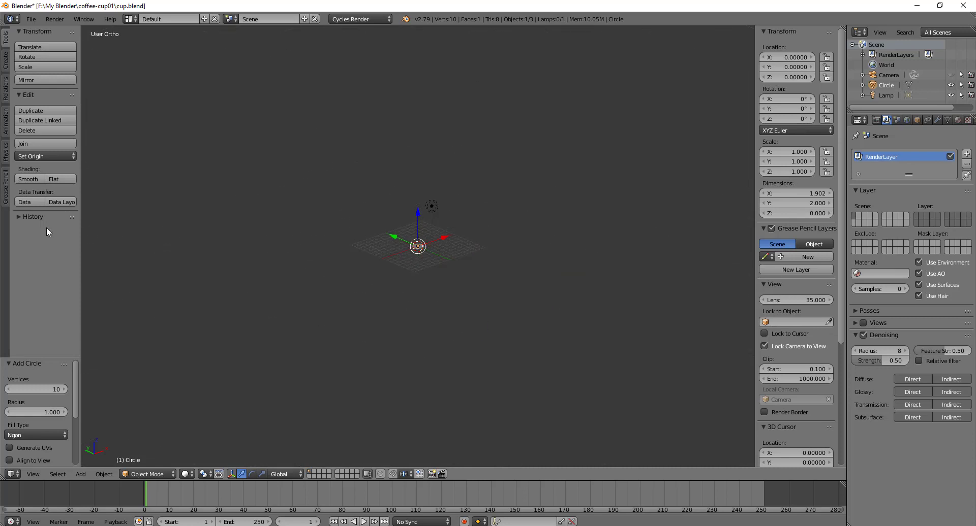
scroll(455, 292, down, 5)
middle_drag(389, 310, 407, 281)
key(KP_Decimal)
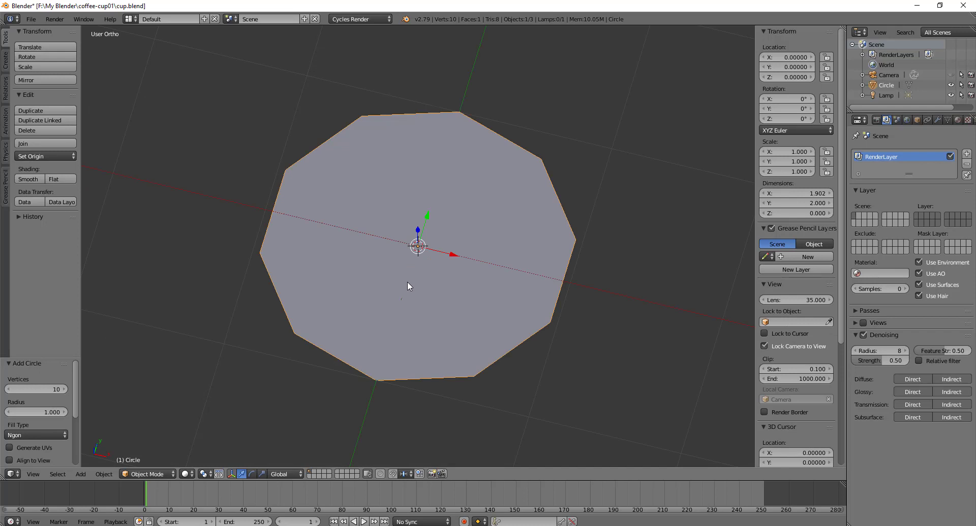
scroll(386, 297, down, 3)
middle_drag(419, 328, 398, 273)
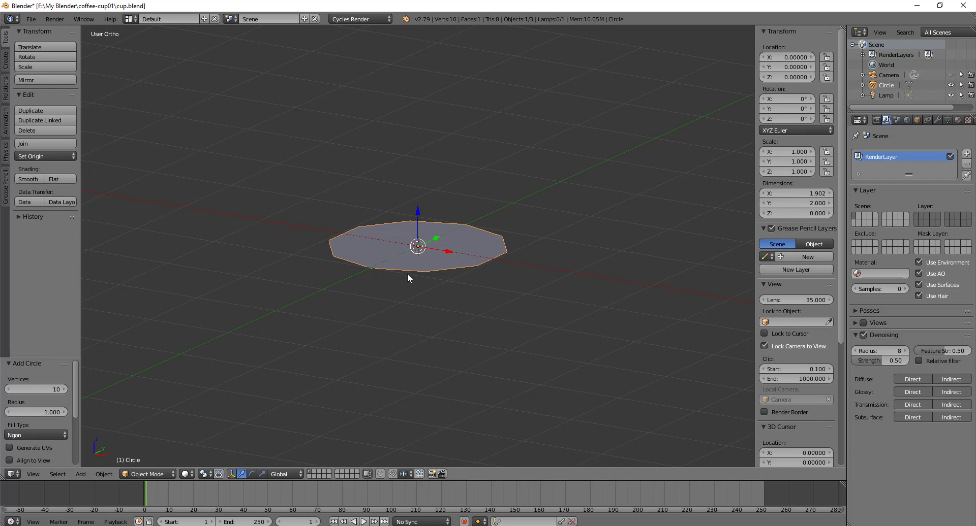
middle_drag(406, 278, 404, 291)
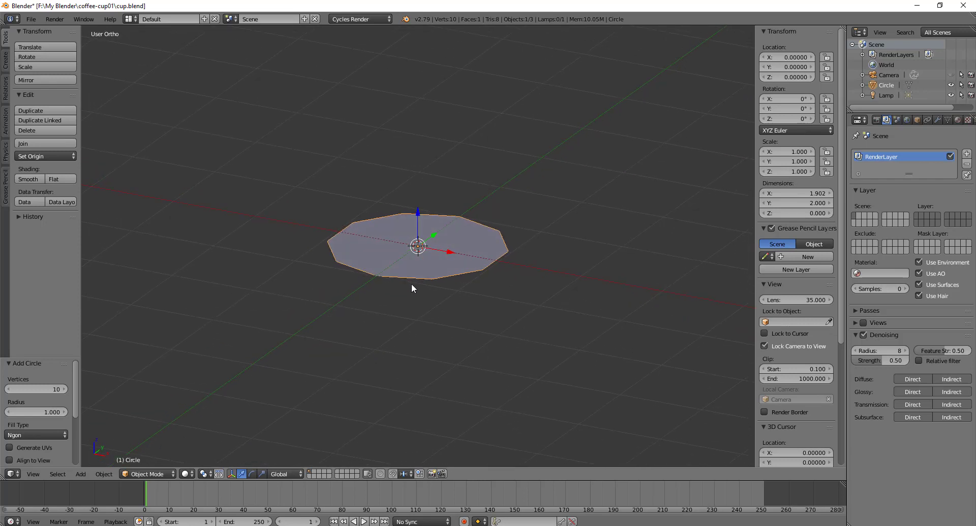
middle_drag(420, 290, 430, 309)
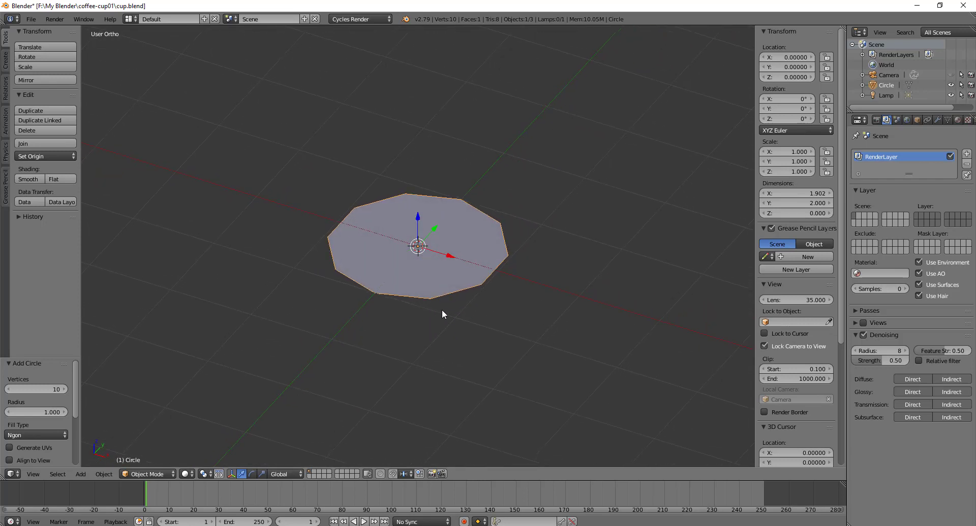
scroll(442, 311, up, 1)
shift+middle_drag(445, 262, 454, 303)
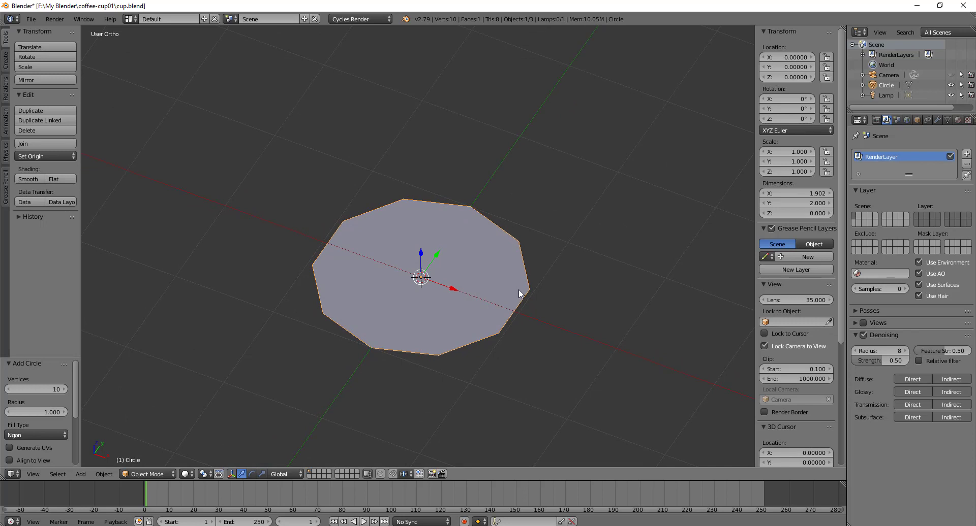
Step: Enter Edit Mode with the whole circle face selected and inset it by about 0.145
key(Tab)
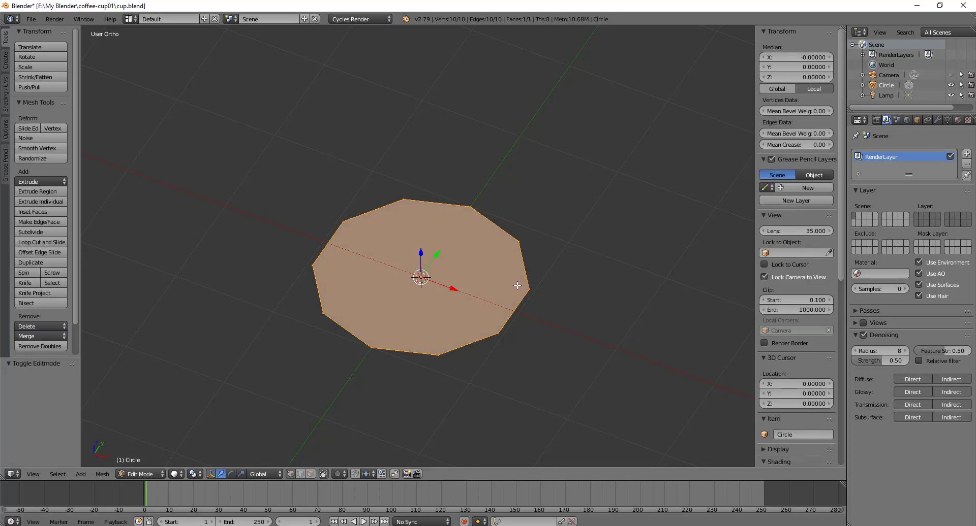
key(a)
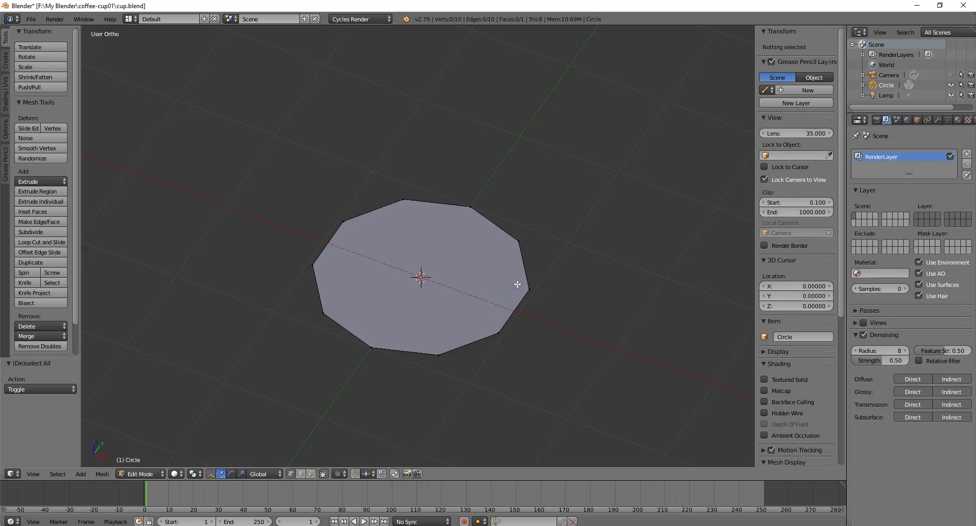
key(a)
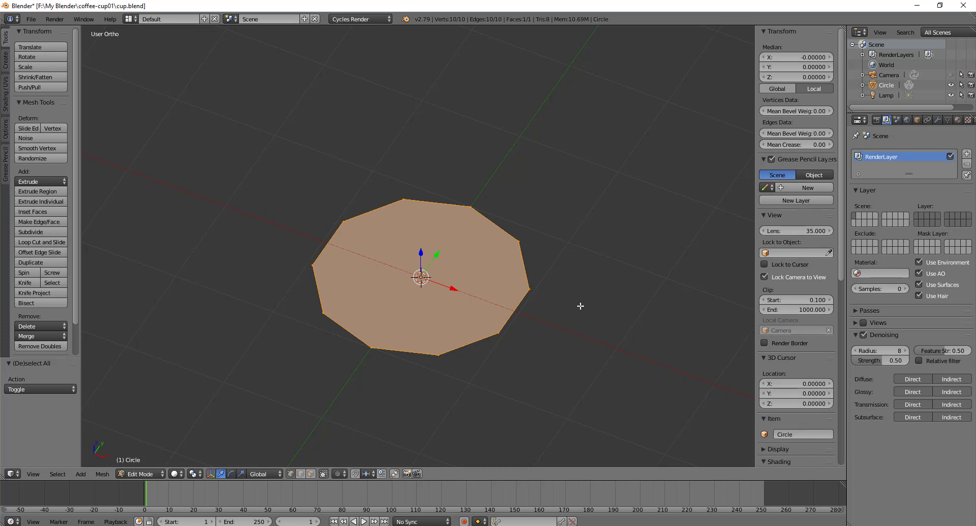
key(i)
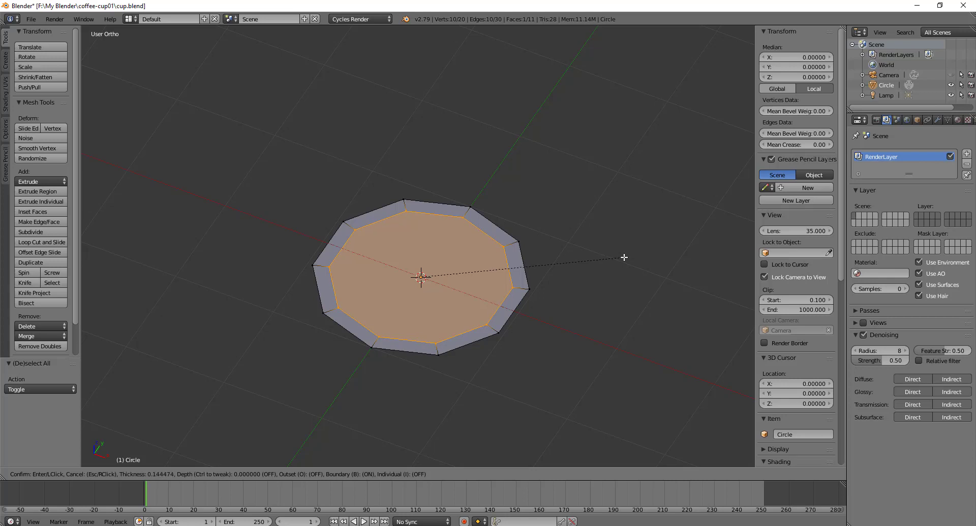
click(623, 258)
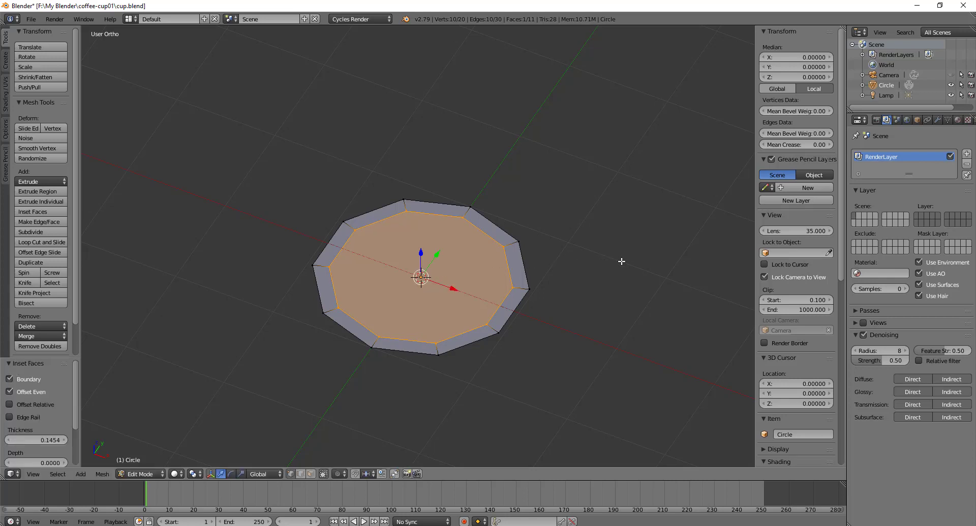
Step: Inset the inner face twice more, first by about 0.057 for a narrow ring, and again by about 0.417
key(i)
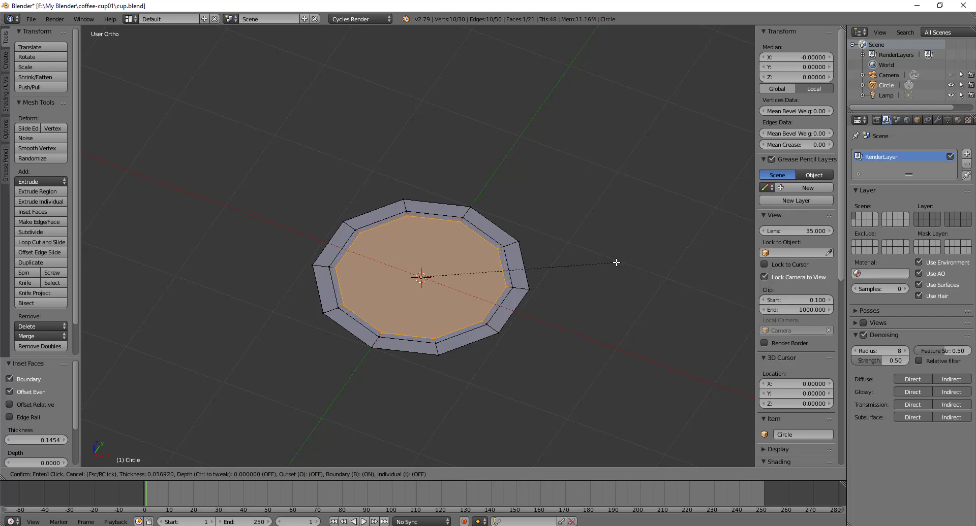
click(617, 262)
key(i)
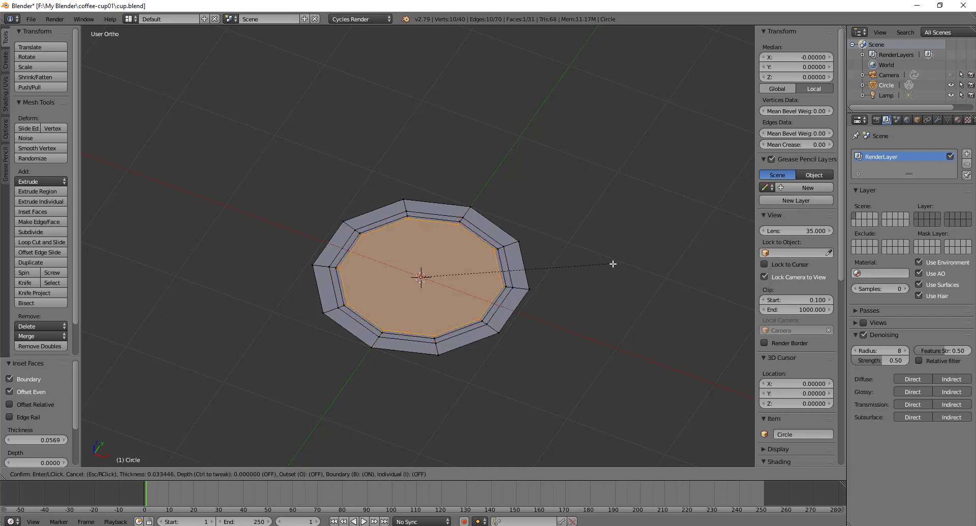
click(572, 272)
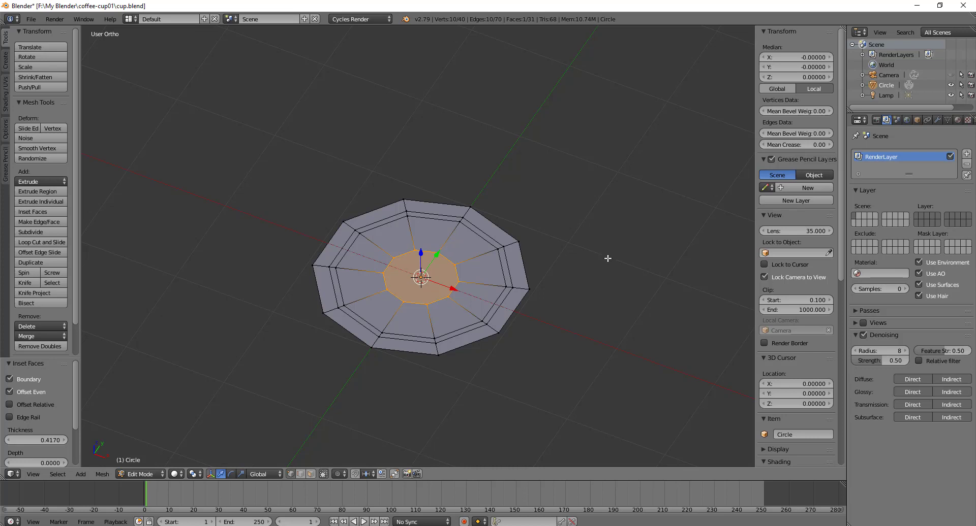
Step: Inset the small central face by about 0.268 and merge its vertices at the center
key(i)
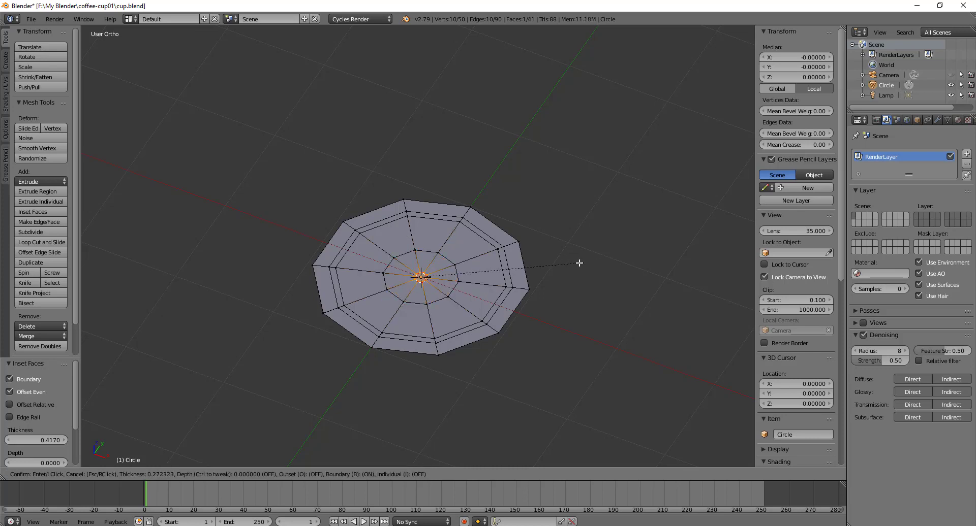
click(580, 263)
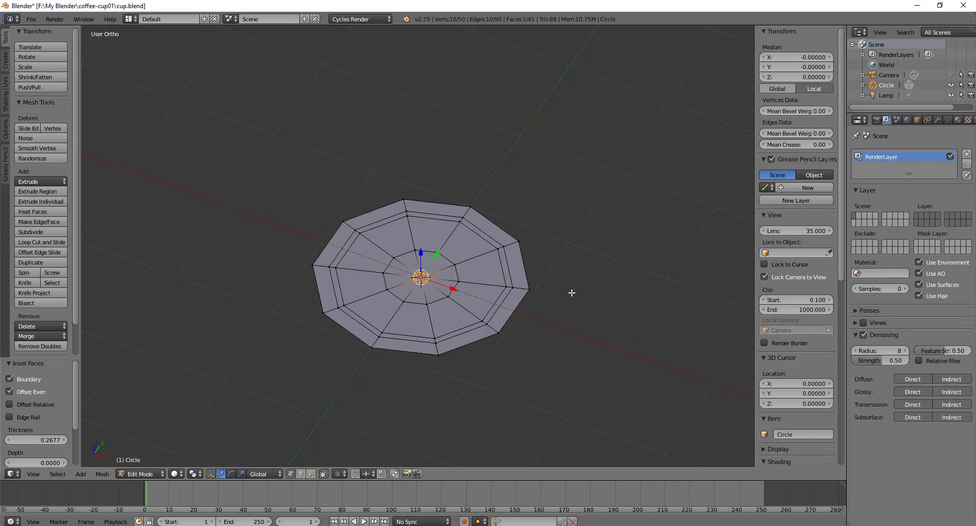
key(alt+m)
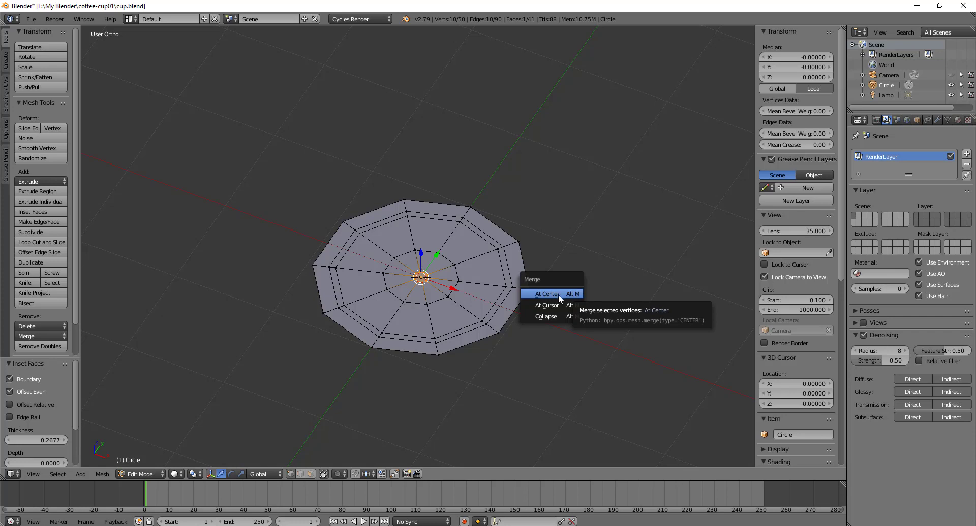
click(558, 294)
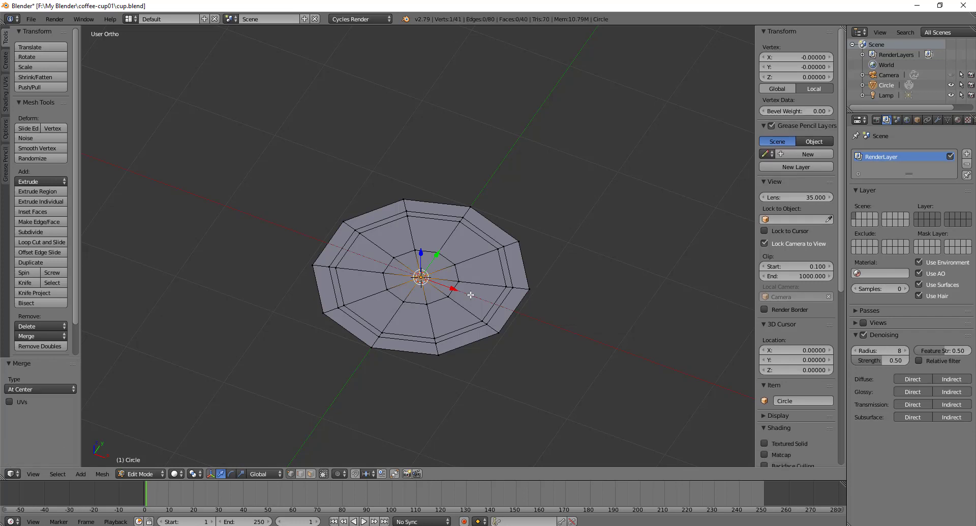
Step: Switch the mesh selection mode to faces
scroll(419, 296, up, 4)
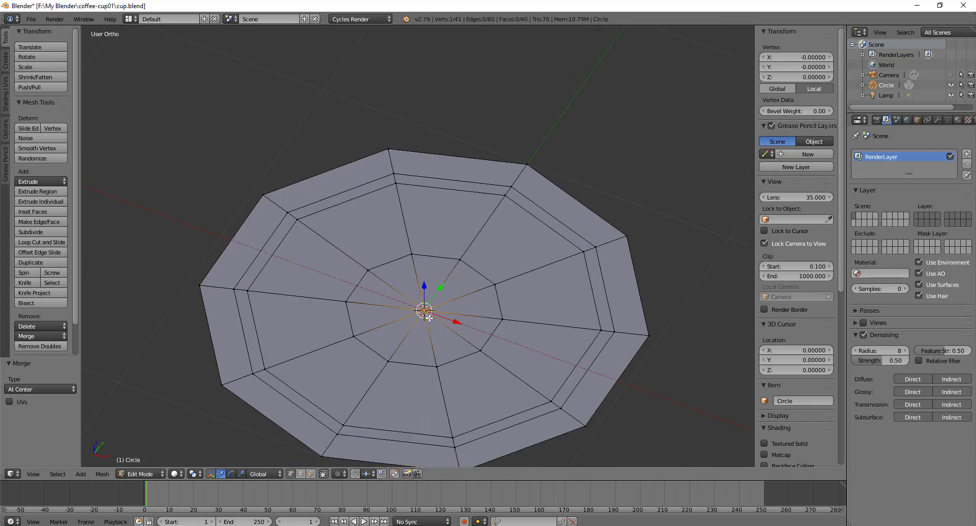
scroll(430, 319, down, 3)
mouse_move(446, 327)
middle_down()
mouse_move(455, 303)
mouse_move(460, 329)
middle_up()
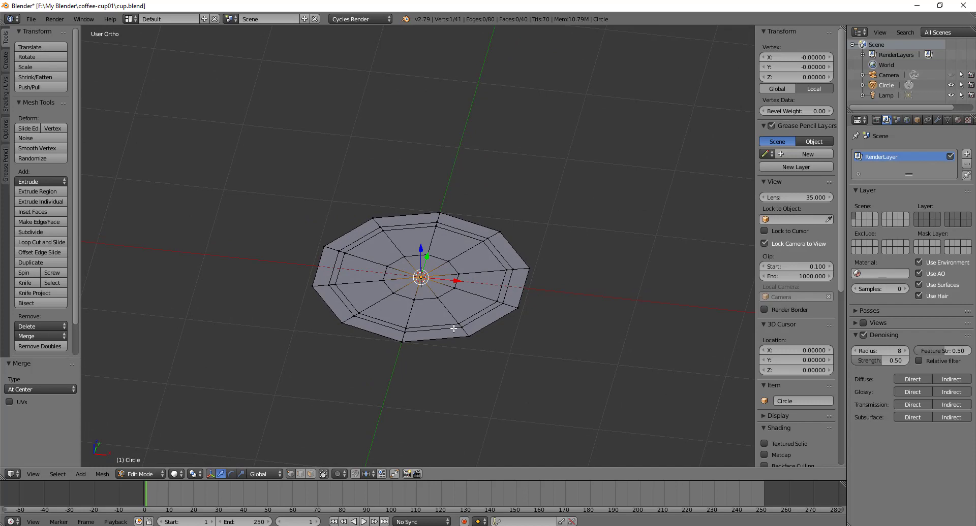
click(311, 475)
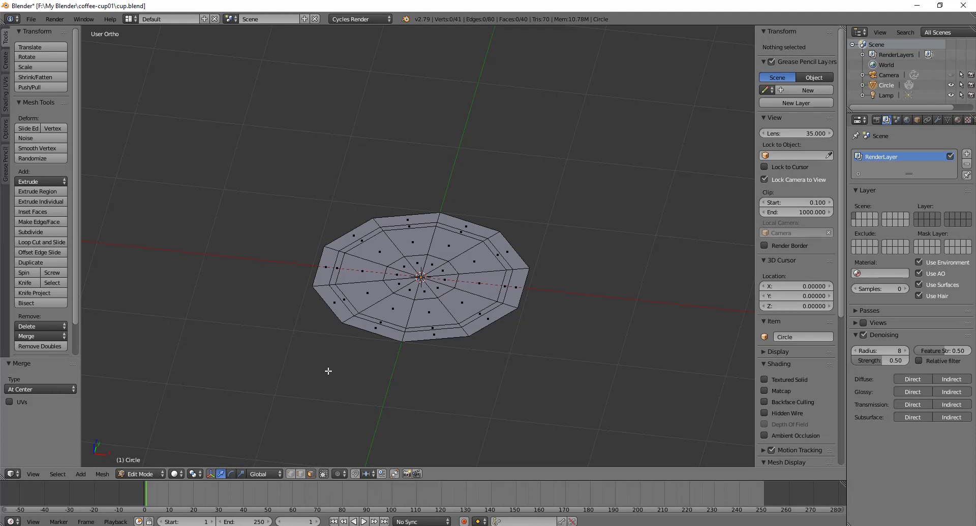
key(ctrl+Tab)
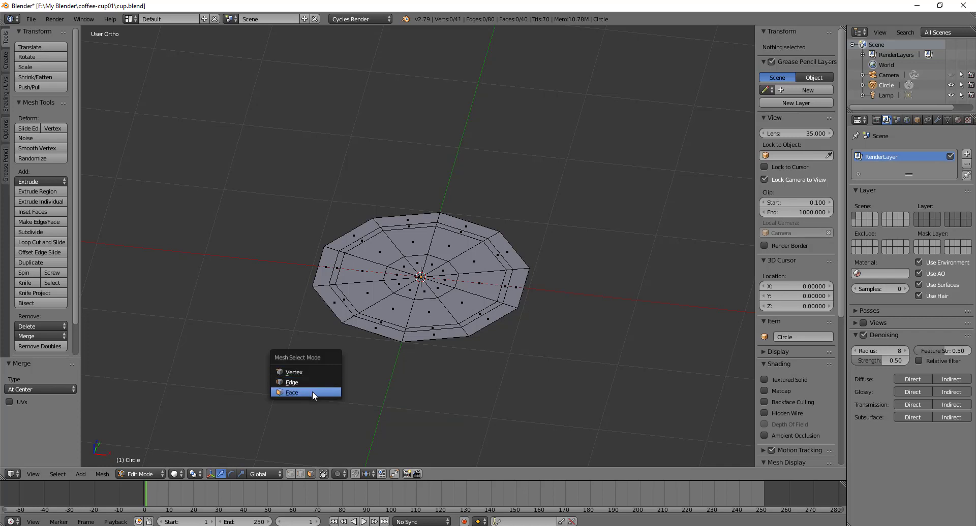
click(312, 391)
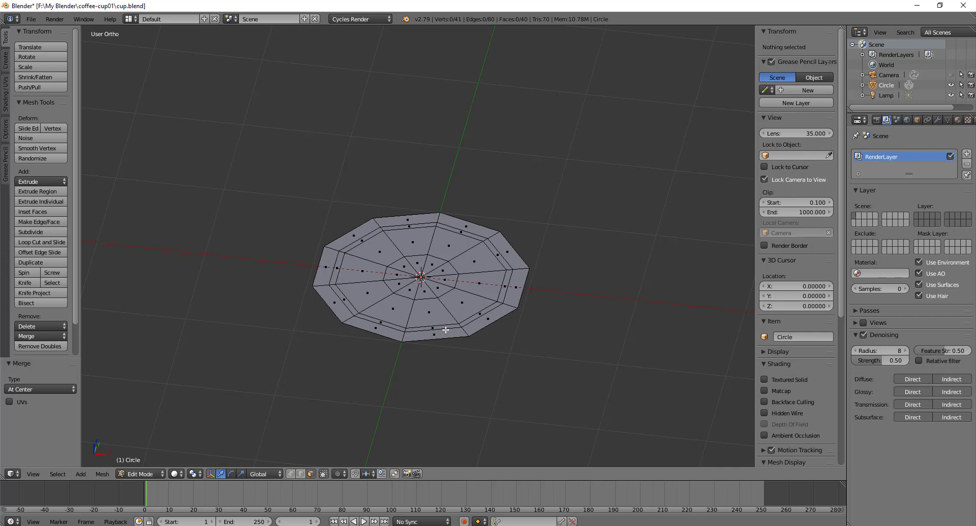
Step: Select the complete narrow ring of faces between the outer rim and the wide inner faces, working from the disc's underside
scroll(456, 337, up, 3)
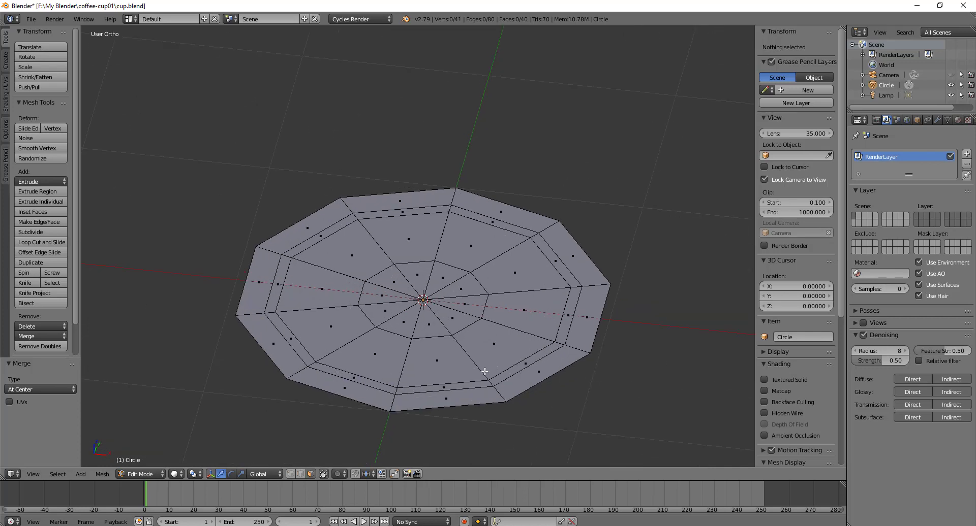
middle_drag(485, 372, 482, 288)
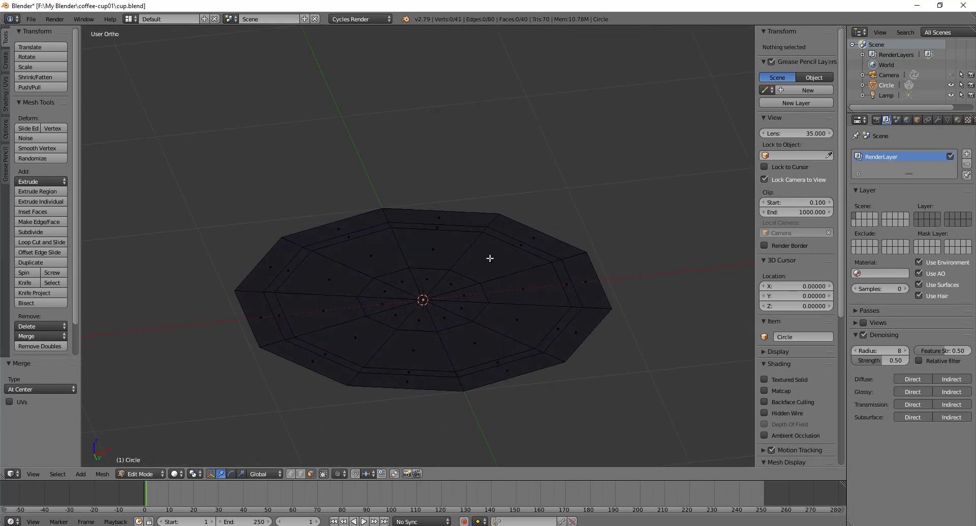
scroll(481, 240, up, 2)
scroll(501, 233, down, 1)
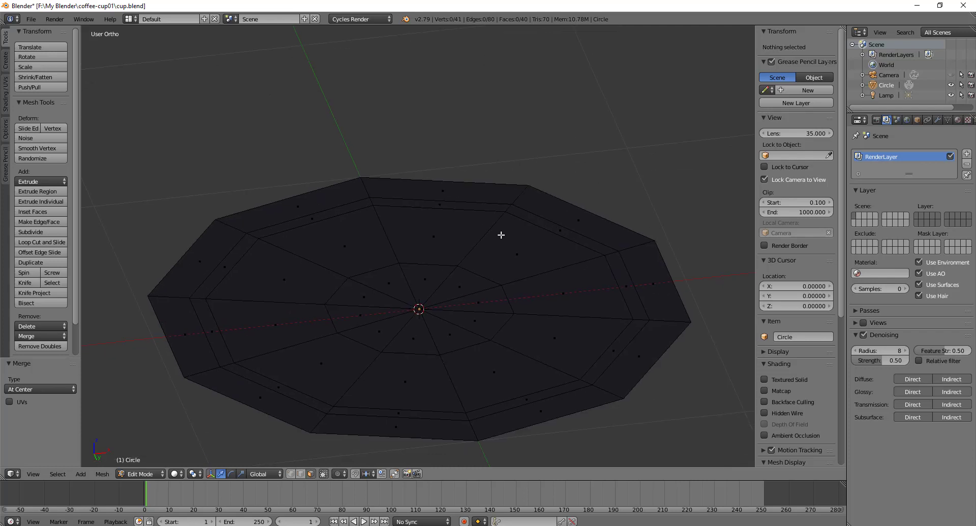
scroll(501, 220, up, 2)
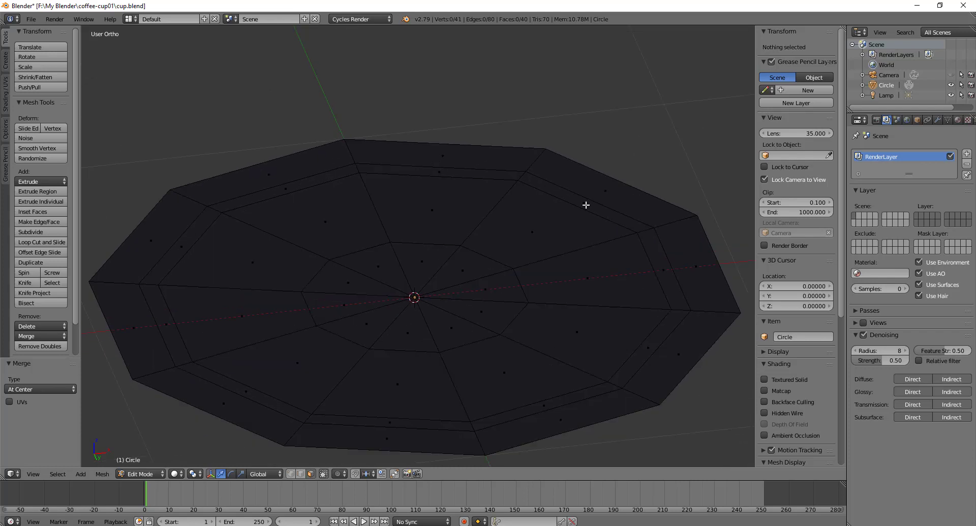
alt+click(528, 179)
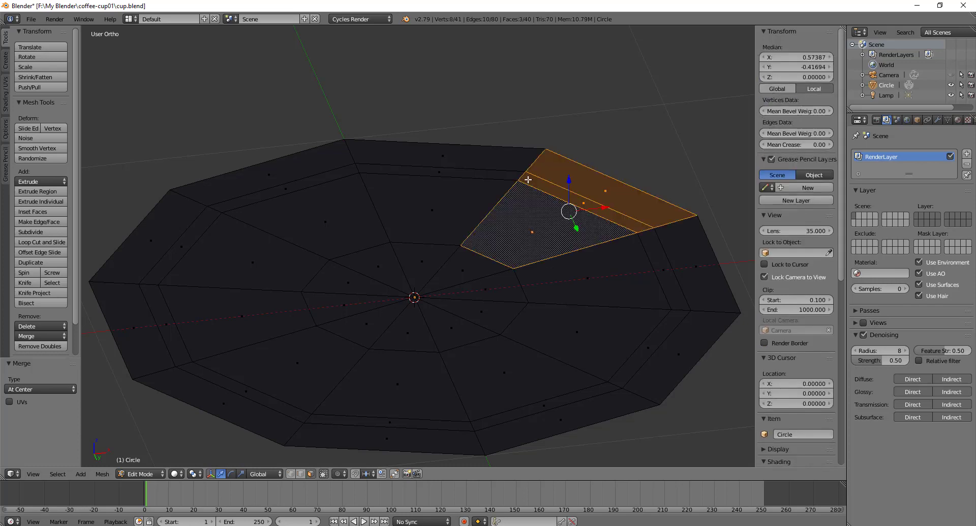
alt+click(526, 178)
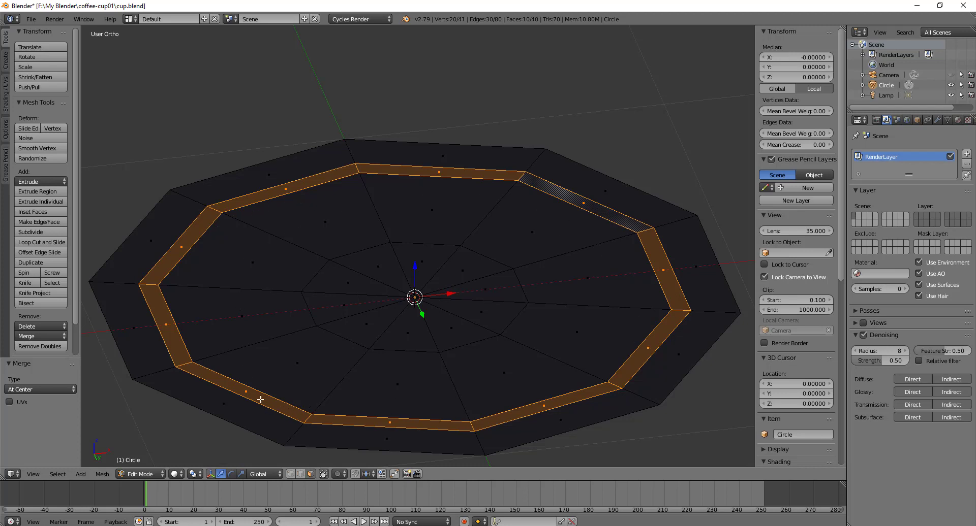
right_click(477, 175)
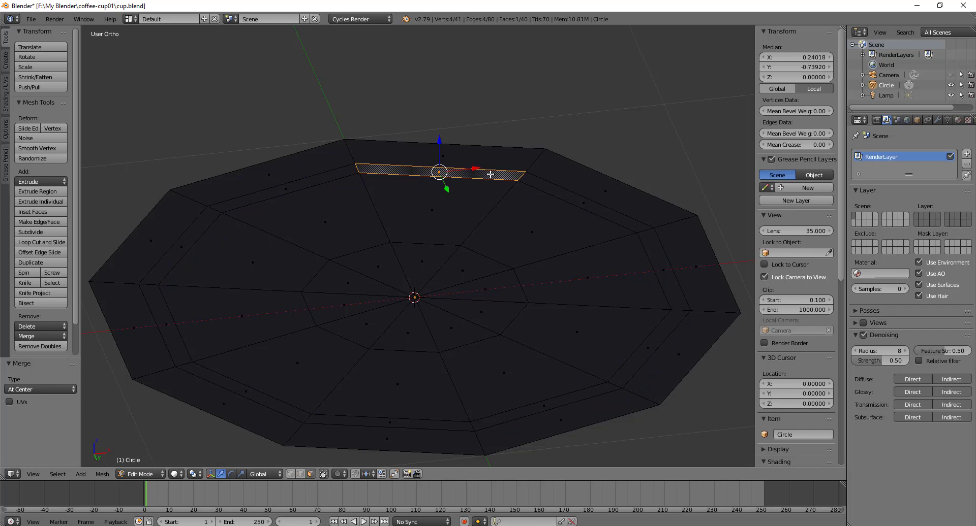
alt+right_click(518, 175)
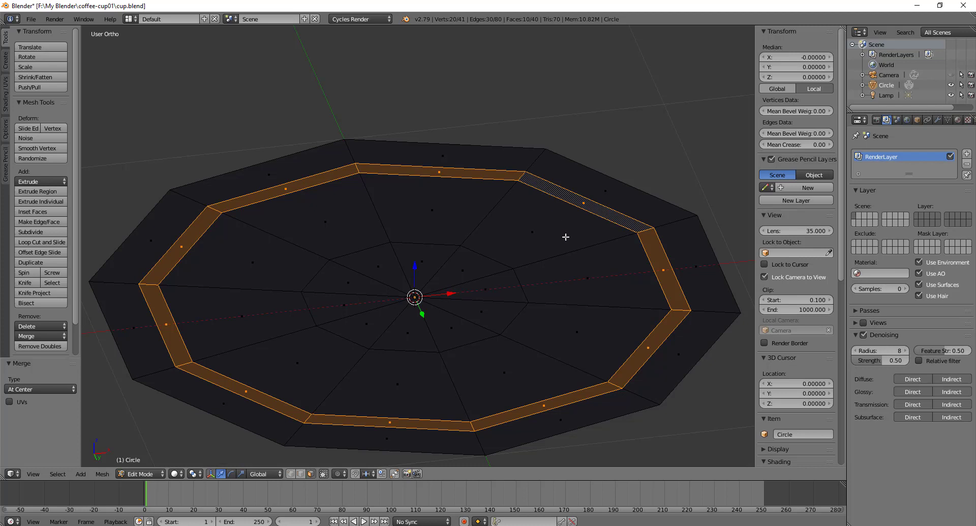
Step: Extrude the selected ring of faces downward along the global Z axis by about 0.069
mouse_move(536, 231)
middle_down()
mouse_move(533, 240)
mouse_move(534, 218)
mouse_move(534, 231)
middle_up()
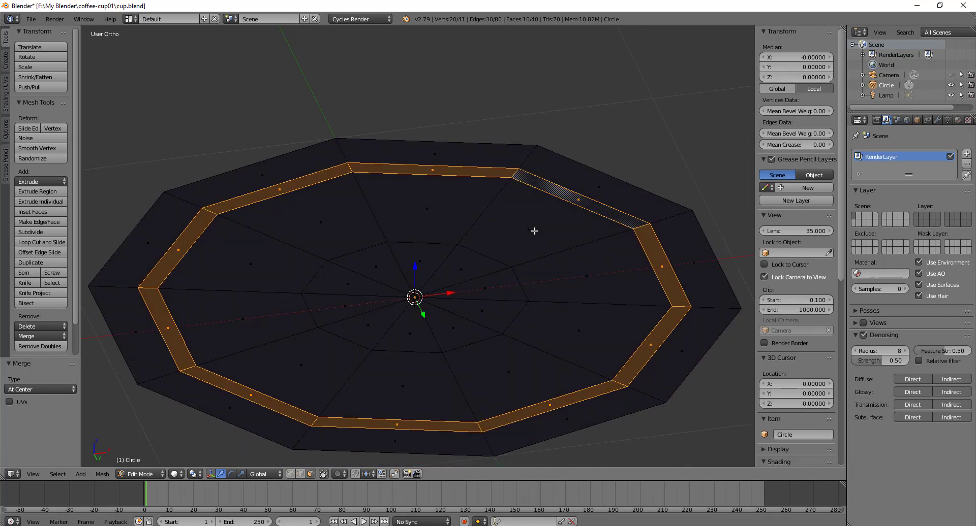
shift+middle_drag(524, 263, 532, 211)
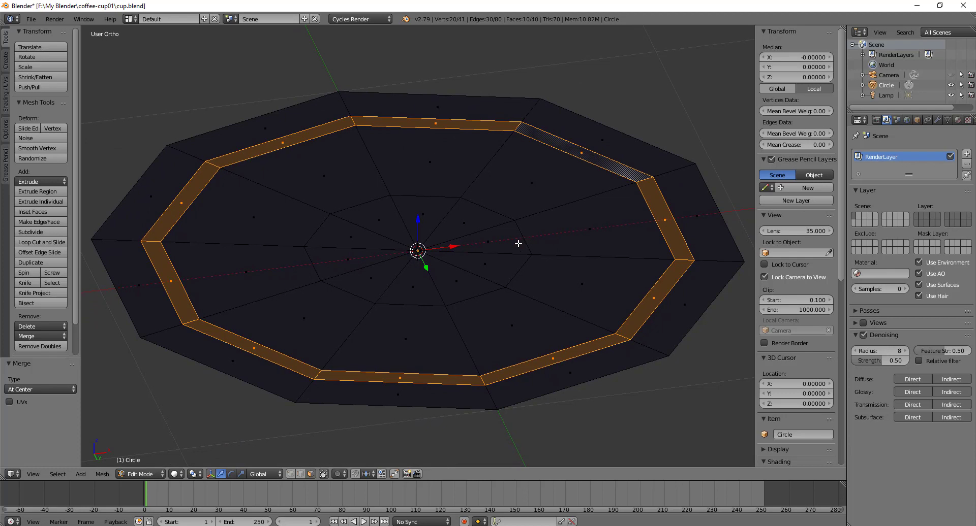
mouse_move(520, 250)
middle_down()
mouse_move(529, 233)
mouse_move(525, 257)
mouse_move(535, 257)
mouse_move(512, 258)
middle_up()
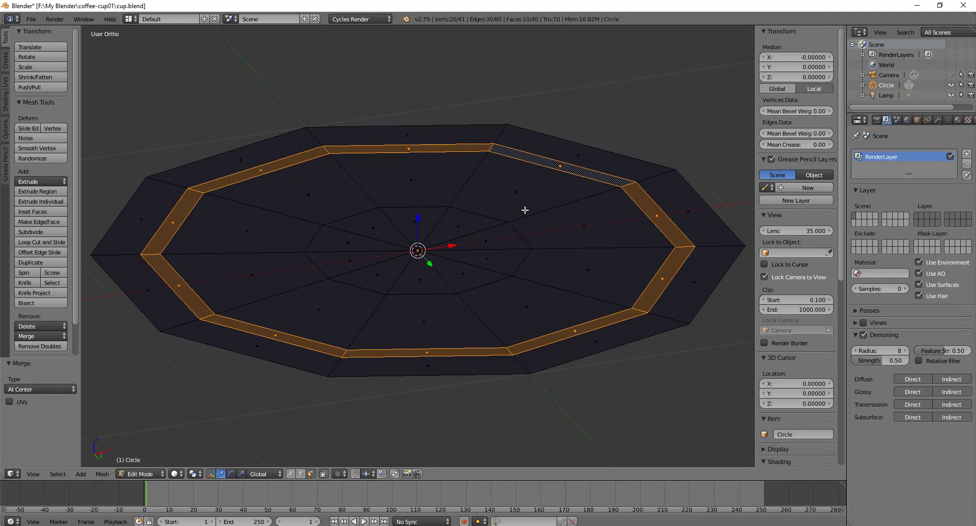
key(e)
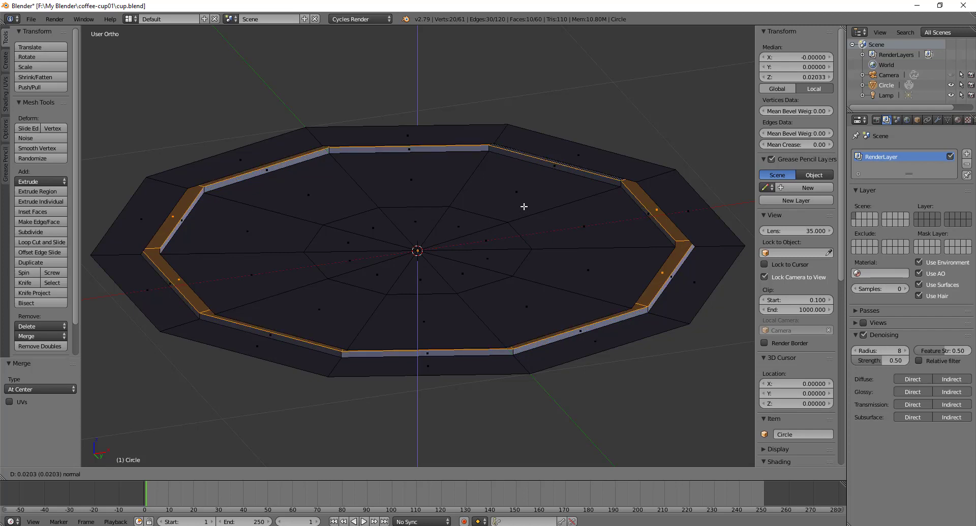
key(z)
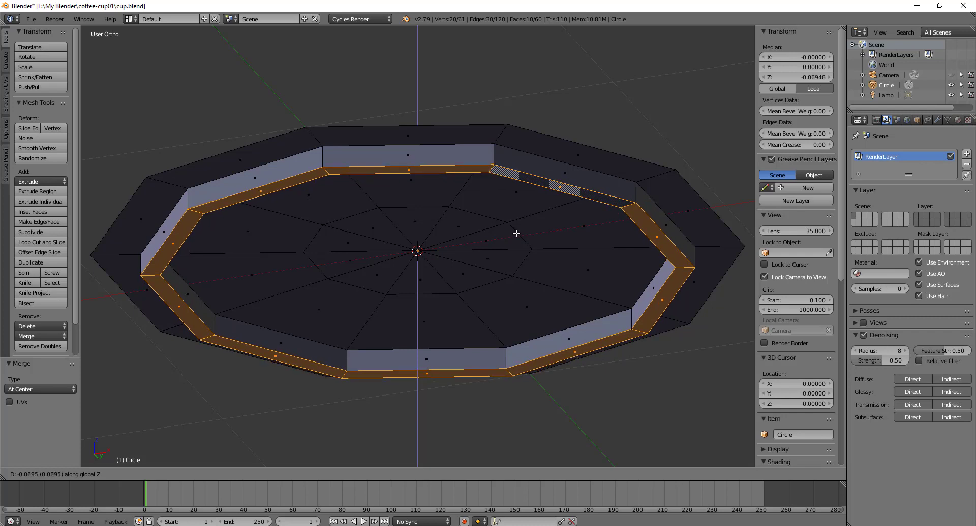
click(515, 233)
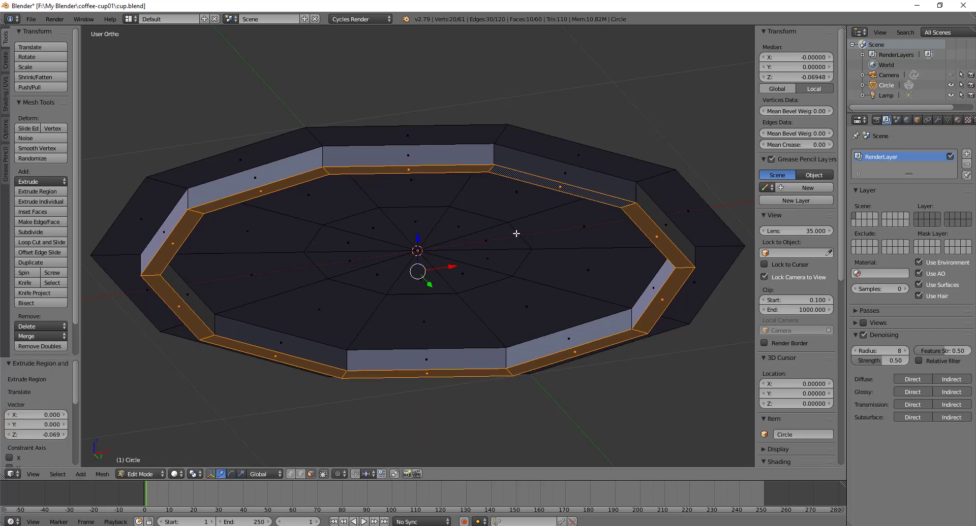
Step: Move the extruded base ring up along Z by about 0.031 to make it shallower, and check it from below
middle_drag(528, 213, 550, 248)
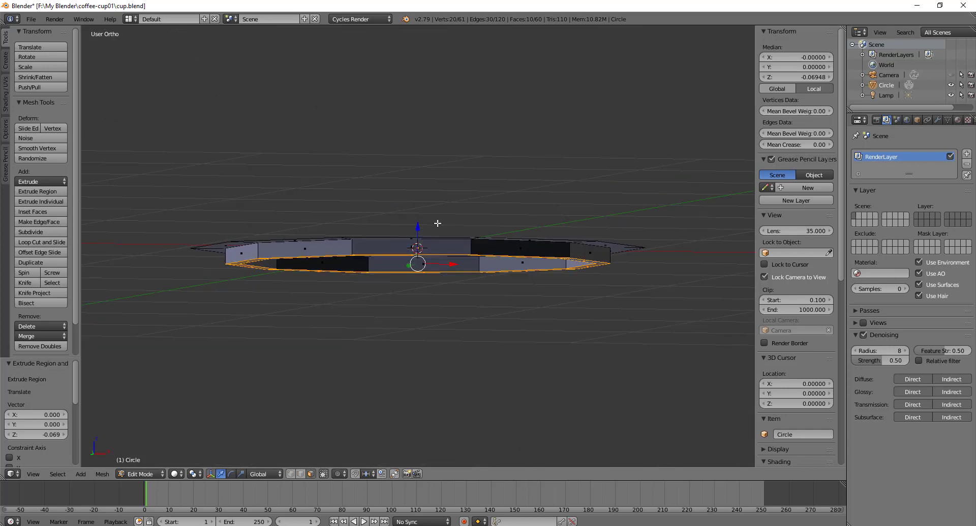
drag(417, 229, 419, 222)
middle_drag(473, 252, 536, 202)
middle_drag(489, 222, 480, 239)
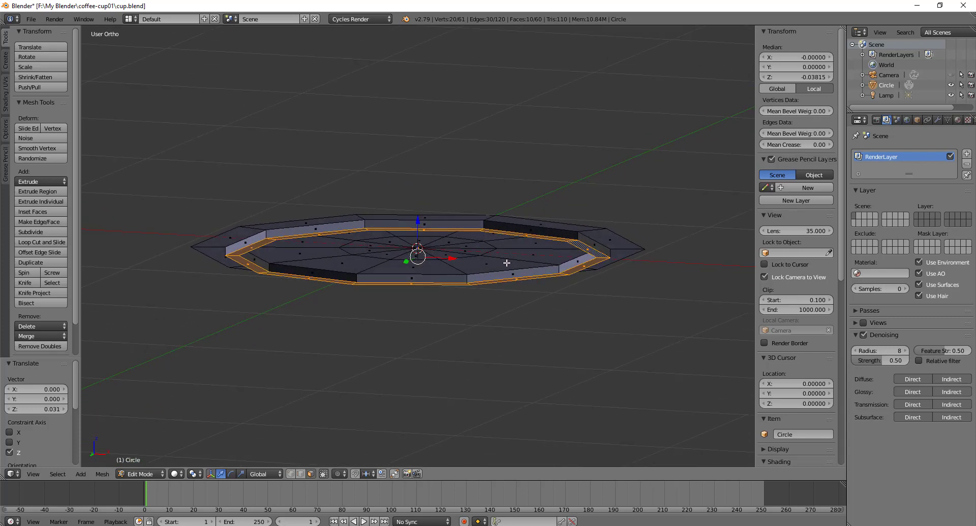
middle_drag(507, 263, 536, 245)
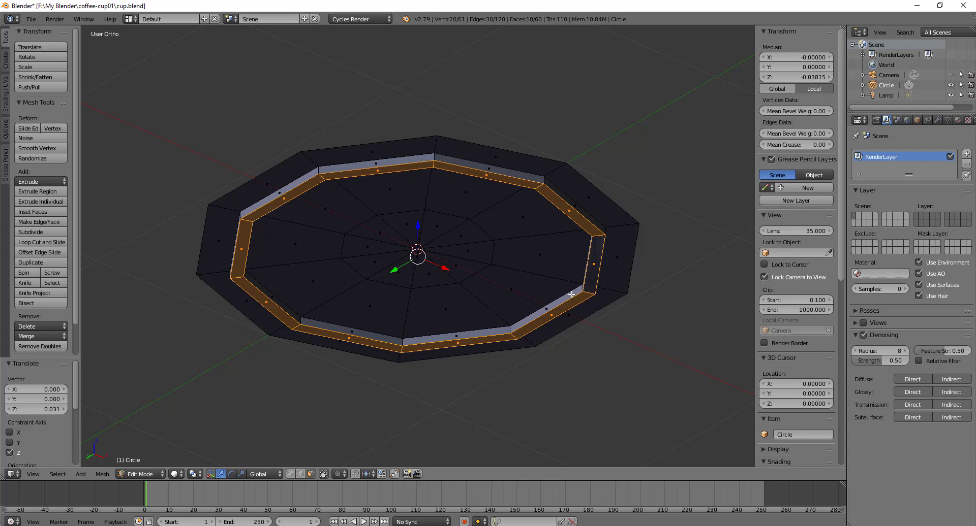
mouse_move(571, 294)
middle_down()
mouse_move(587, 221)
mouse_move(583, 250)
mouse_move(592, 240)
mouse_move(571, 281)
mouse_move(582, 272)
middle_up()
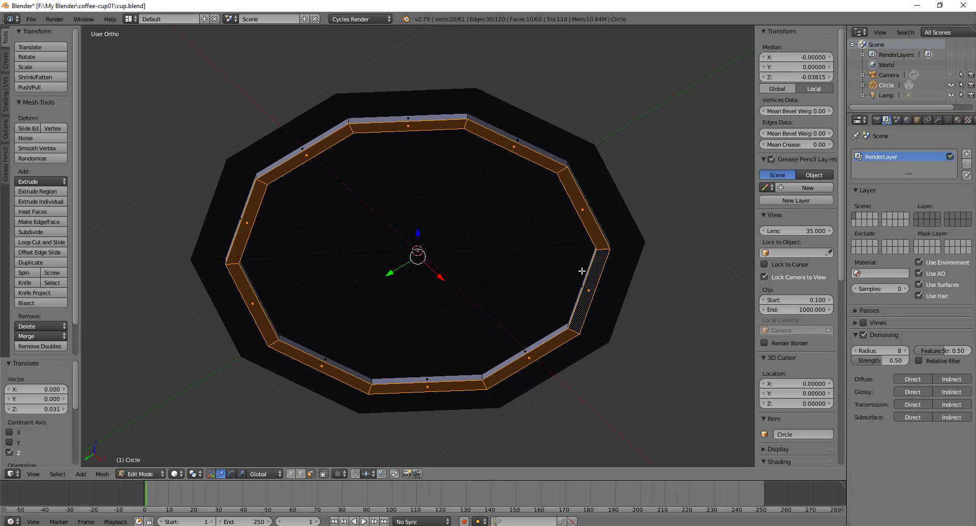
key(ctrl+KP_Add)
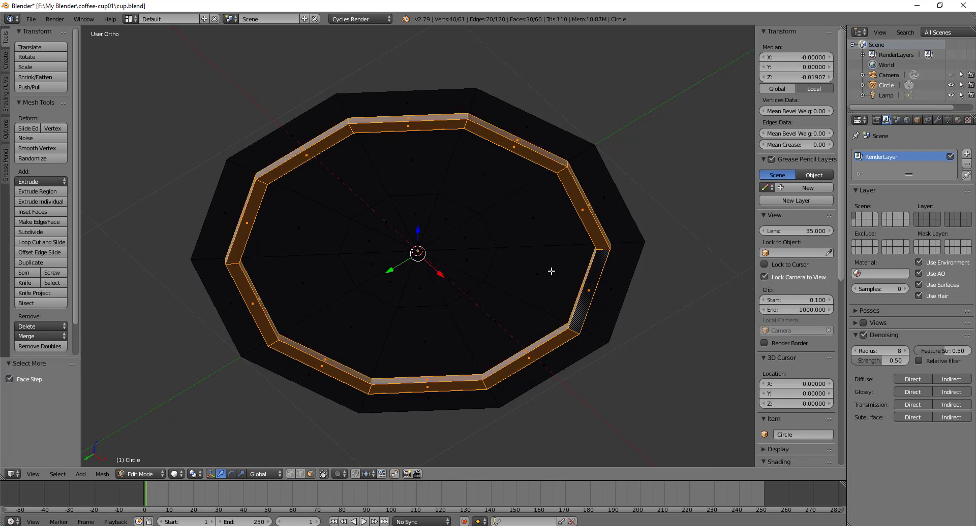
middle_drag(551, 276, 545, 226)
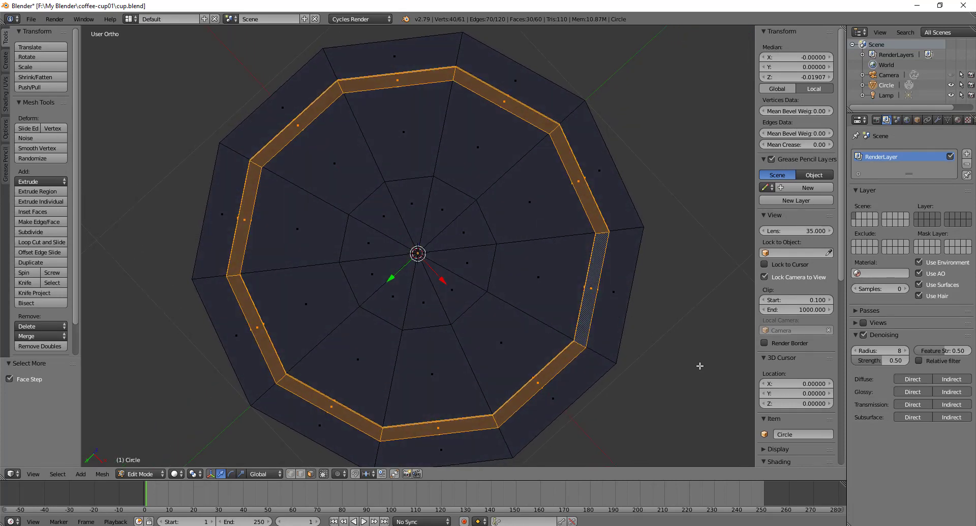
key(s)
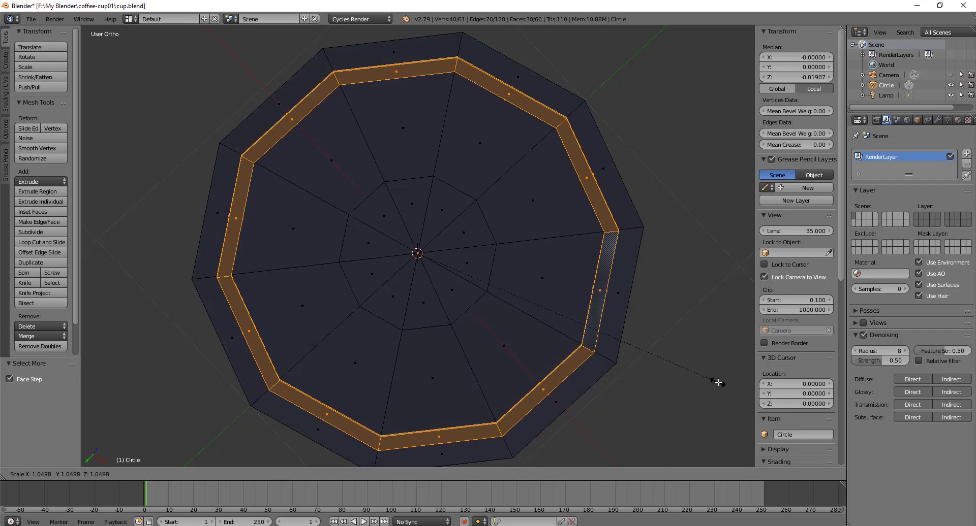
click(700, 383)
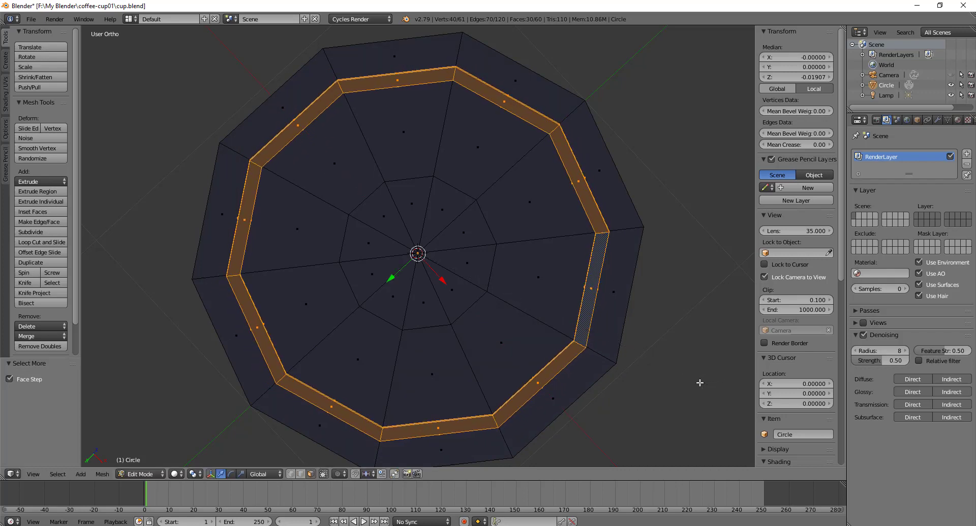
middle_drag(660, 346, 657, 403)
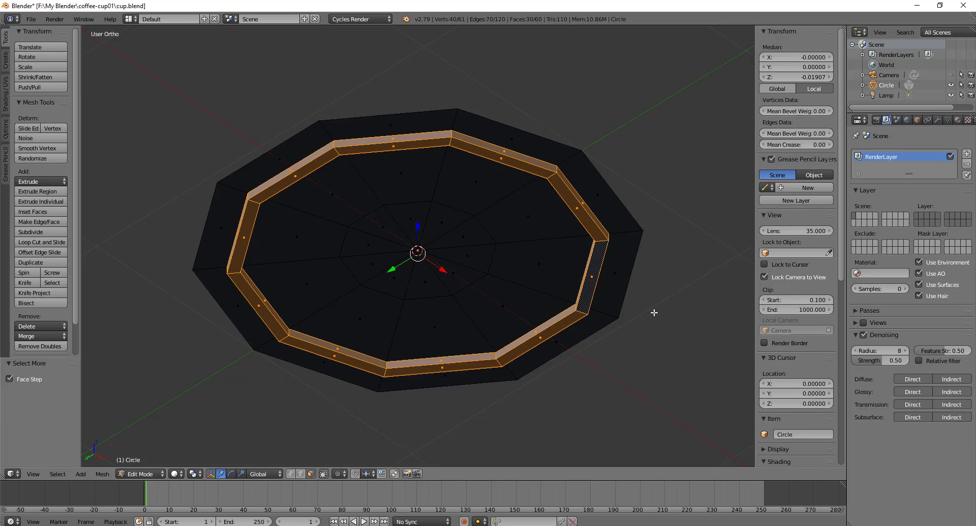
Step: Switch the mesh selection mode to edges and select the disc's complete outer rim edge loop
middle_drag(657, 288, 653, 381)
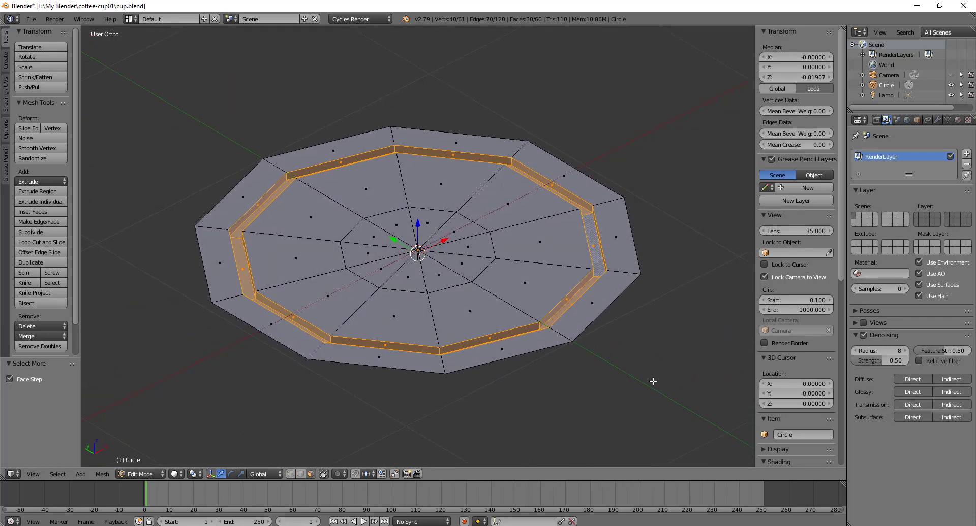
middle_drag(653, 381, 652, 382)
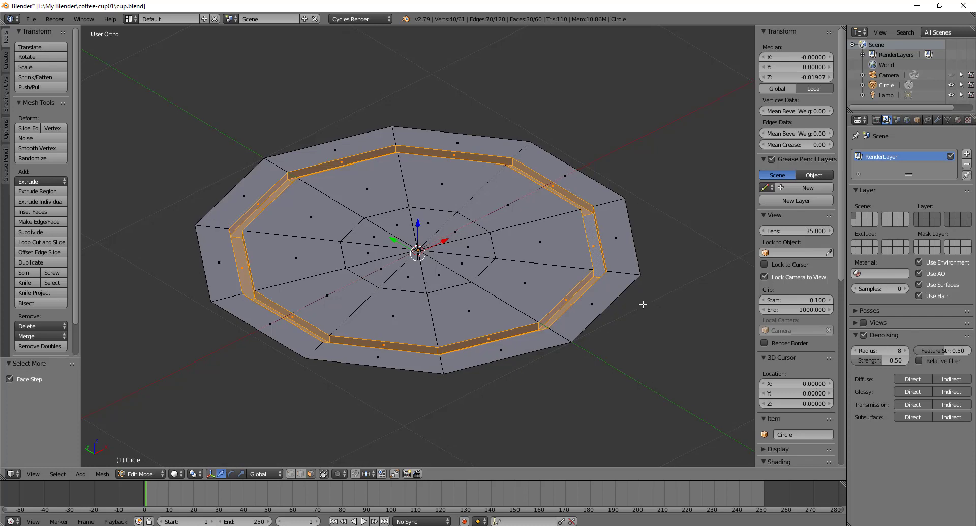
key(ctrl+Tab)
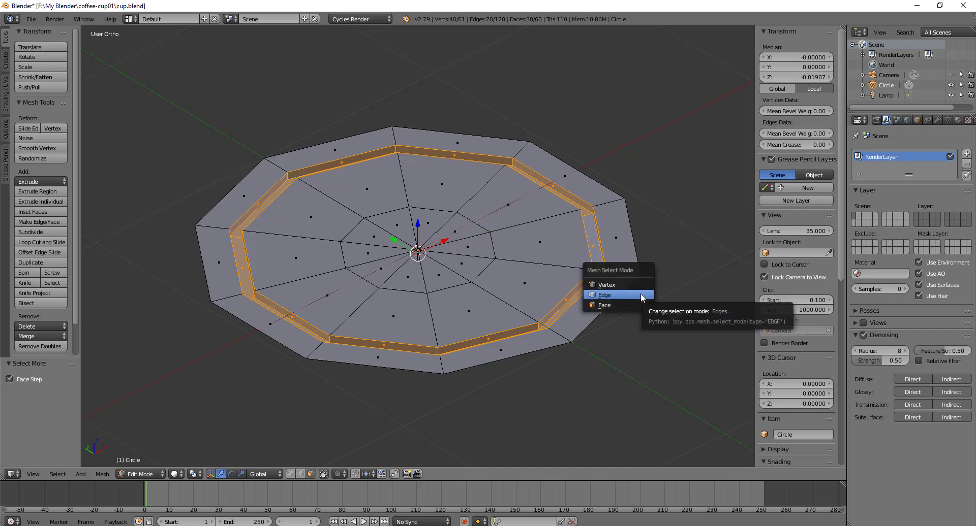
click(641, 299)
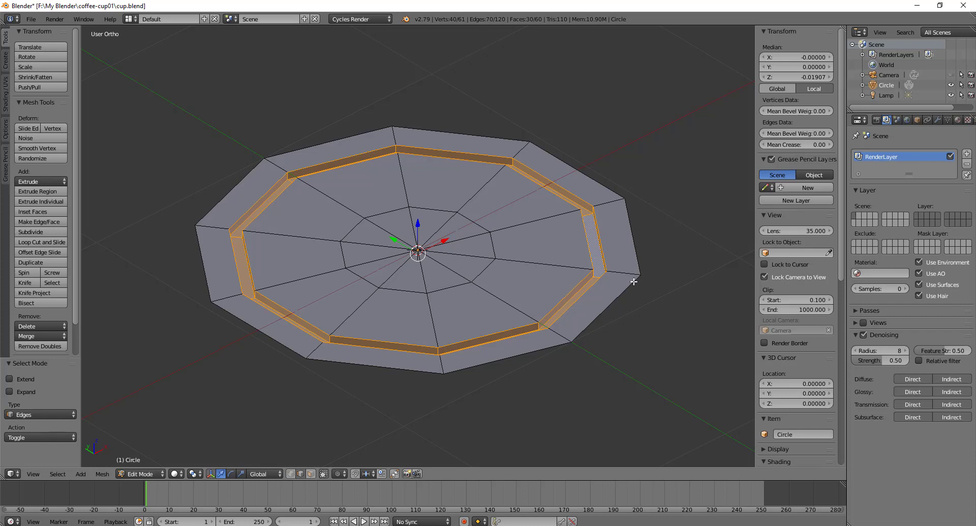
alt+click(633, 281)
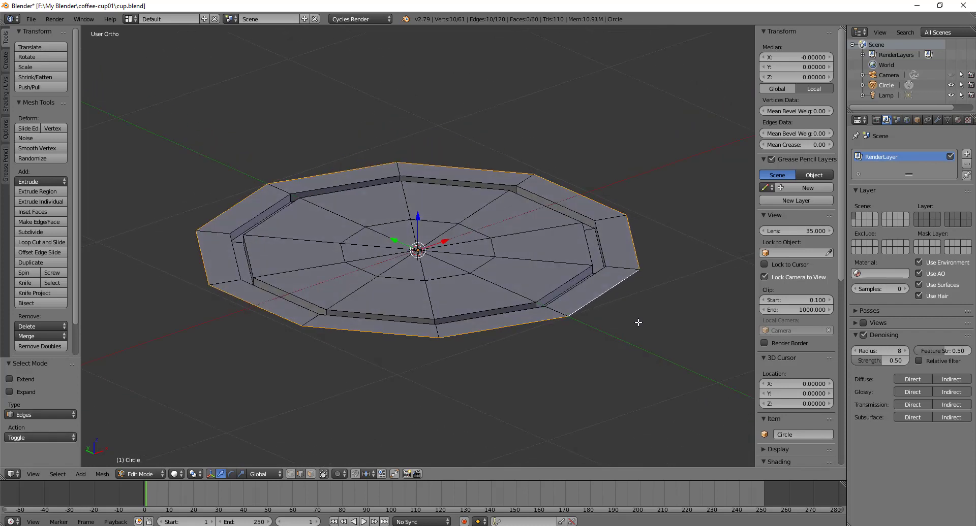
Step: Extrude the outer rim edge loop straight up along the global Z axis by about 1.82 to form the cup's wall
middle_drag(638, 322, 637, 308)
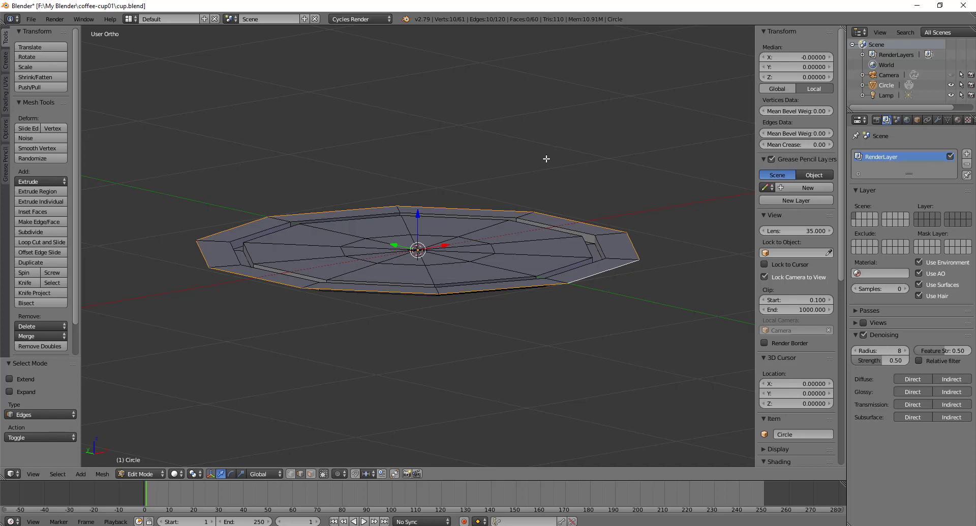
shift+middle_drag(545, 156, 543, 237)
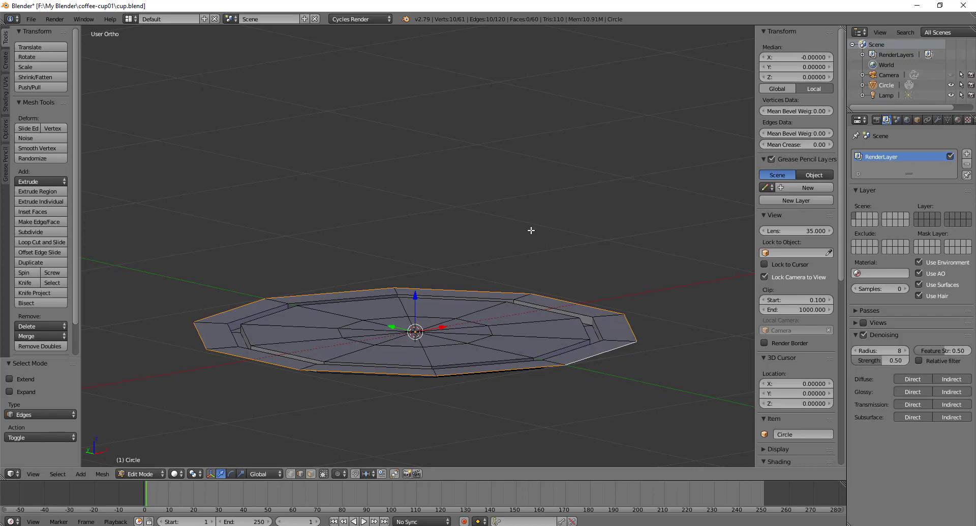
mouse_move(539, 240)
middle_down()
mouse_move(547, 285)
mouse_move(557, 249)
mouse_move(538, 270)
mouse_move(545, 250)
mouse_move(529, 315)
mouse_move(547, 246)
mouse_move(510, 292)
mouse_move(534, 207)
mouse_move(480, 261)
mouse_move(608, 299)
mouse_move(535, 220)
mouse_move(495, 300)
mouse_move(601, 291)
mouse_move(553, 227)
mouse_move(539, 296)
mouse_move(566, 152)
mouse_move(517, 209)
mouse_move(405, 206)
mouse_move(611, 232)
mouse_move(579, 203)
mouse_move(458, 211)
mouse_move(525, 138)
mouse_move(540, 252)
middle_up()
scroll(569, 250, down, 1)
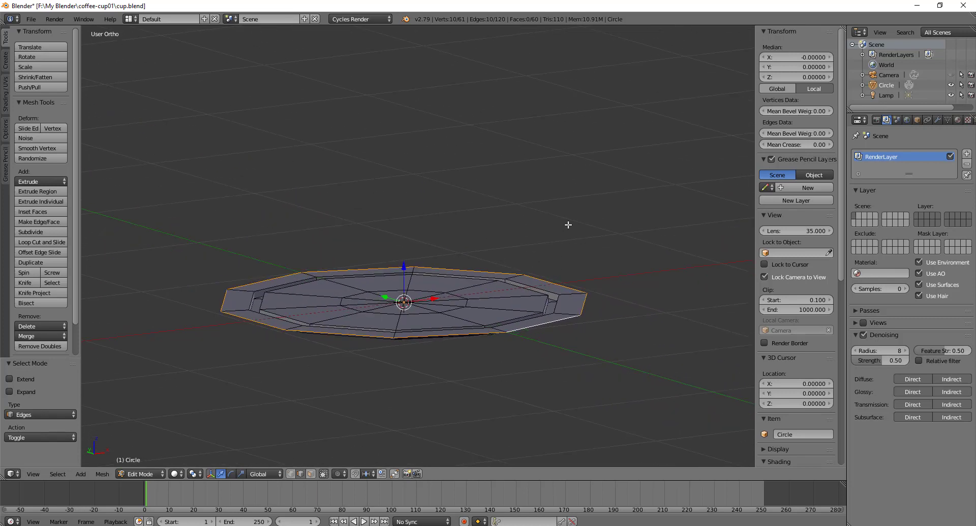
shift+middle_drag(569, 225, 568, 249)
scroll(568, 249, down, 1)
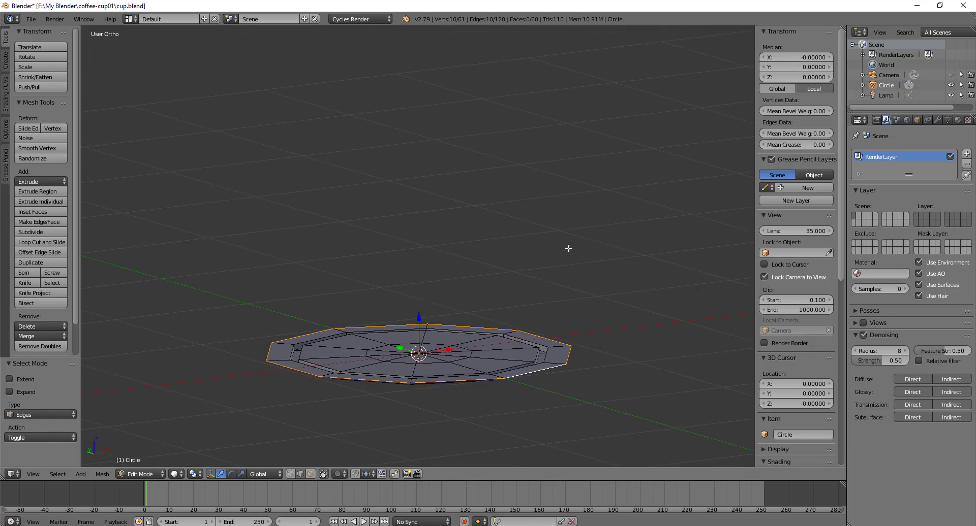
scroll(568, 249, down, 1)
shift+middle_drag(529, 205, 541, 269)
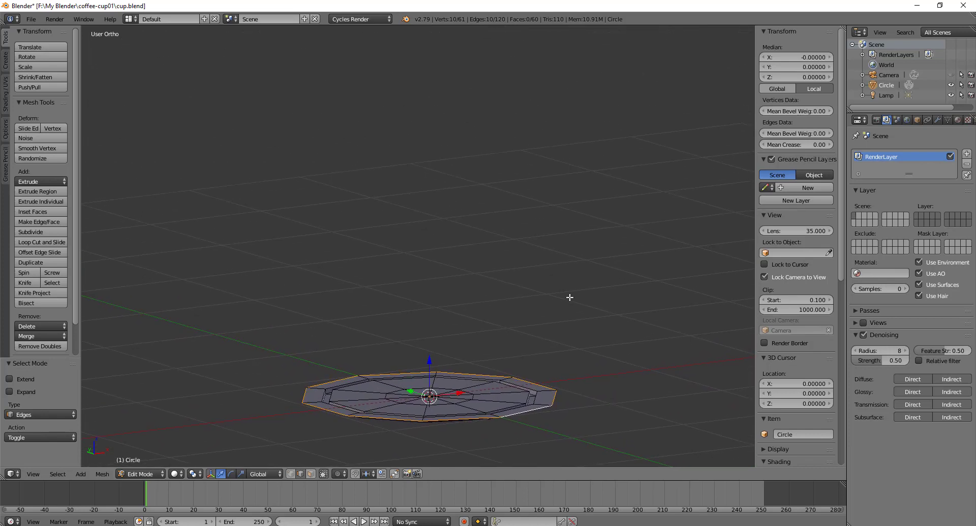
key(e)
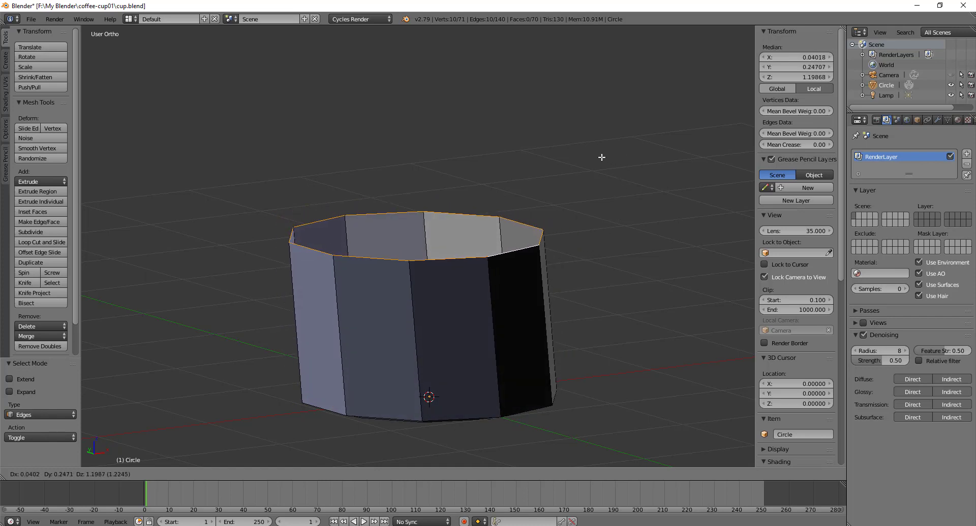
key(z)
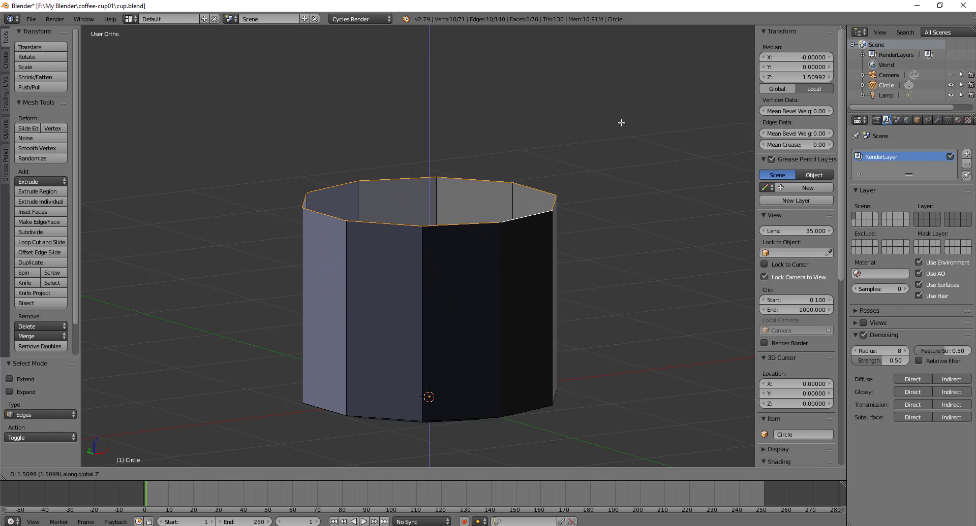
click(625, 84)
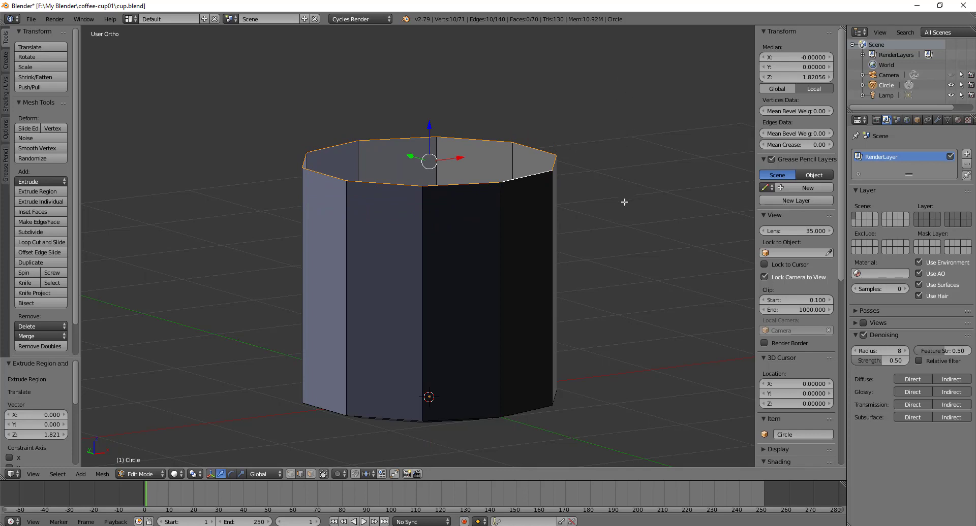
Step: Scale the cup's top rim outward by a factor of about 1.4 to flare the wall
scroll(590, 198, down, 2)
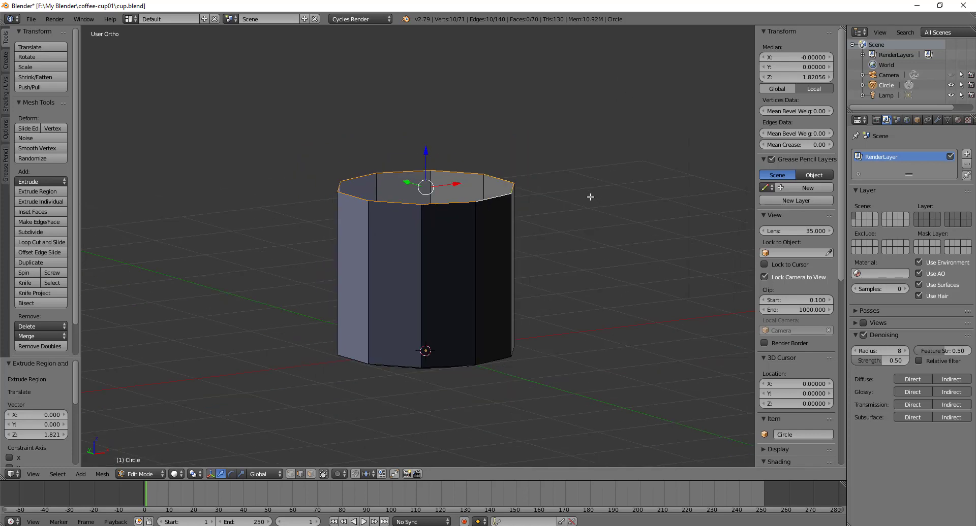
shift+middle_drag(593, 203, 573, 224)
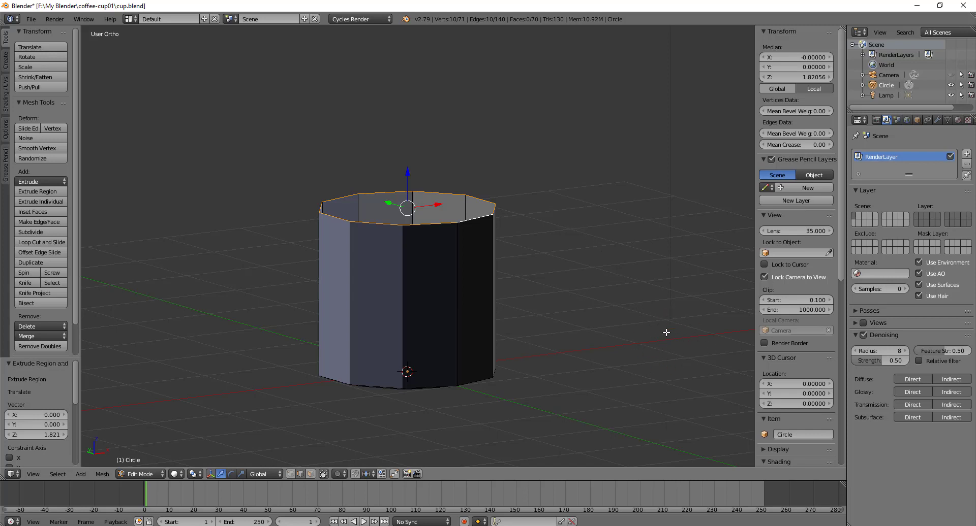
key(s)
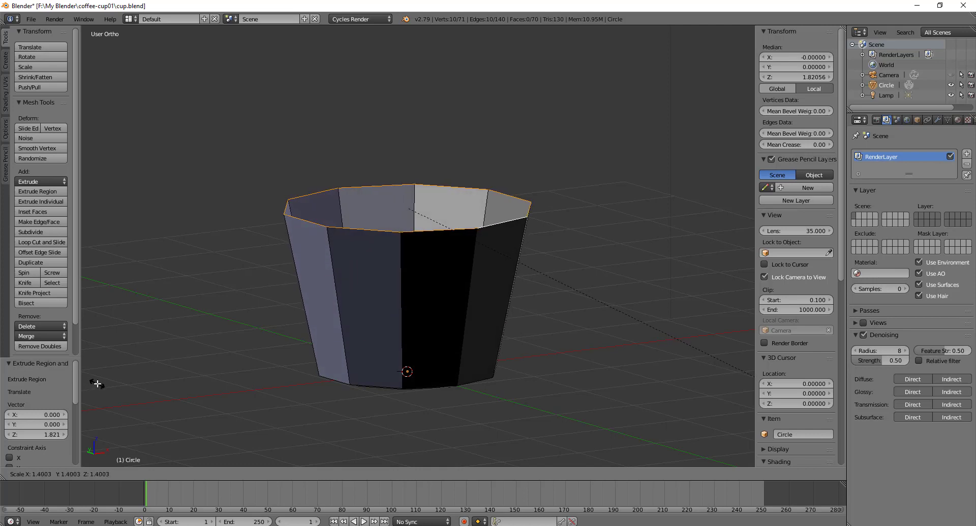
click(98, 385)
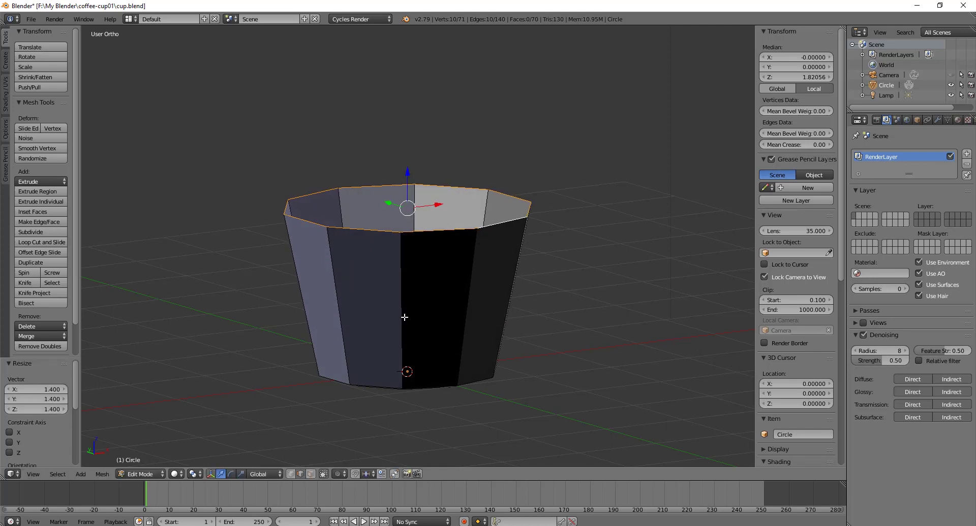
Step: Add two evenly spaced horizontal loop cuts around the cup's wall, leaving them at their default positions without sliding
middle_drag(426, 301, 431, 273)
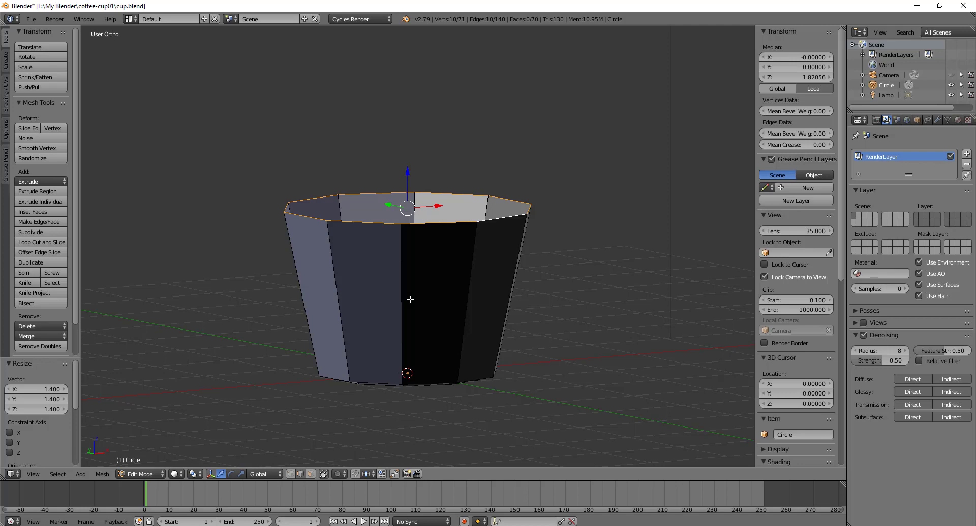
key(ctrl+r)
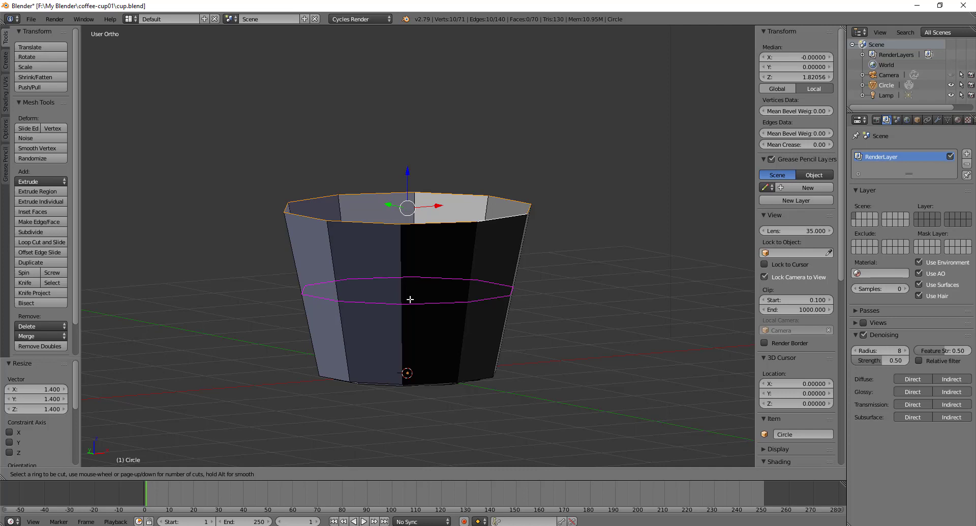
scroll(410, 300, up, 1)
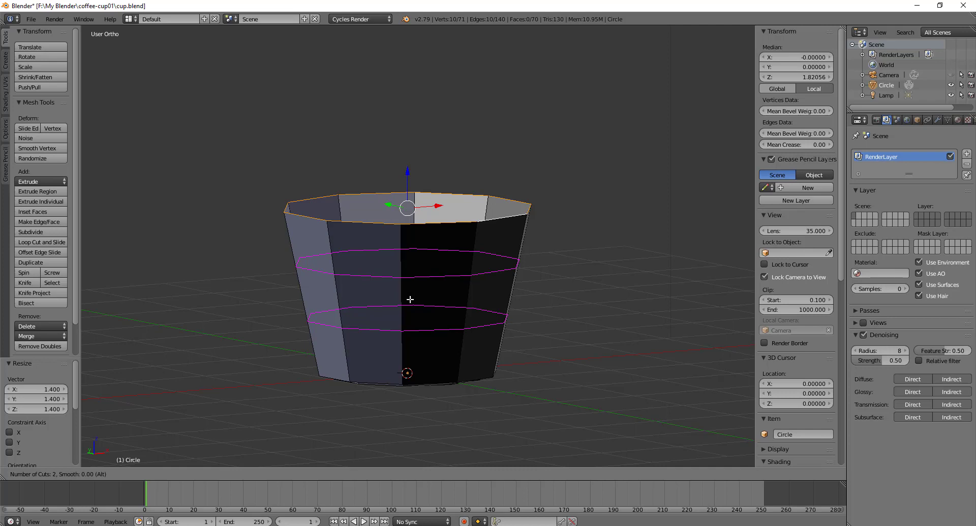
click(410, 300)
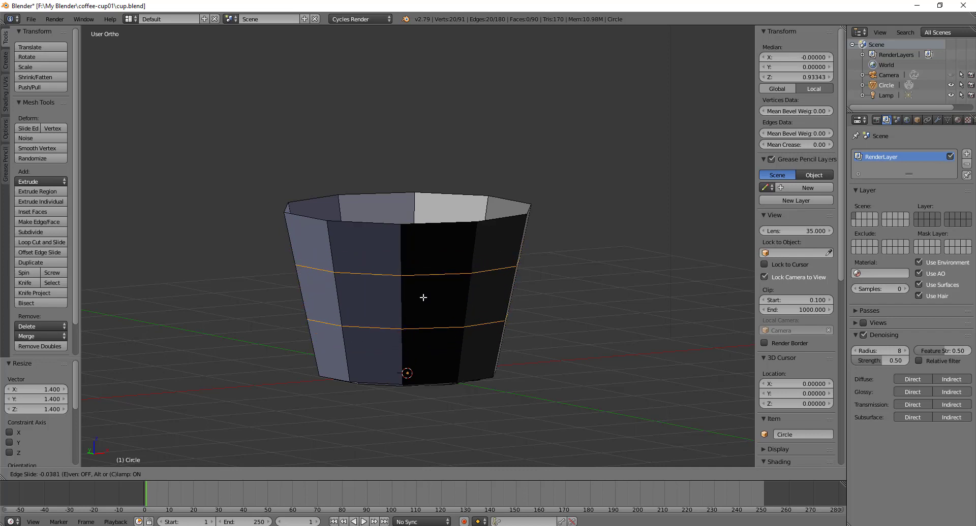
right_click(426, 269)
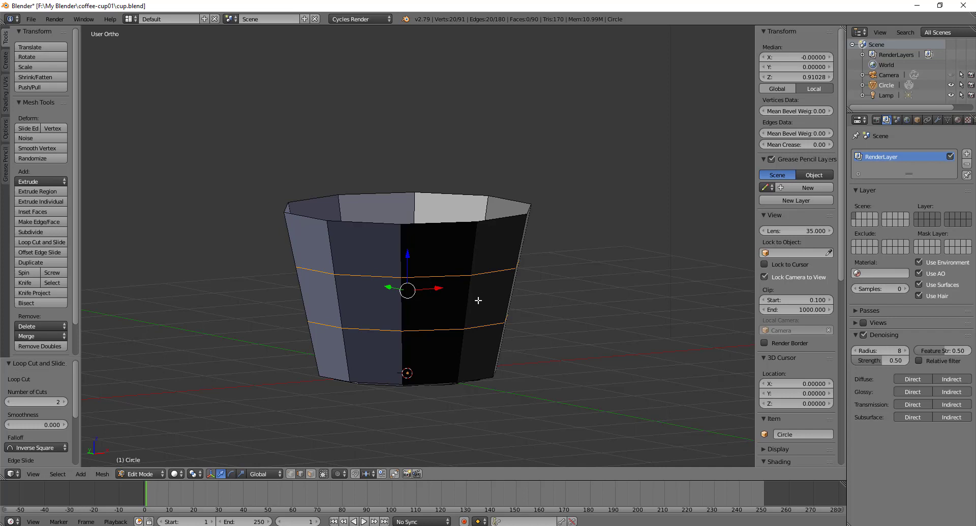
Step: In the front view, select the upper horizontal edge loop of the wall and scale it outward by about 1.098
key(KP_1)
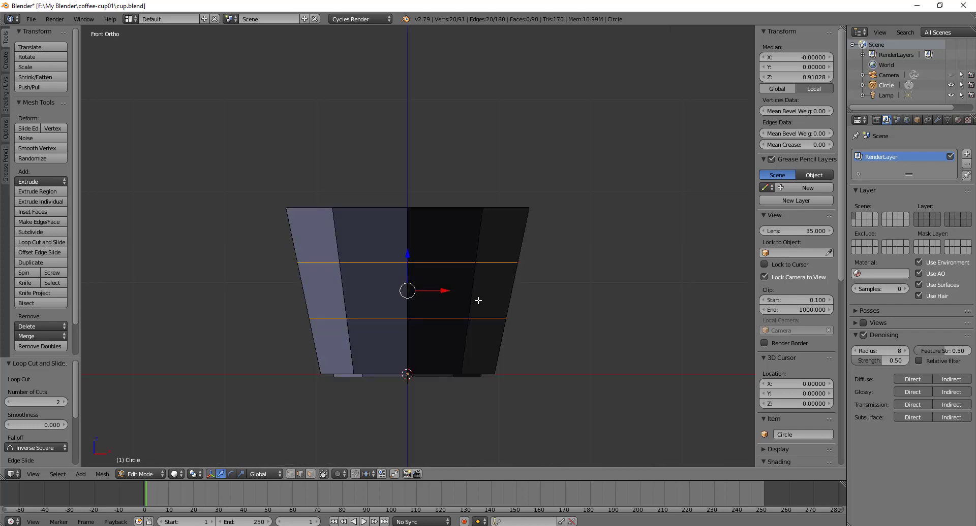
alt+right_click(502, 264)
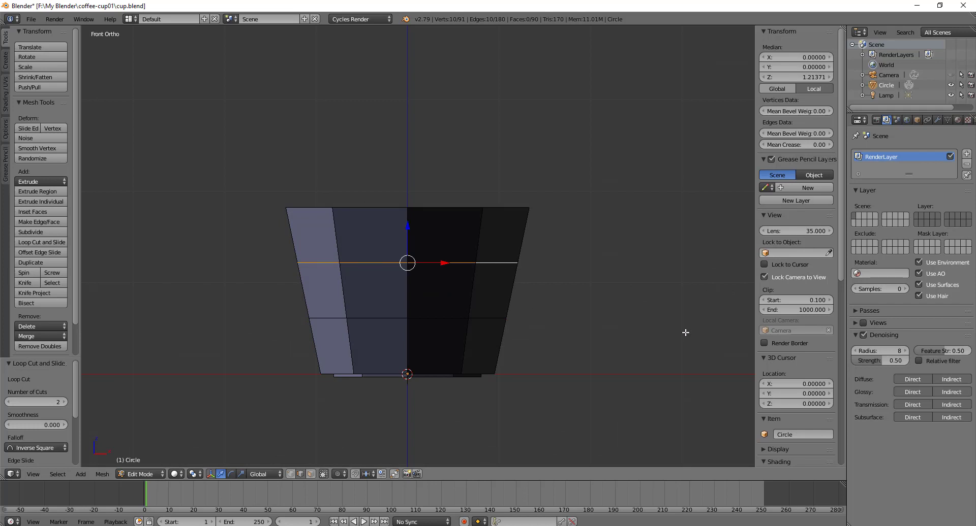
key(s)
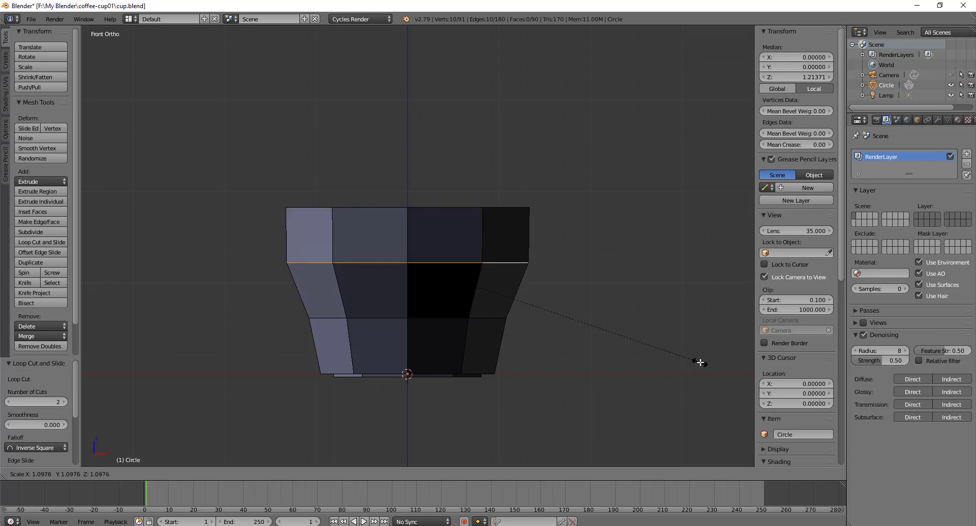
click(700, 362)
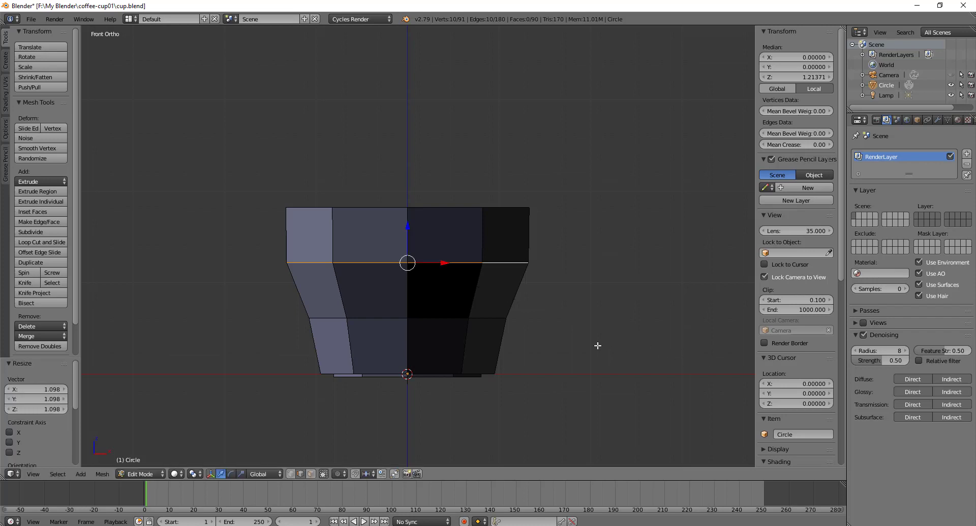
Step: Select the lower horizontal edge loop of the wall, scale it outward by about 1.105, and deselect everything
alt+right_click(496, 318)
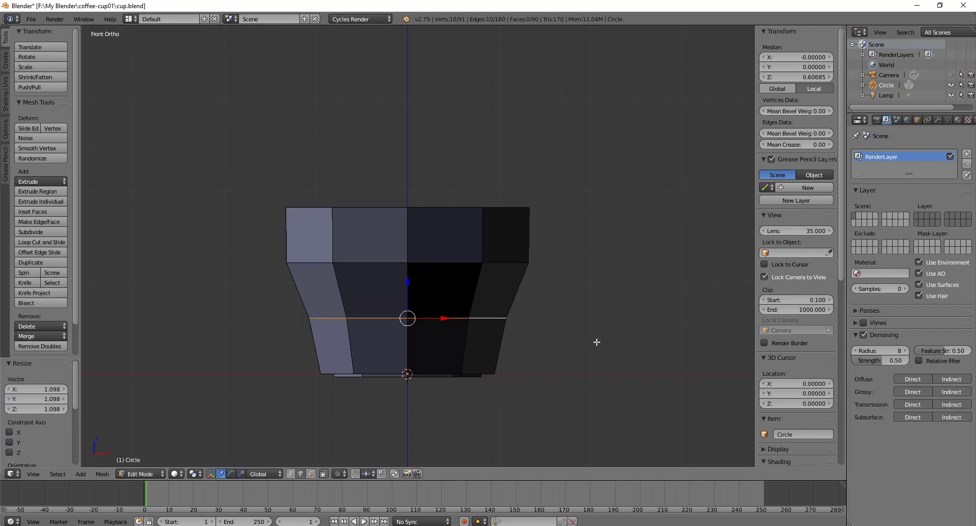
key(s)
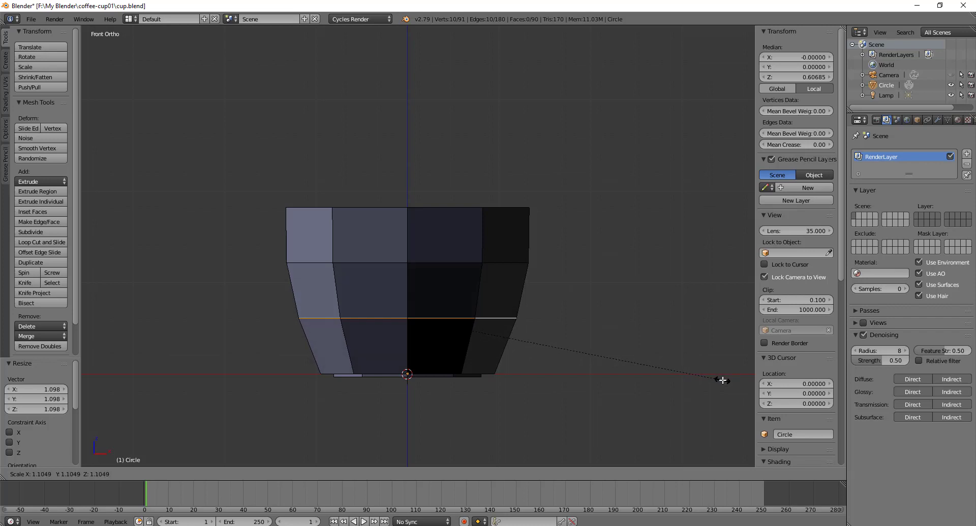
click(723, 380)
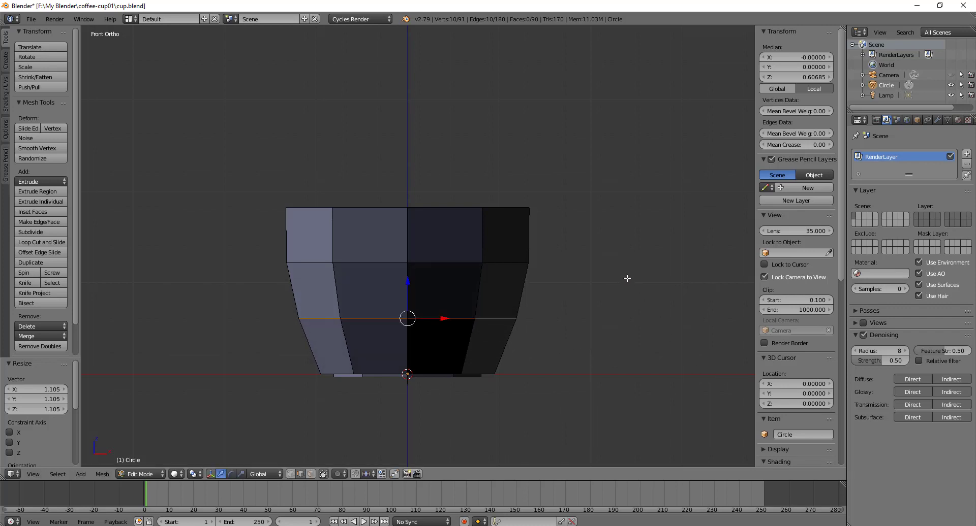
middle_drag(628, 258, 655, 325)
key(a)
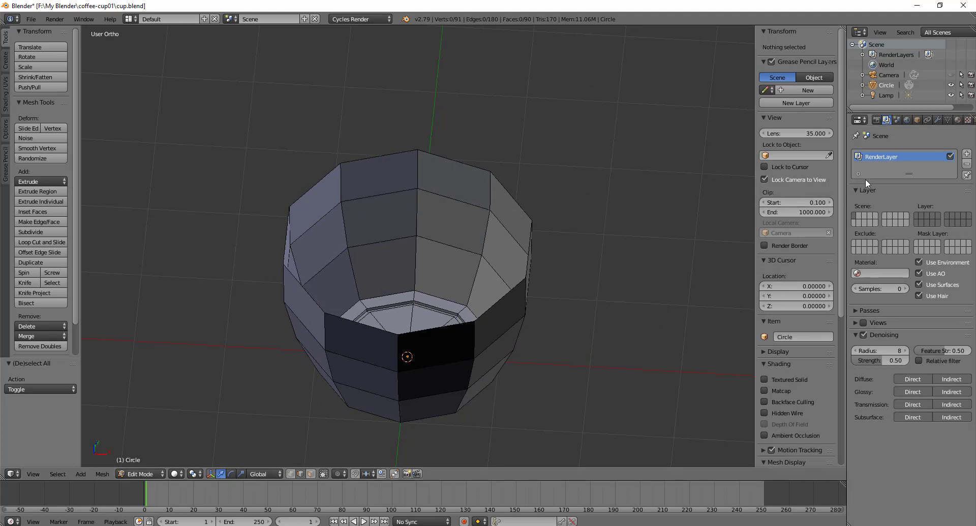
Step: Add a Solidify modifier to the cup and set its thickness to -0.1
click(938, 120)
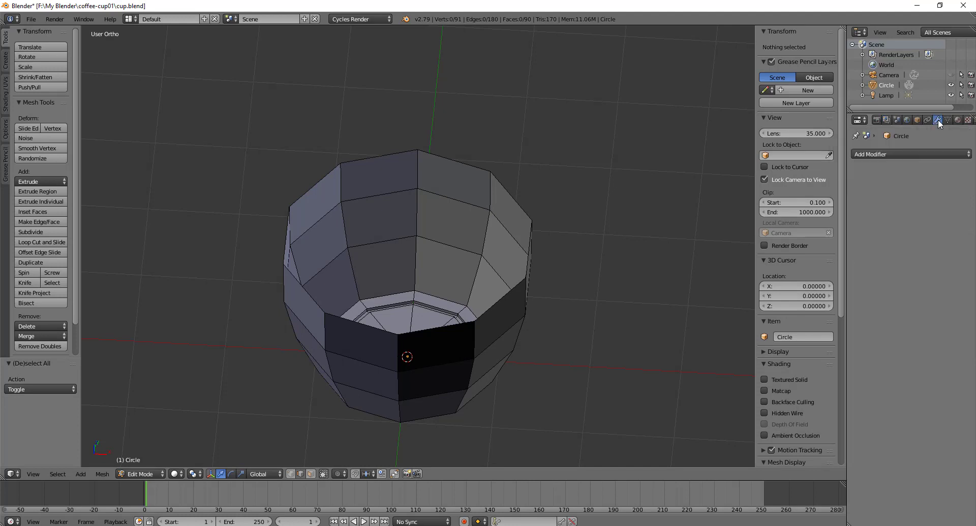
click(906, 154)
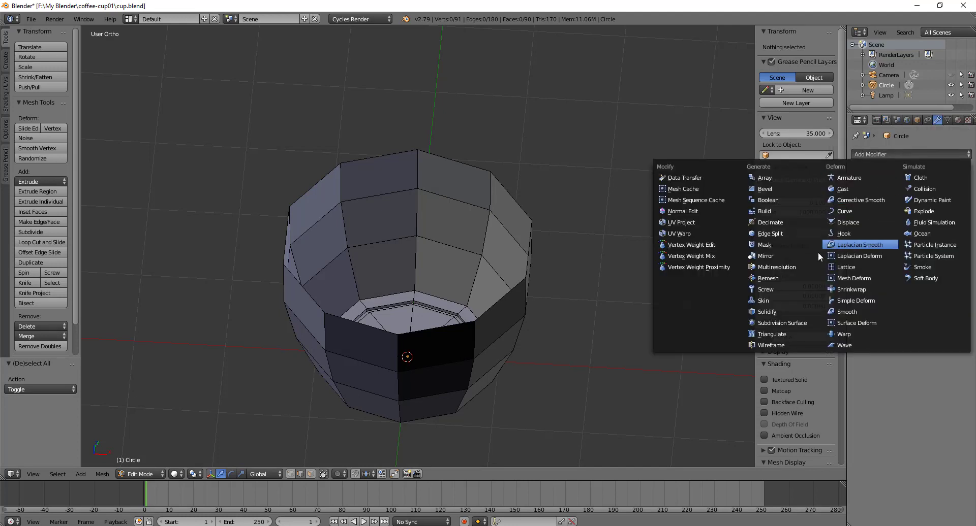
click(784, 312)
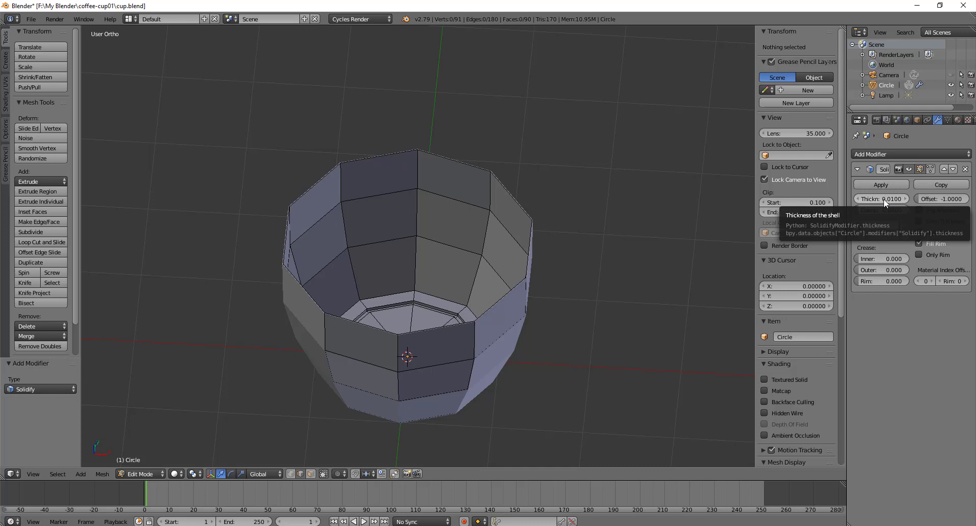
click(885, 204)
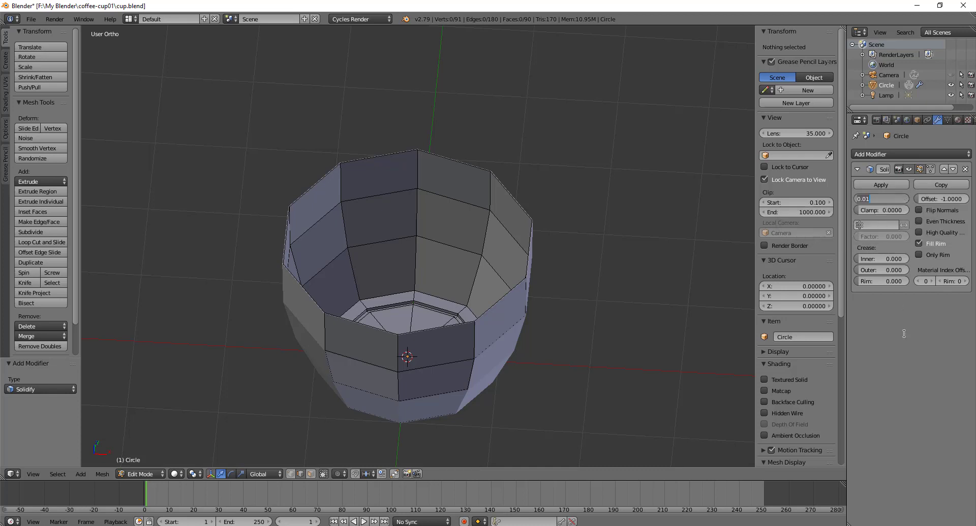
key(BackSpace)
key(Return)
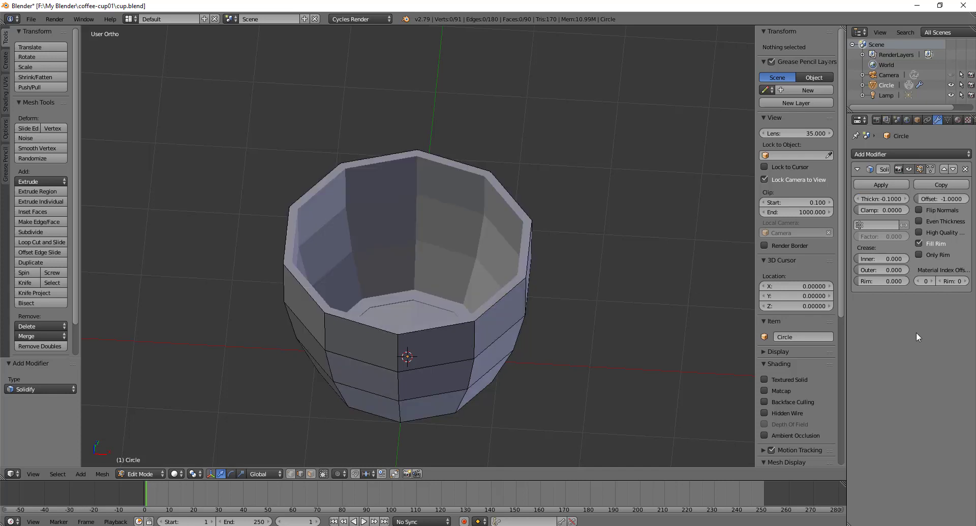
mouse_move(598, 291)
middle_down()
mouse_move(600, 281)
mouse_move(581, 340)
mouse_move(605, 292)
mouse_move(654, 255)
mouse_move(612, 257)
mouse_move(609, 283)
mouse_move(612, 230)
mouse_move(616, 251)
mouse_move(596, 281)
middle_up()
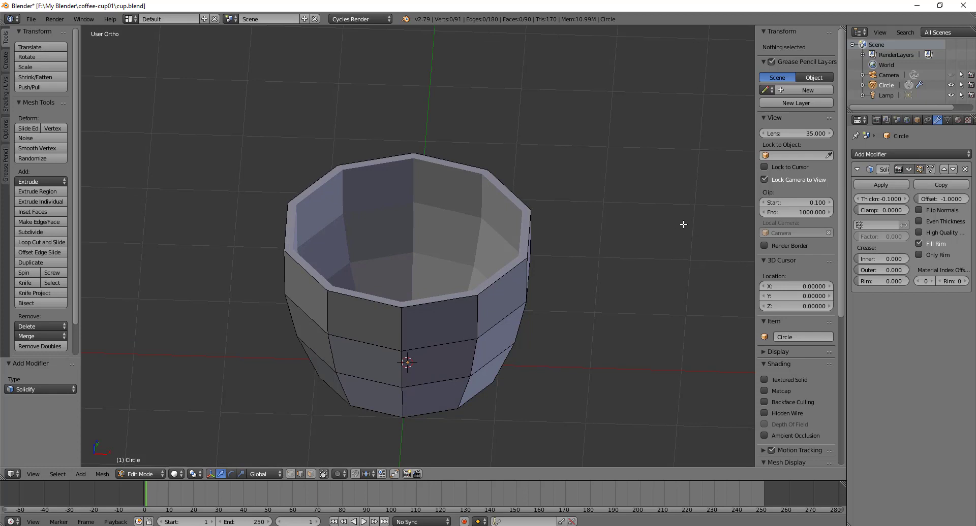
Step: Apply the Solidify modifier in Object Mode and return to Edit Mode
click(894, 186)
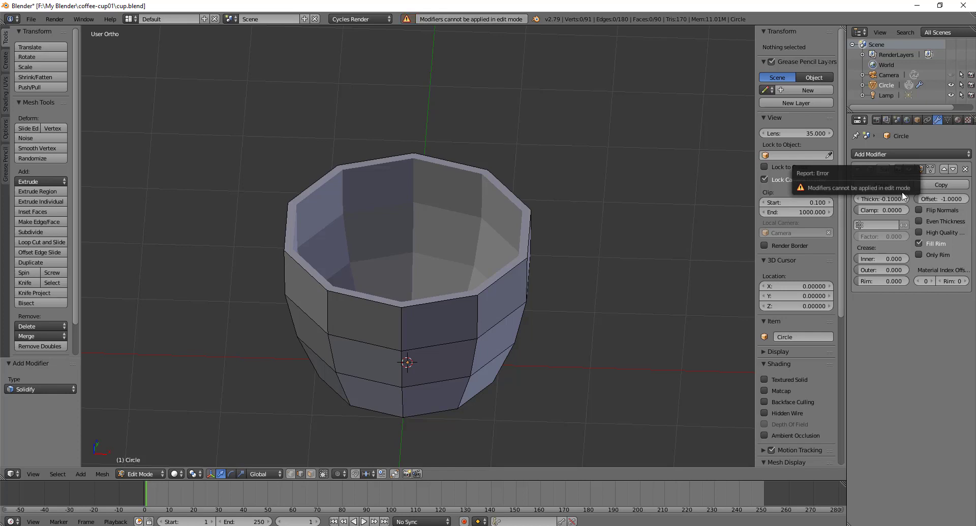
key(Tab)
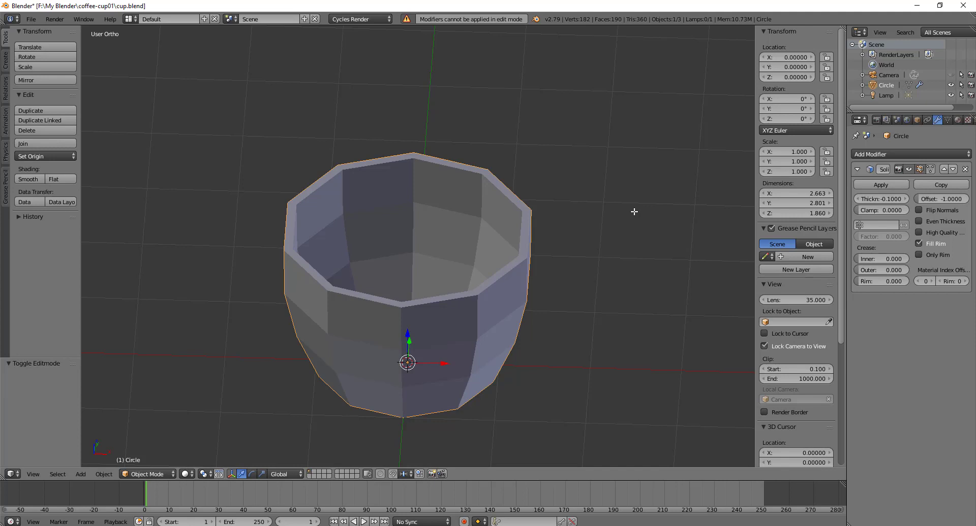
click(885, 184)
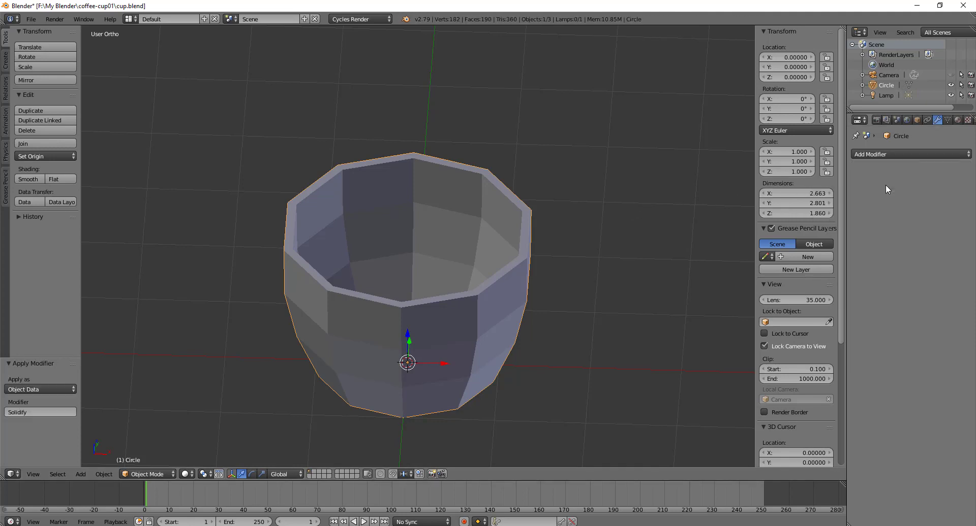
key(Tab)
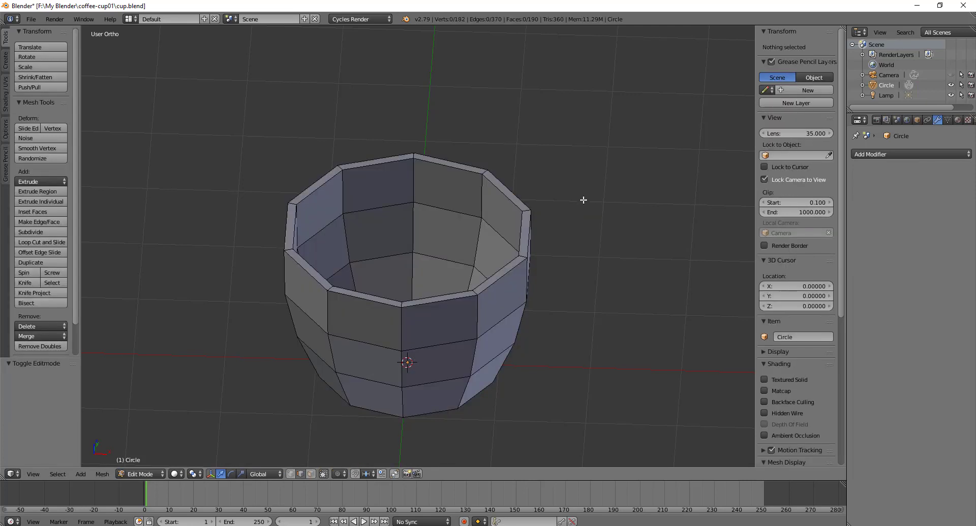
Step: In vertex select mode, select the inner floor's centre vertex, grow the selection by a net four rings, and delete the selected vertices
middle_drag(584, 191, 615, 244)
mouse_move(616, 170)
middle_down()
mouse_move(617, 181)
mouse_move(634, 174)
mouse_move(629, 183)
middle_up()
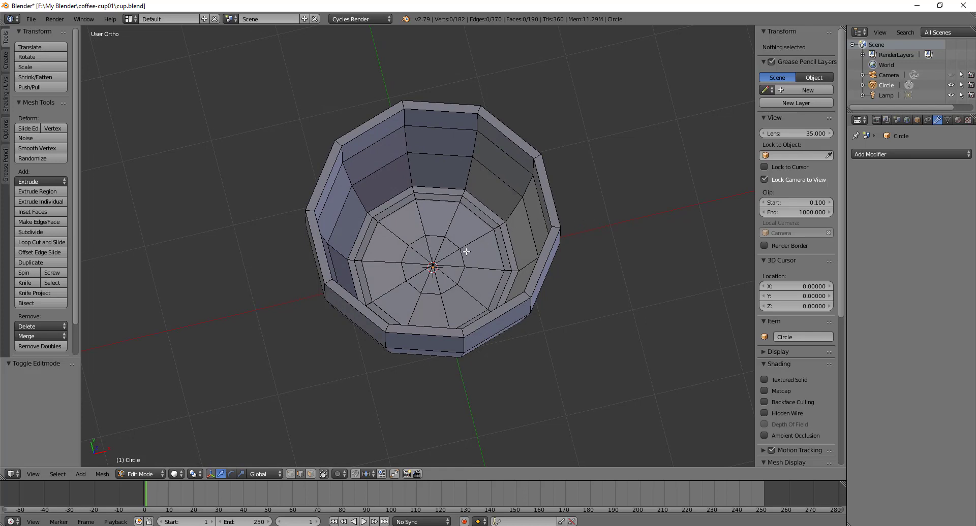
key(ctrl+Tab)
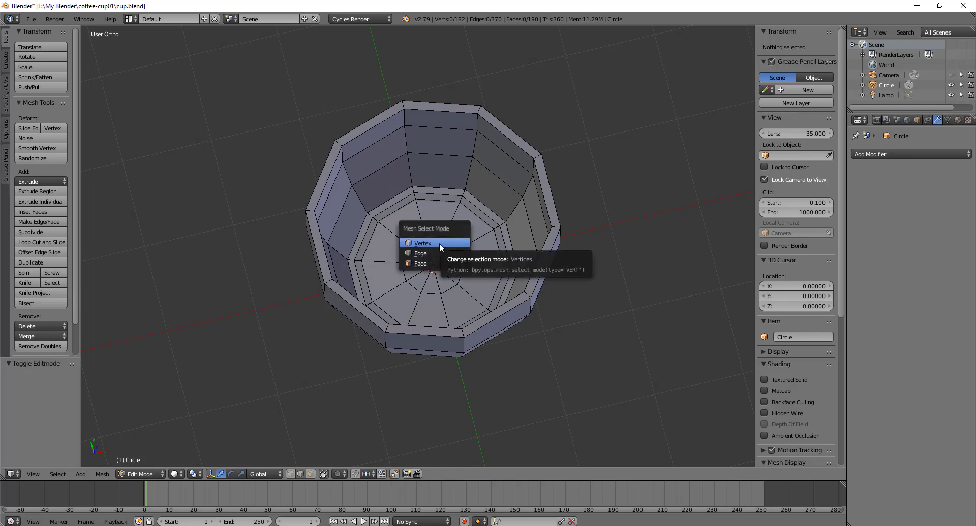
click(439, 243)
right_click(433, 265)
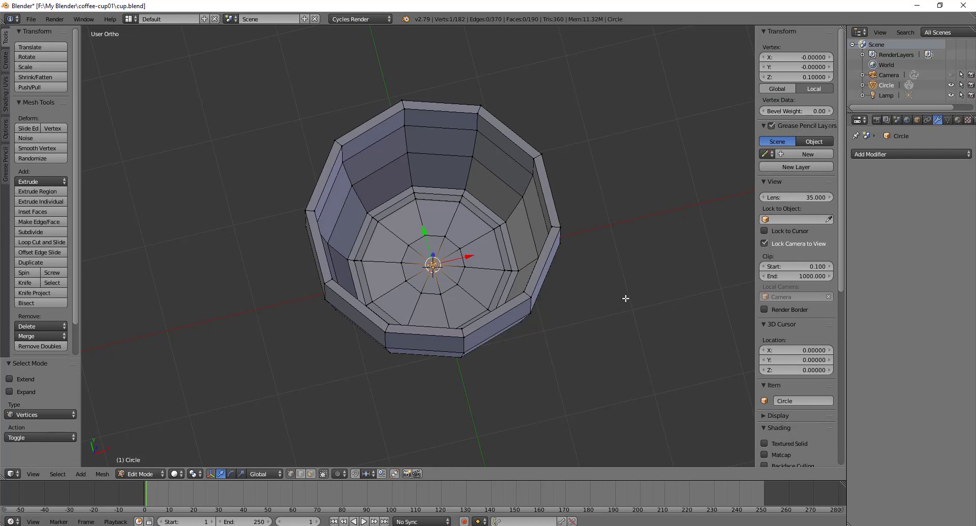
middle_drag(510, 279, 537, 350)
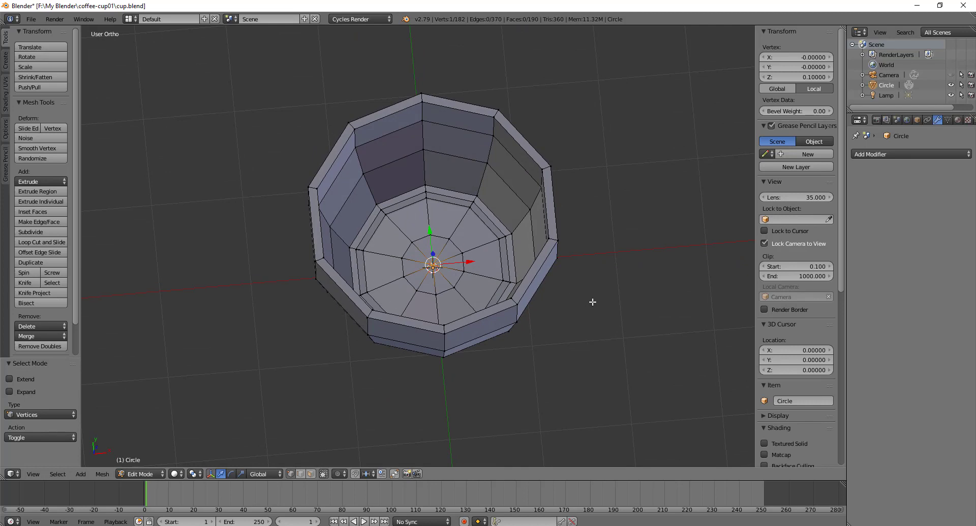
key(ctrl+KP_Add)
key(ctrl+KP_Add)
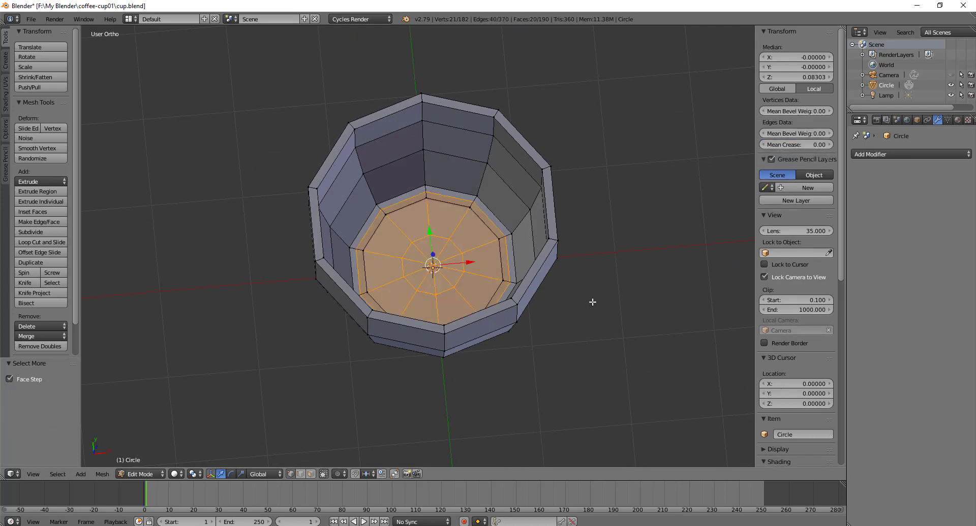
key(ctrl+KP_Add)
key(ctrl+KP_Add)
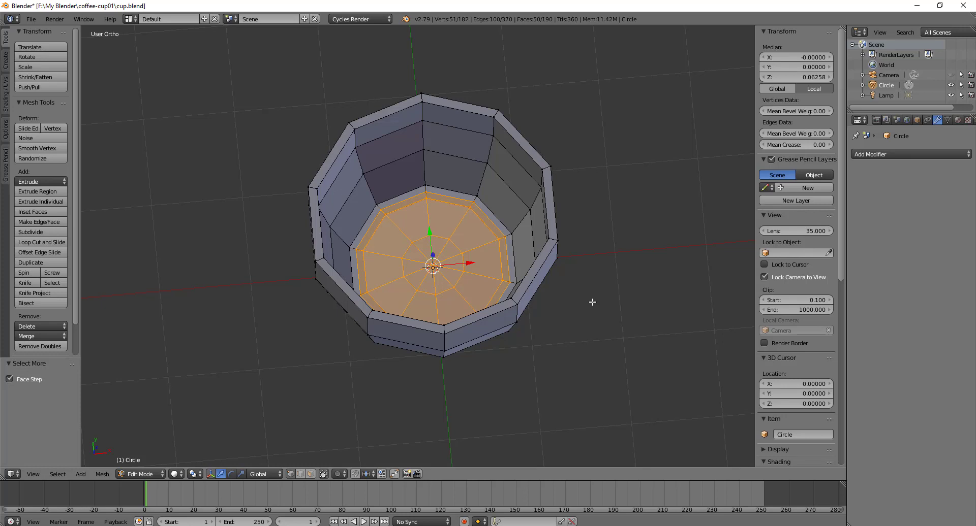
key(ctrl+KP_Add)
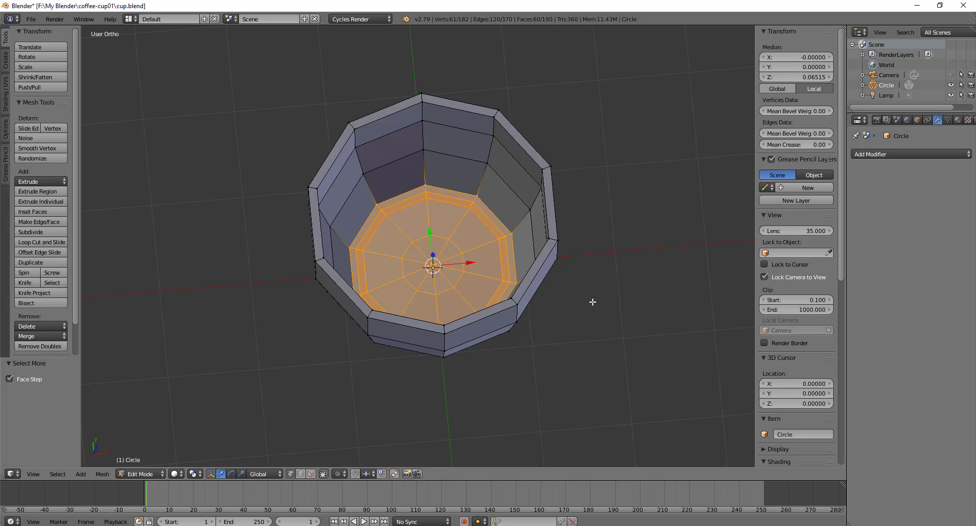
key(ctrl+KP_Subtract)
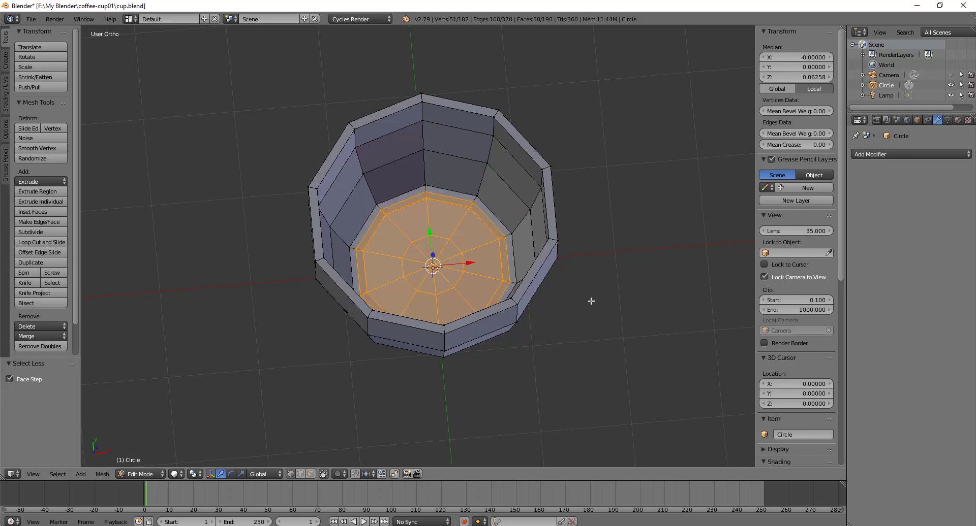
mouse_move(568, 300)
middle_down()
mouse_move(577, 279)
mouse_move(571, 305)
mouse_move(576, 291)
middle_up()
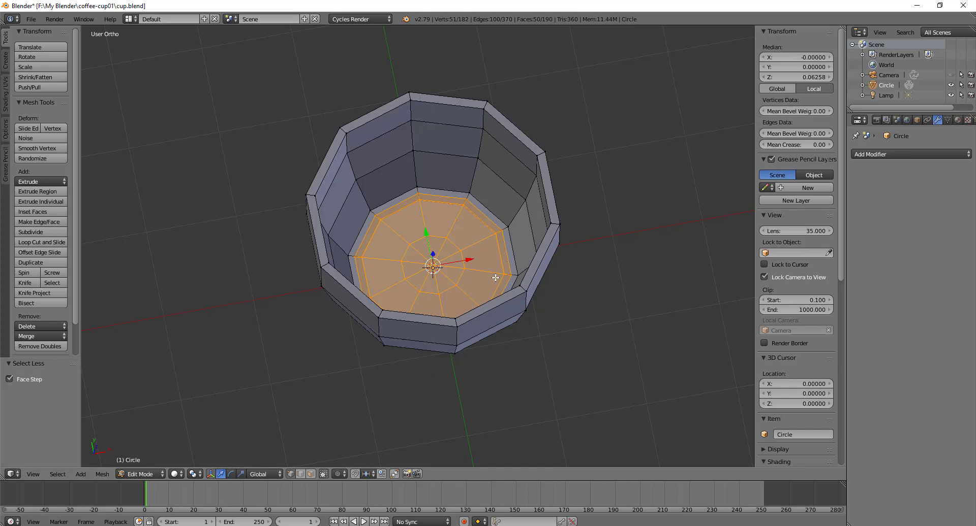
key(x)
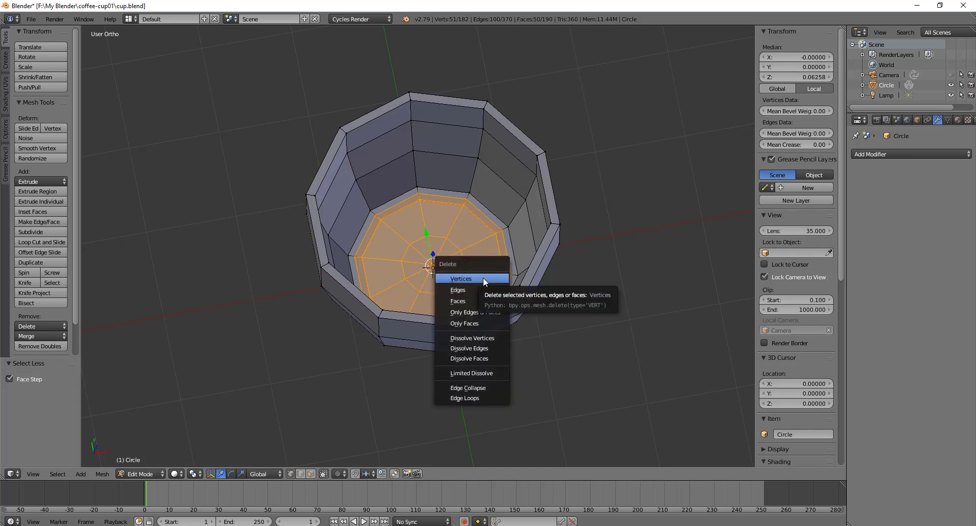
click(482, 279)
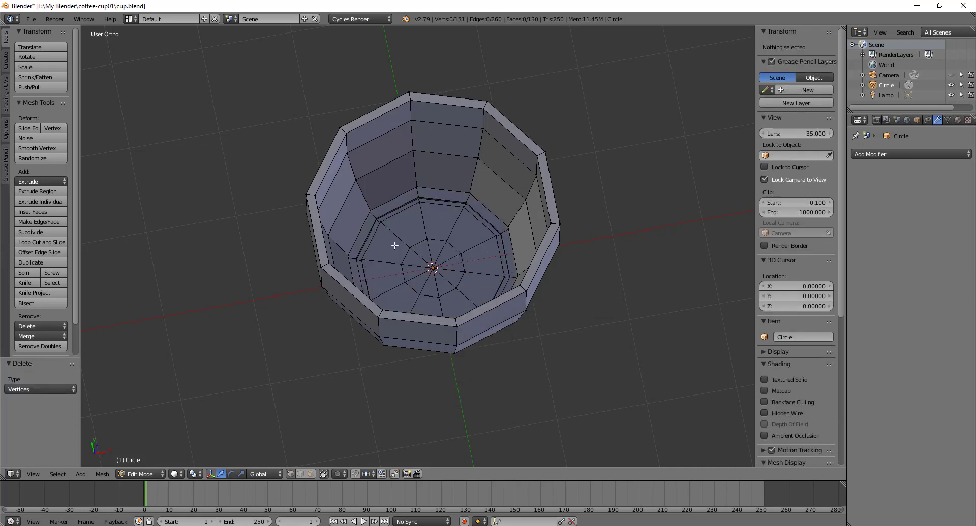
Step: Select the open edge loop at the base of the inner wall and fill it with a single face
middle_drag(460, 254, 446, 298)
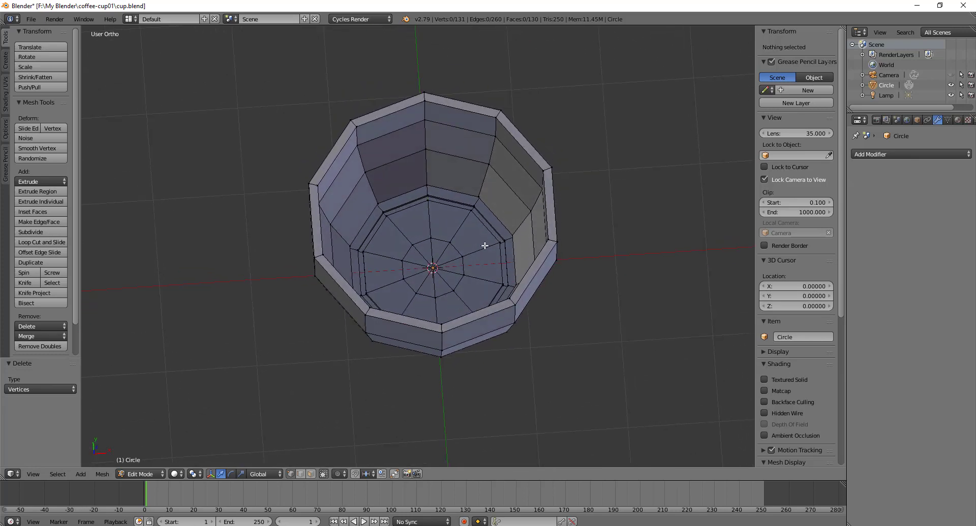
alt+right_click(475, 196)
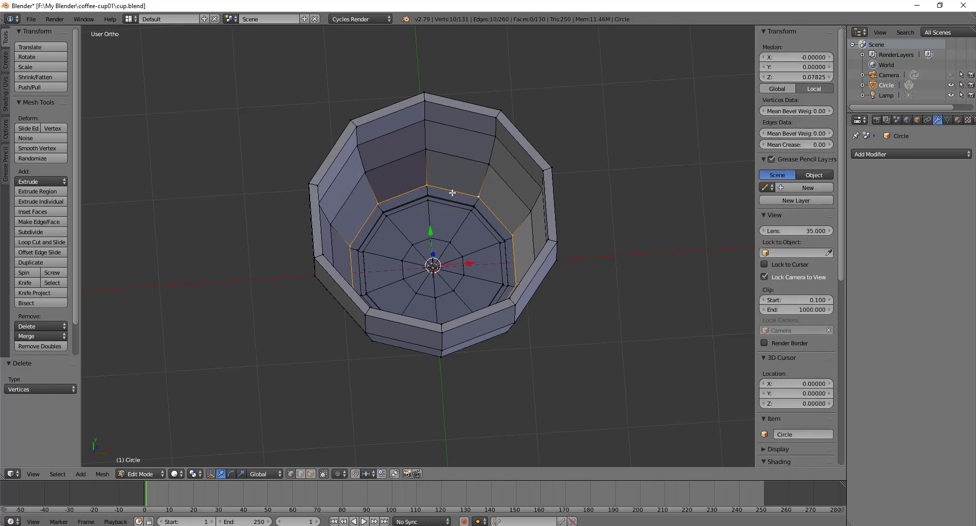
mouse_move(447, 229)
middle_down()
mouse_move(442, 244)
mouse_move(438, 221)
middle_up()
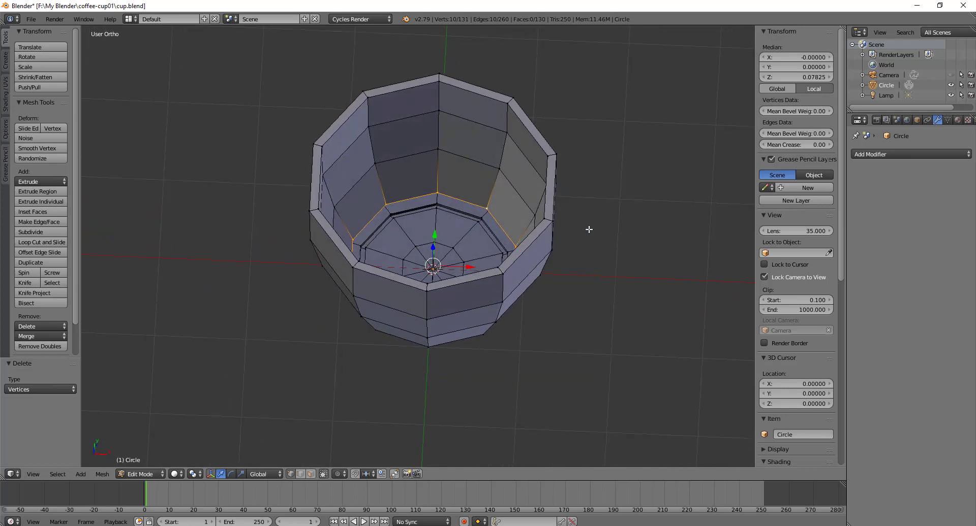
key(f)
Step: Inset the inner floor face three times by about 0.088, 0.313 and 0.402, and merge the innermost vertices at center
middle_drag(498, 233, 453, 250)
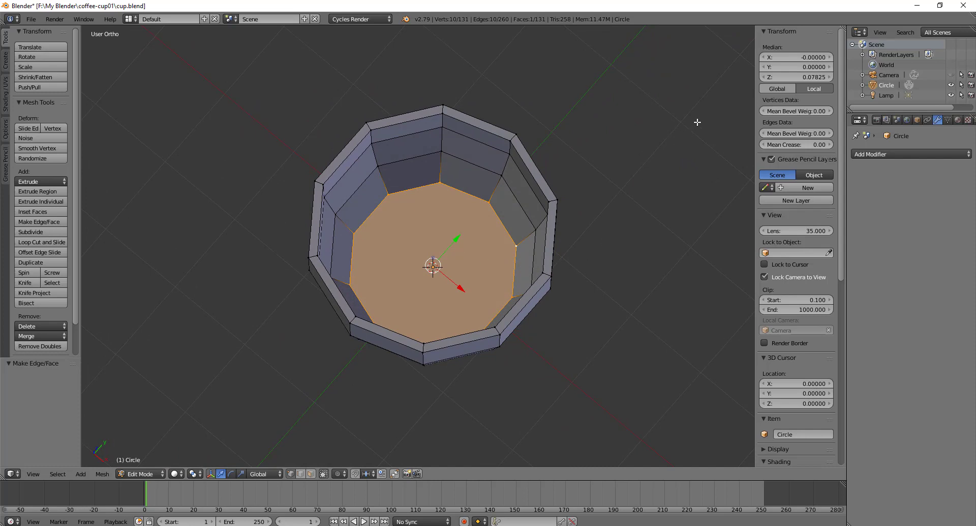
key(i)
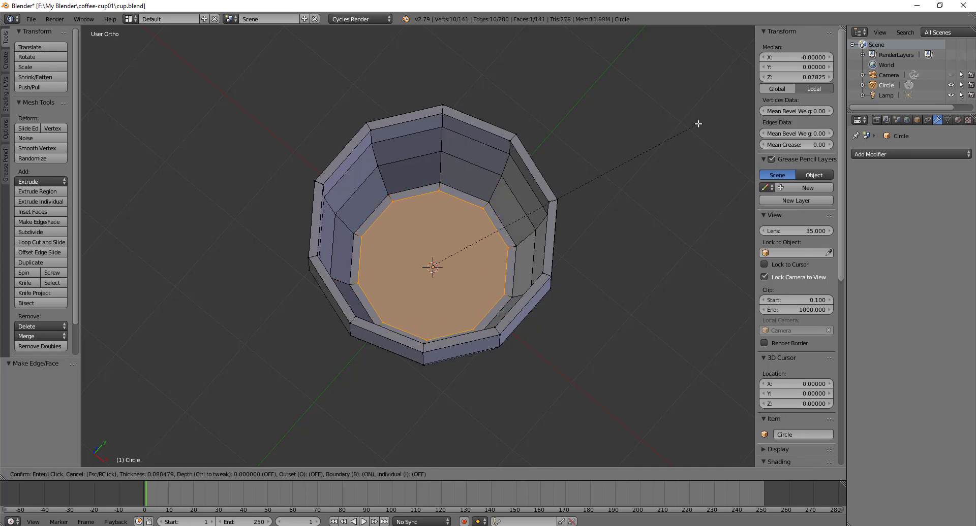
click(698, 124)
key(i)
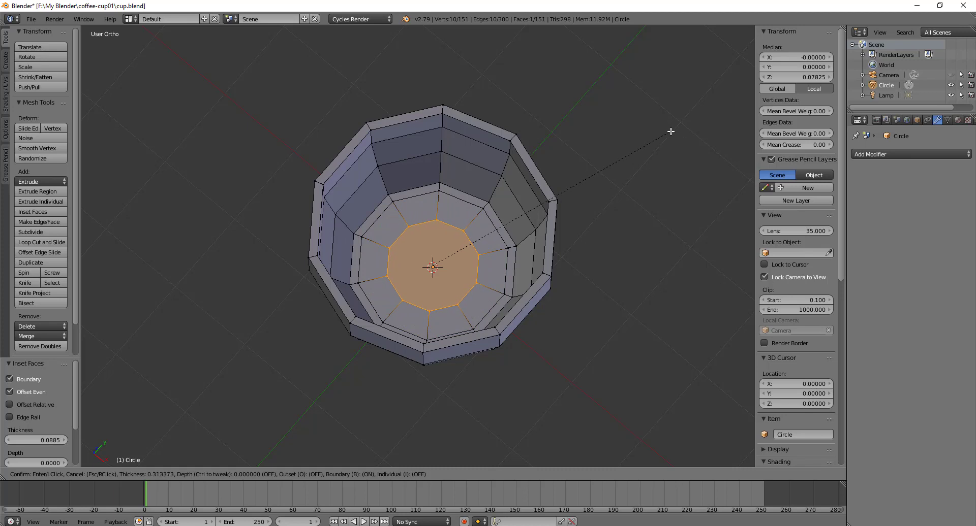
click(670, 131)
key(i)
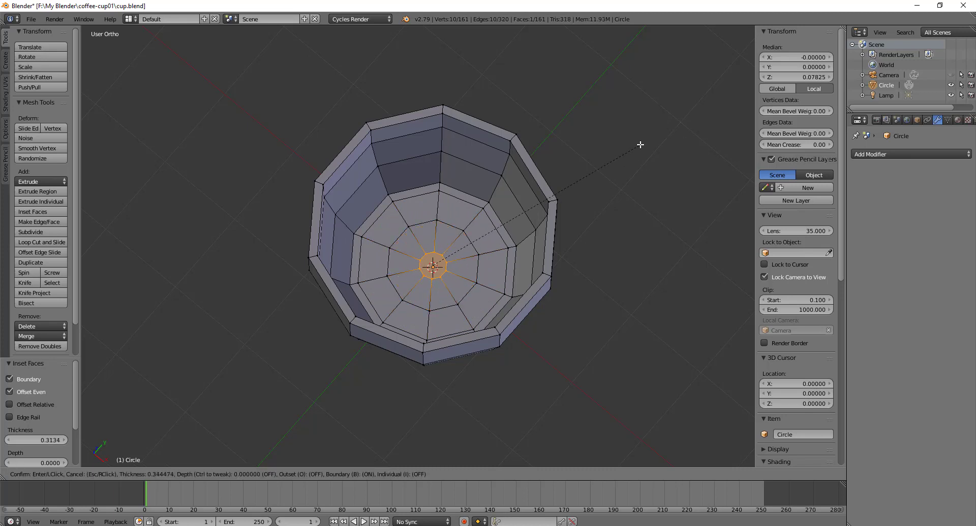
click(636, 147)
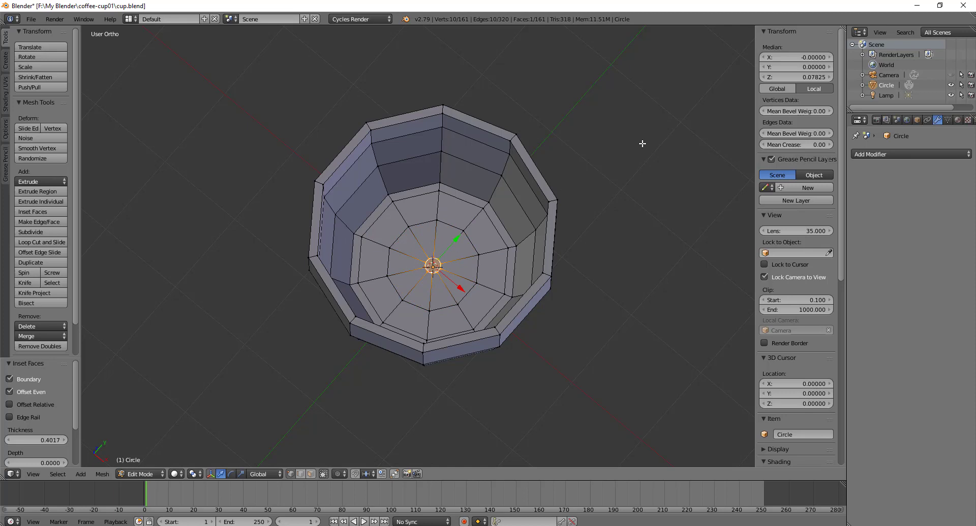
key(alt+m)
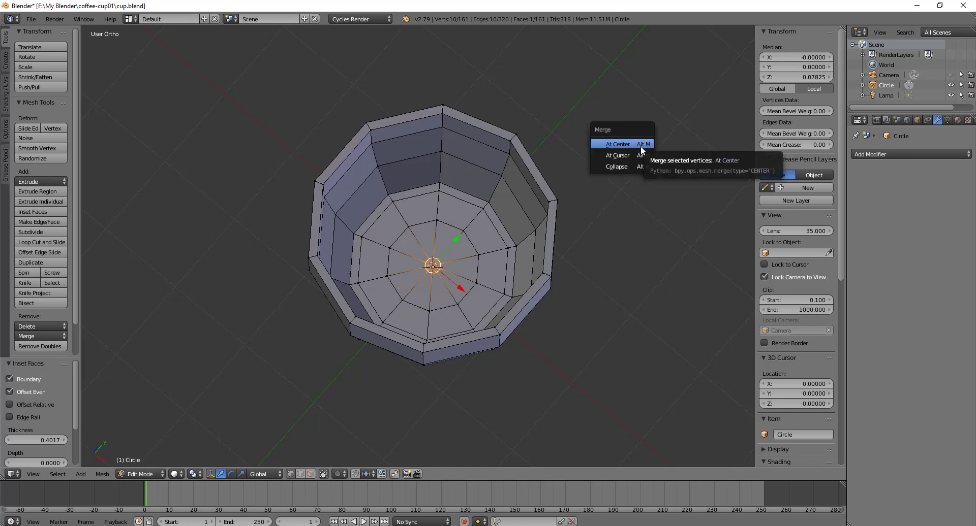
click(639, 146)
Step: Select the edge loop where the cup's inner floor meets the inner wall
middle_drag(557, 290, 525, 275)
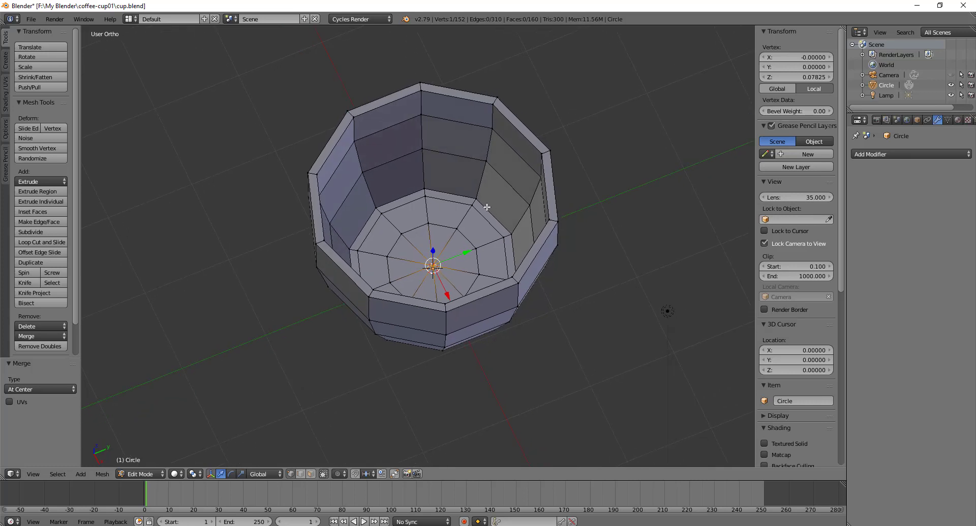
middle_drag(472, 256, 499, 241)
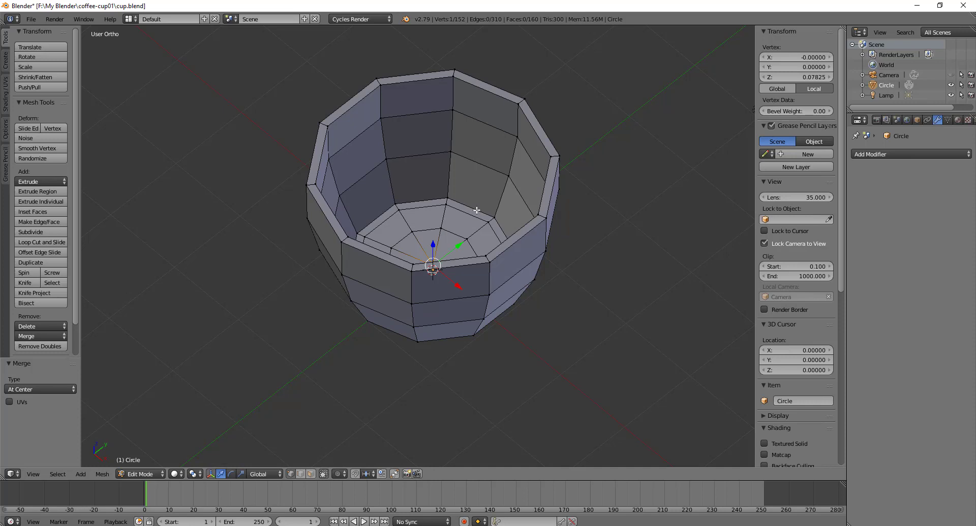
alt+click(453, 201)
mouse_move(452, 201)
middle_down()
mouse_move(403, 252)
mouse_move(347, 248)
mouse_move(366, 229)
mouse_move(449, 215)
middle_up()
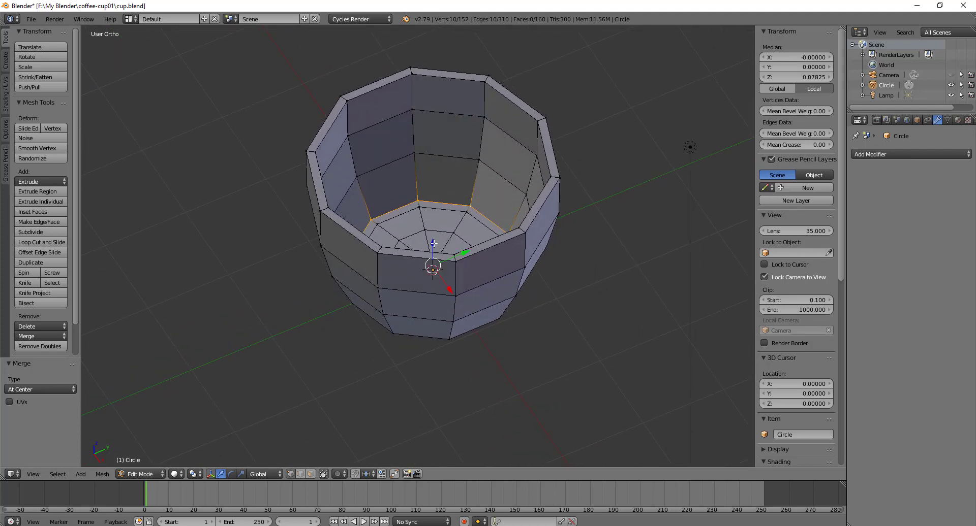
Step: Try to raise the selected inner floor edge loop by about 0.087 along Z, and undo the move
drag(434, 244, 440, 236)
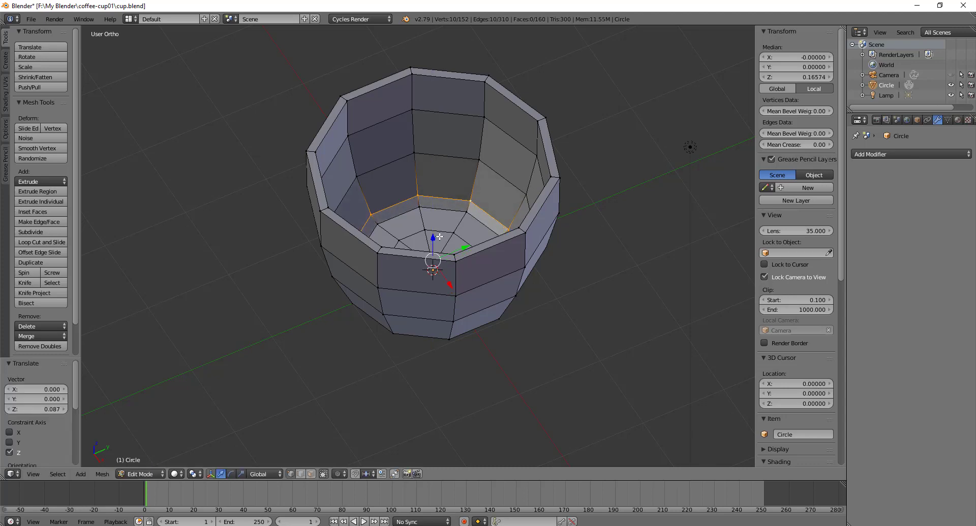
mouse_move(463, 214)
middle_down()
mouse_move(374, 222)
mouse_move(455, 220)
middle_up()
key(ctrl+z)
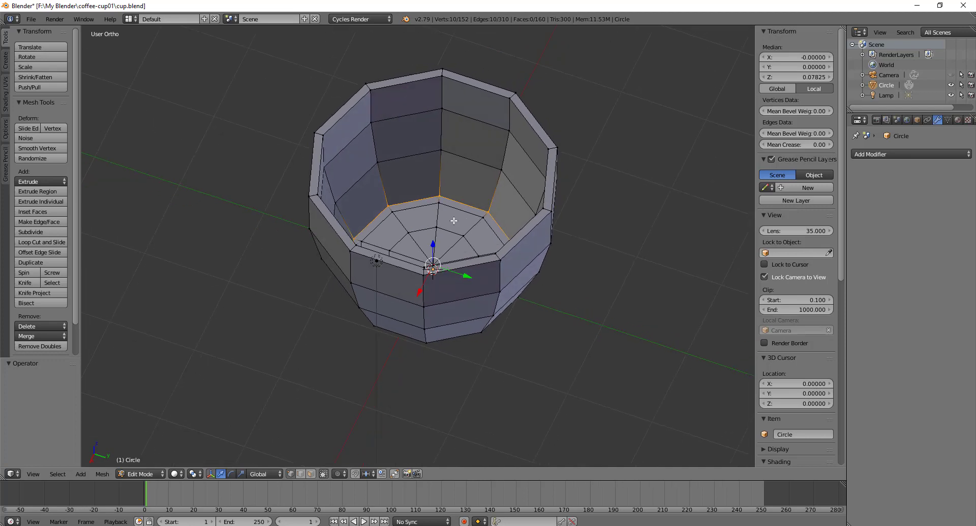
Step: Edge-slide the selected inner floor edge loop up the inner wall by a factor of about -0.101
key(g)
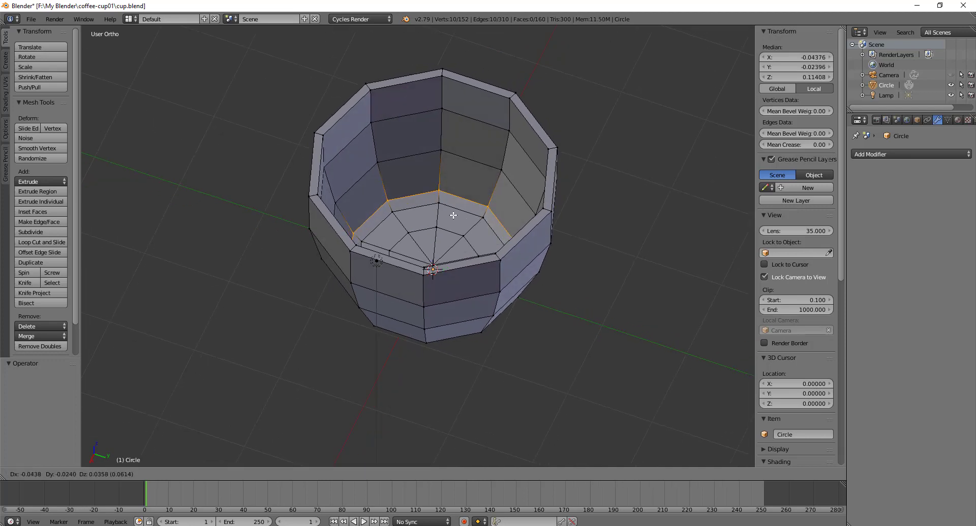
key(z)
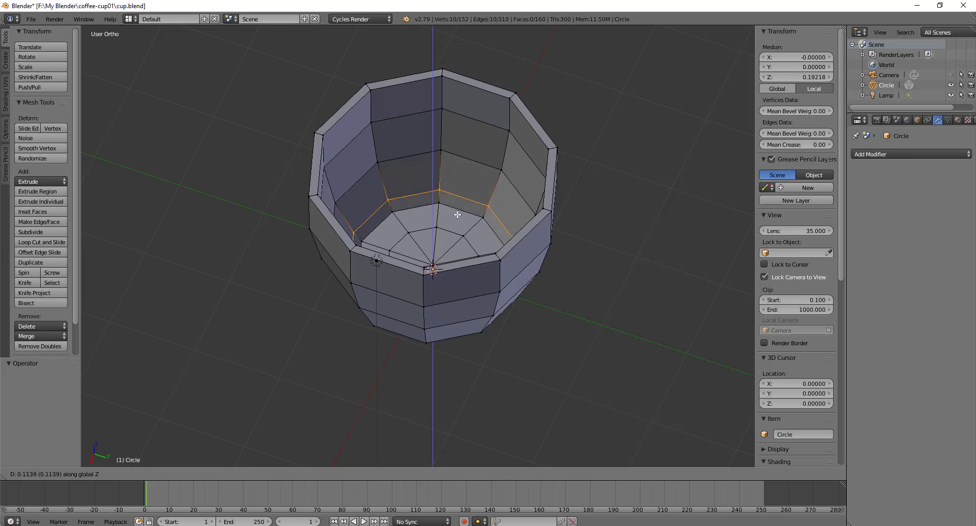
key(g)
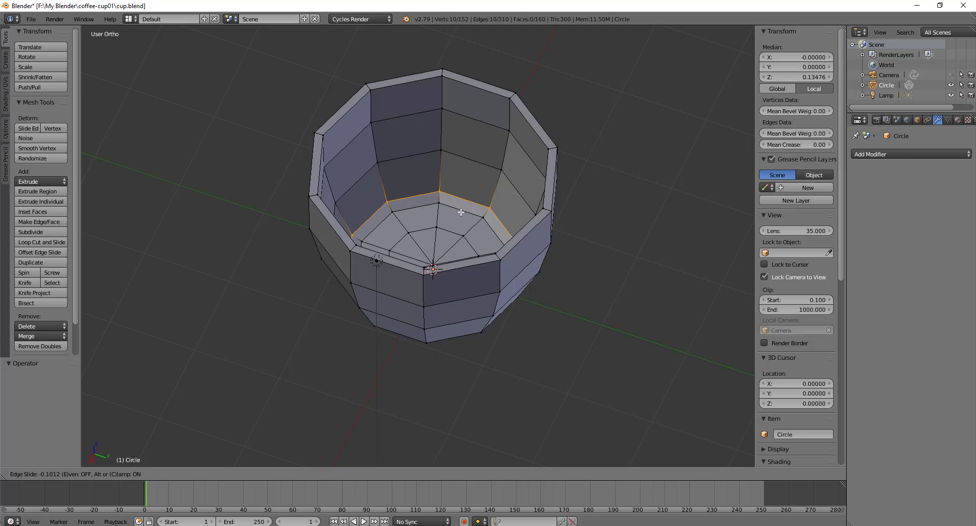
click(461, 212)
Step: Add a Subdivision Surface modifier to the cup with 3 view and 3 render subdivisions
middle_drag(461, 212, 595, 205)
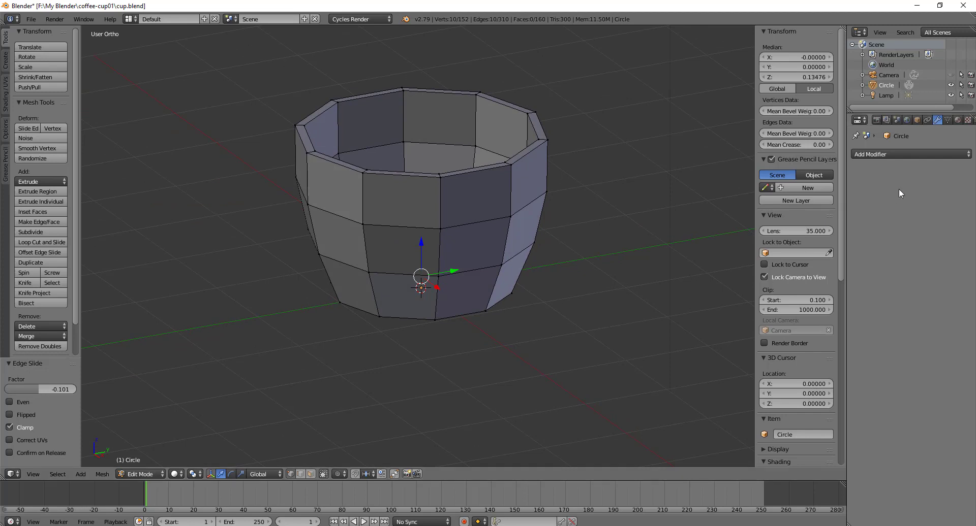
click(915, 153)
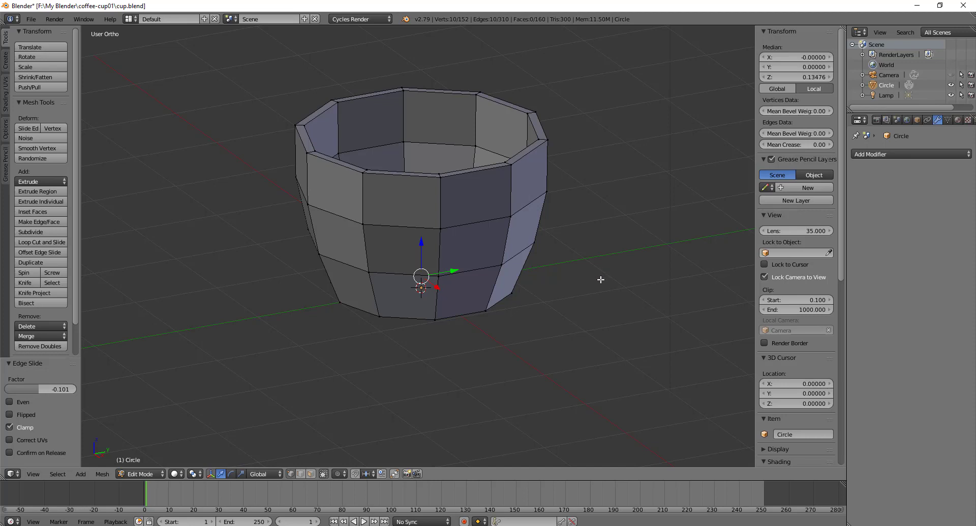
key(ctrl+3)
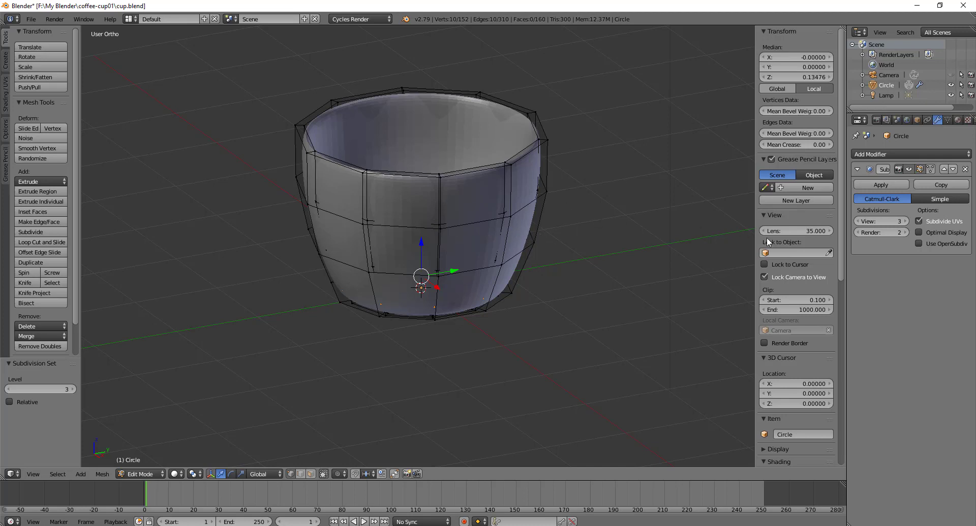
click(905, 231)
middle_drag(611, 216, 611, 198)
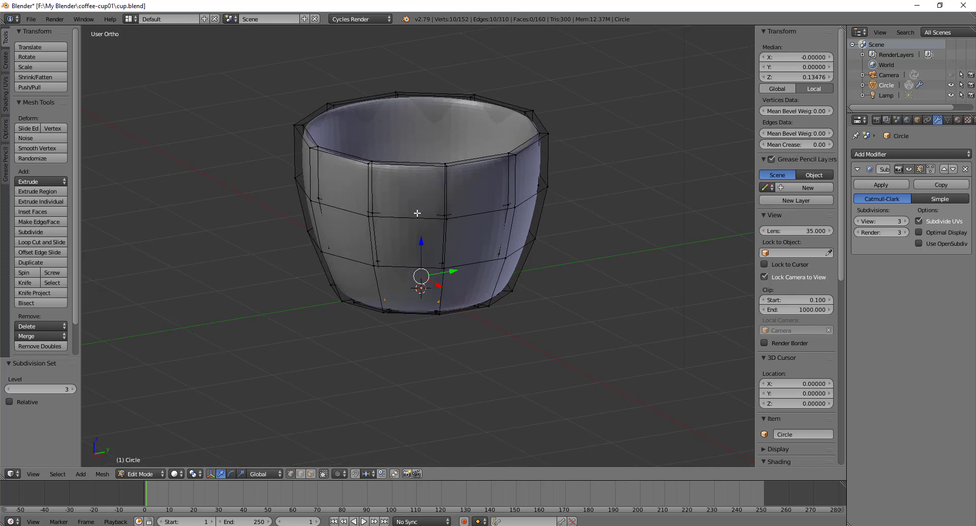
Step: Switch the cup to Object Mode and apply smooth shading
key(Tab)
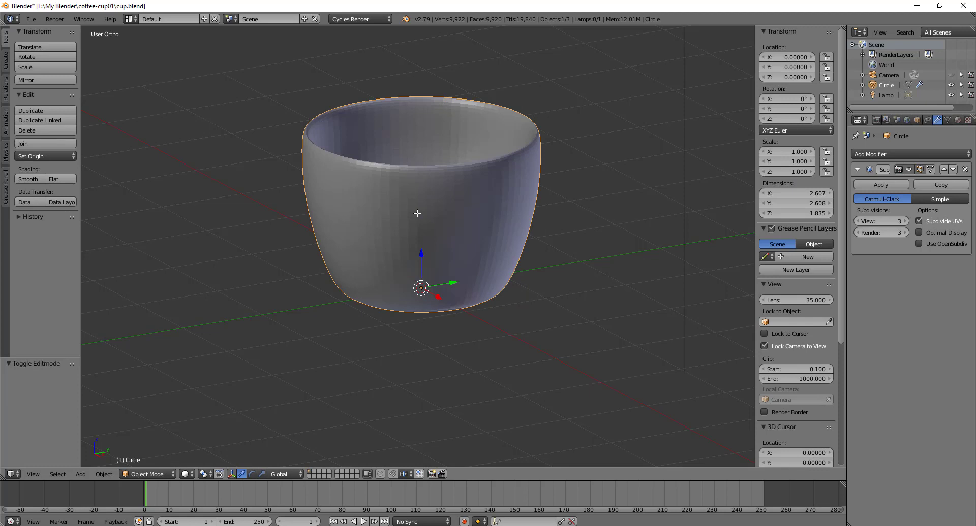
click(27, 179)
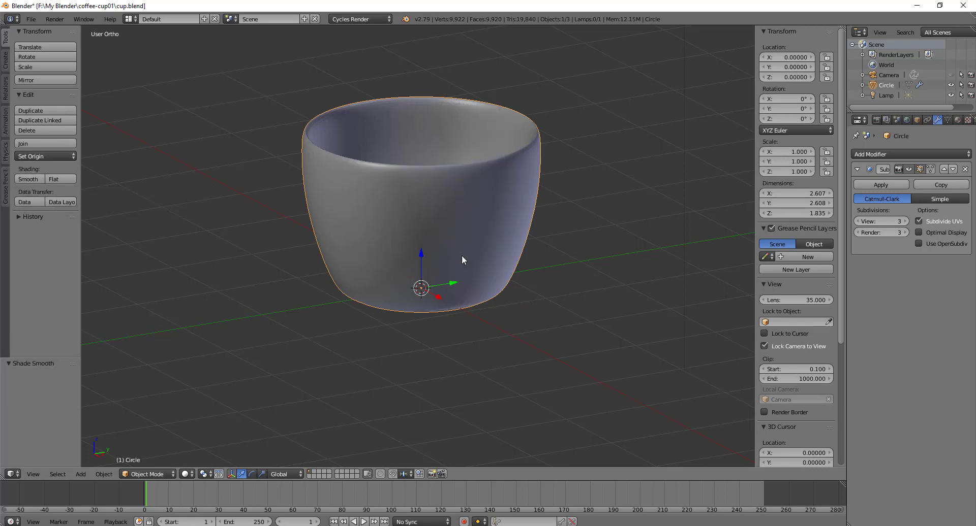
middle_drag(524, 261, 529, 293)
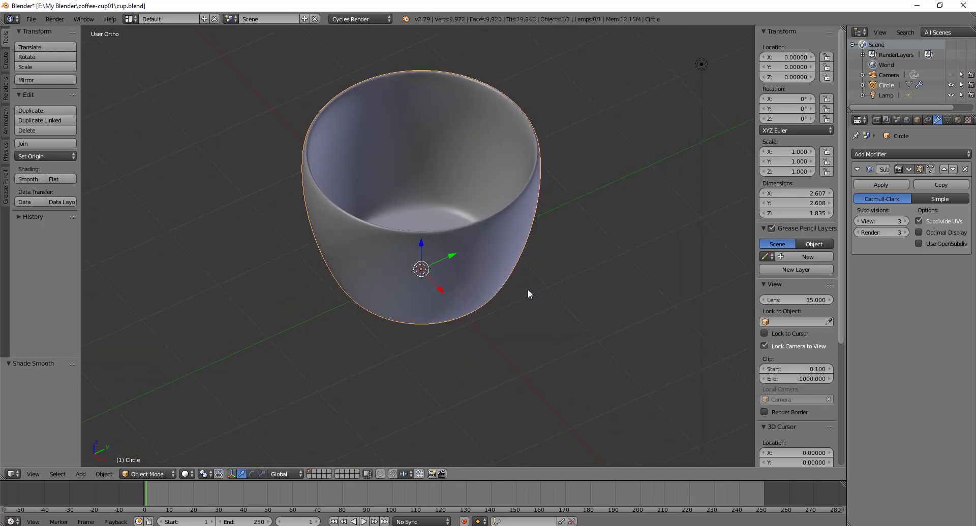
middle_drag(502, 247, 491, 213)
Step: In Edit Mode and right view, select the highest and lowest faces of the outer wall's middle column and inset them by about 0.191
key(Tab)
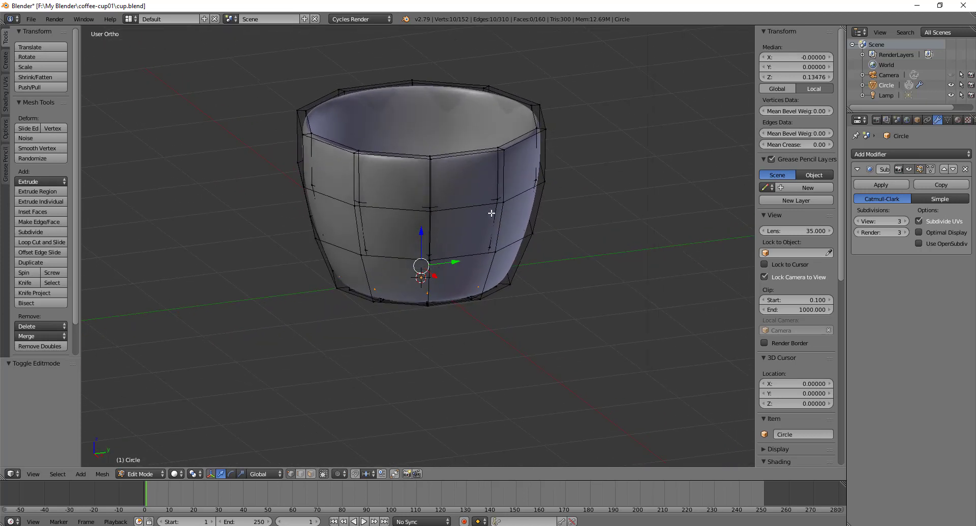
key(KP_3)
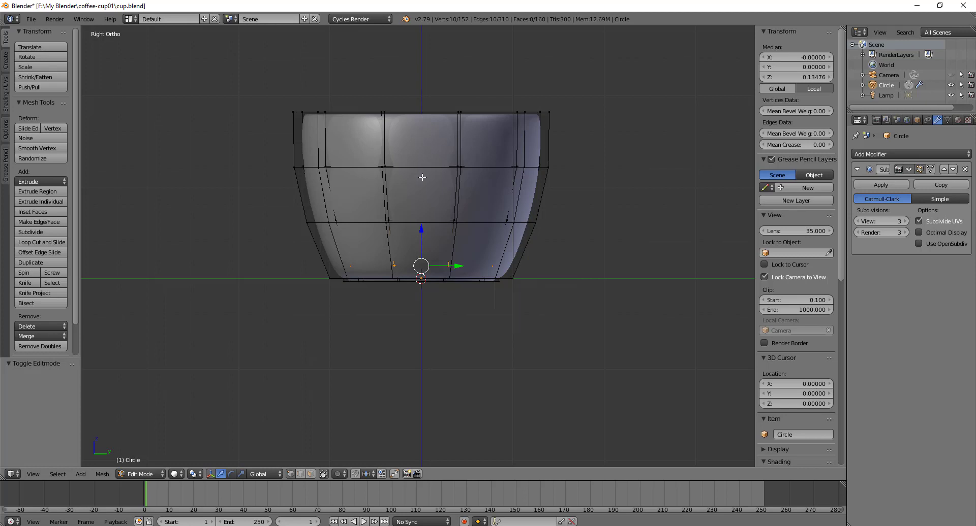
key(ctrl+Tab)
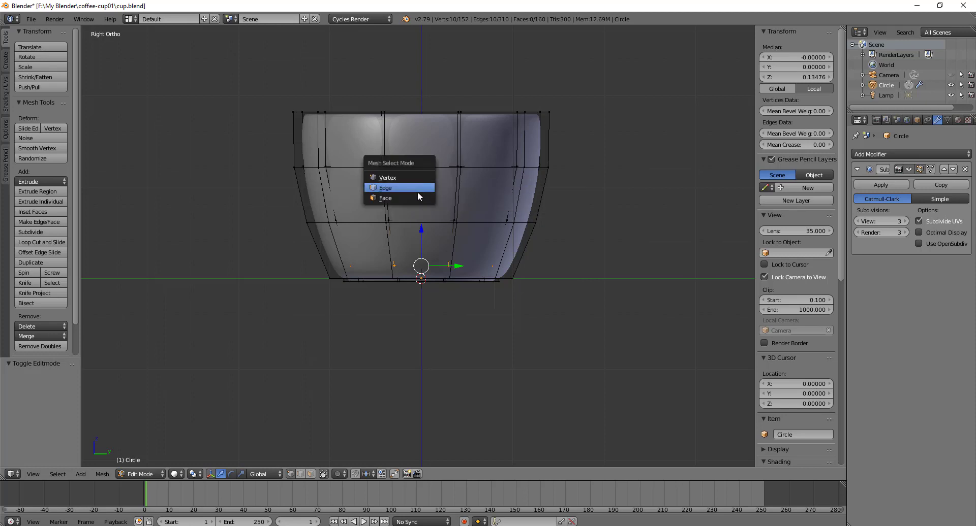
click(417, 193)
right_click(422, 142)
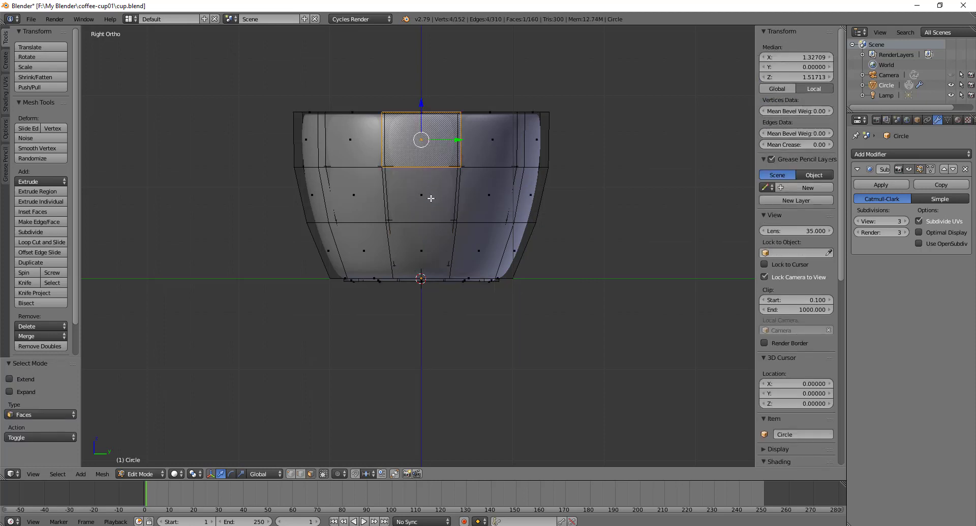
shift+right_click(420, 251)
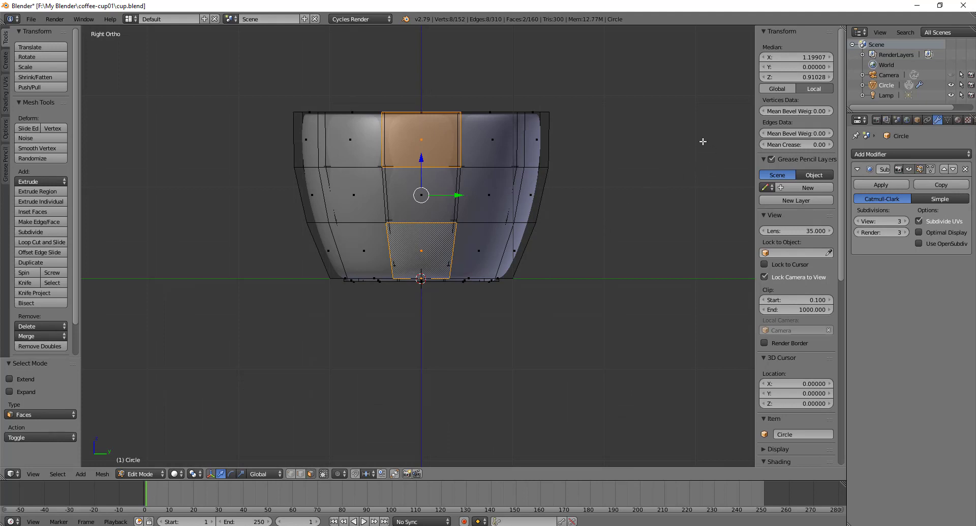
key(i)
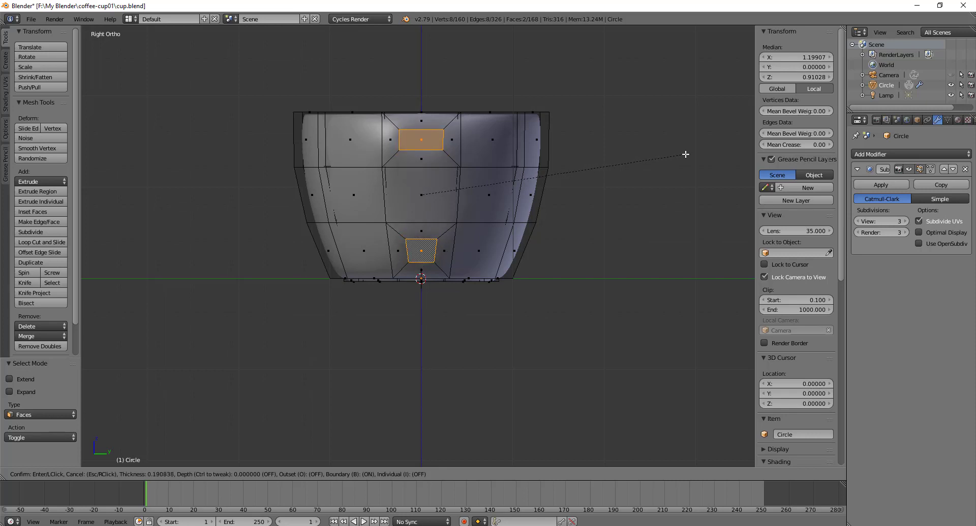
click(686, 154)
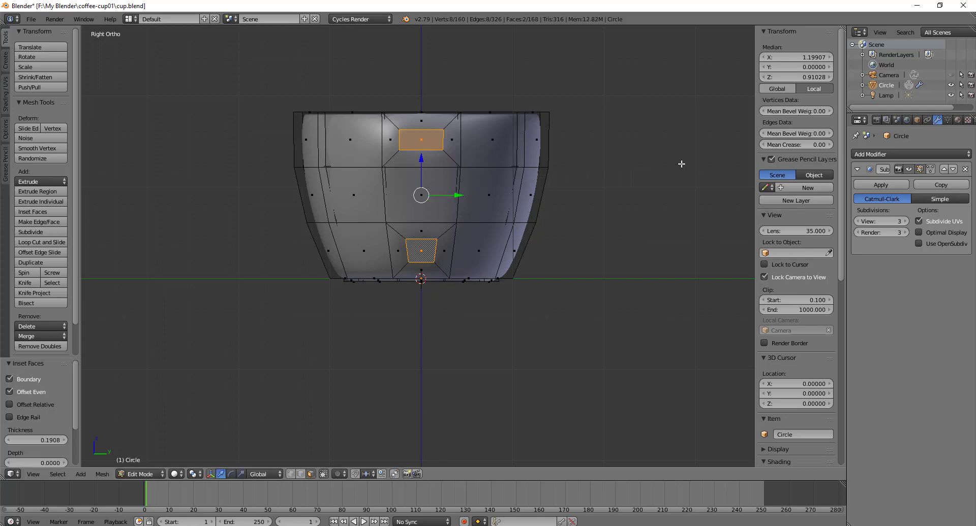
Step: Select only the lower inset face on the outer wall and scale it along Z to about 0.547
middle_drag(435, 334, 462, 337)
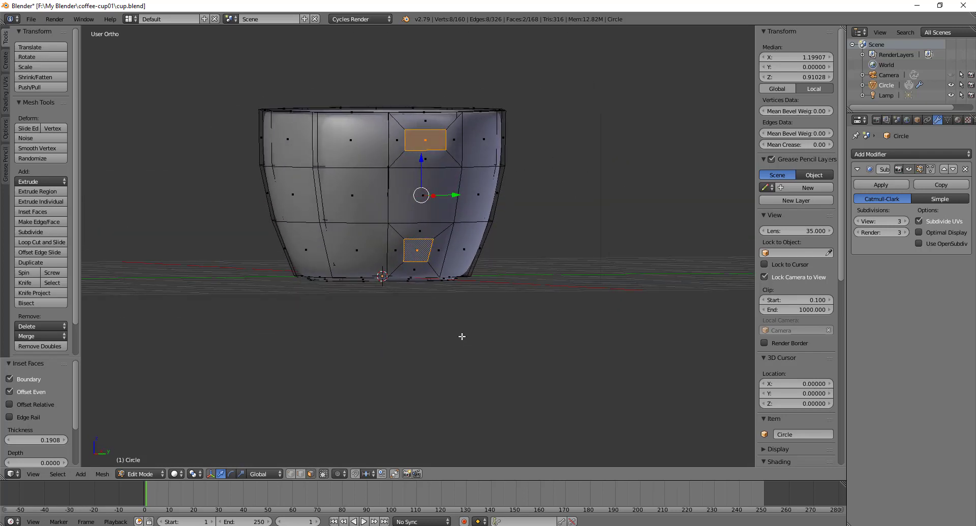
right_click(421, 251)
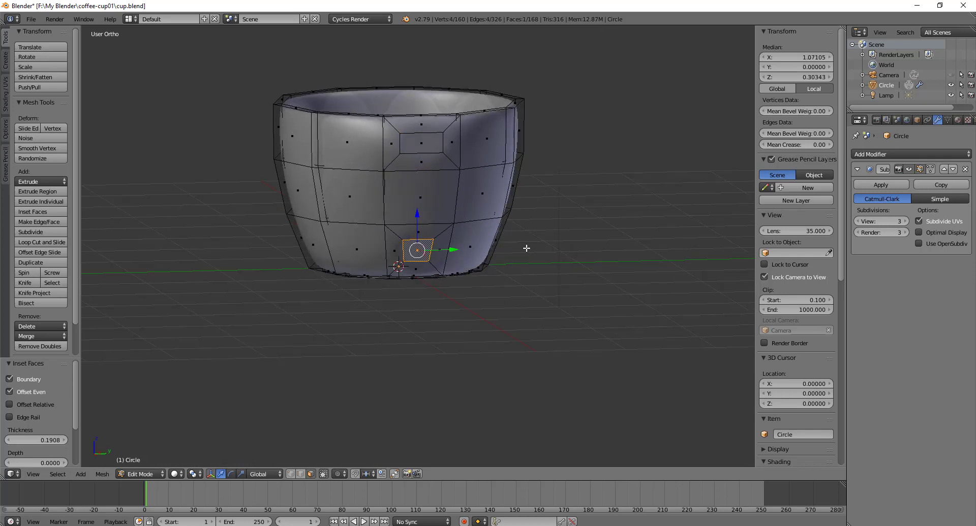
scroll(422, 276, up, 4)
middle_drag(424, 273, 414, 264)
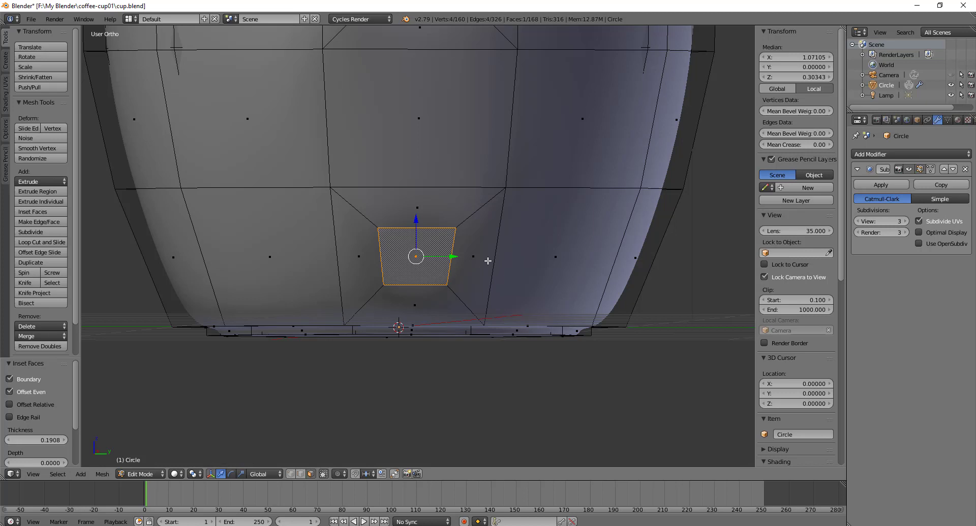
key(s)
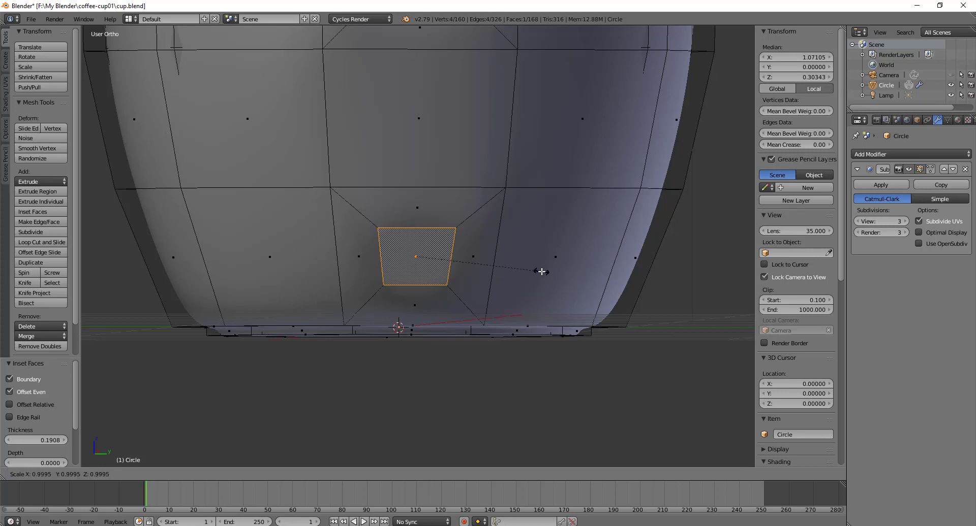
key(z)
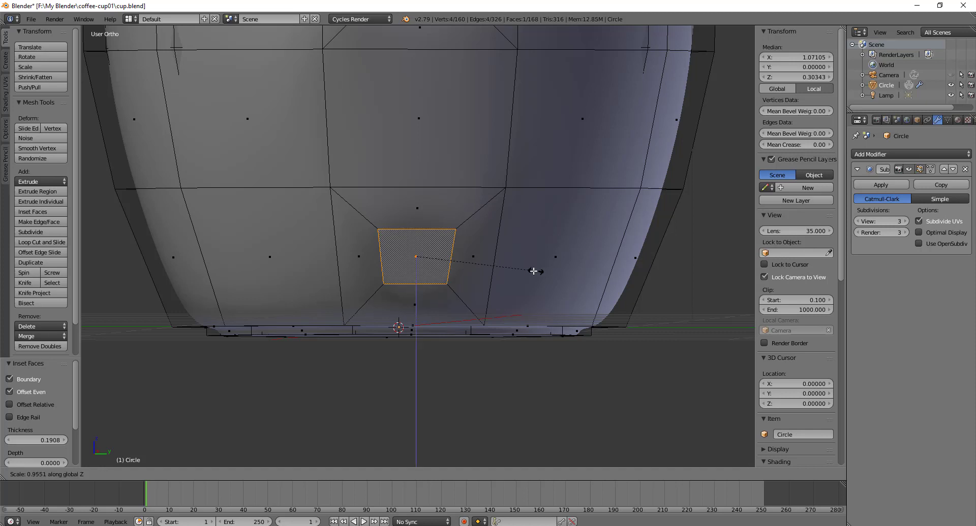
click(484, 270)
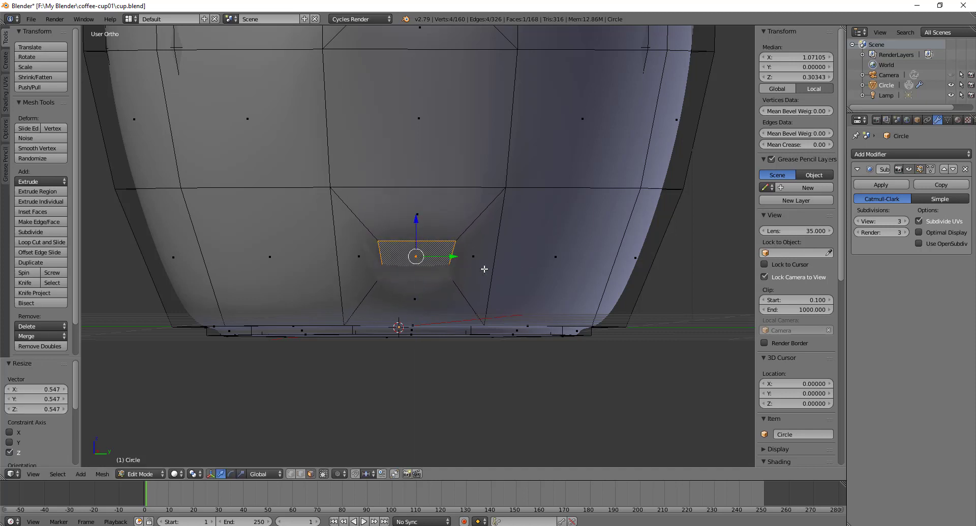
Step: Rotate the lower inset face by about -12.1° in the front view to align it with the wall's slope
middle_drag(464, 324, 540, 328)
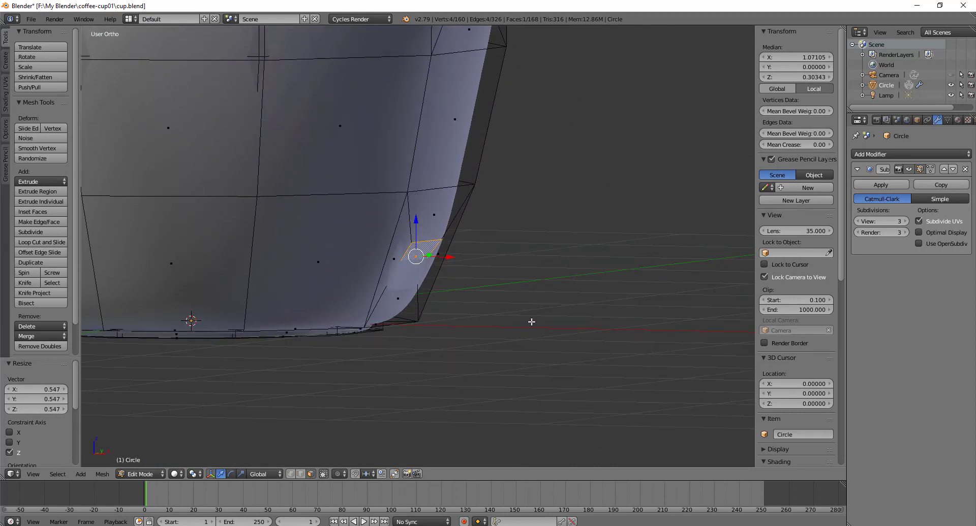
key(KP_1)
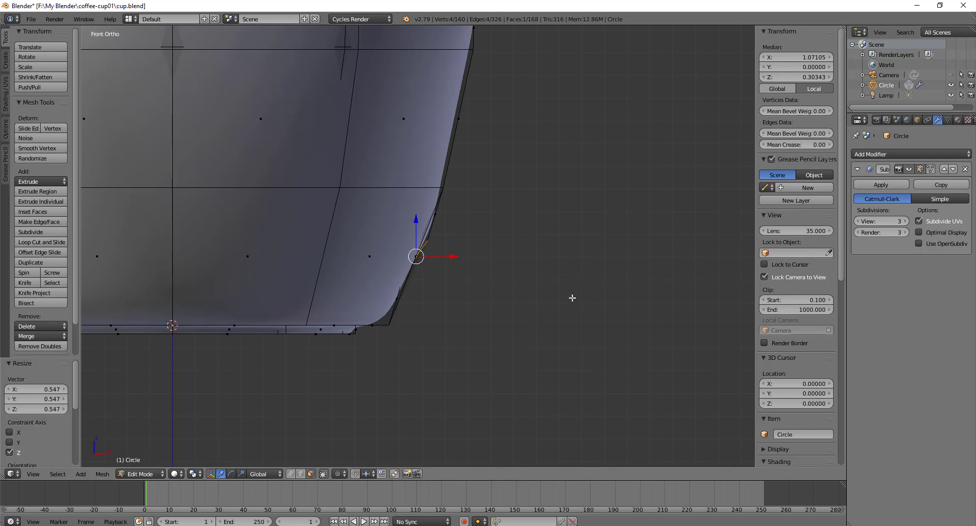
key(z)
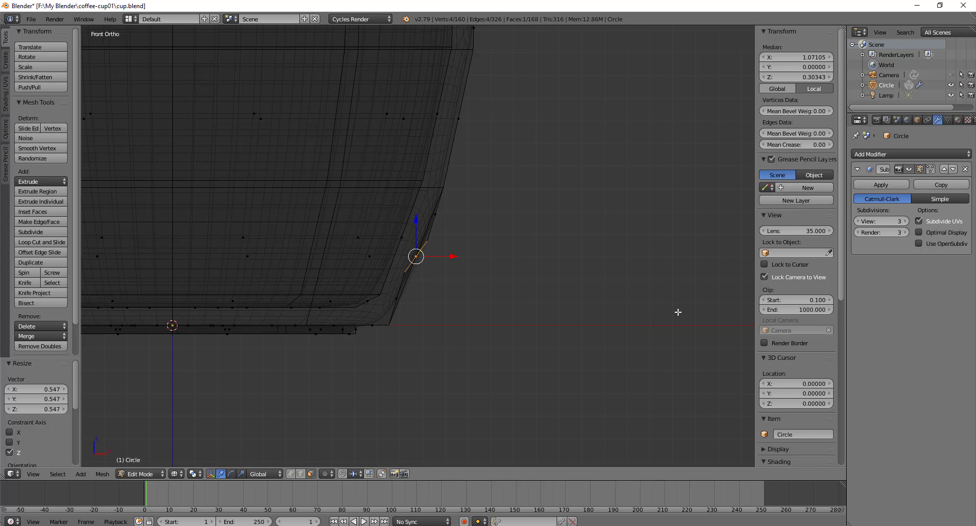
key(r)
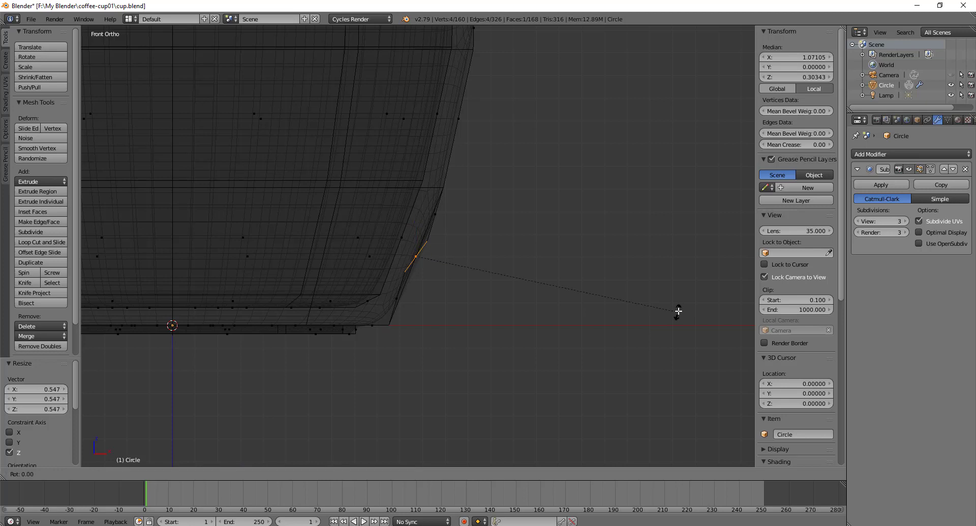
click(690, 261)
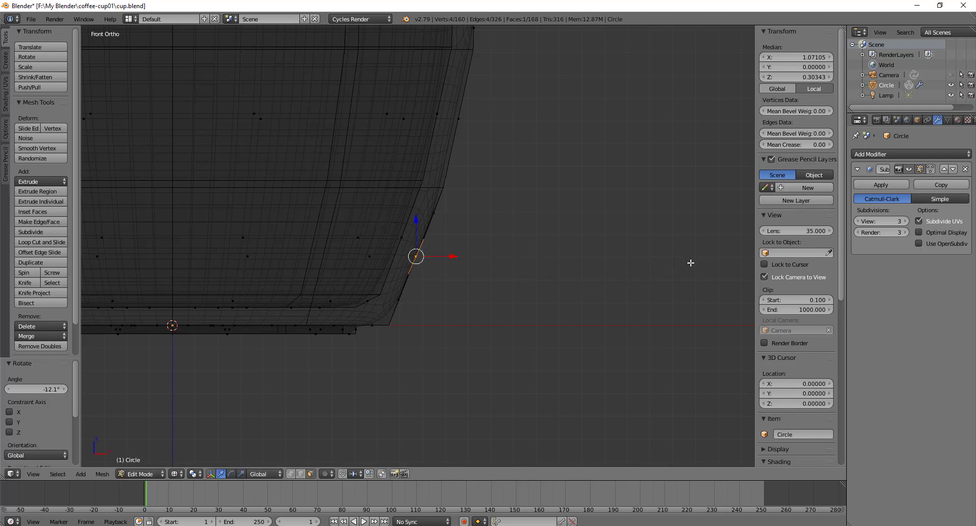
key(z)
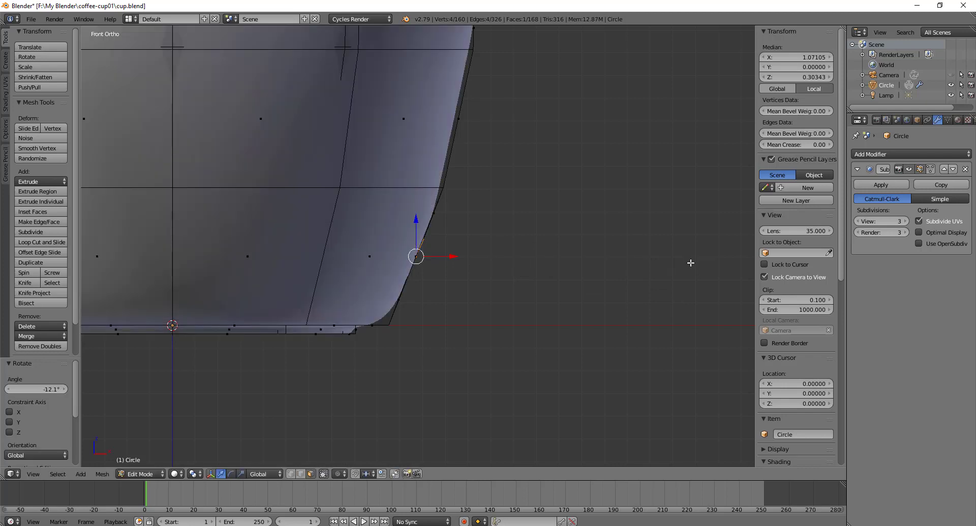
Step: Add the upper inset face to the selection and extrude both faces outward by about 0.746 as handle stubs
mouse_move(640, 170)
middle_down()
mouse_move(585, 187)
mouse_move(542, 174)
middle_up()
scroll(542, 174, down, 8)
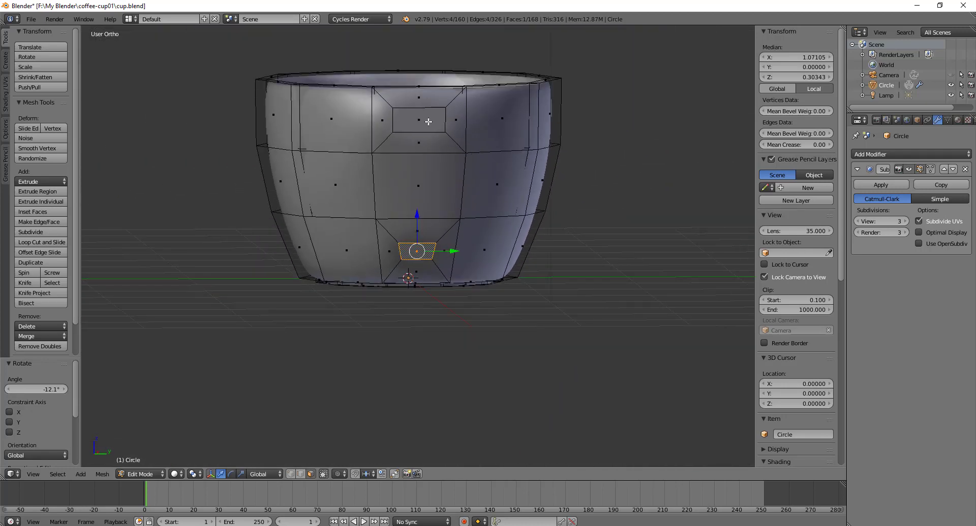
shift+click(428, 122)
shift+middle_drag(544, 185, 534, 239)
middle_drag(542, 320, 622, 317)
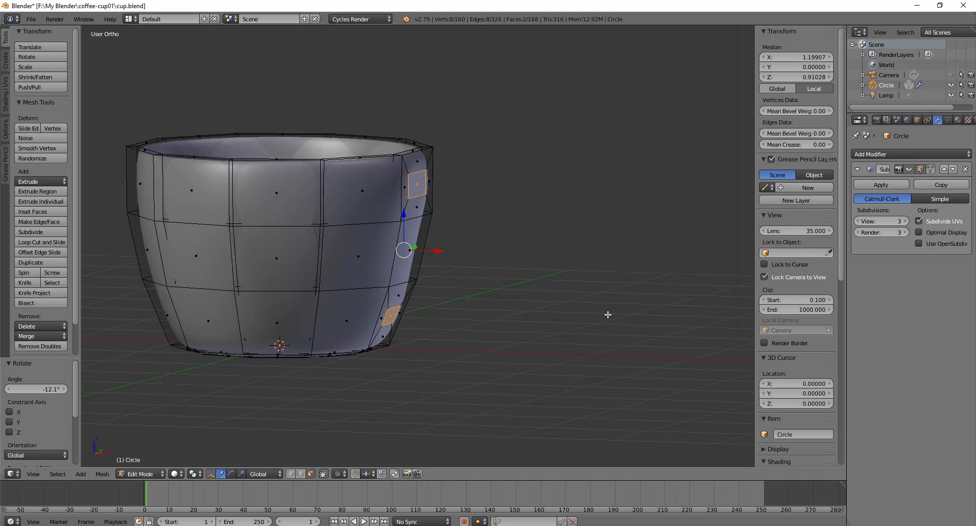
key(e)
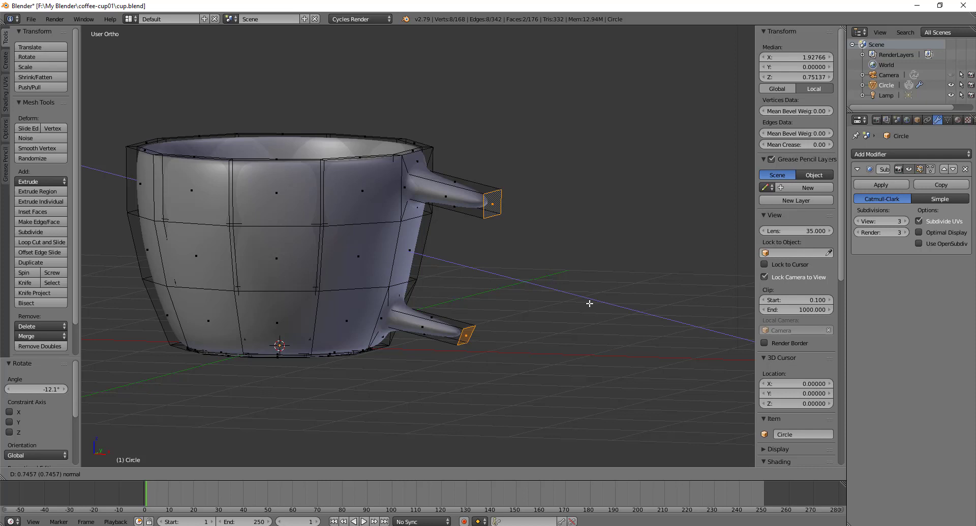
click(589, 303)
Step: Rotate only the upper handle stub's end face by about 60.2° in the front view and raise it about 0.120 along Z
middle_drag(527, 326, 555, 311)
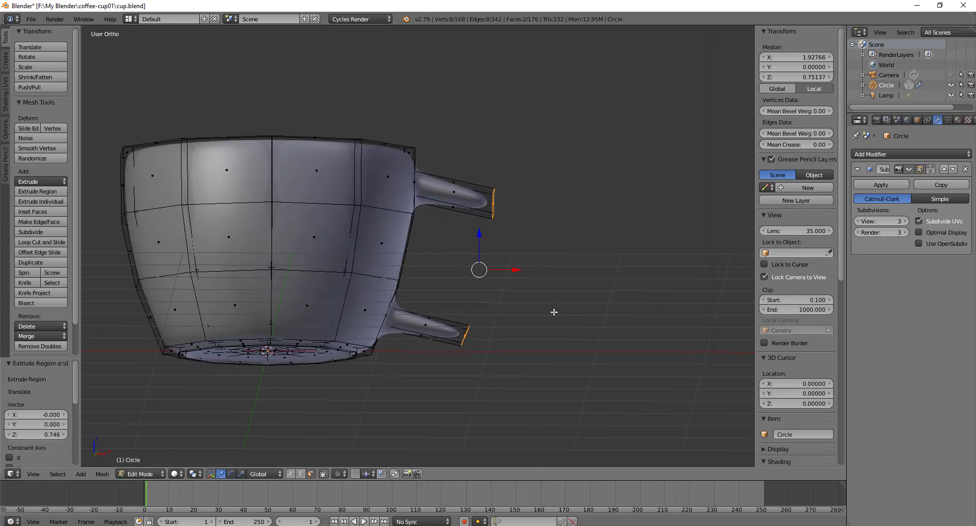
key(KP_1)
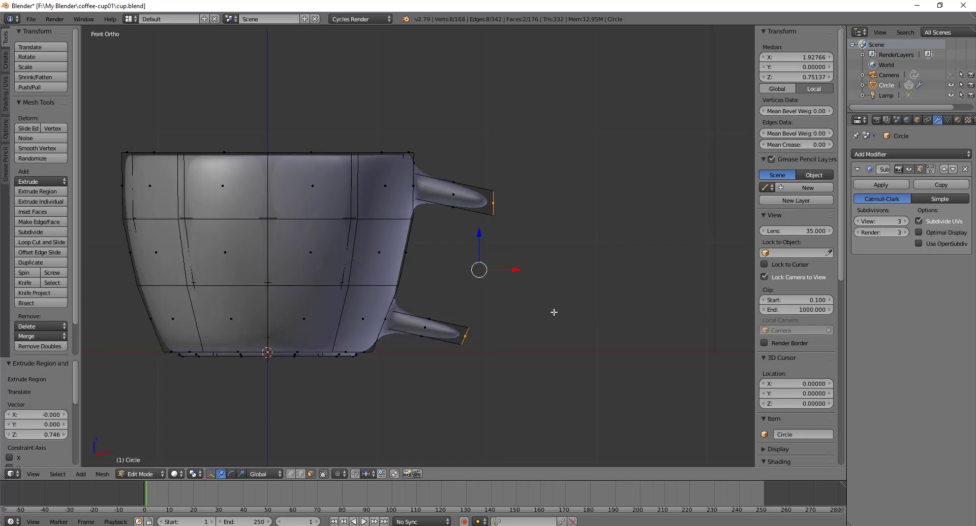
right_click(492, 202)
middle_drag(579, 202, 514, 218)
right_click(500, 205)
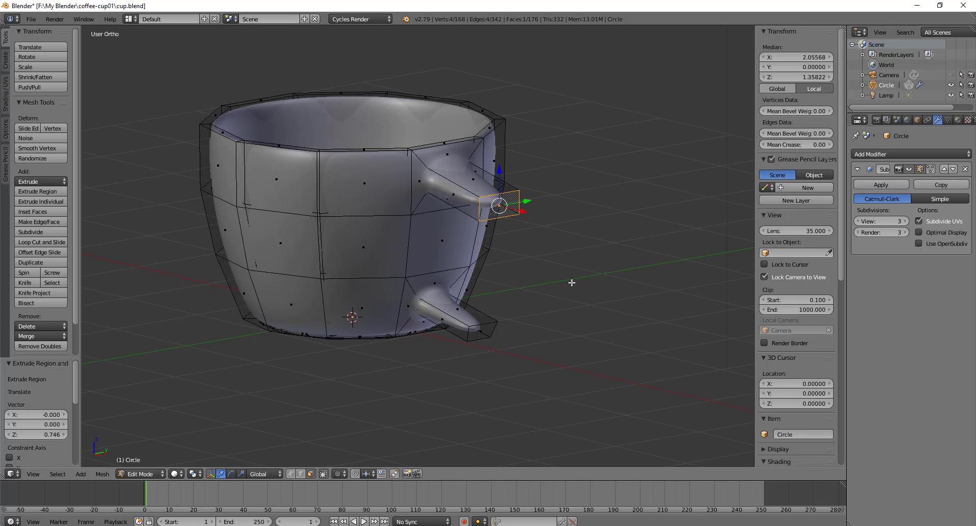
key(KP_1)
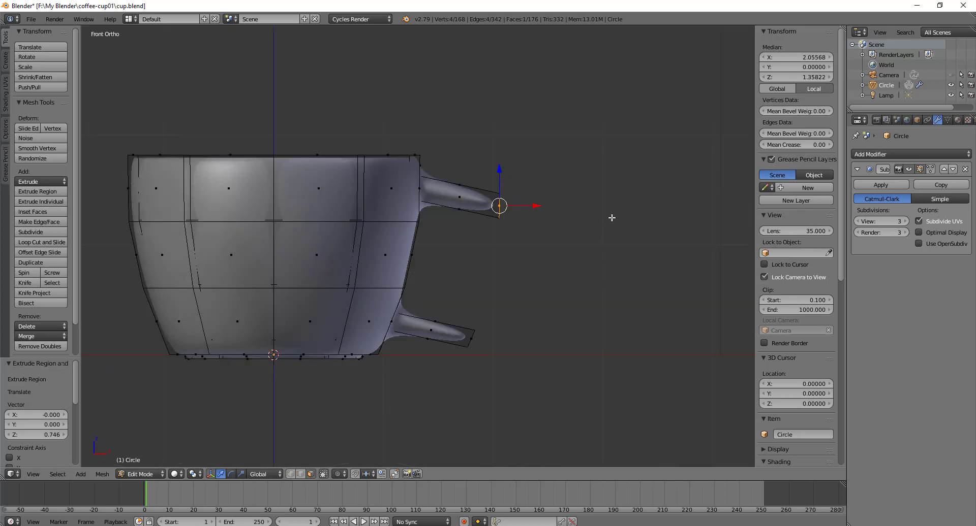
key(r)
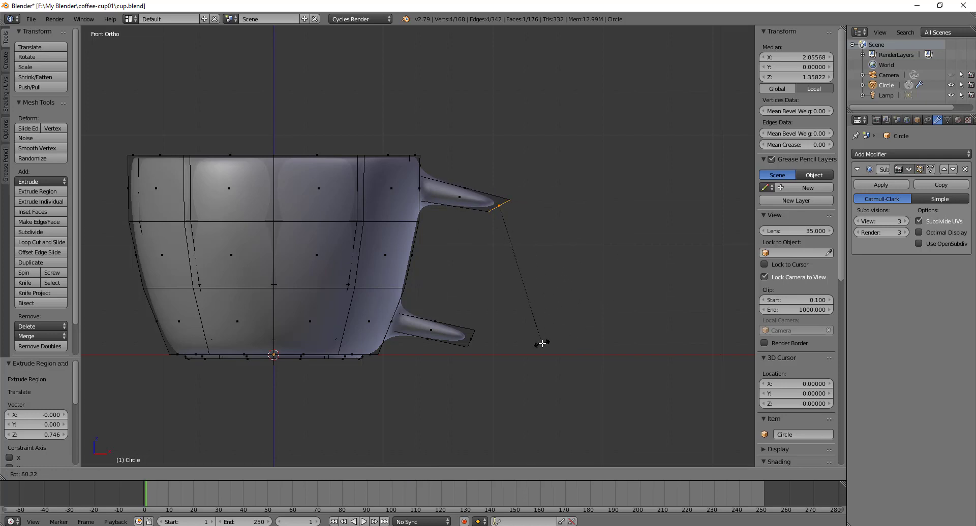
click(541, 344)
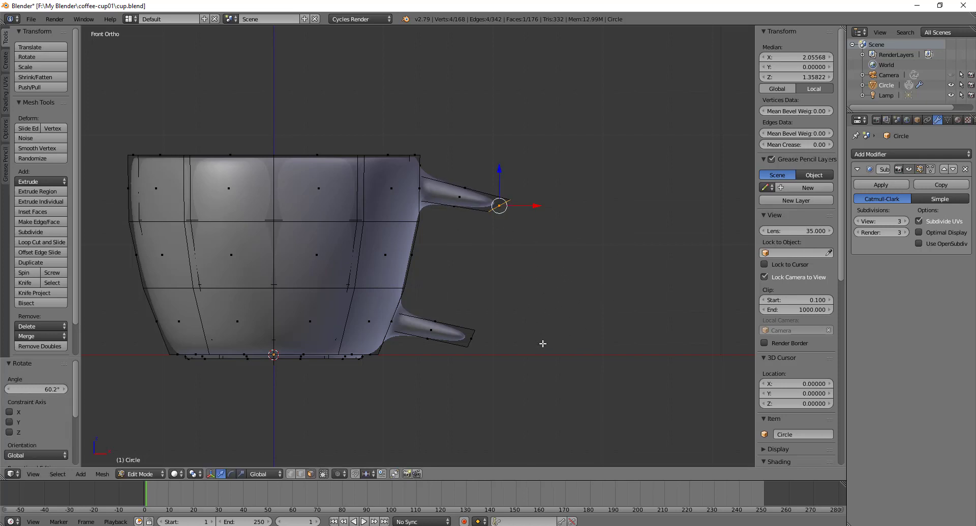
drag(499, 172, 501, 159)
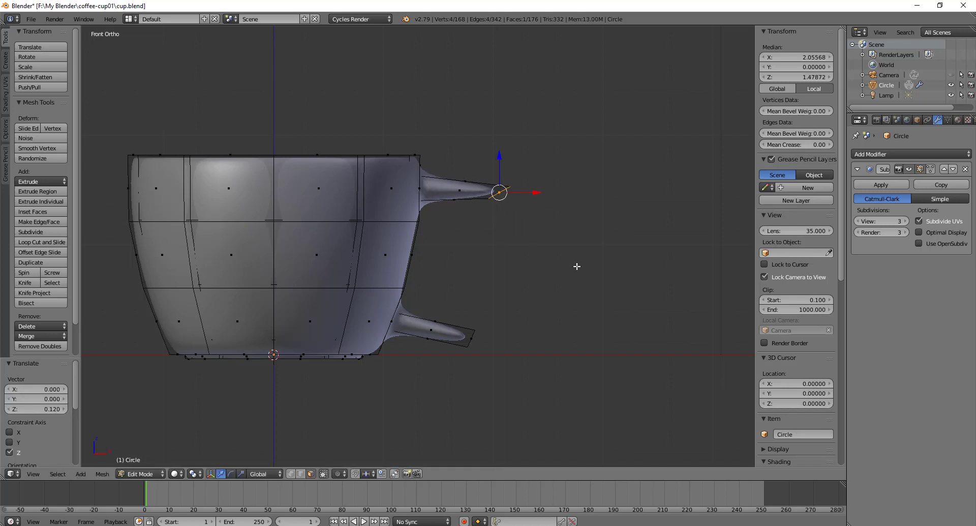
Step: Select only the lower handle stub's end face and rotate it by about -40.1° in the front view
middle_drag(577, 265, 485, 337)
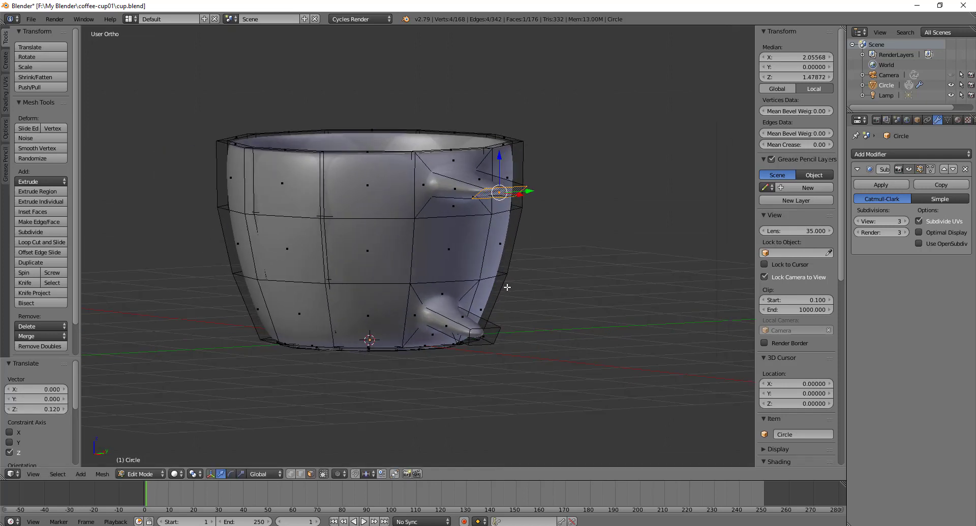
right_click(483, 338)
key(KP_1)
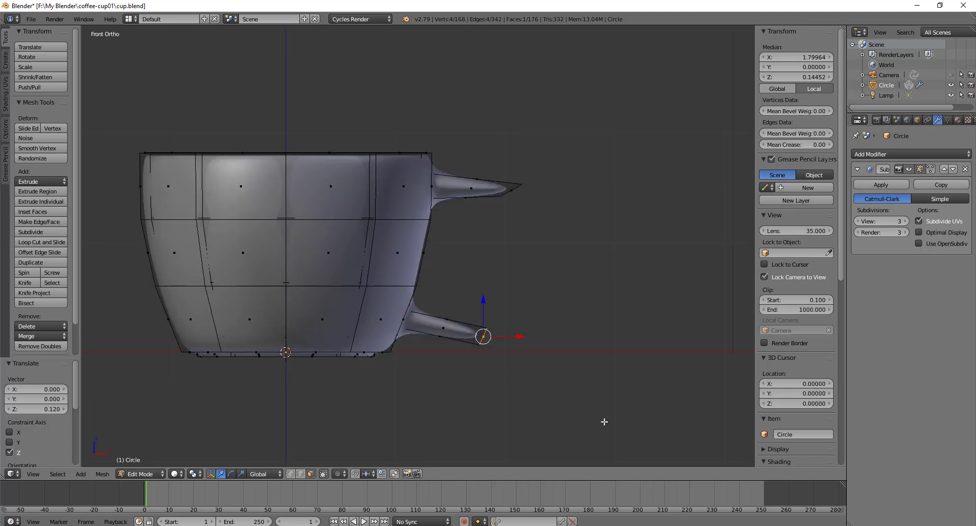
key(r)
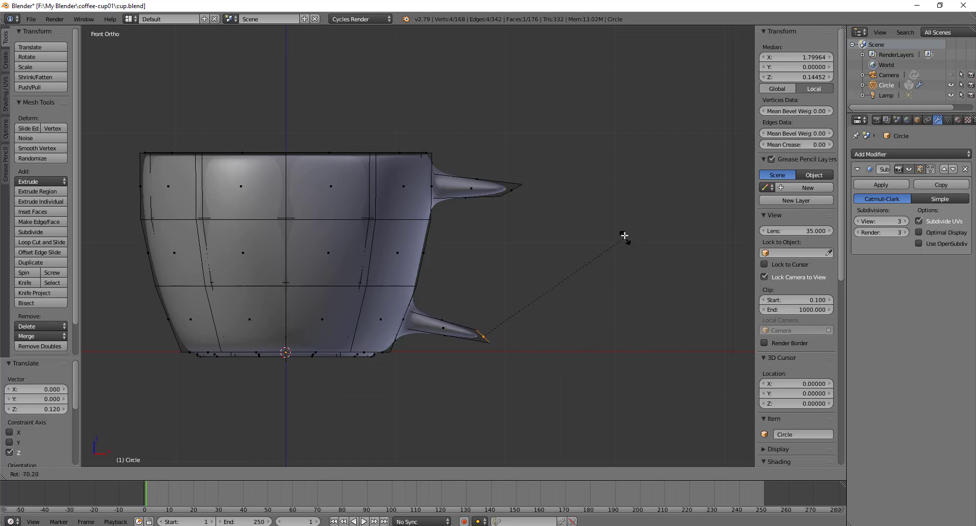
click(650, 322)
Step: Rotate the lower stub's end face by a further -30.3° or so around the global Y axis
middle_drag(654, 299, 552, 334)
scroll(575, 346, up, 4)
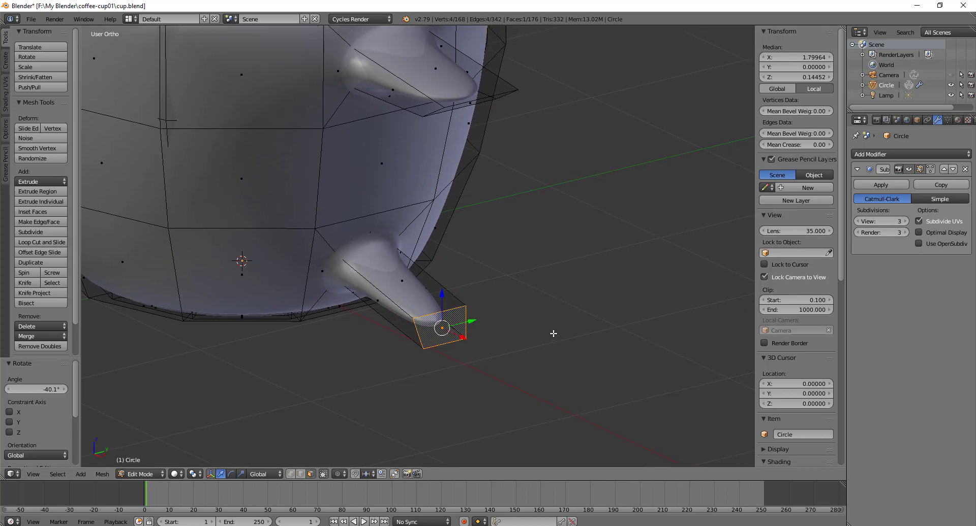
key(r)
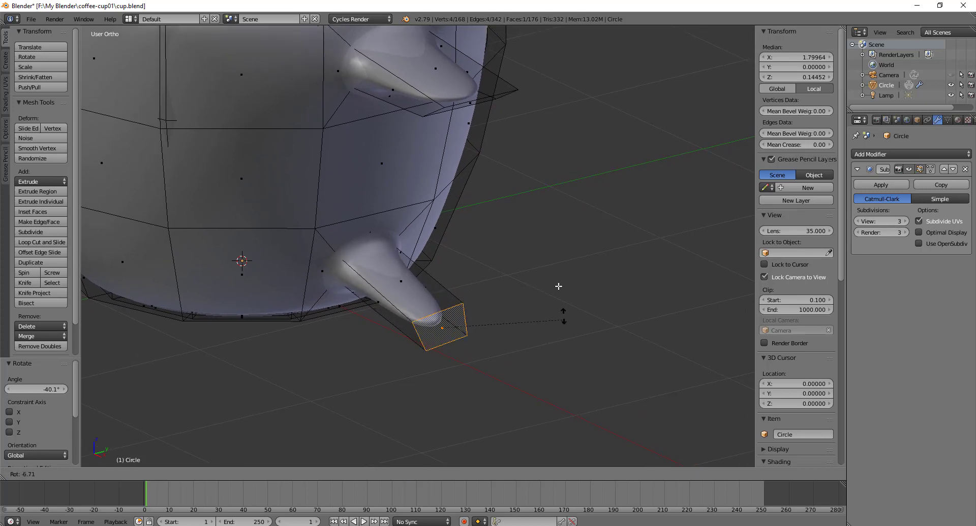
key(y)
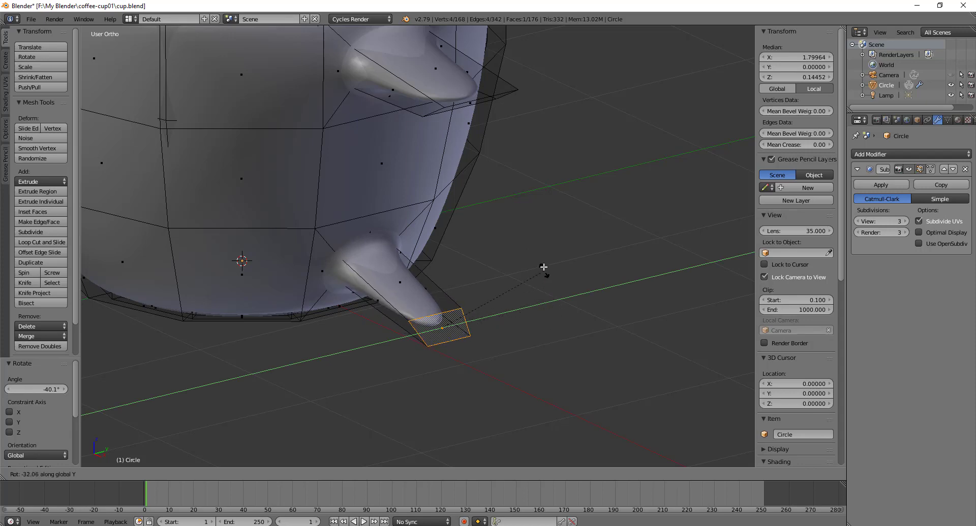
click(542, 327)
Step: In the front view, move the lower stub's end face about 0.236 along X and 0.461 along Z, and rotate it about -9.18°
mouse_move(542, 327)
middle_down()
mouse_move(578, 320)
mouse_move(590, 331)
mouse_move(569, 327)
middle_up()
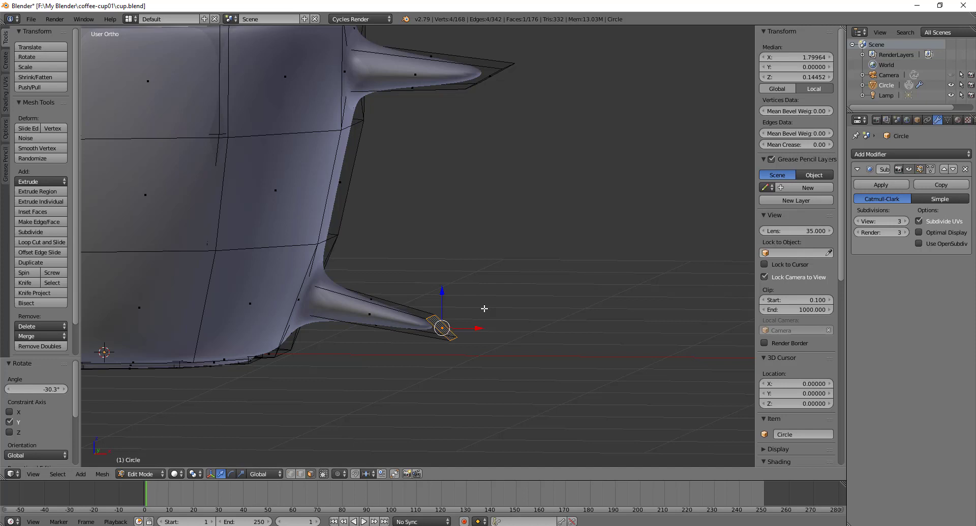
key(KP_1)
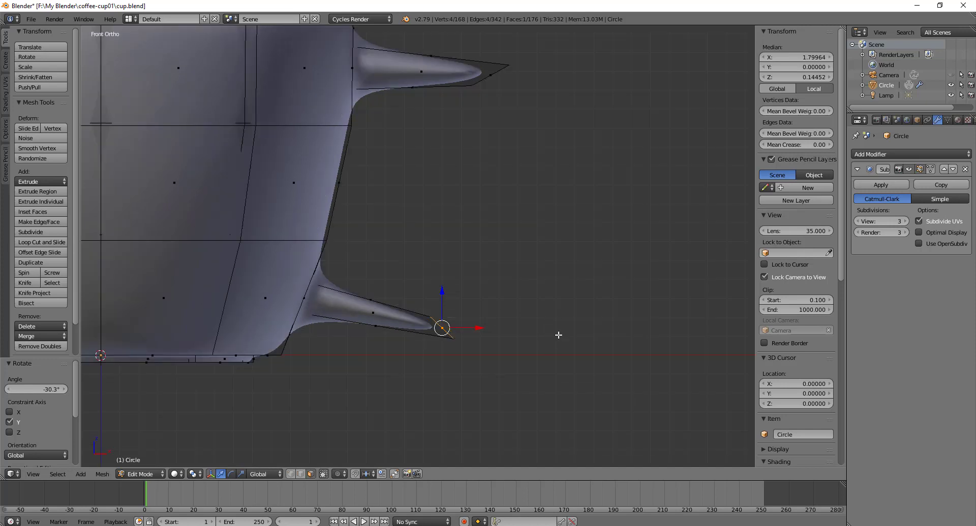
key(g)
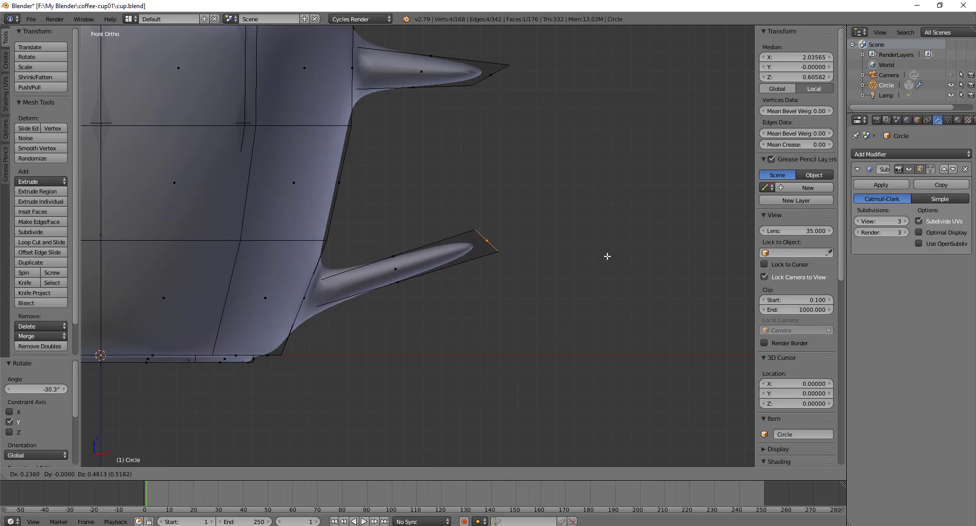
click(606, 256)
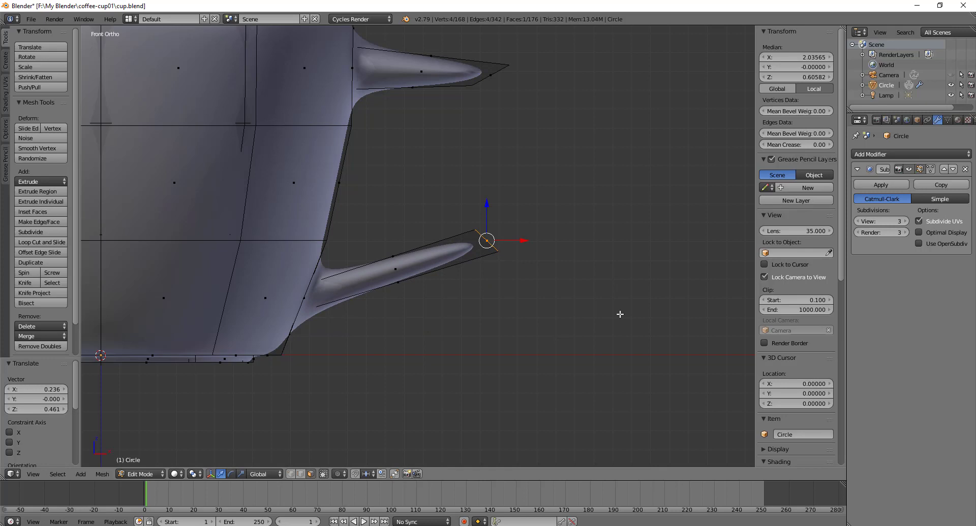
key(r)
click(640, 299)
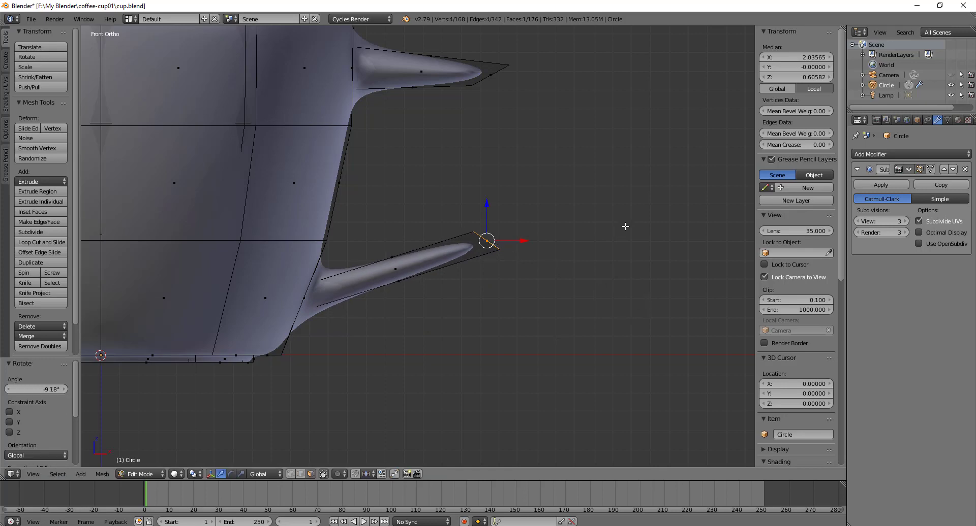
middle_drag(621, 218, 533, 151)
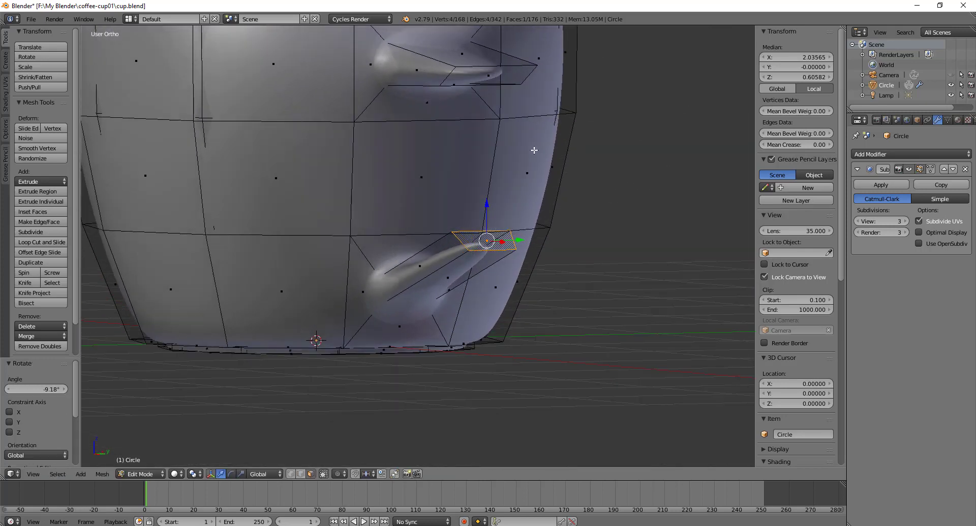
shift+right_click(488, 76)
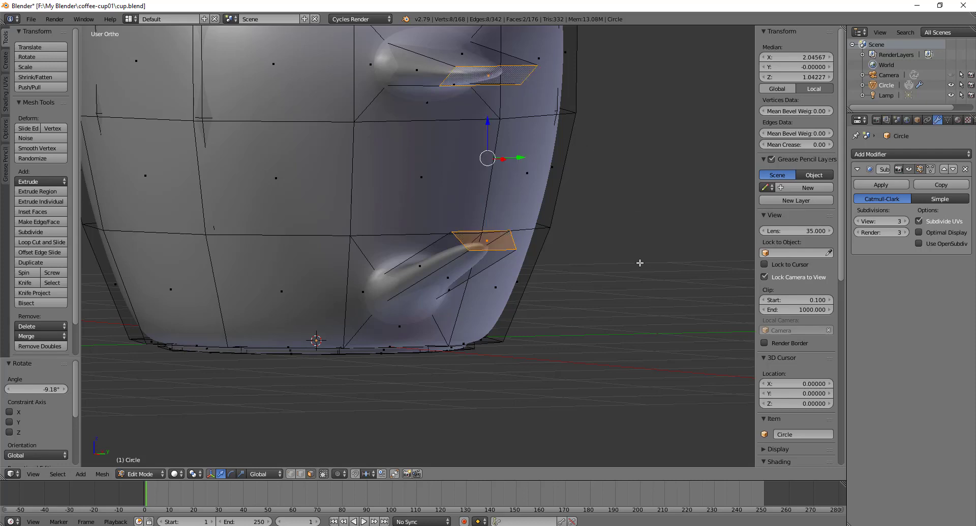
middle_drag(660, 270, 621, 261)
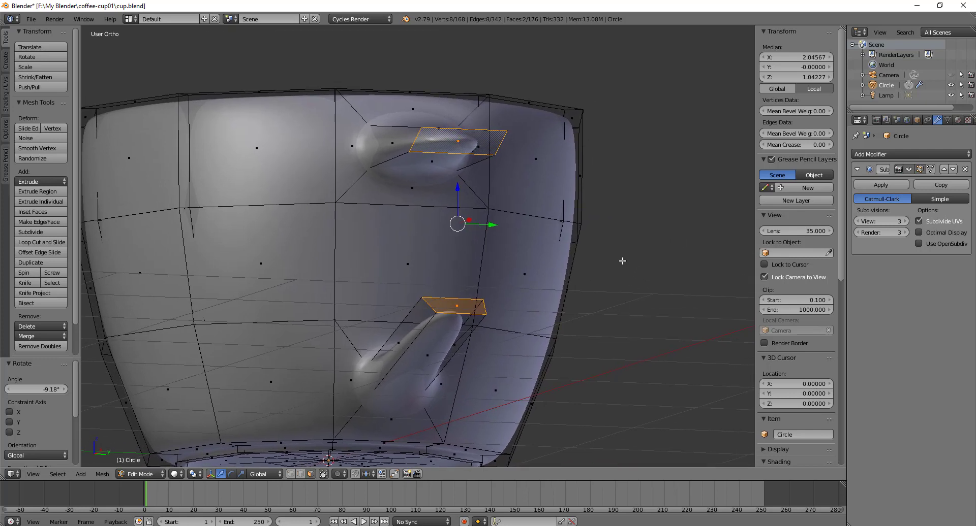
shift+right_click(408, 263)
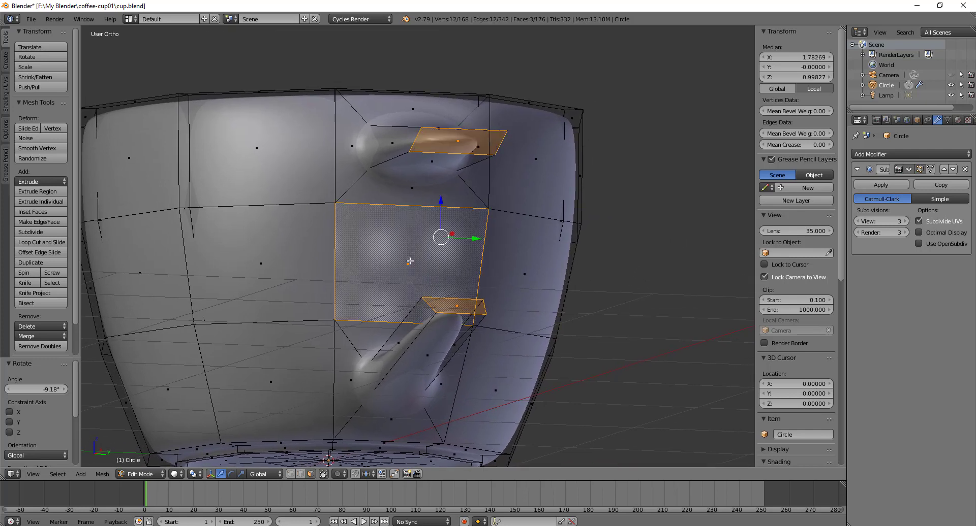
shift+right_click(257, 144)
shift+right_click(254, 268)
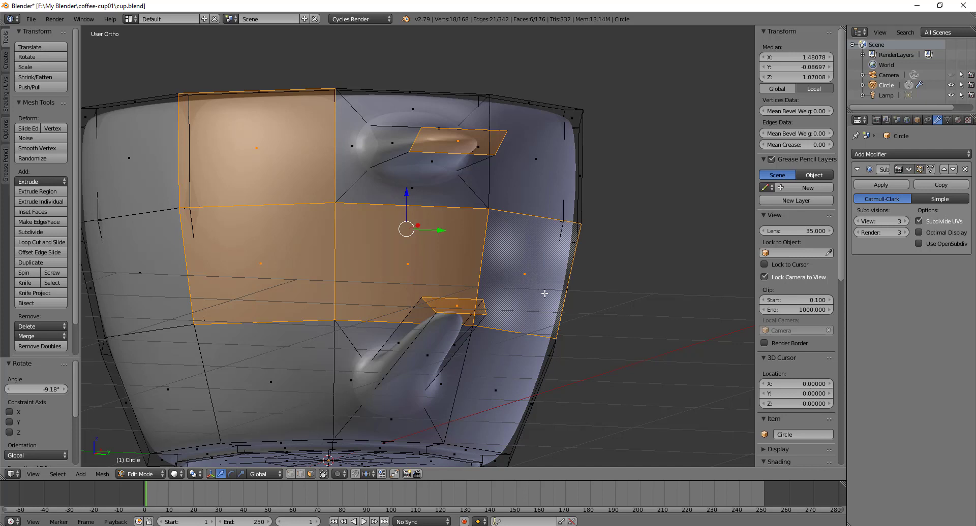
shift+right_click(412, 262)
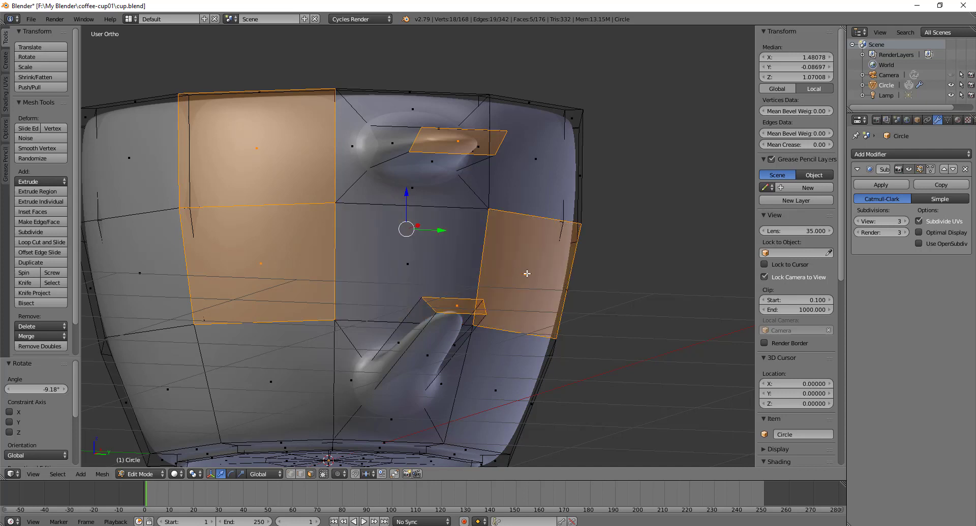
shift+right_click(527, 273)
shift+right_click(264, 258)
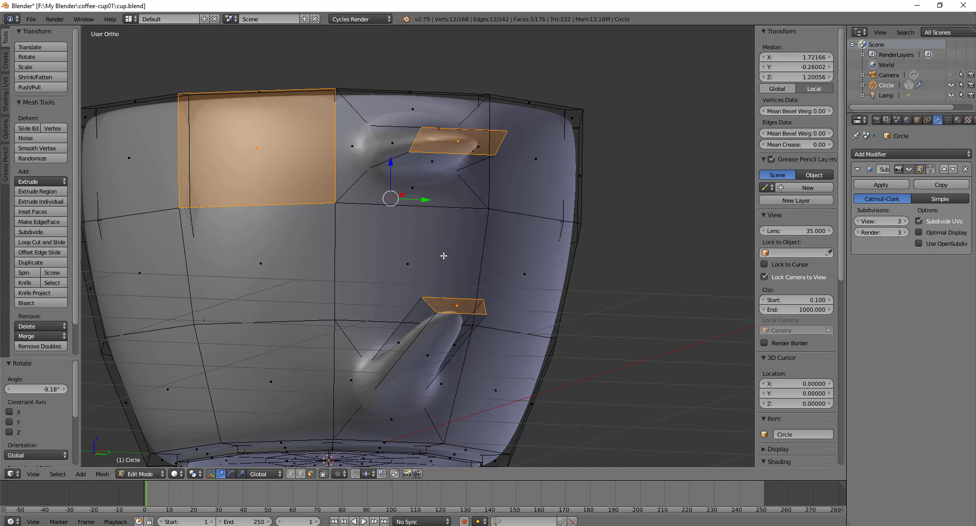
right_click(408, 269)
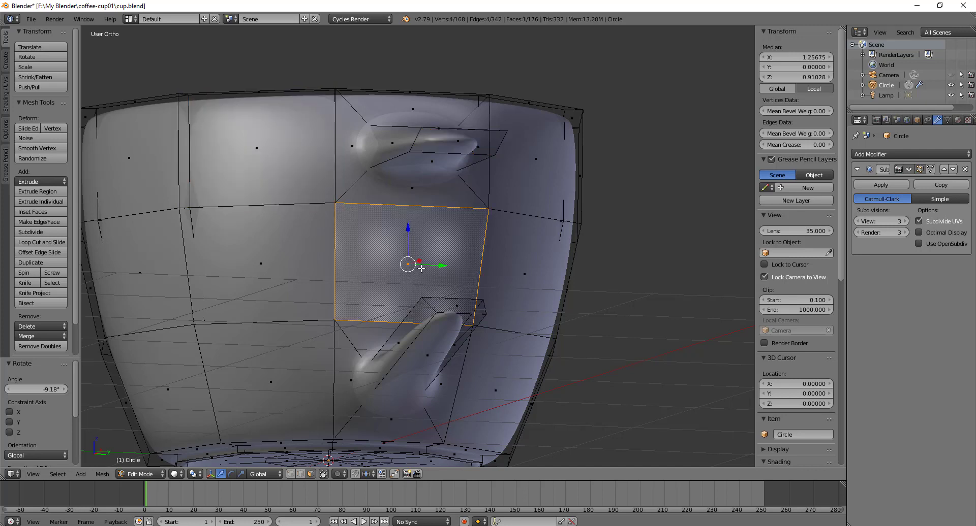
Step: Select only the end faces of the lower and upper handle stubs
right_click(456, 308)
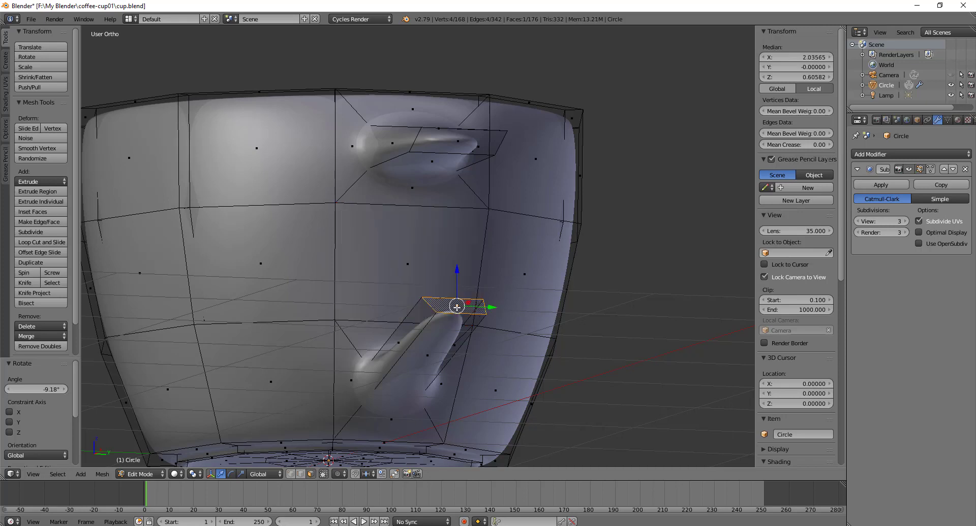
shift+right_click(459, 141)
middle_drag(522, 255, 592, 261)
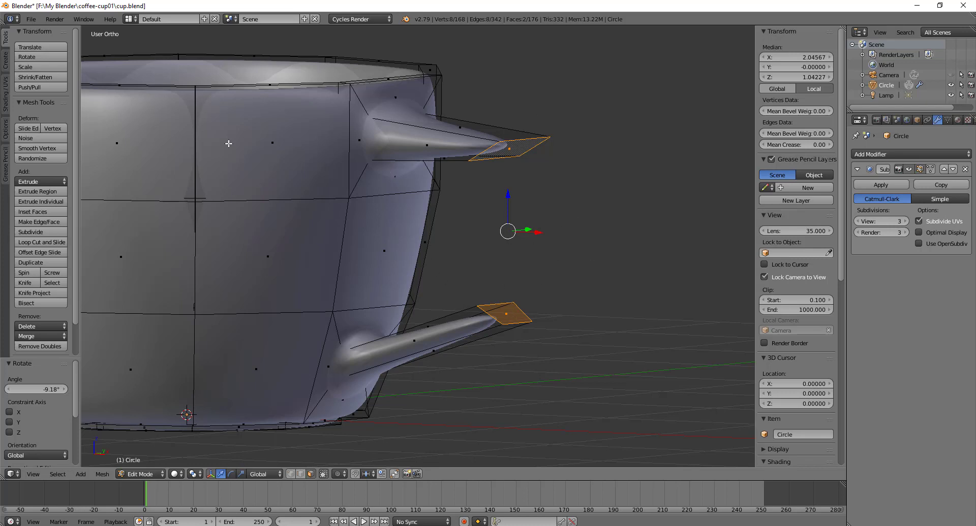
Step: Open the add-on section of the user preferences and search for "loop"
click(33, 20)
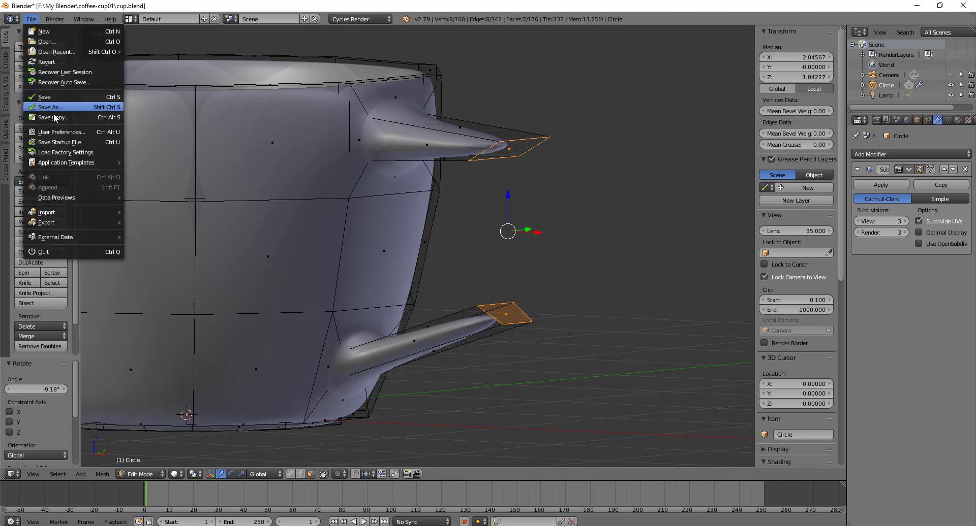
click(60, 132)
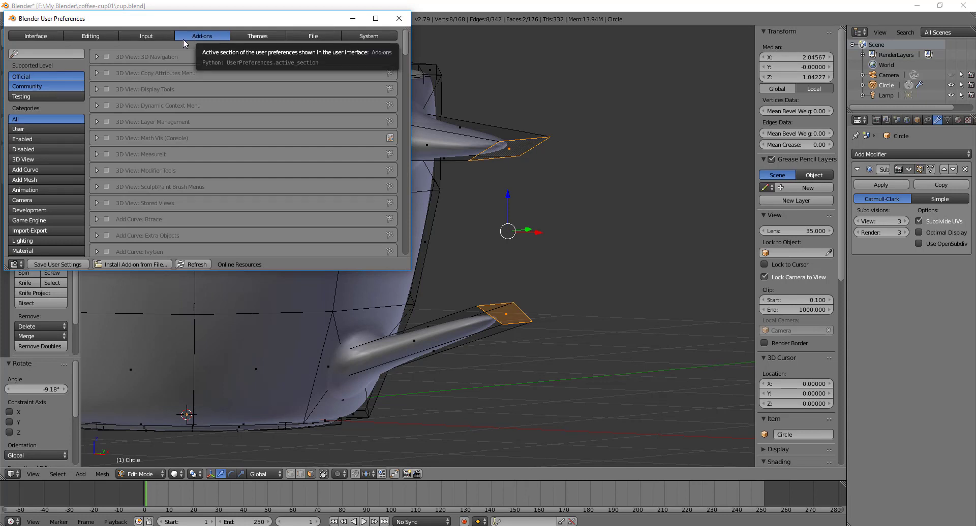
click(49, 54)
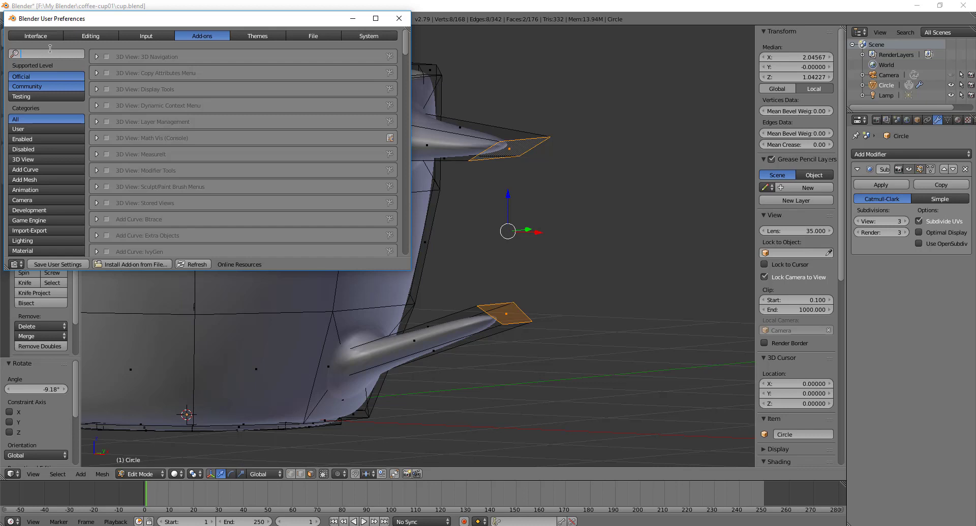
text(loop)
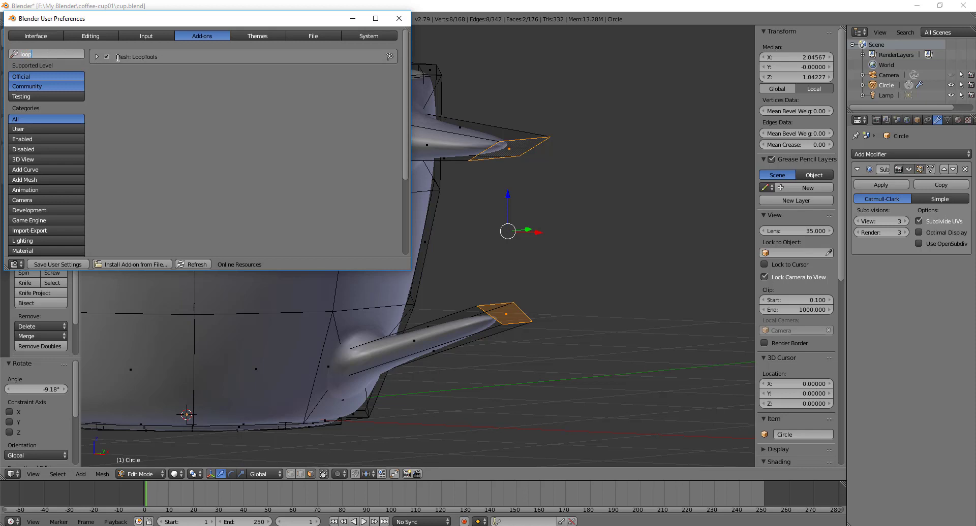
Step: Make sure the Mesh: LoopTools add-on is enabled, save the user settings and close the preferences
click(119, 58)
click(107, 57)
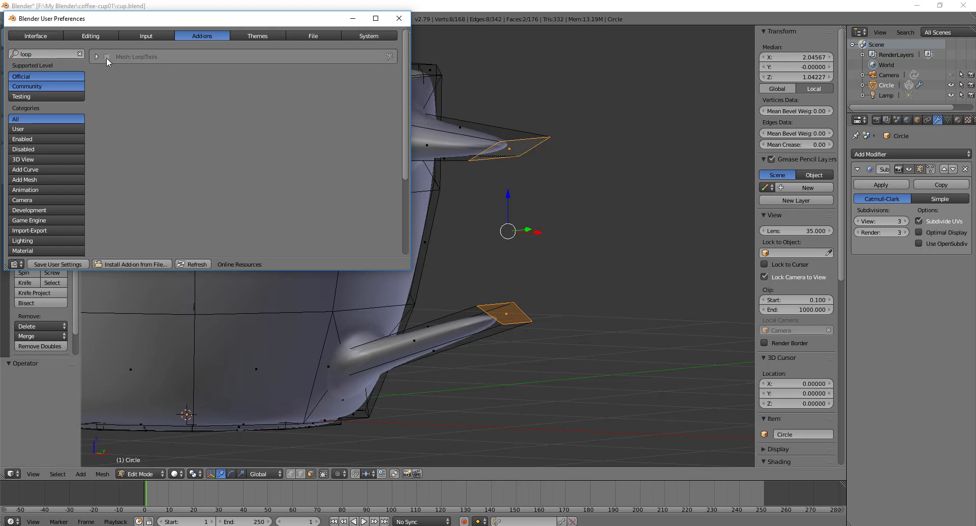
click(106, 57)
click(79, 267)
click(400, 19)
scroll(614, 219, up, 3)
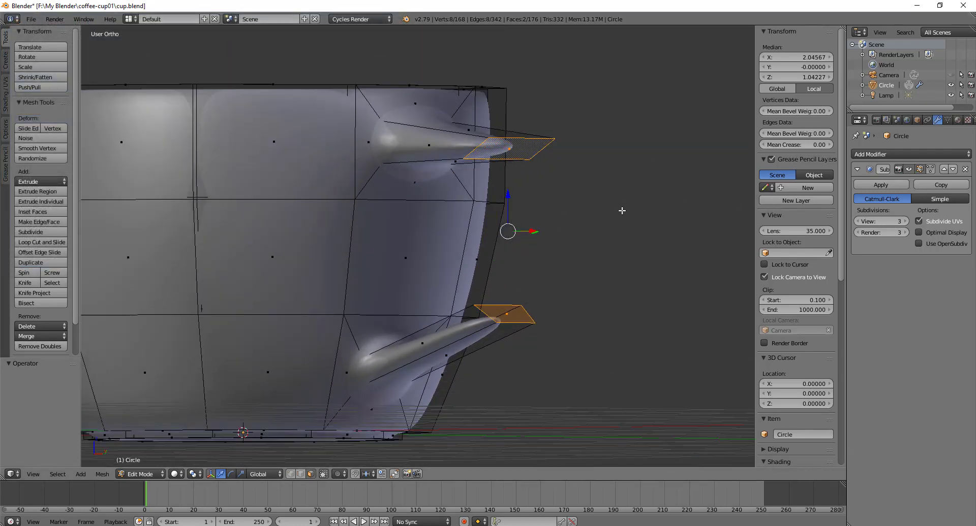
middle_drag(629, 196, 627, 224)
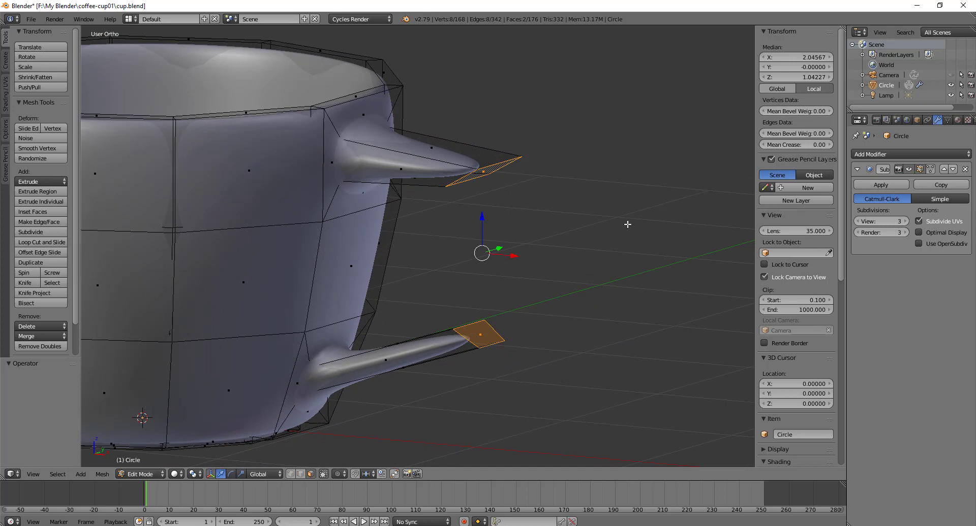
Step: Bridge the two selected stub end faces with LoopTools to form one continuous handle
key(w)
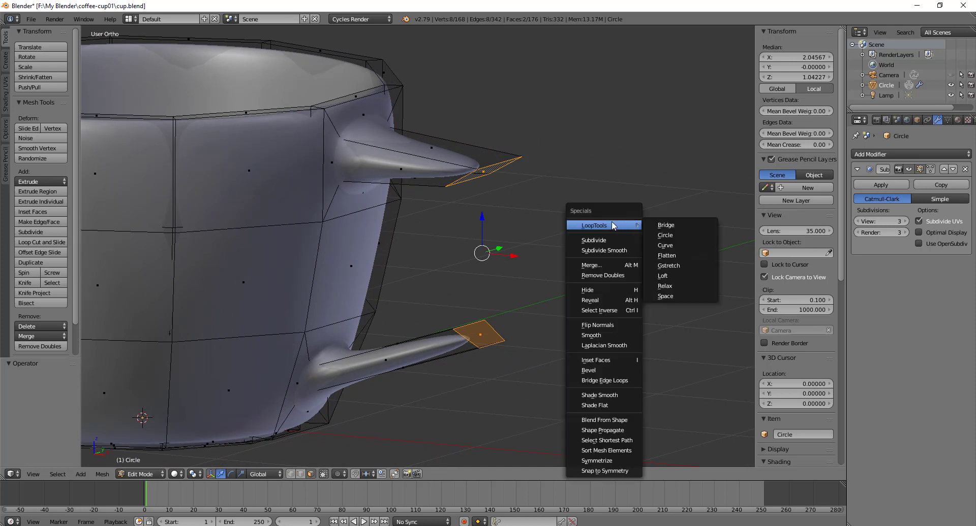
click(681, 225)
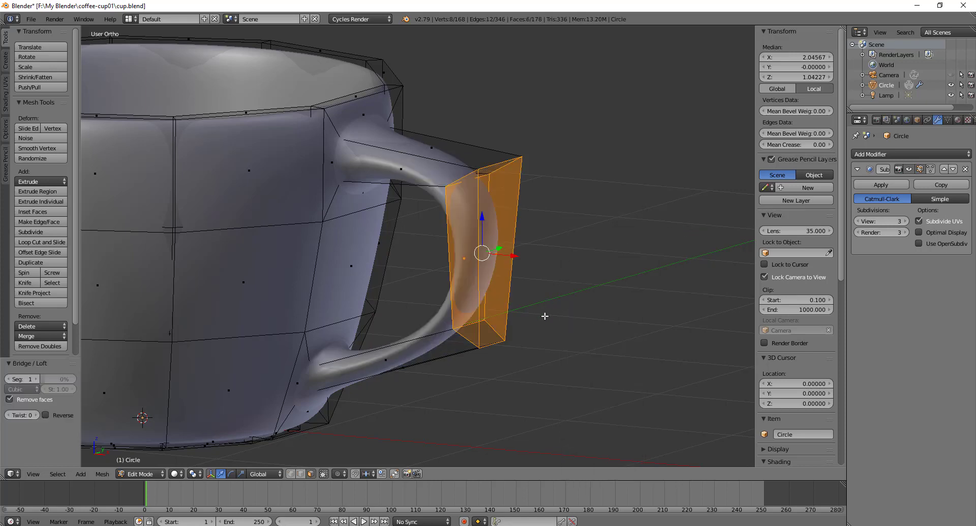
middle_drag(544, 318, 545, 290)
scroll(578, 304, down, 4)
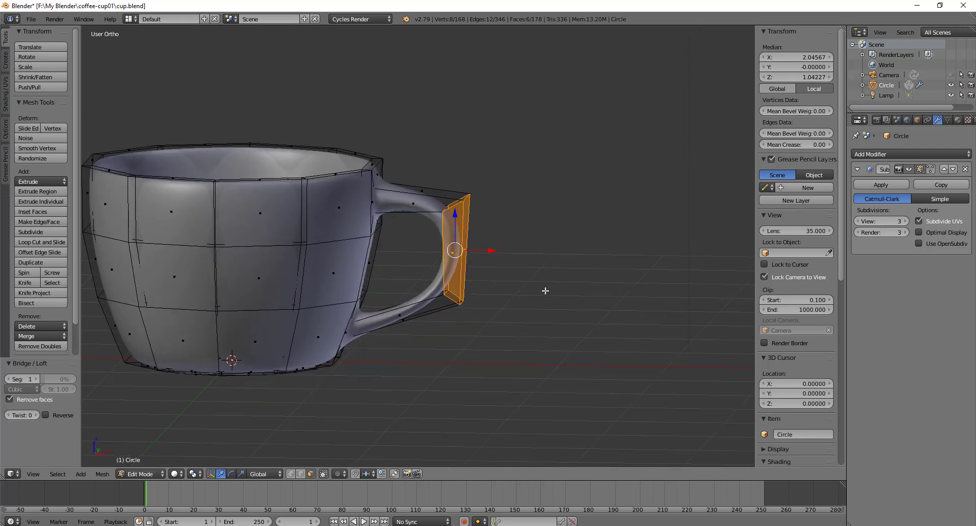
Step: In edge select mode, select the handle's upper outer loop and move it about 0.063 along X and 0.311 along Z in front view
key(ctrl+Tab)
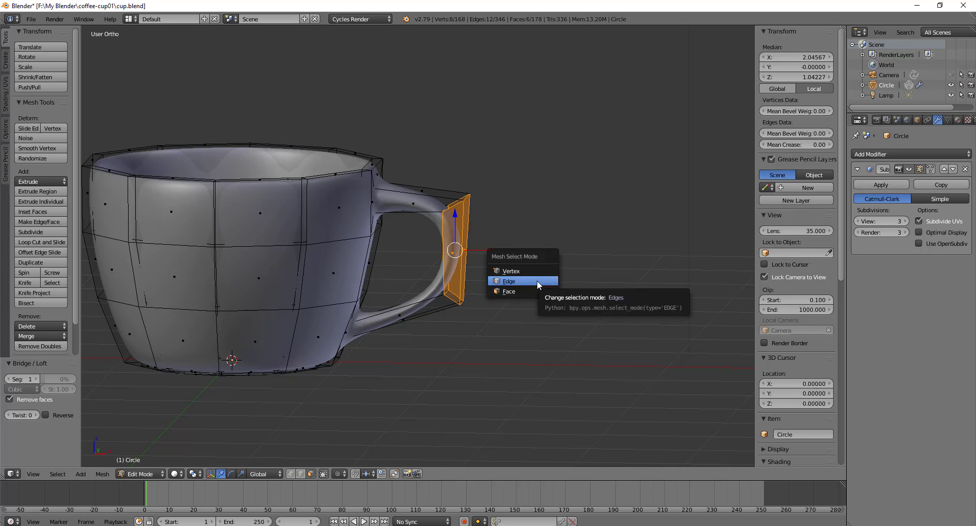
click(536, 281)
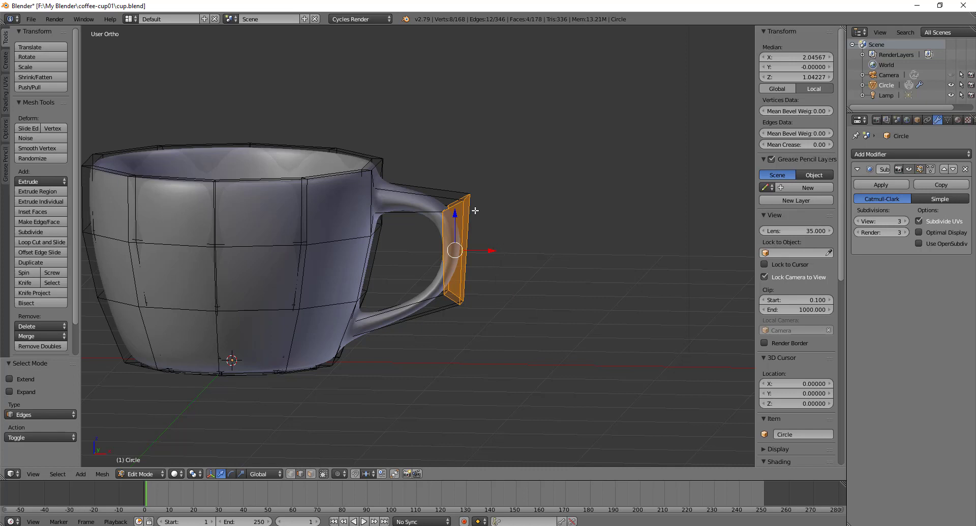
scroll(455, 218, up, 4)
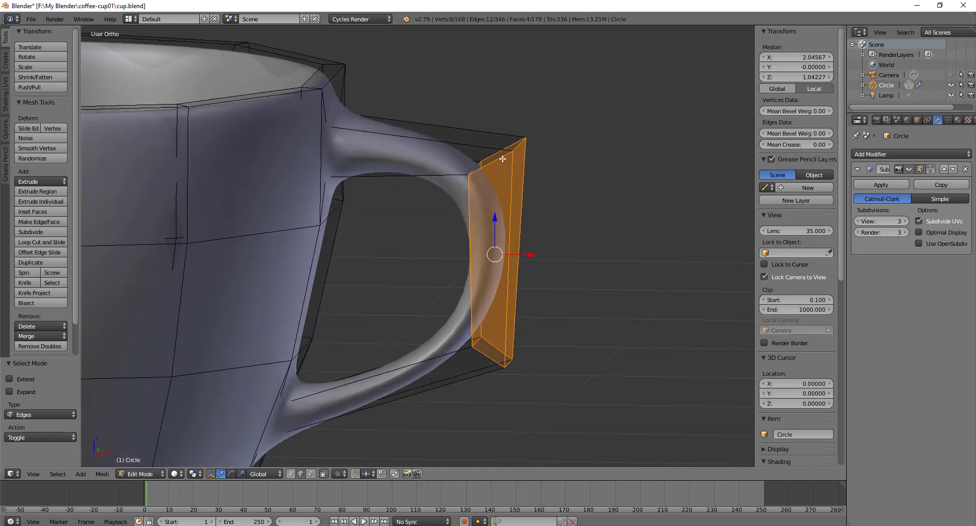
click(503, 158)
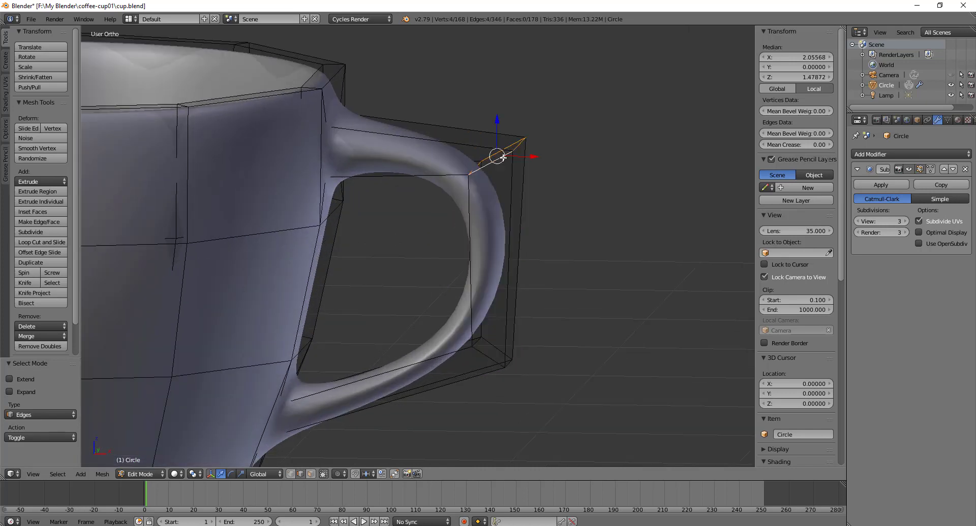
key(KP_8)
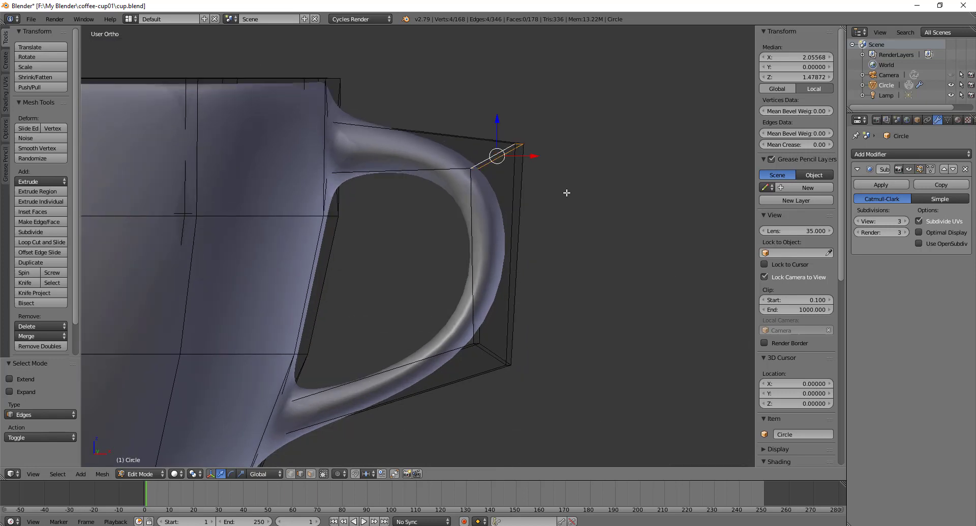
key(KP_1)
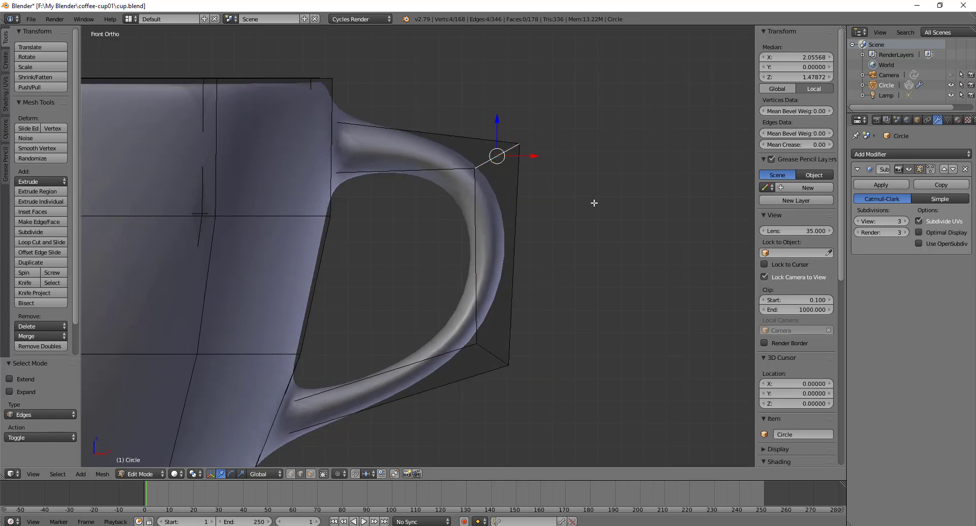
key(g)
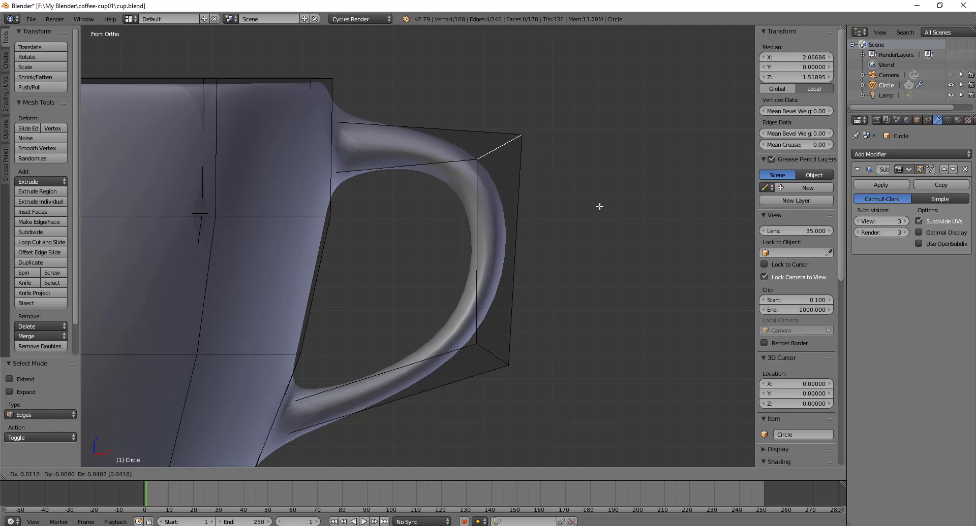
click(611, 146)
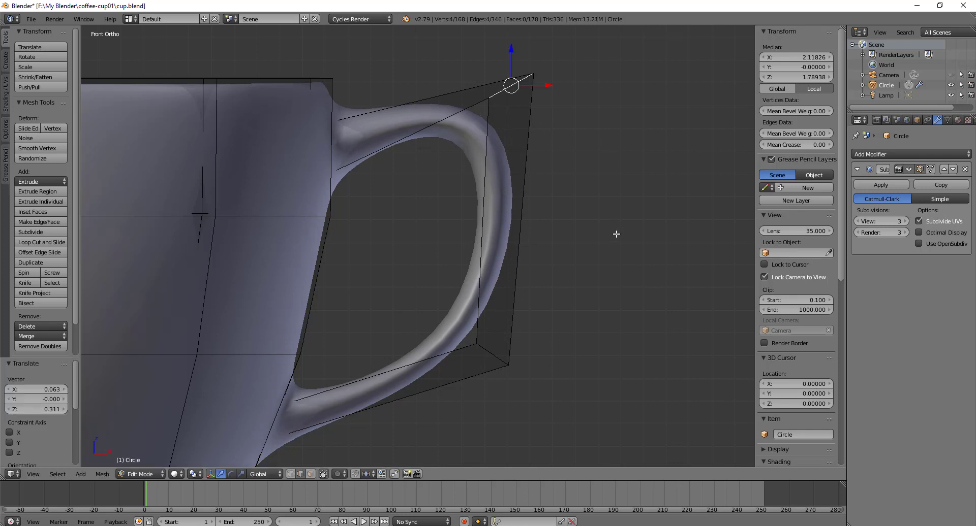
Step: Select the handle's lower outer edge loop and move it about -0.228 along X and 0.016 along Z
shift+scroll(608, 337, down, 2)
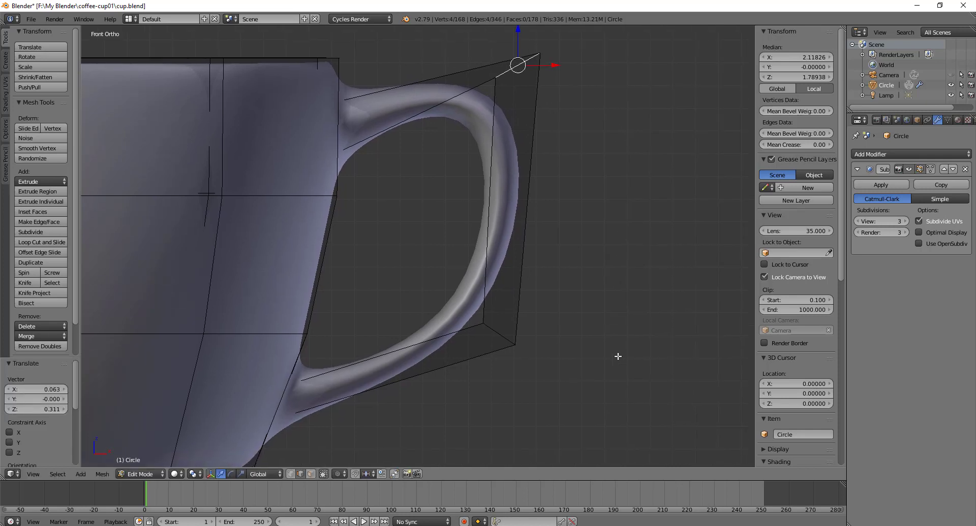
alt+right_click(506, 340)
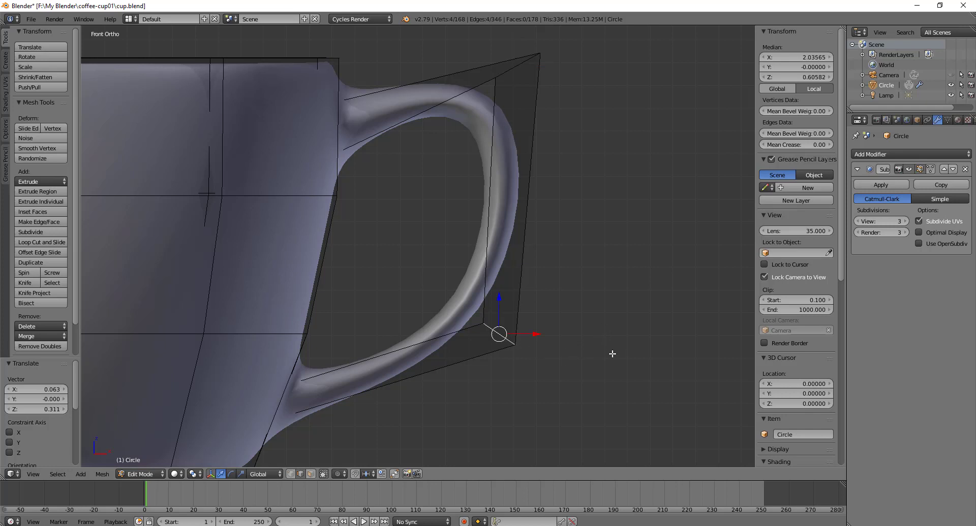
key(g)
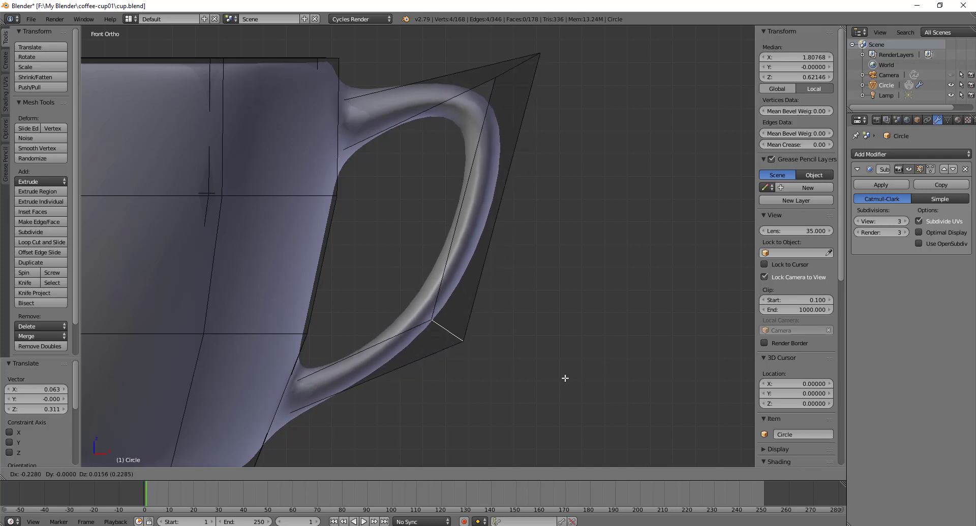
click(565, 378)
Step: Add a single loop cut around the middle of the bridged handle section
middle_drag(602, 308, 579, 331)
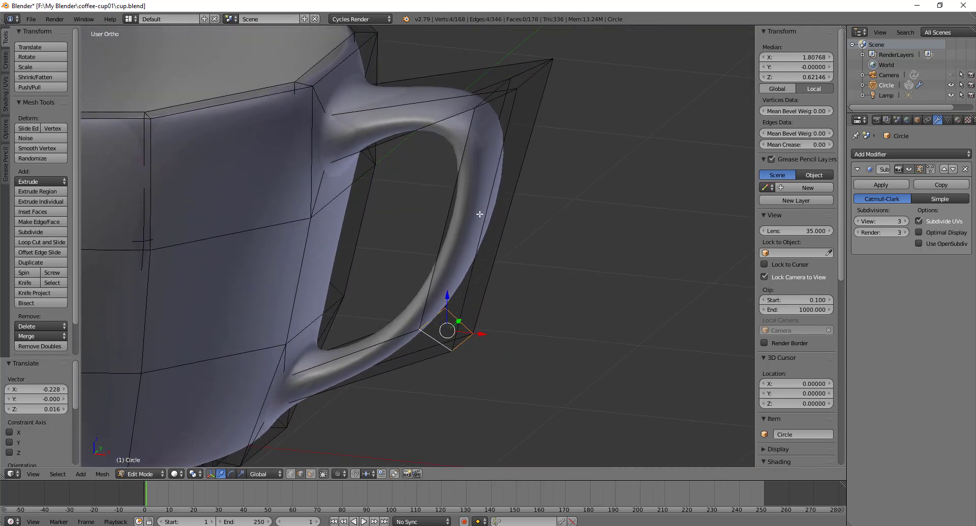
key(ctrl+r)
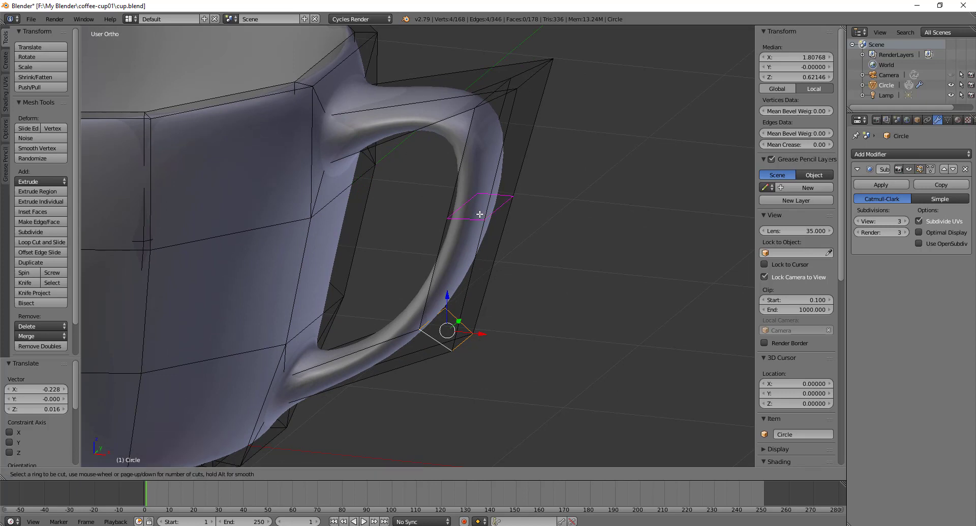
click(479, 215)
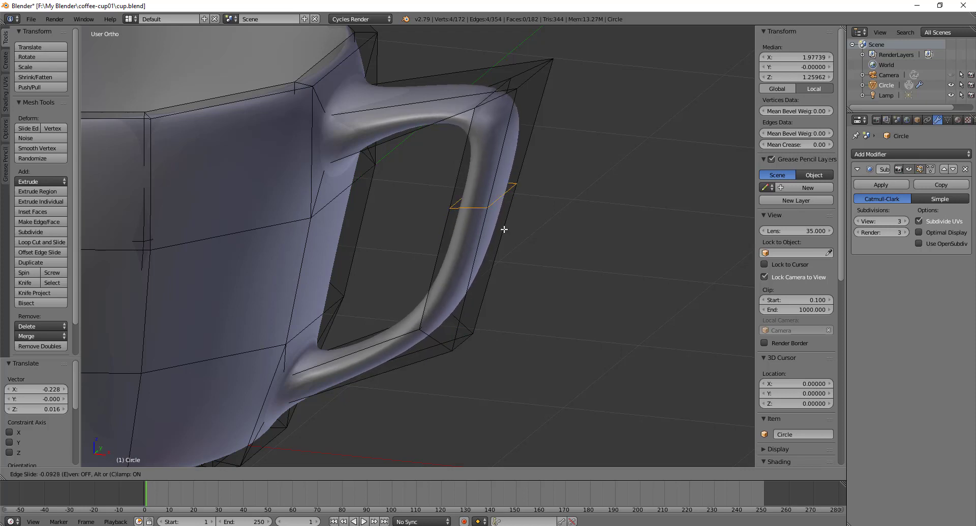
click(515, 227)
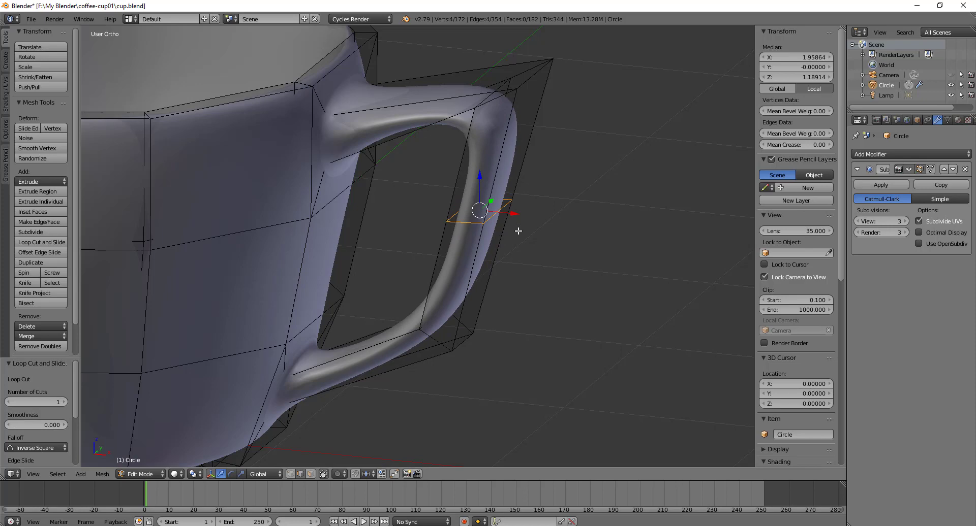
Step: In front view, move the handle's middle edge loop about 0.097 along X and -0.009 along Z
scroll(548, 280, down, 5)
middle_drag(529, 300, 553, 280)
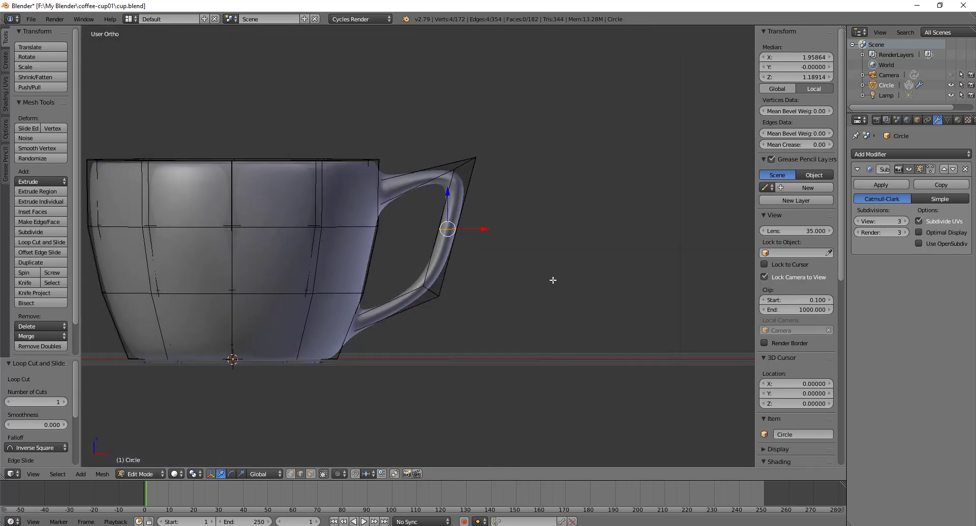
key(KP_1)
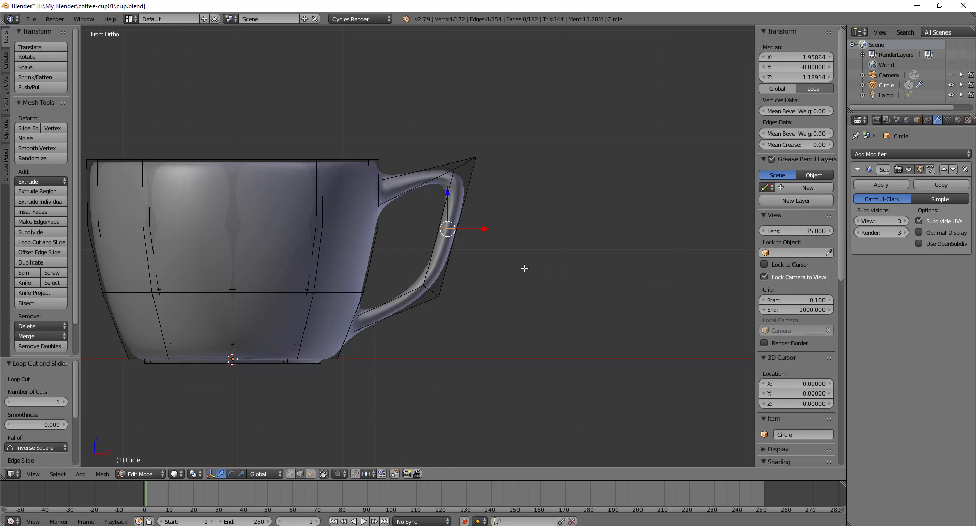
key(g)
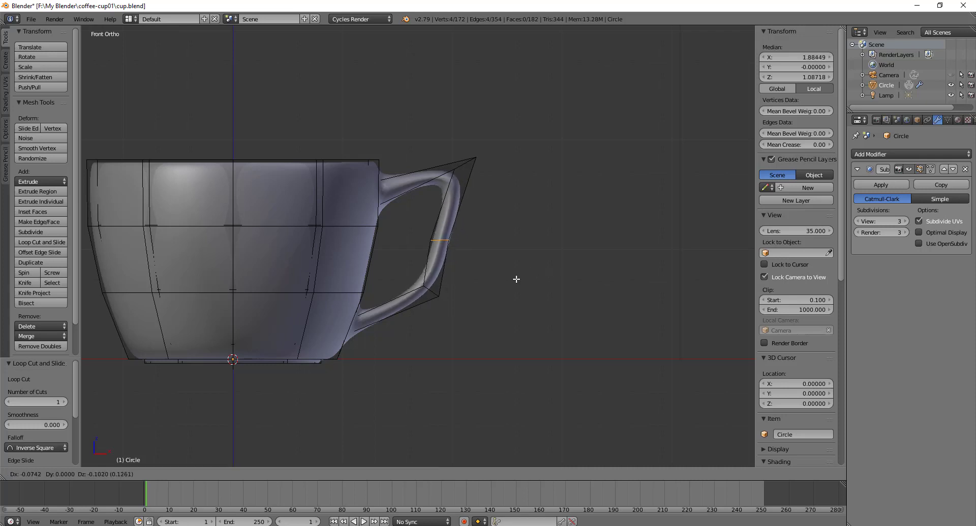
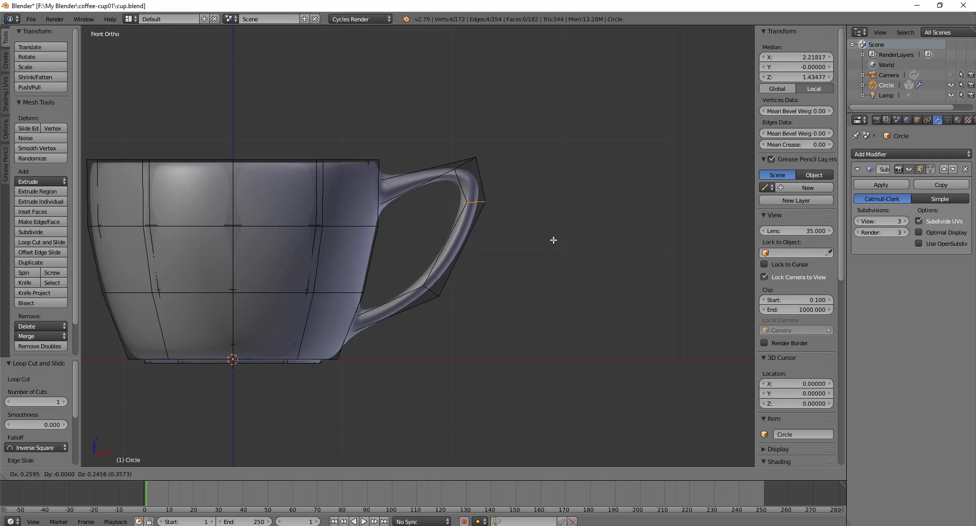
click(535, 269)
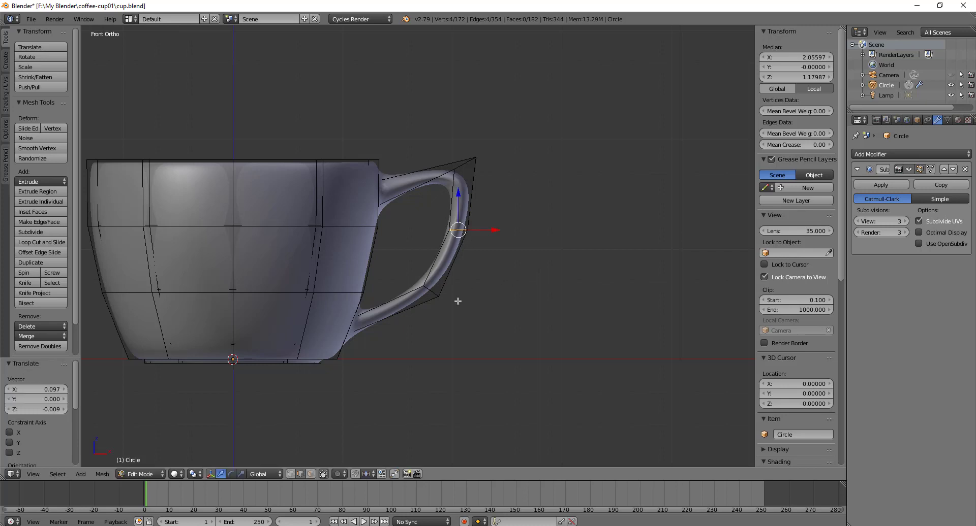
Step: Select the handle's lower outer edge loop and move it about -0.134 along X and -0.065 along Z
right_click(433, 293)
key(g)
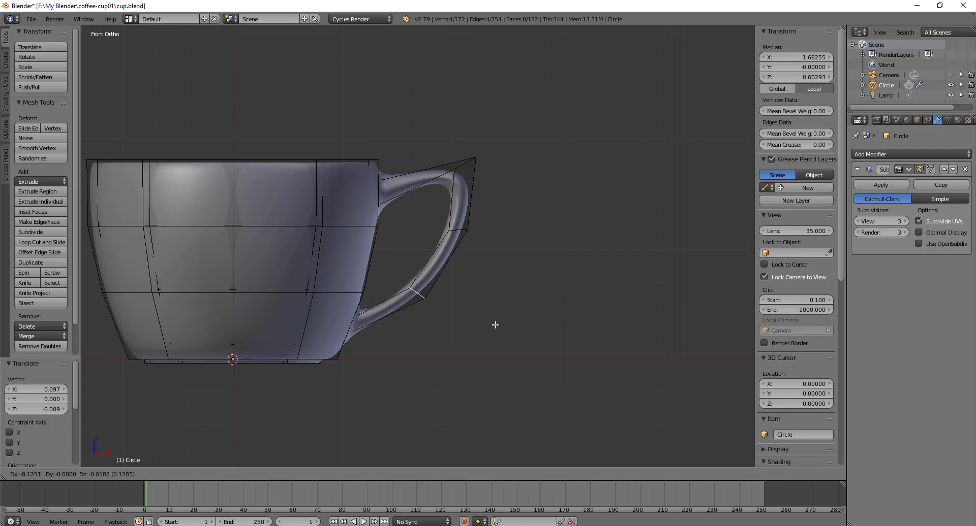
click(494, 329)
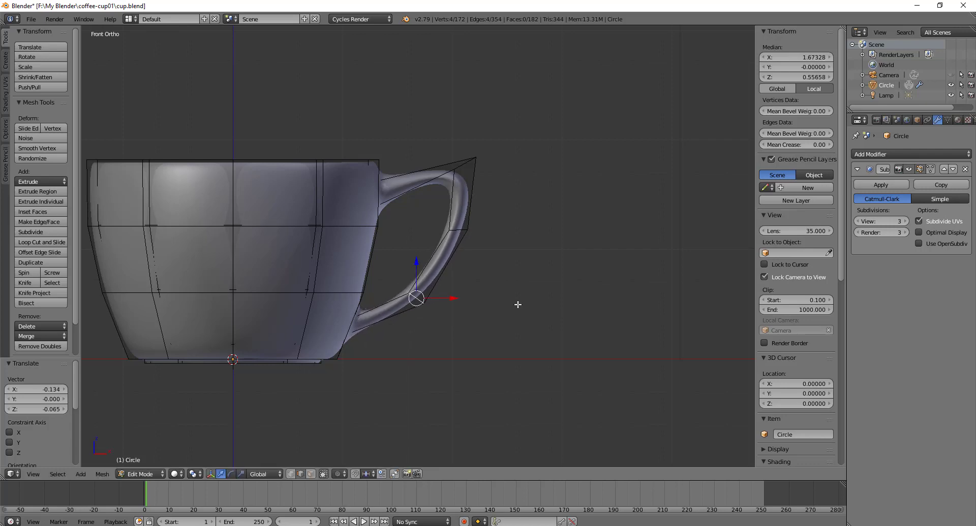
Step: Try dissolving the handle's middle edge loop, and undo the dissolve
middle_drag(516, 302, 495, 309)
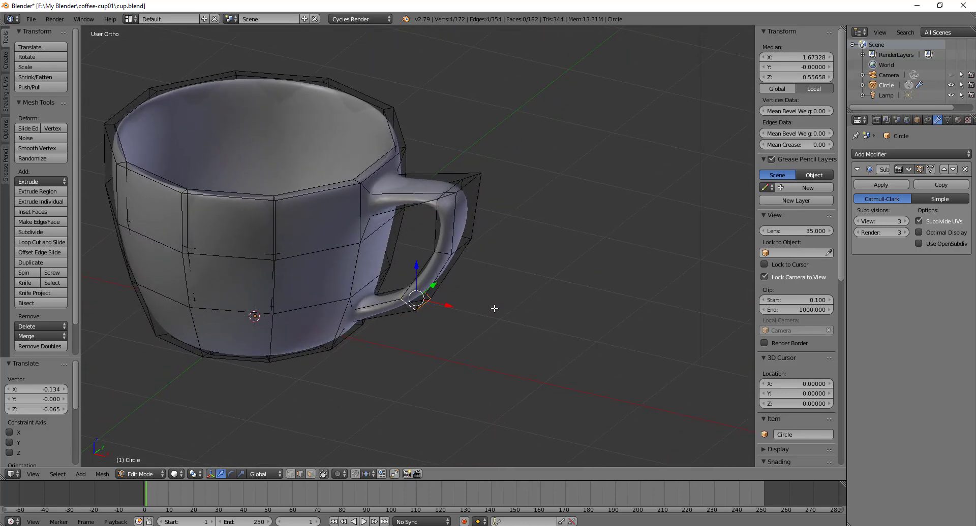
right_click(465, 250)
mouse_move(503, 311)
middle_down()
mouse_move(572, 285)
mouse_move(510, 299)
middle_up()
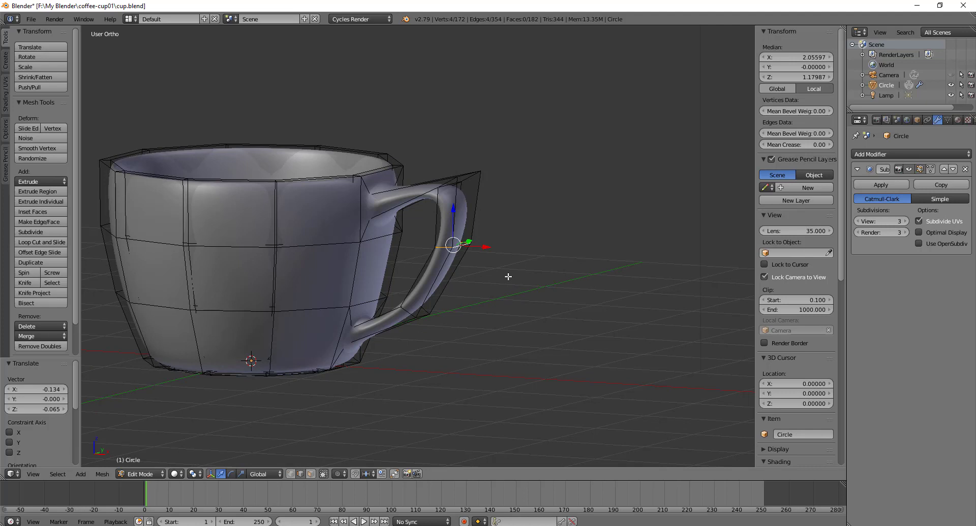
key(x)
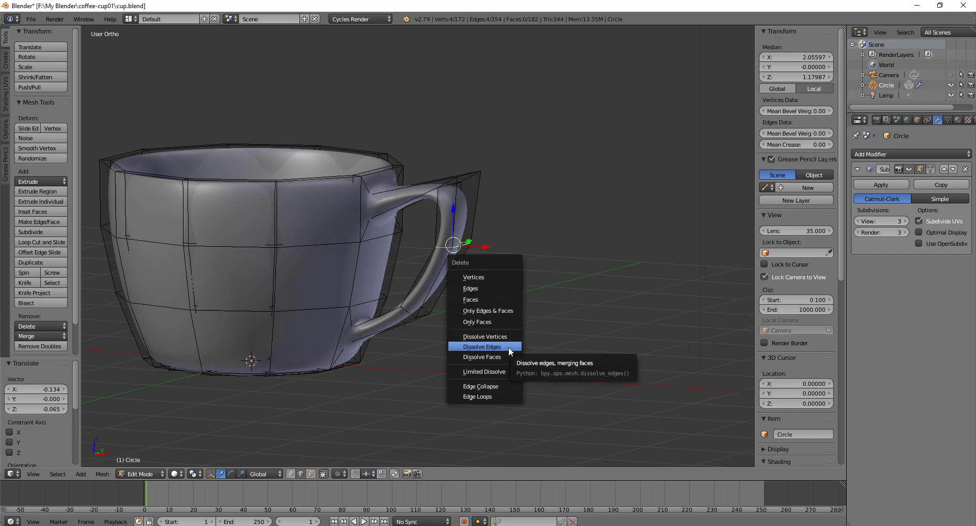
click(508, 348)
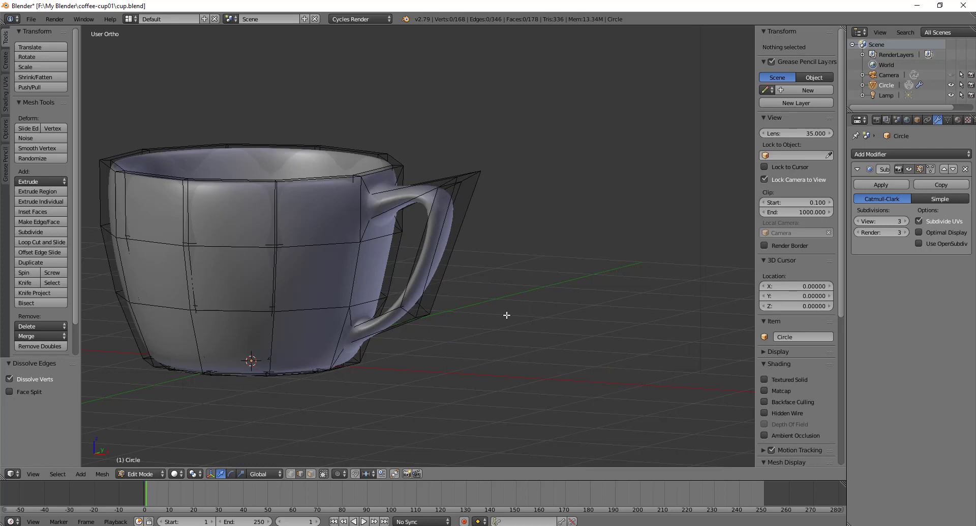
middle_drag(507, 316, 544, 289)
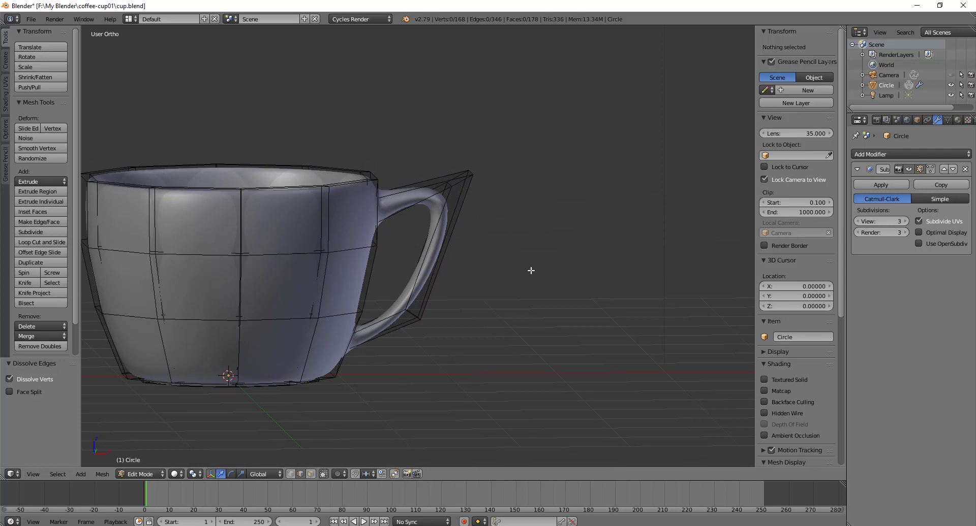
key(ctrl+z)
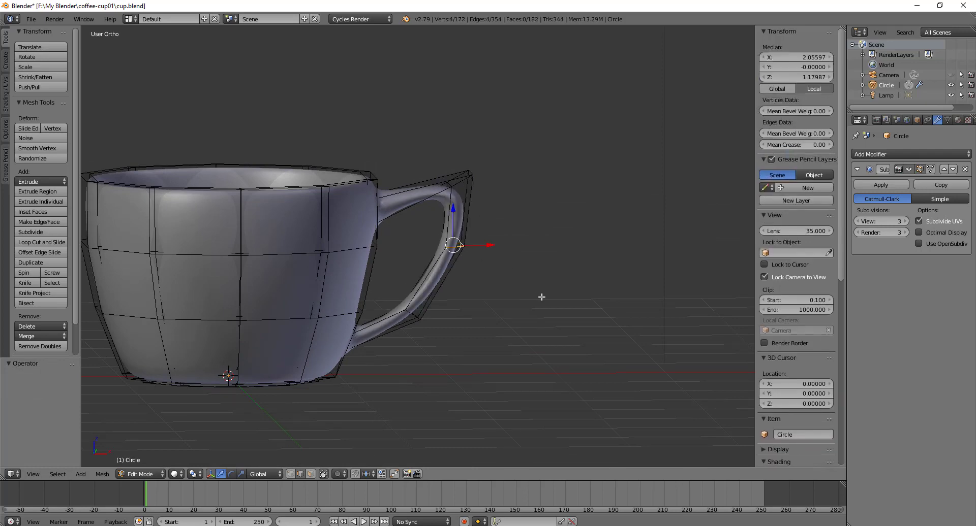
Step: Switch to wireframe display and select the edge loop at the base of the handle's upper arm, where it joins the cup
middle_drag(541, 298, 475, 322)
middle_drag(508, 263, 508, 310)
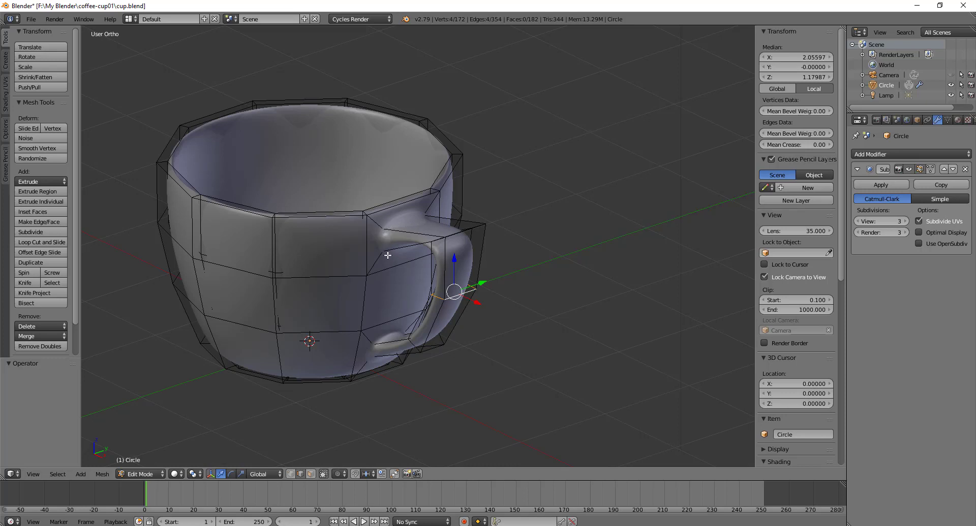
scroll(388, 255, up, 4)
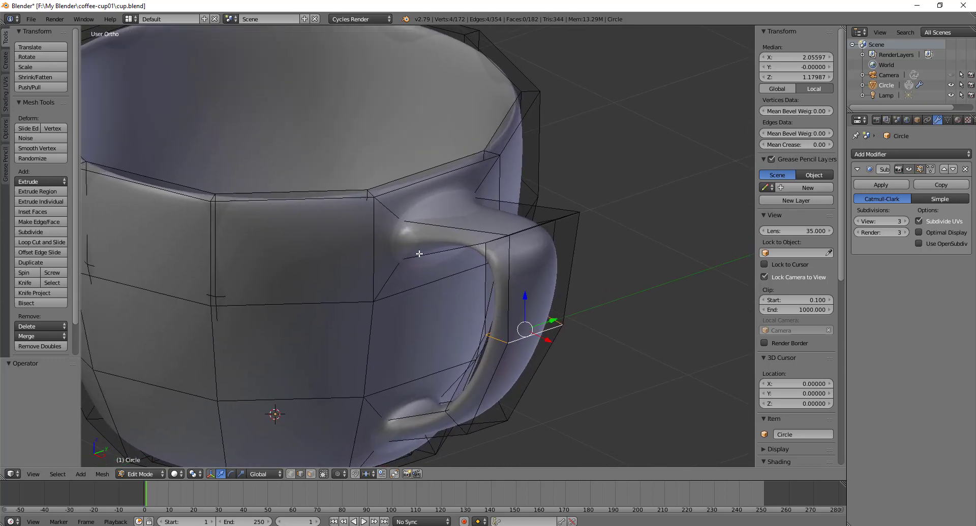
key(z)
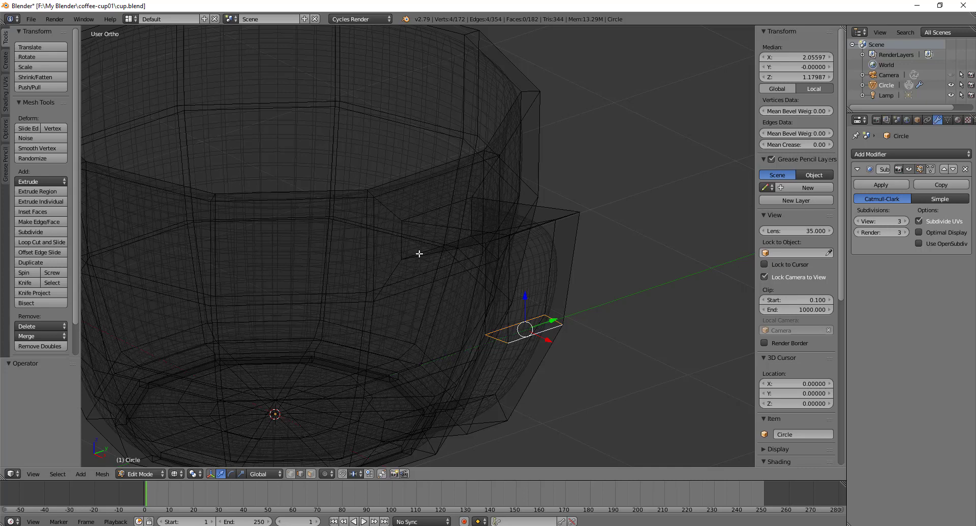
alt+right_click(401, 228)
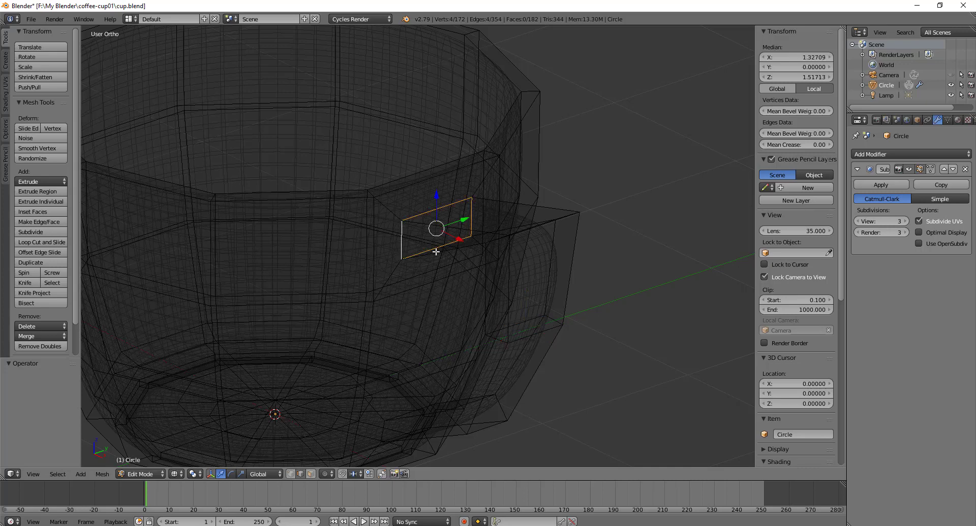
Step: Deselect the handle edge loop, switch the cup to solid shading and hide the subdivision modifier's effect in the viewport
mouse_move(431, 249)
middle_down()
mouse_move(497, 220)
mouse_move(442, 233)
mouse_move(443, 249)
middle_up()
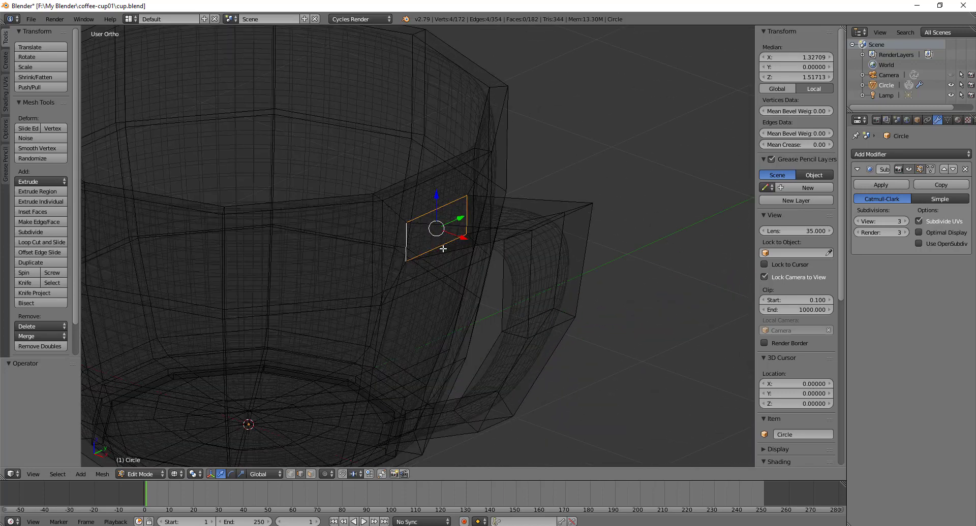
key(a)
key(z)
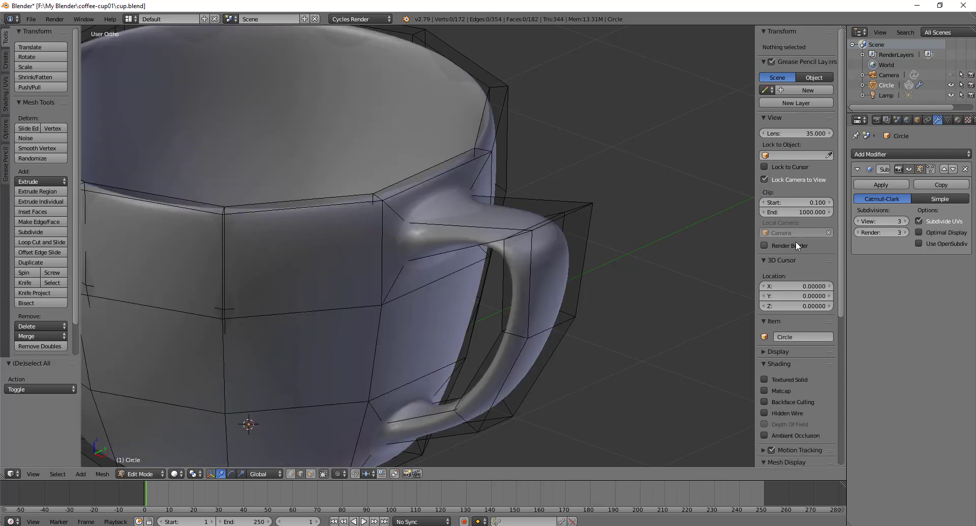
click(910, 171)
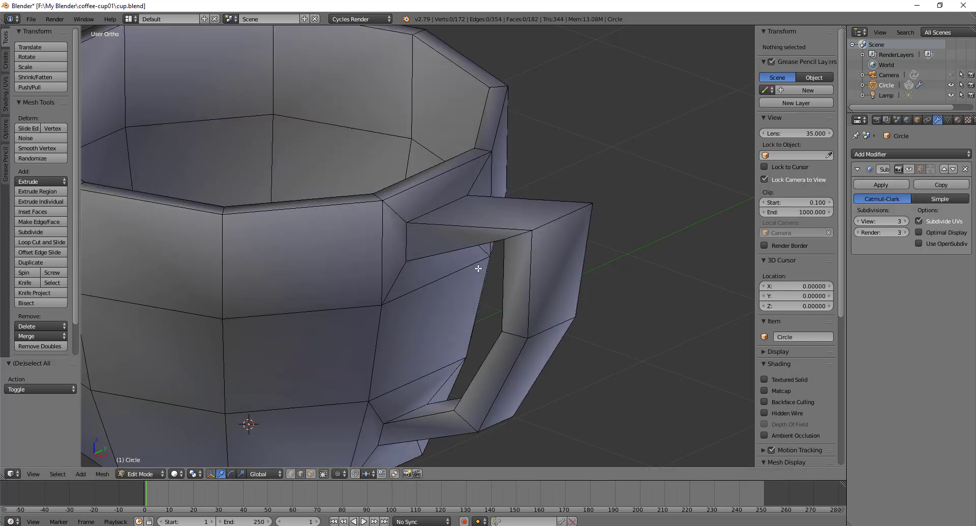
Step: Select the edge loop where the handle's upper end meets the cup, restore the subdivision preview and scale the loop to about 0.398 along Y
alt+right_click(414, 235)
middle_drag(414, 235, 502, 268)
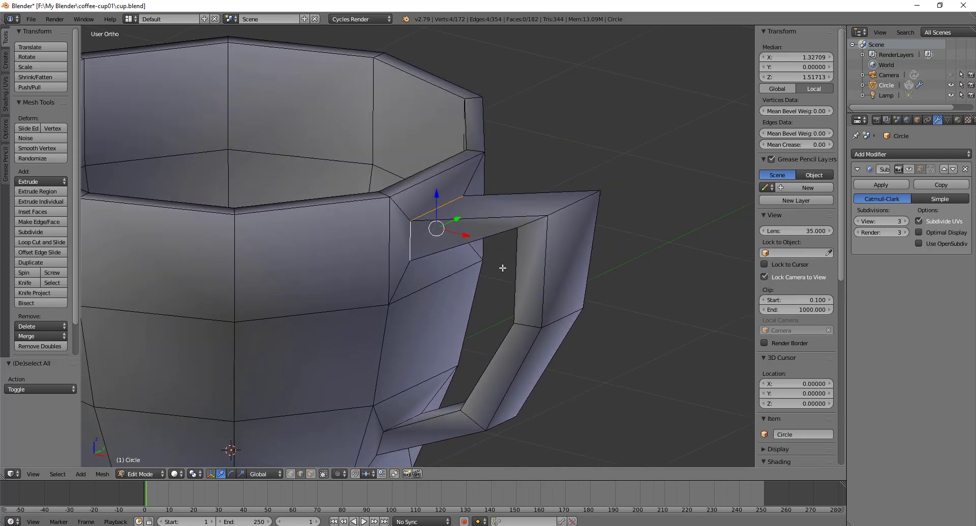
click(910, 169)
middle_drag(585, 277, 530, 293)
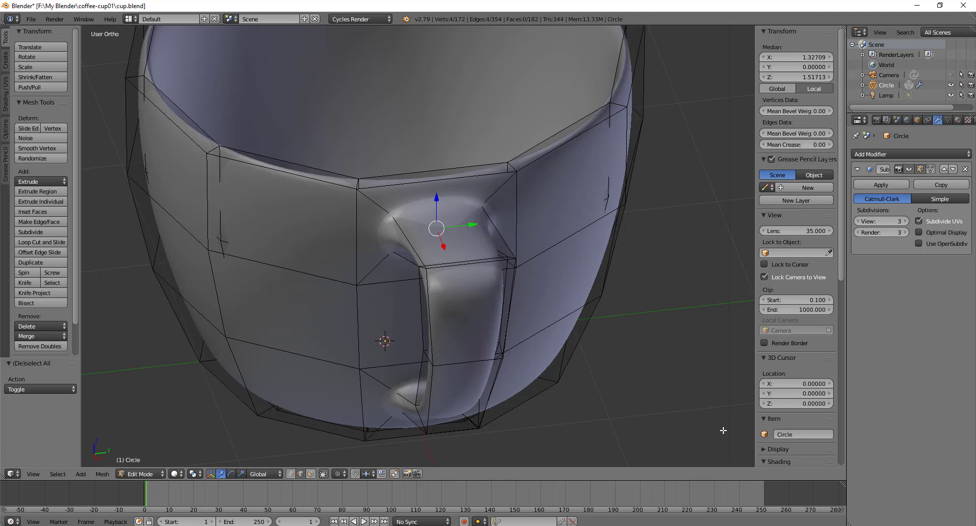
key(s)
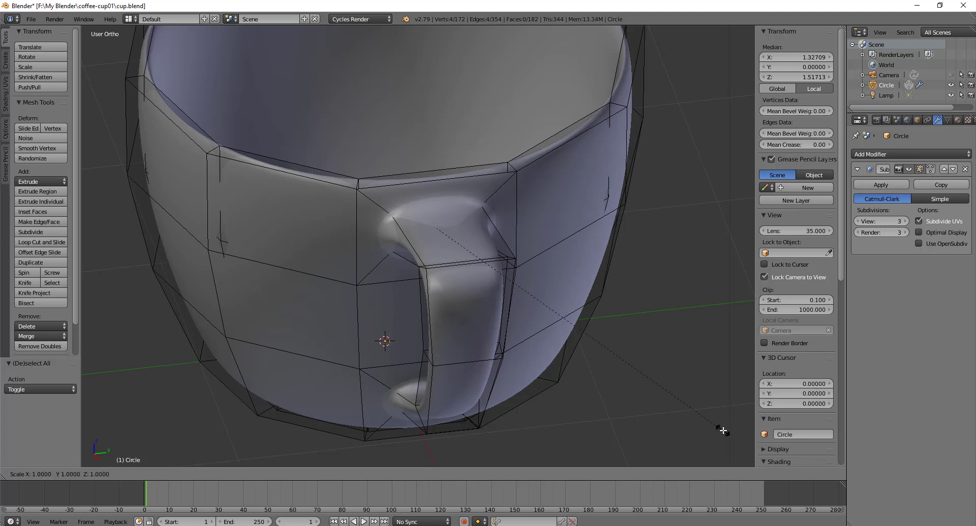
key(y)
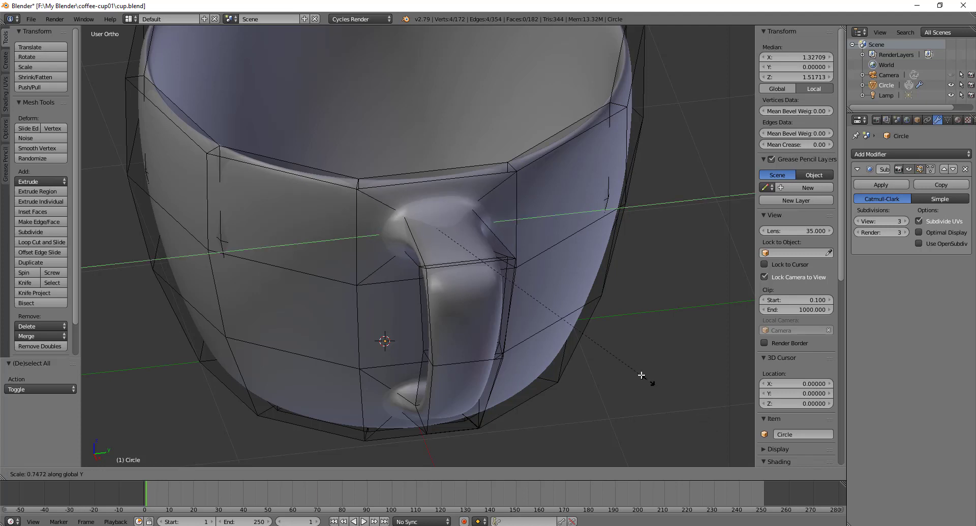
click(547, 315)
middle_drag(525, 365, 597, 347)
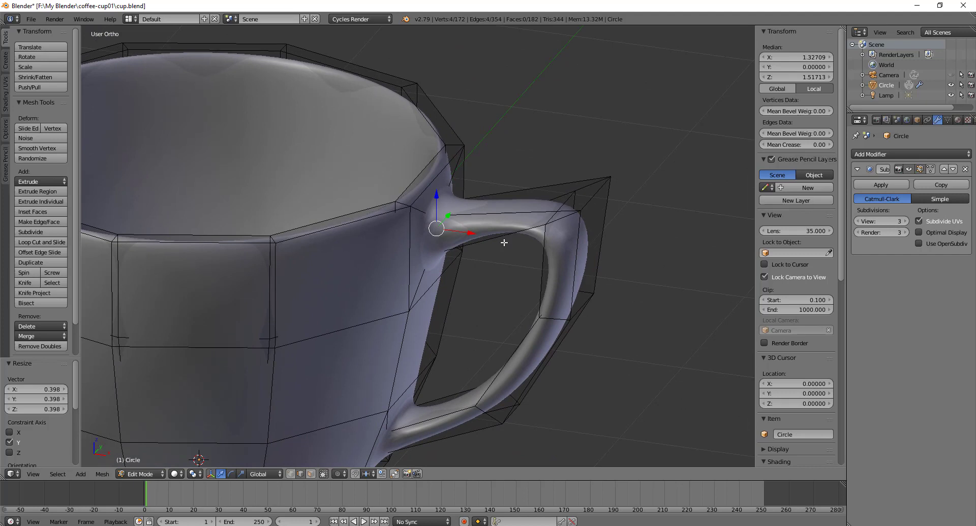
Step: Add one loop cut around the handle's upper arm and slide it close to the cup wall, at a factor of about 0.891
key(ctrl+r)
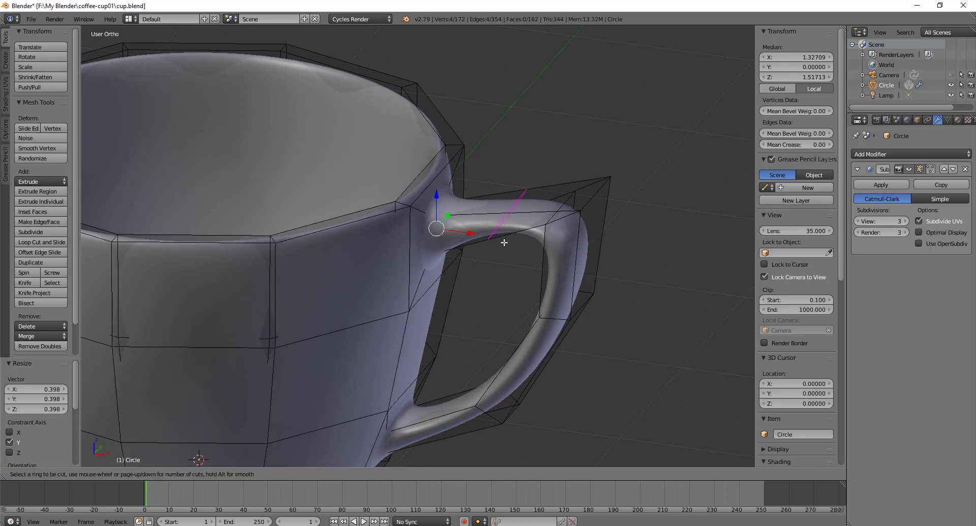
click(504, 243)
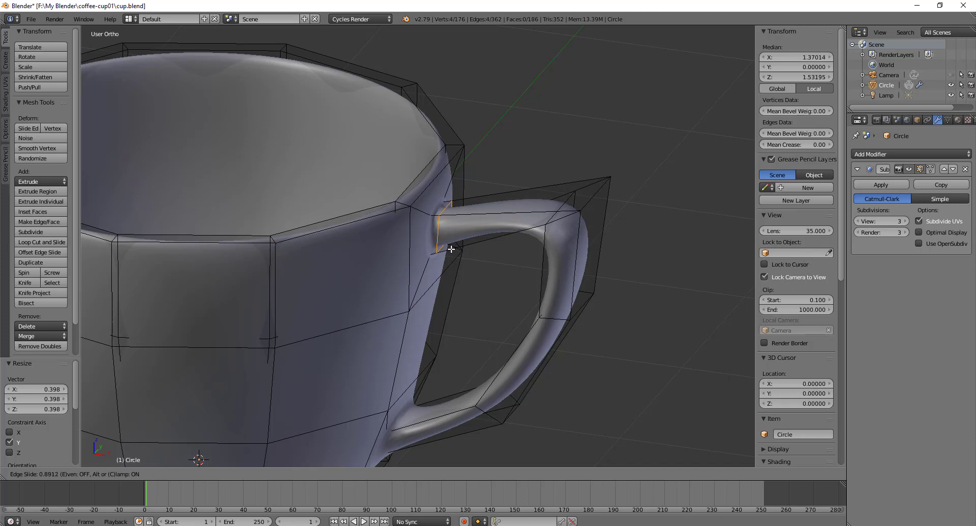
click(451, 249)
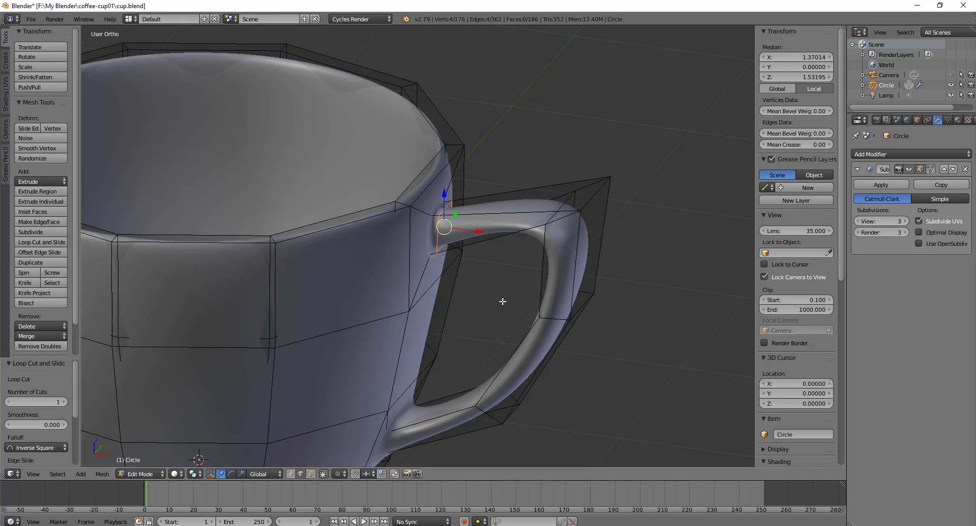
Step: Narrow the edge loop at the handle's lower bend to about 0.701 along Y, and check the smoothed cup in Object Mode
scroll(502, 302, down, 5)
middle_drag(512, 352, 481, 336)
alt+right_click(506, 259)
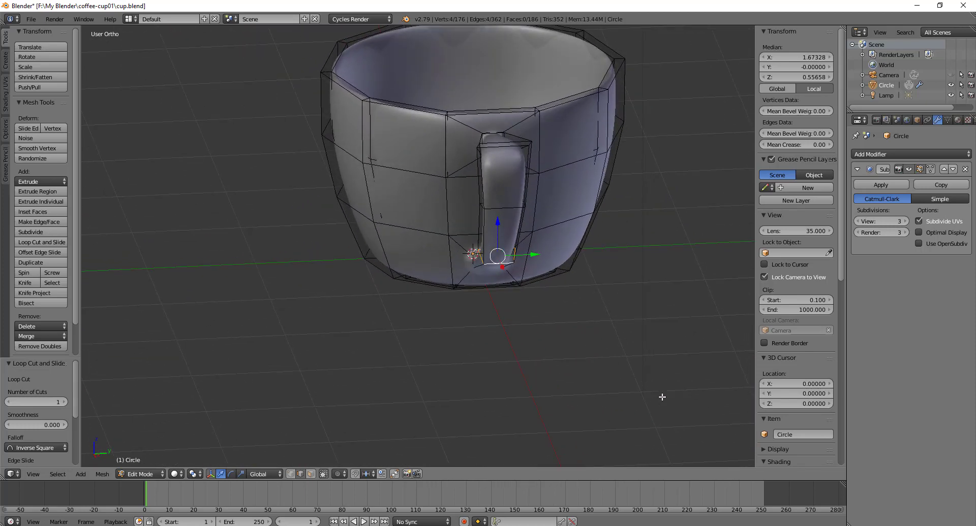
key(s)
key(y)
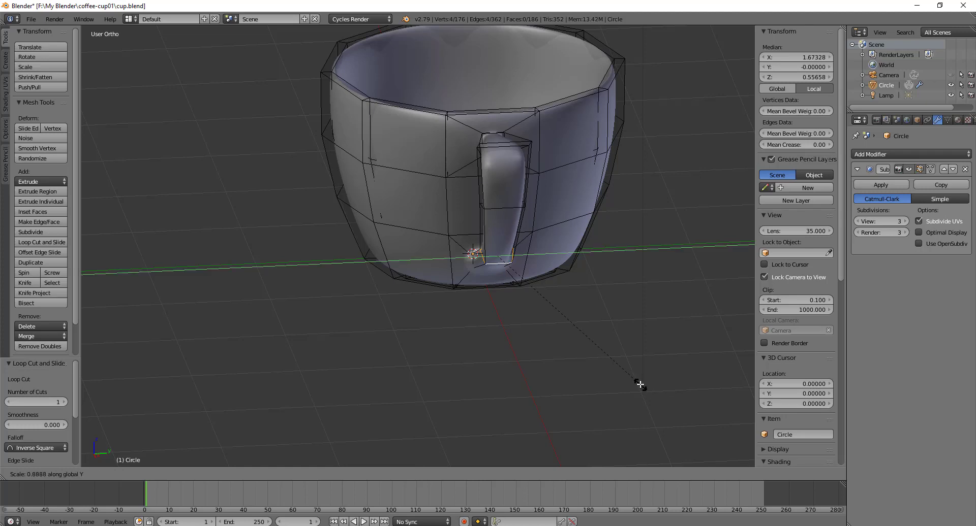
click(551, 381)
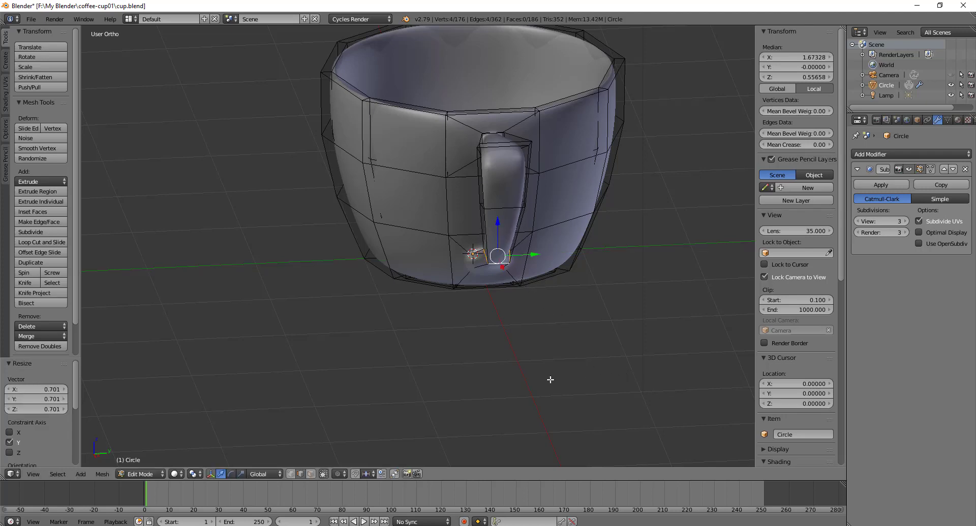
middle_drag(551, 380, 571, 370)
scroll(556, 371, down, 3)
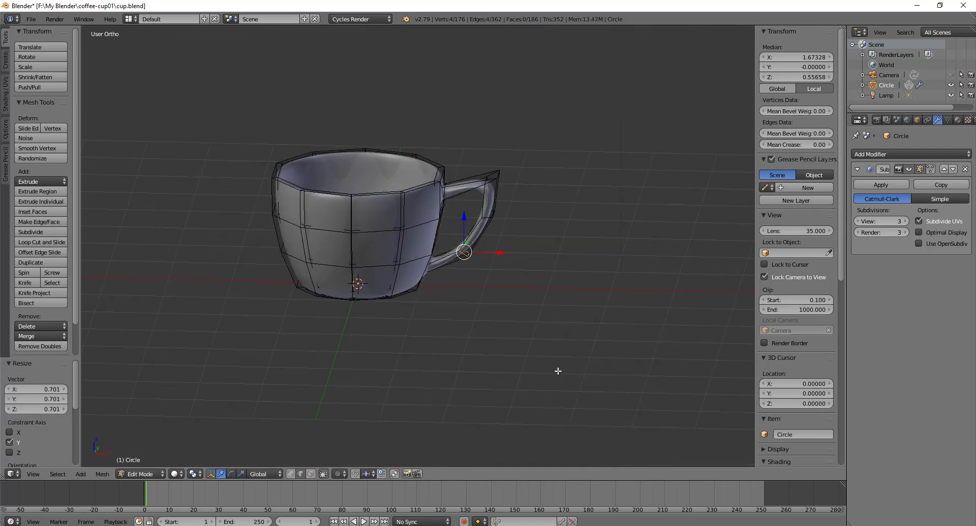
middle_drag(511, 333, 555, 303)
key(Tab)
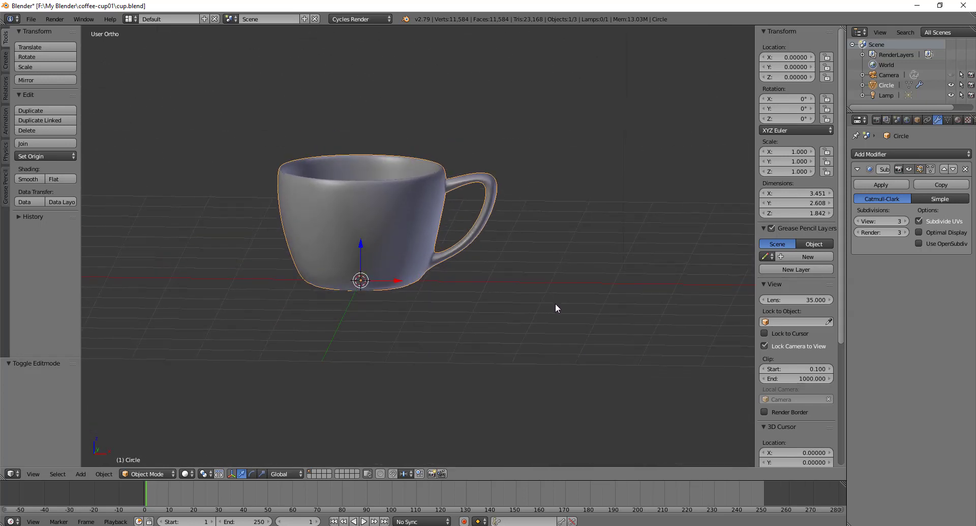
key(Tab)
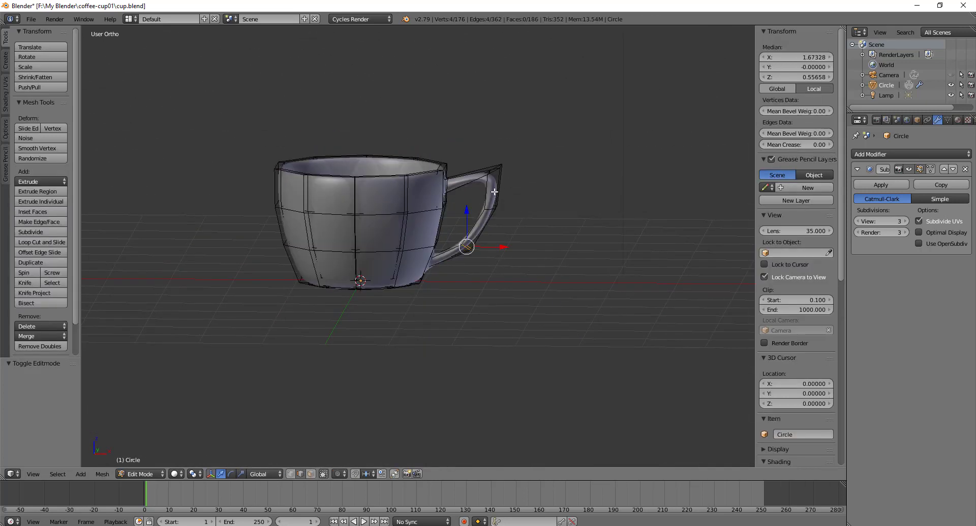
Step: Move the edge loop at the handle's upper outer corner inward and down in front view, about -0.174 in X and -0.120 in Z
alt+right_click(495, 172)
scroll(508, 189, up, 4)
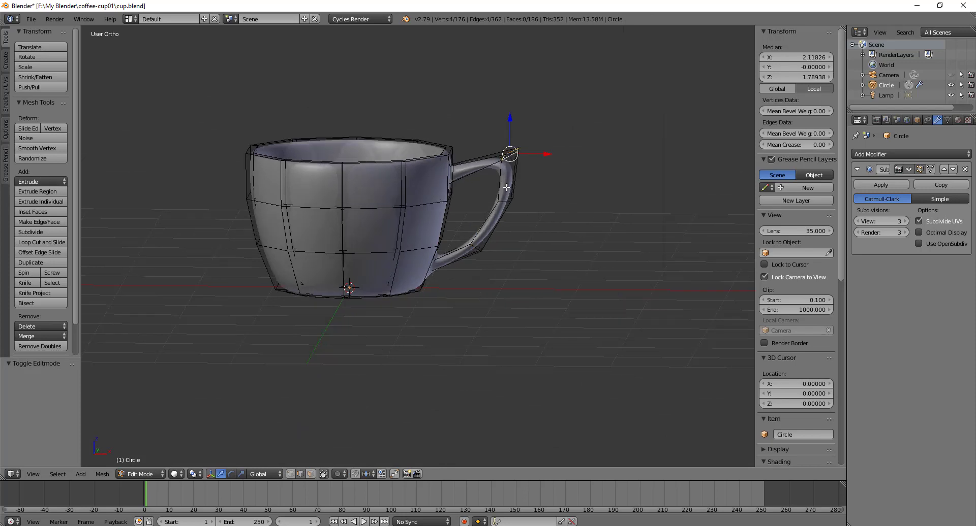
key(KP_1)
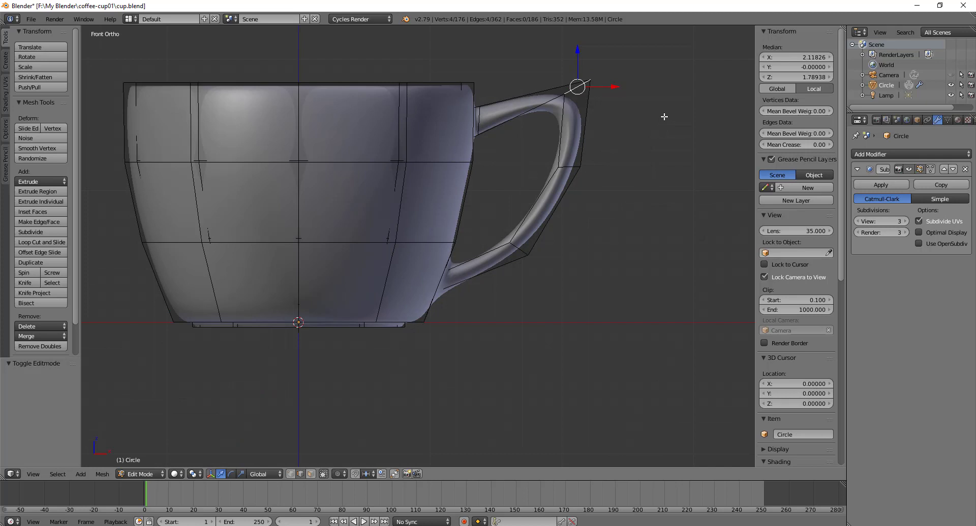
key(g)
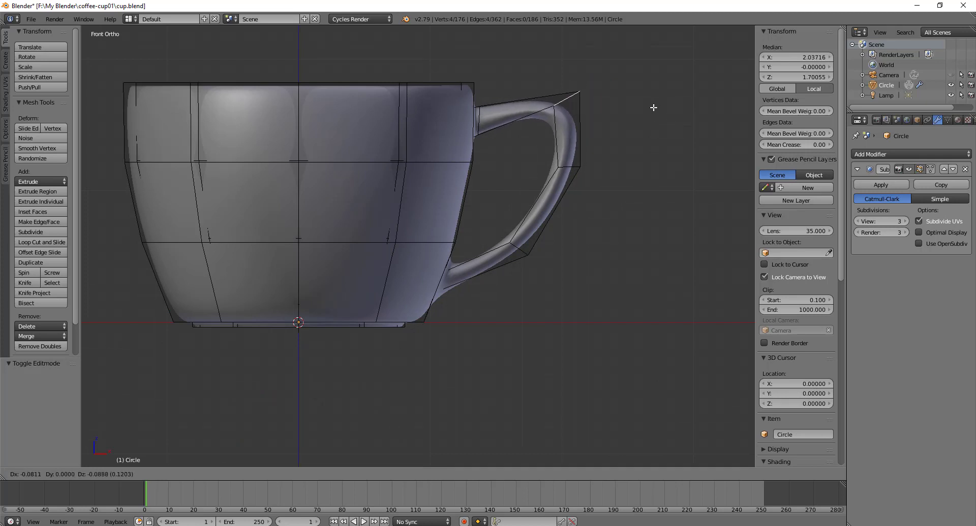
click(641, 112)
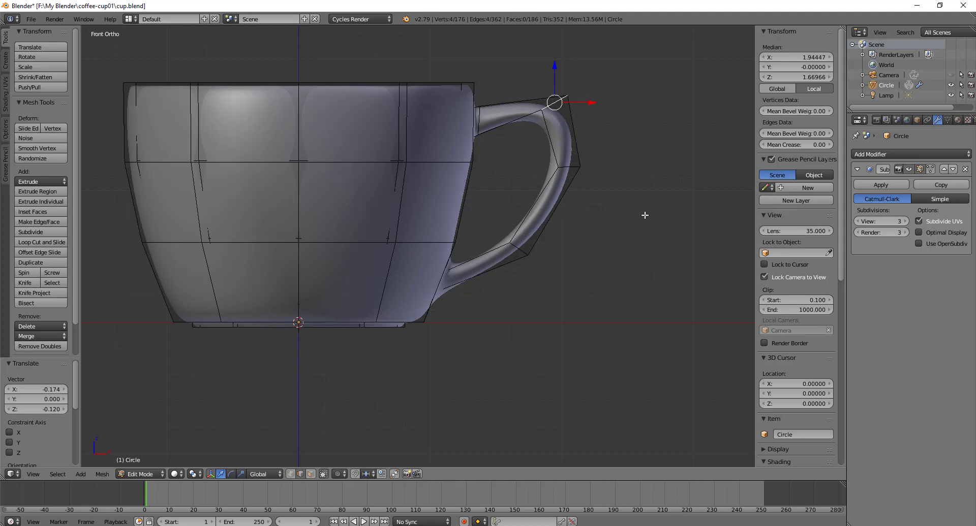
Step: Rotate the handle's upper corner edge loop by about -9.11° in front view
key(r)
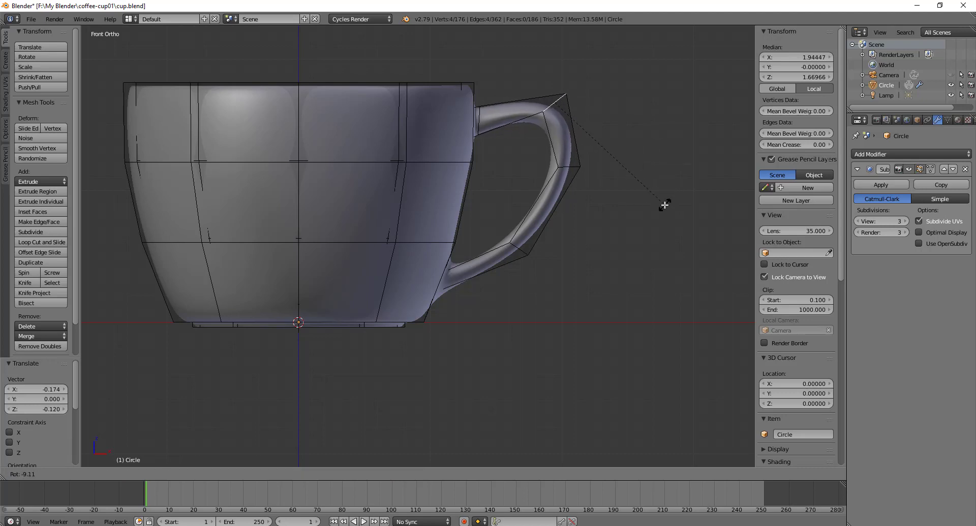
click(665, 207)
middle_drag(640, 195, 605, 217)
scroll(609, 214, down, 2)
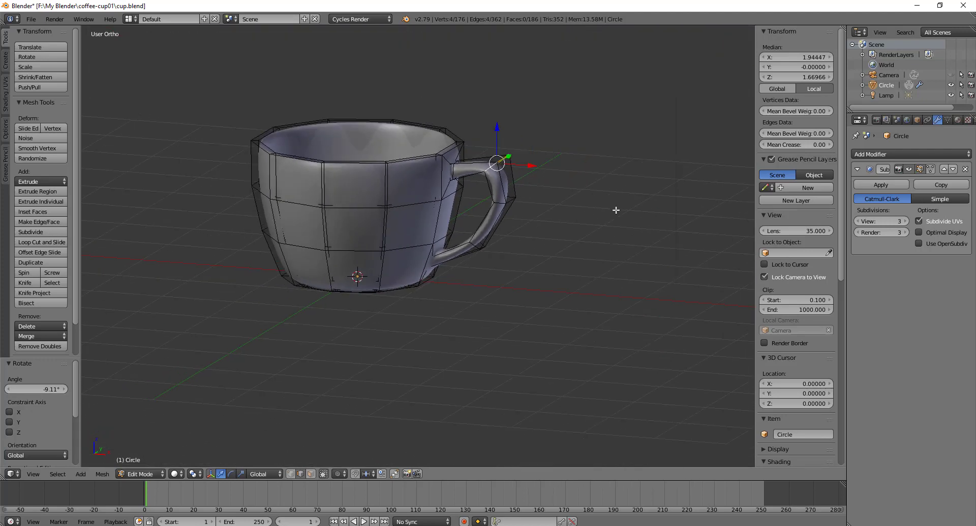
middle_drag(503, 298, 571, 357)
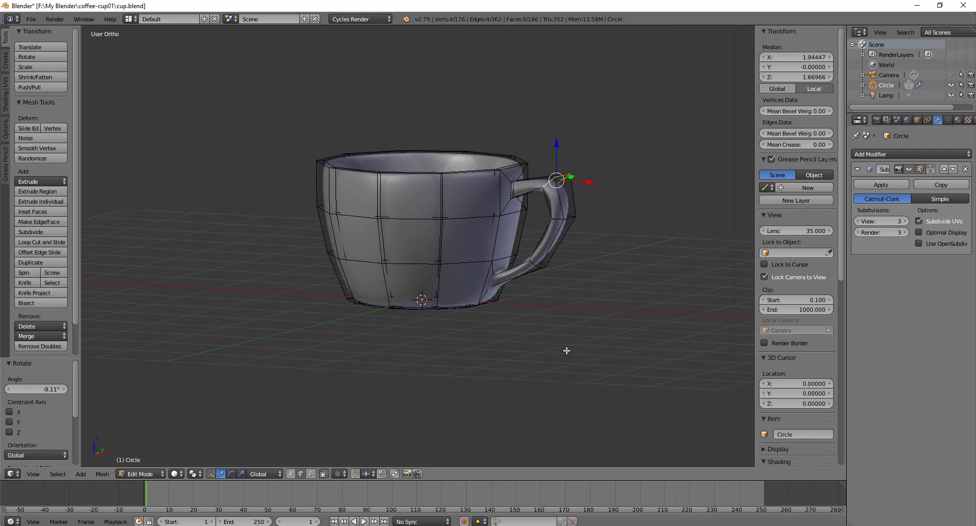
Step: In vertex select mode, select the center vertex of the cup's underside and grow the selection to cover the base and its surrounding rim
middle_drag(546, 352, 552, 269)
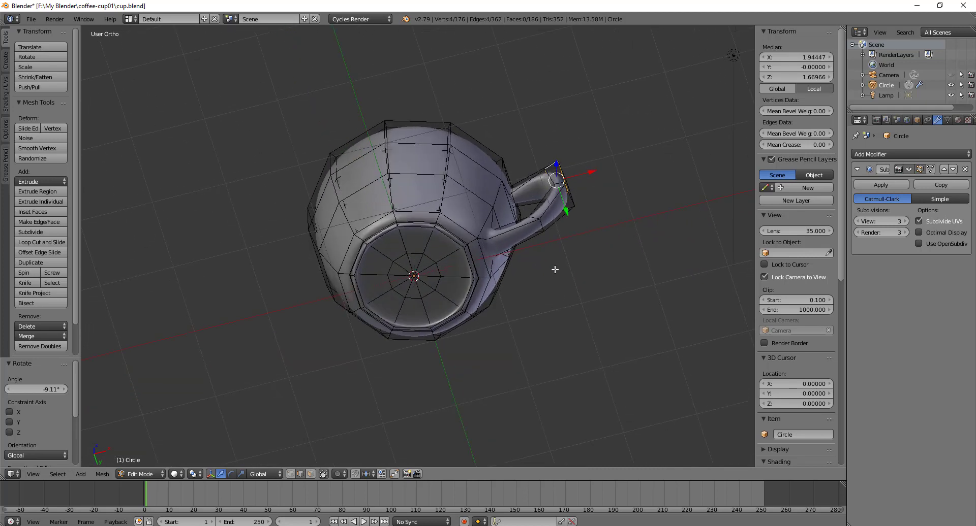
key(ctrl+Tab)
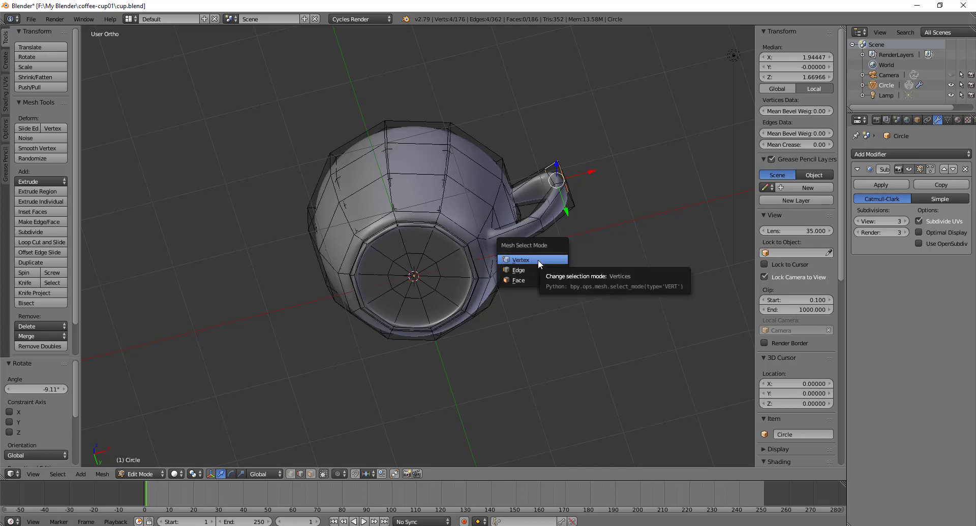
click(538, 260)
right_click(414, 277)
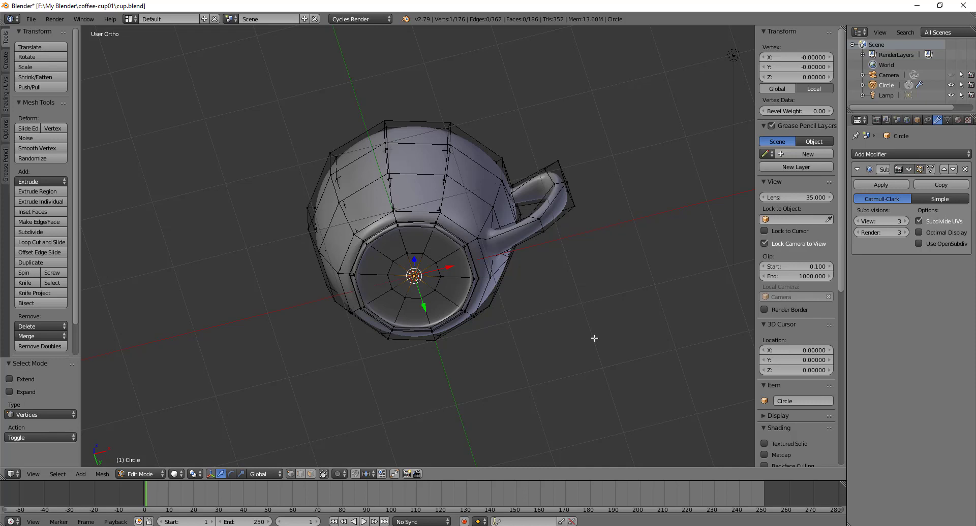
key(ctrl+KP_Add)
key(ctrl+KP_Add)
key(ctrl+KP_Add)
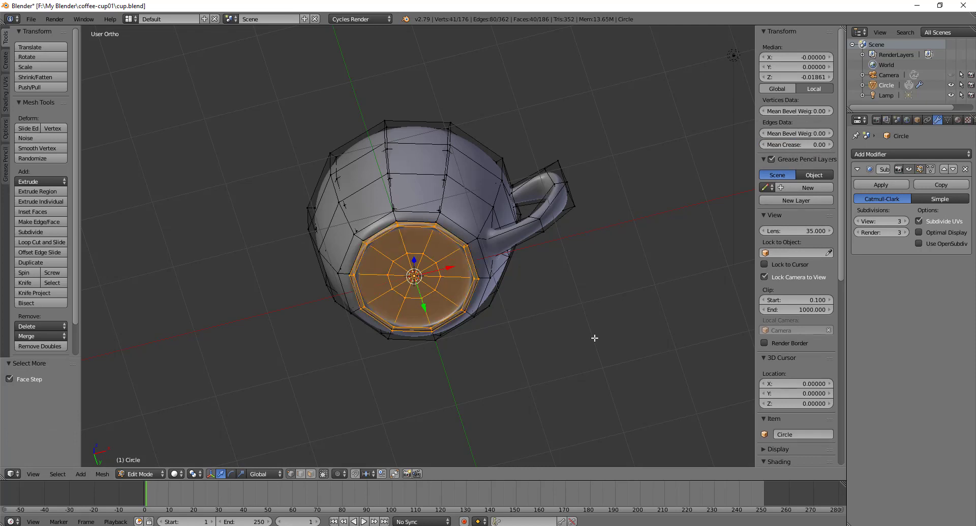
key(ctrl+KP_Add)
key(ctrl+KP_Add)
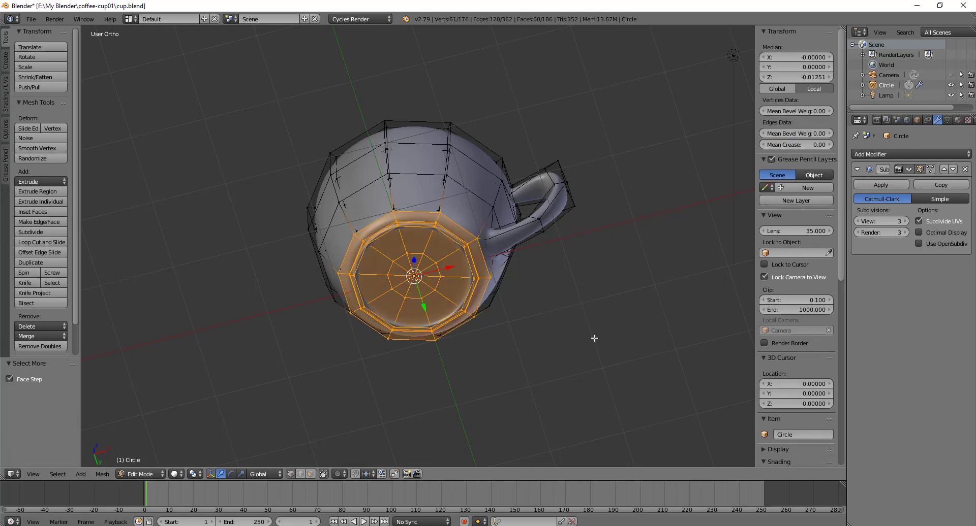
Step: Duplicate the selected base faces in place and move the copy about 0.298 straight down along Z below the cup
middle_drag(556, 287, 555, 325)
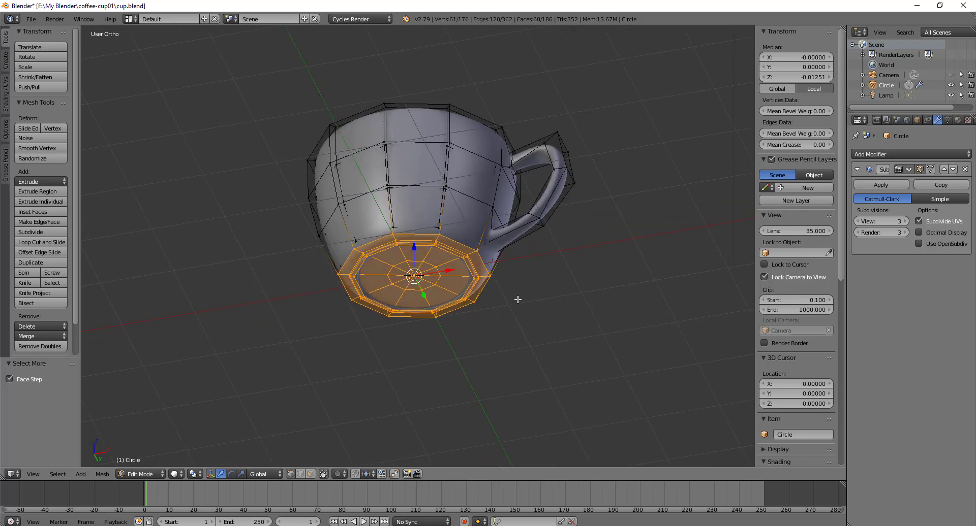
scroll(480, 274, up, 3)
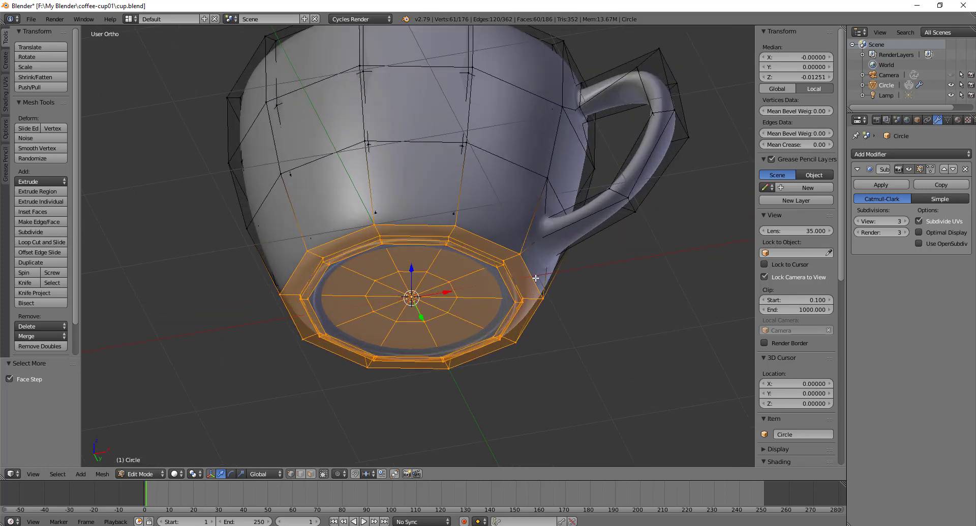
middle_drag(535, 279, 631, 327)
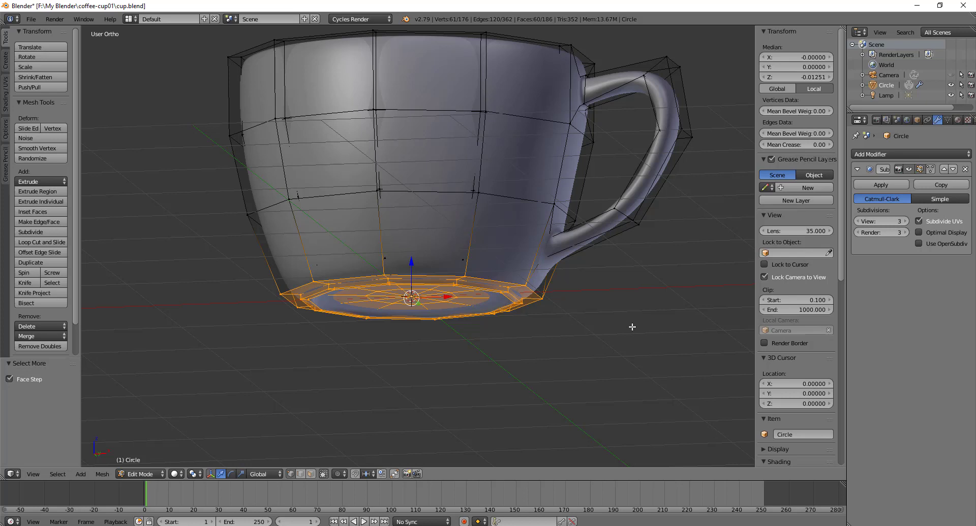
key(shift+d)
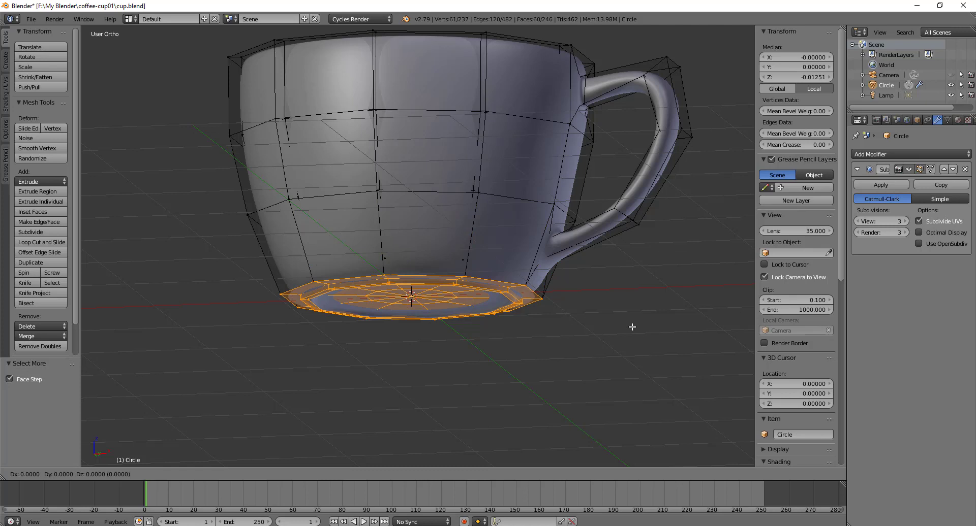
right_click(632, 327)
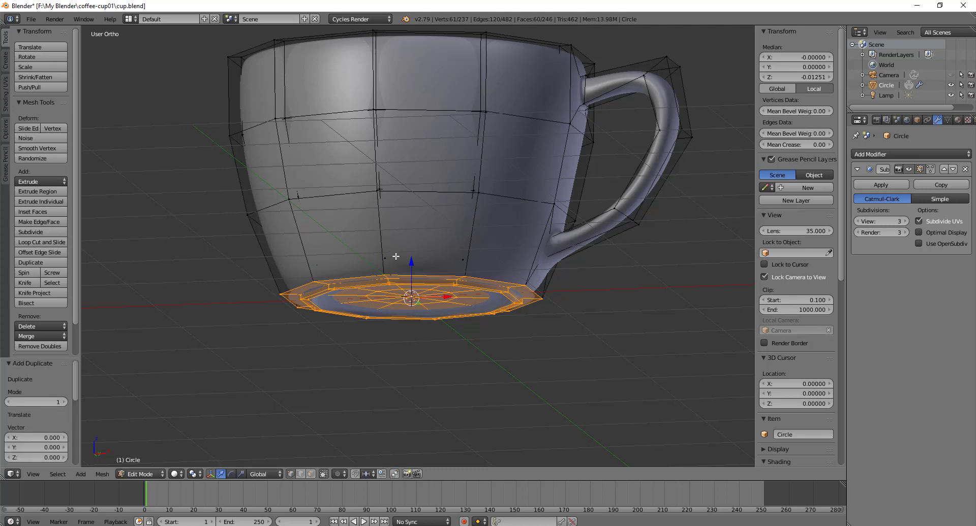
drag(412, 263, 415, 301)
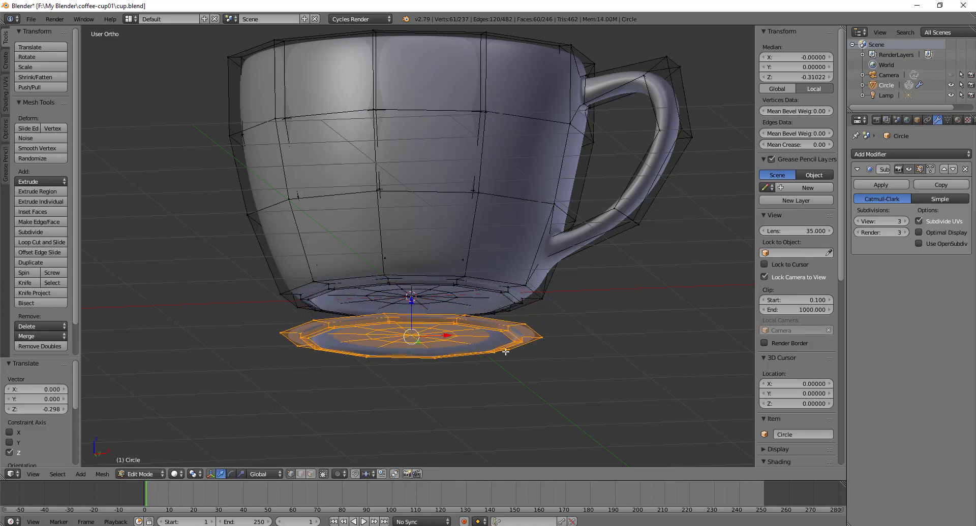
Step: Undo the duplicate's downward move, separate the selected base faces into their own object, and return to Object Mode
mouse_move(595, 361)
middle_down()
mouse_move(597, 396)
mouse_move(594, 305)
mouse_move(592, 398)
mouse_move(610, 358)
middle_up()
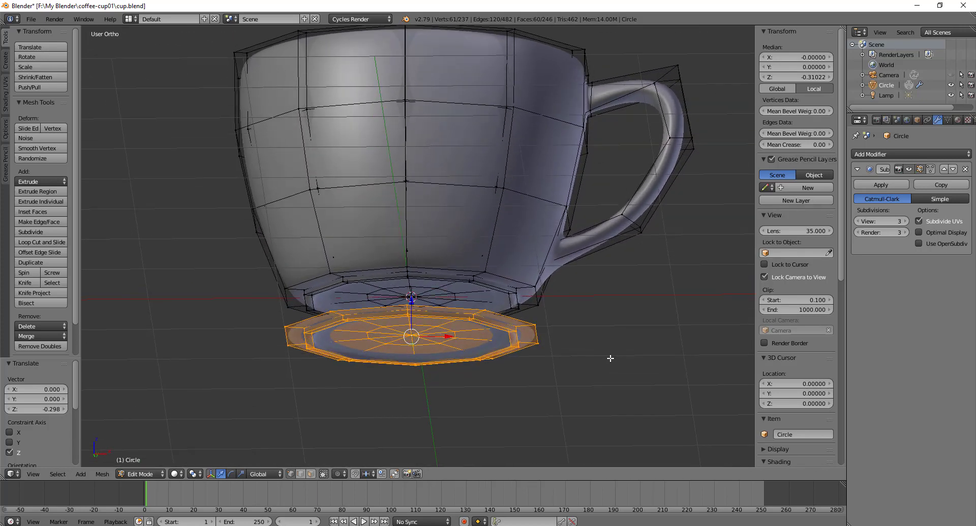
key(ctrl+z)
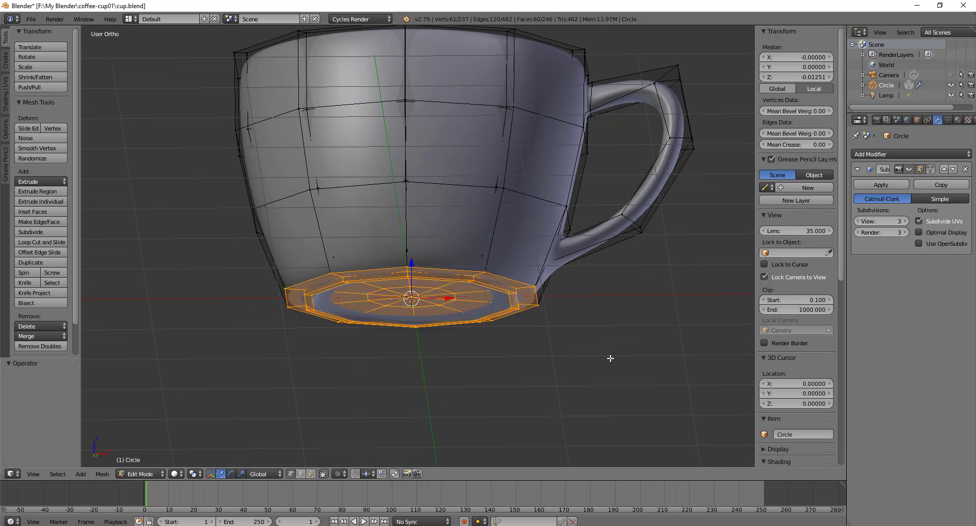
key(p)
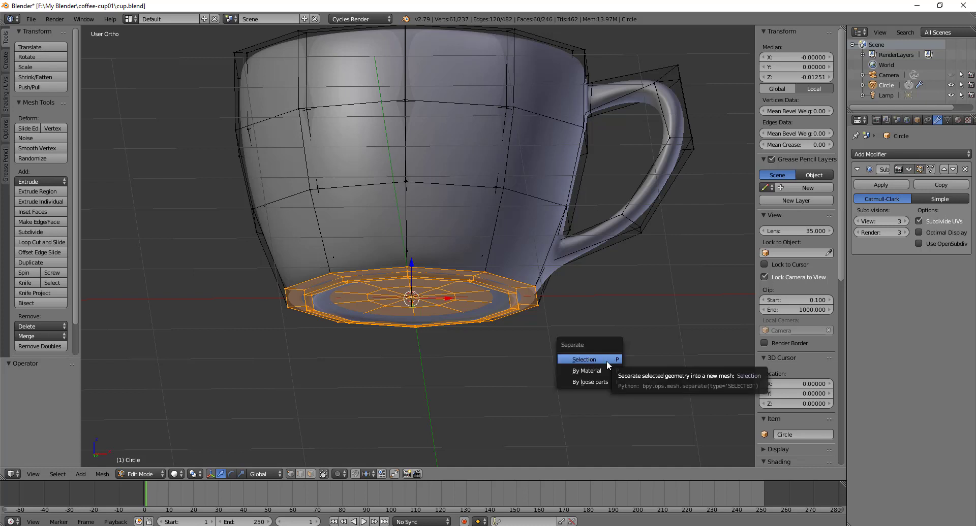
click(607, 360)
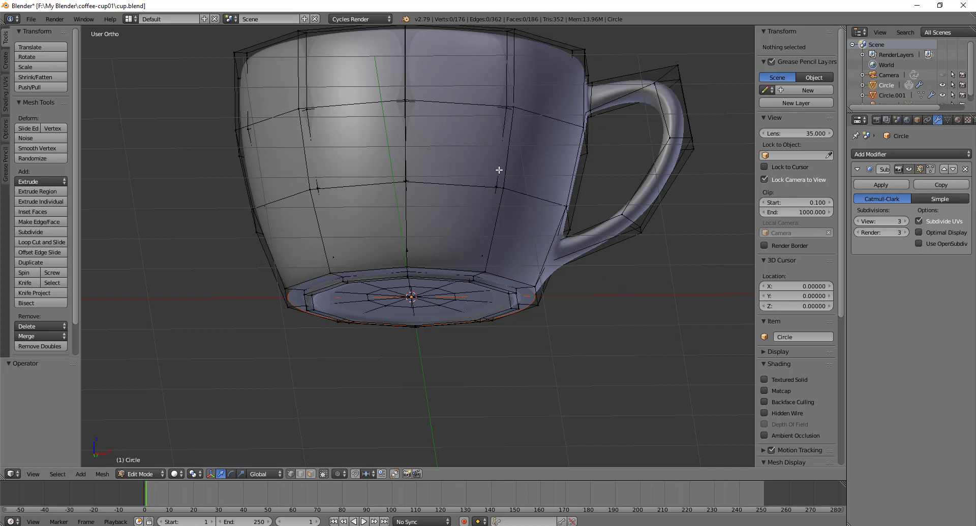
key(Tab)
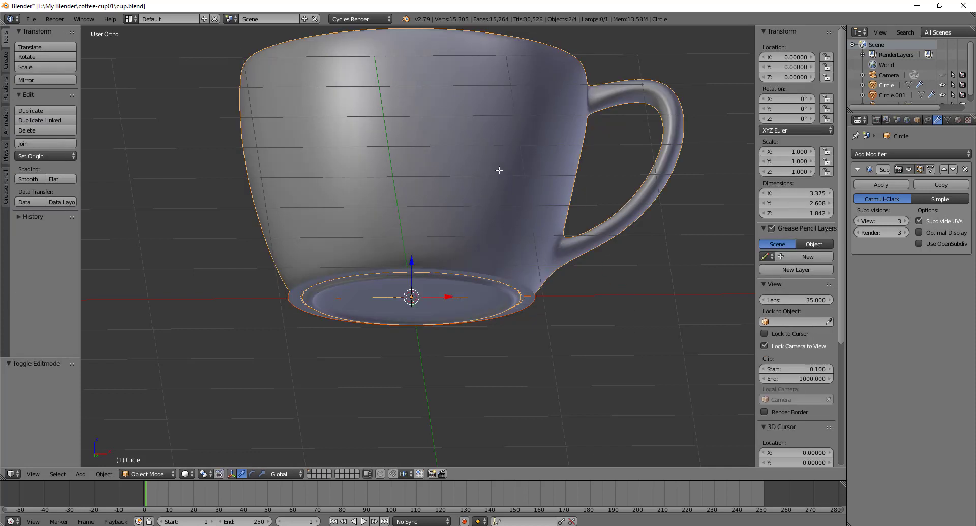
Step: Select the separated base disc under the cup and enter Edit Mode on it
right_click(493, 286)
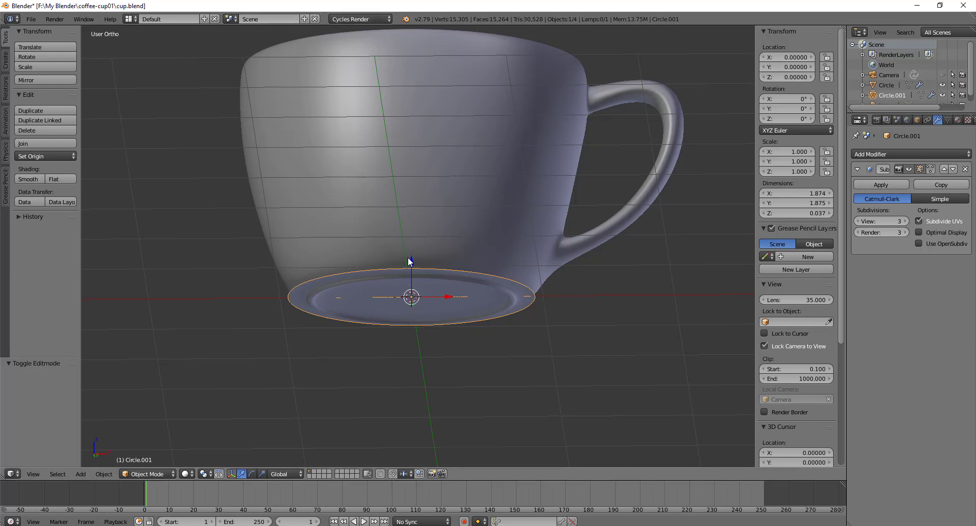
middle_drag(422, 282, 437, 243)
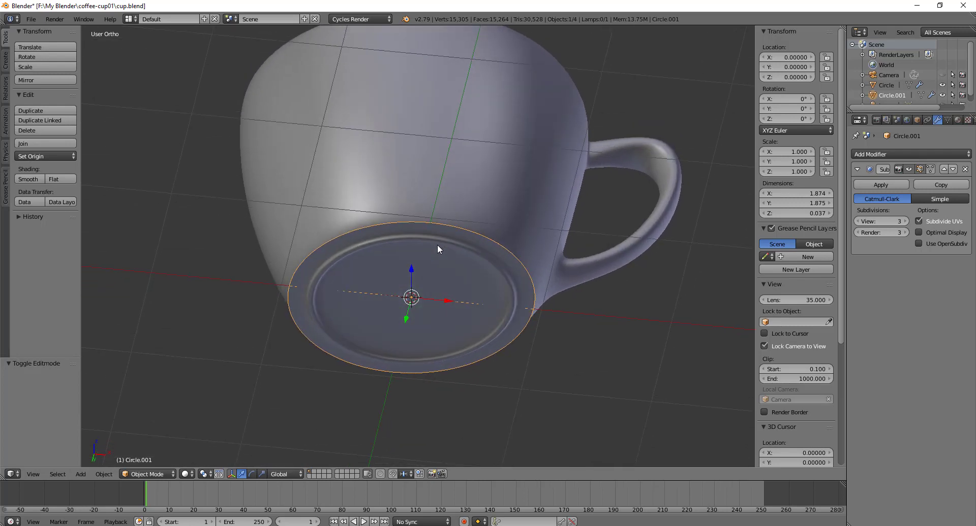
key(Tab)
middle_drag(510, 275, 521, 328)
scroll(531, 354, down, 3)
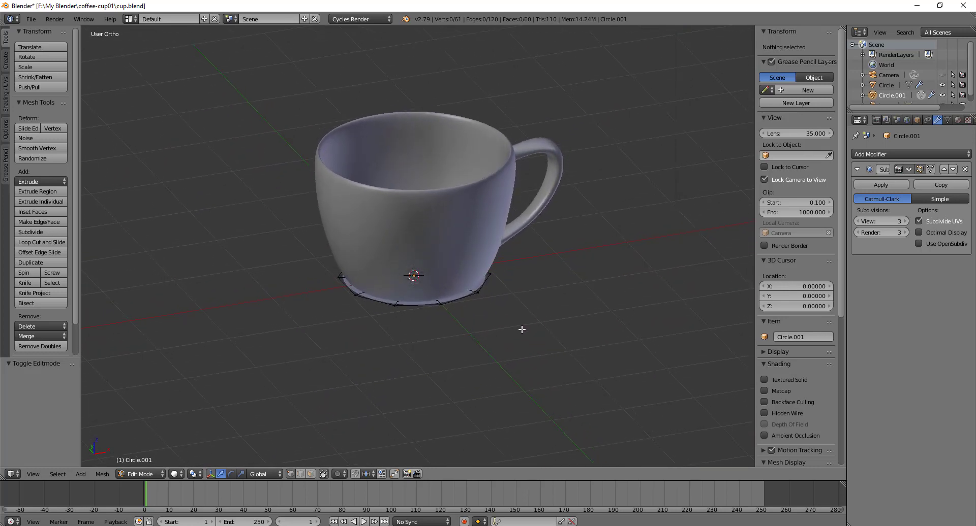
Step: Select the base disc's outer edge loop and scale it outward by about 1.177
alt+right_click(475, 299)
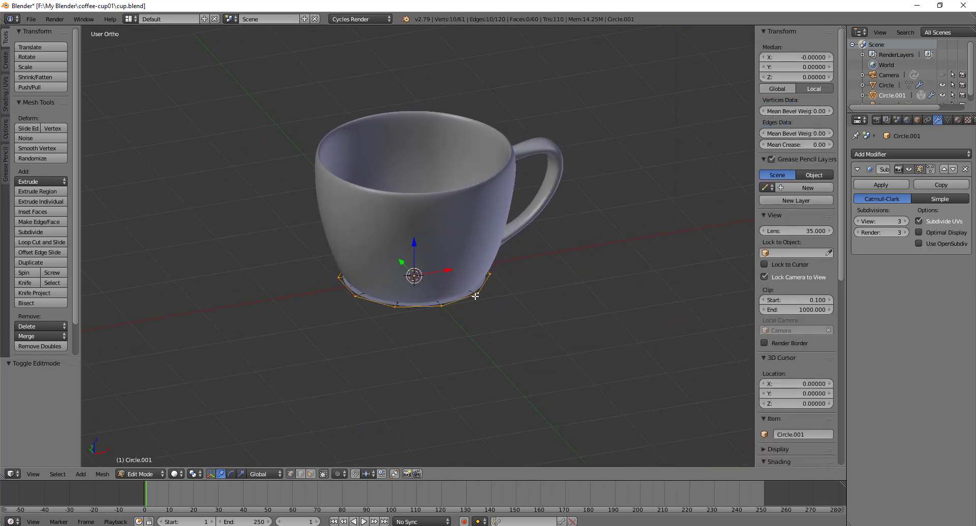
middle_drag(478, 343, 529, 371)
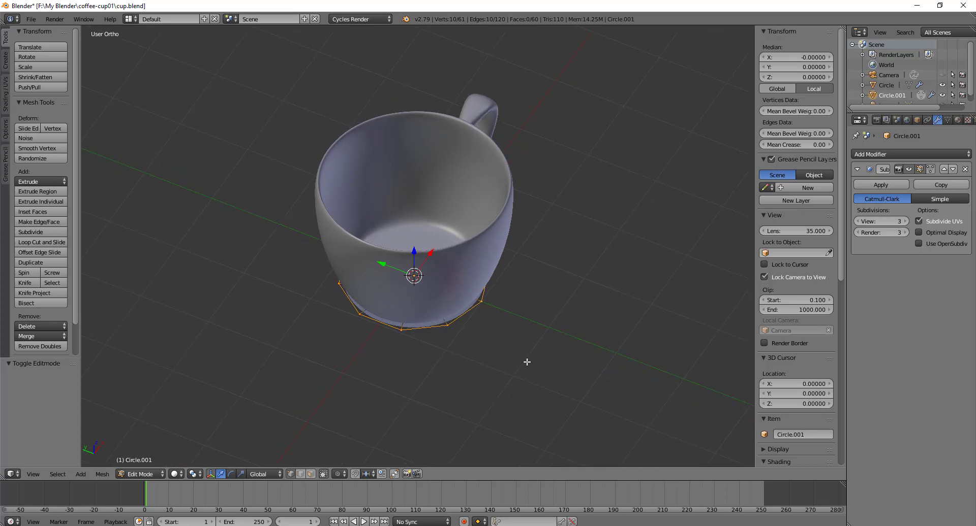
middle_drag(517, 351, 531, 335)
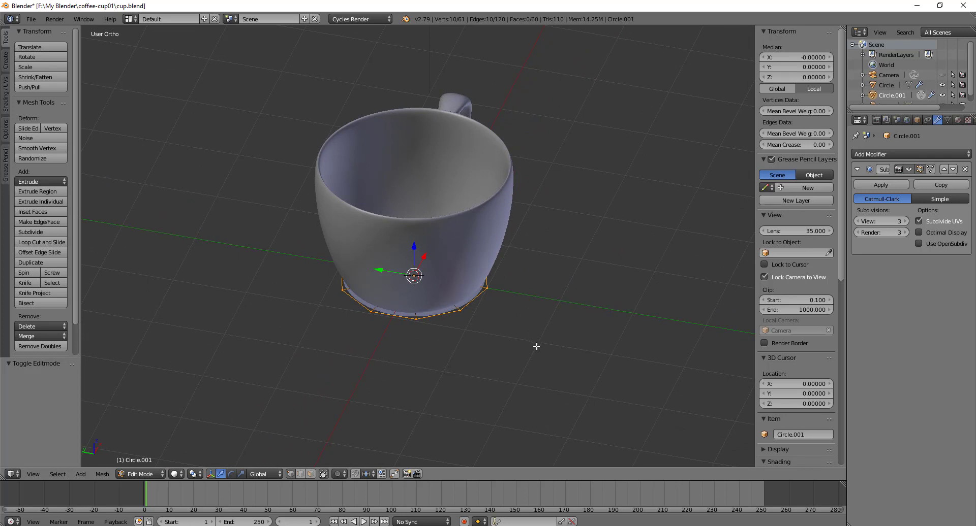
key(s)
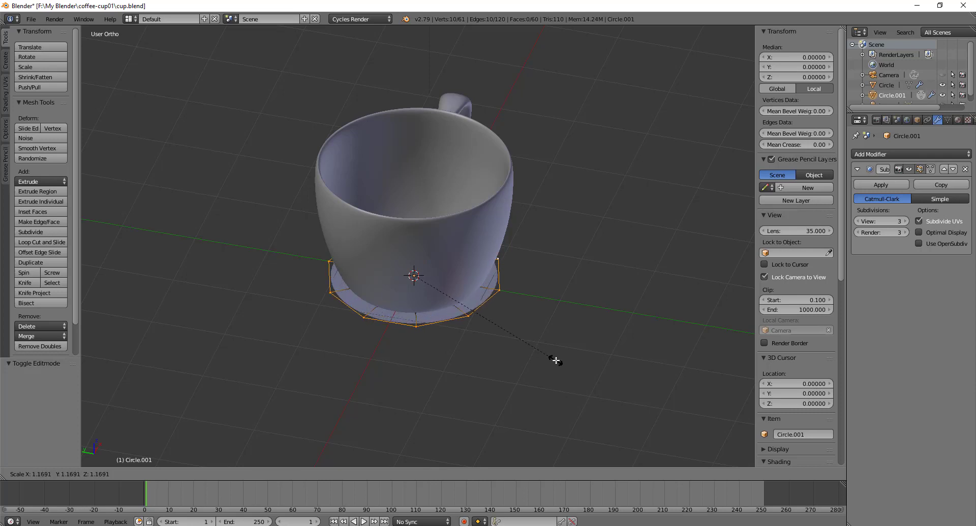
click(556, 359)
Step: Extrude the disc's outer edge loop in place and scale the new ring outward by about 1.436
middle_drag(557, 342, 603, 342)
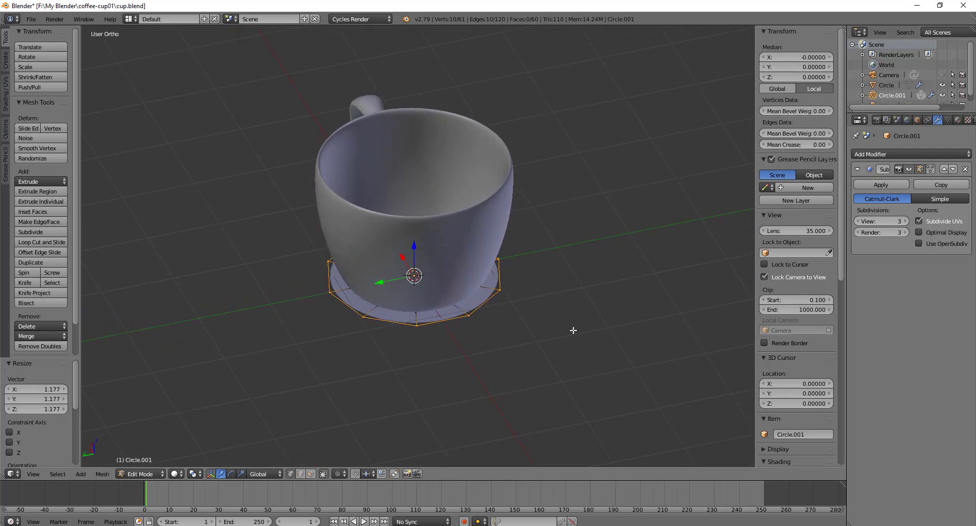
key(e)
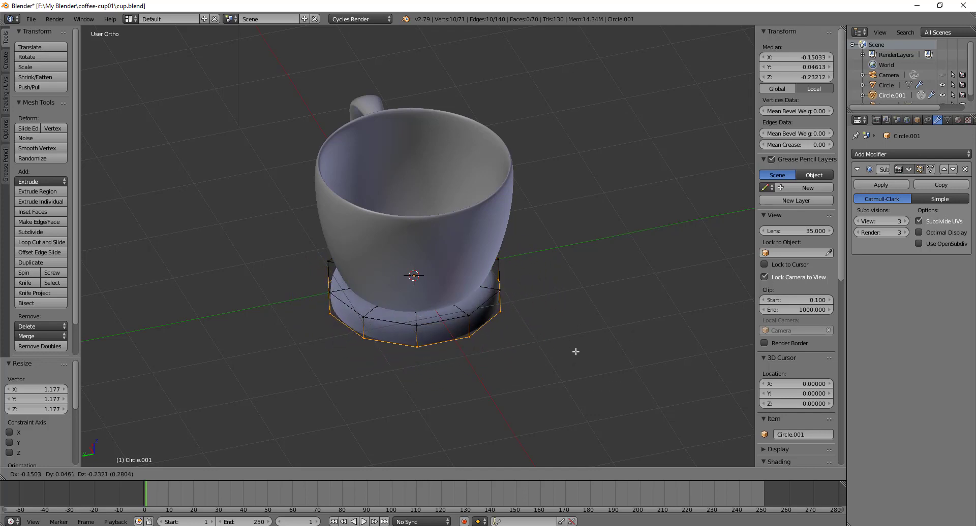
key(Escape)
key(s)
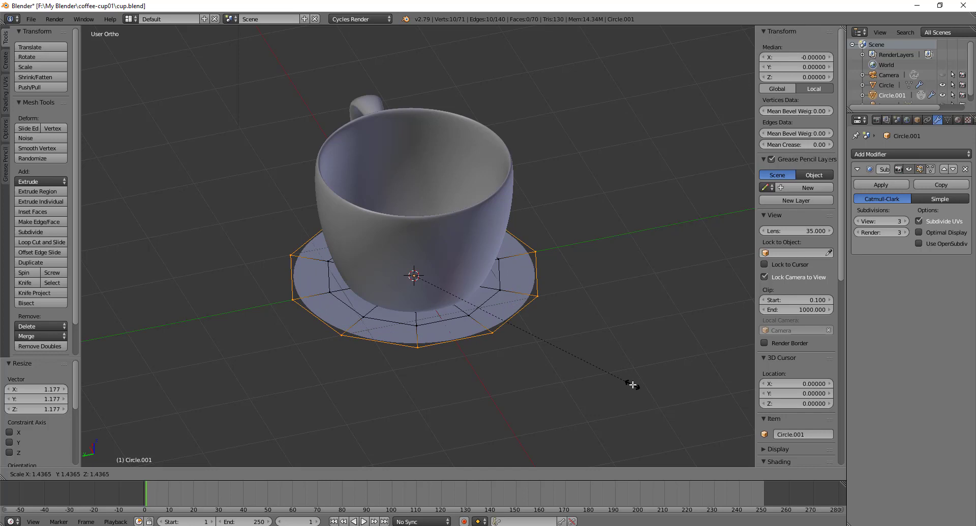
click(632, 385)
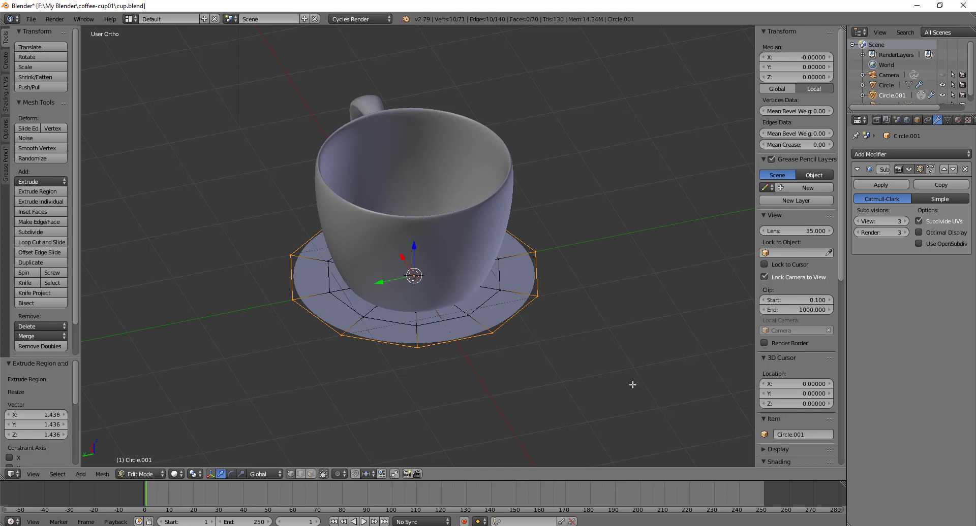
Step: Extrude the outer edge loop once more and scale it by about 1.535 to form the saucer's wide rim
key(e)
key(s)
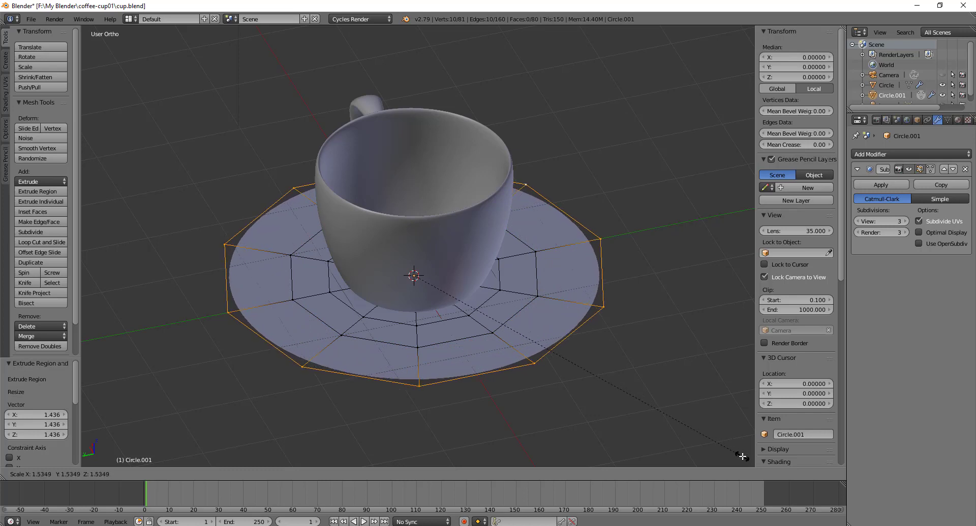
click(742, 457)
middle_drag(725, 453, 645, 22)
scroll(610, 155, down, 8)
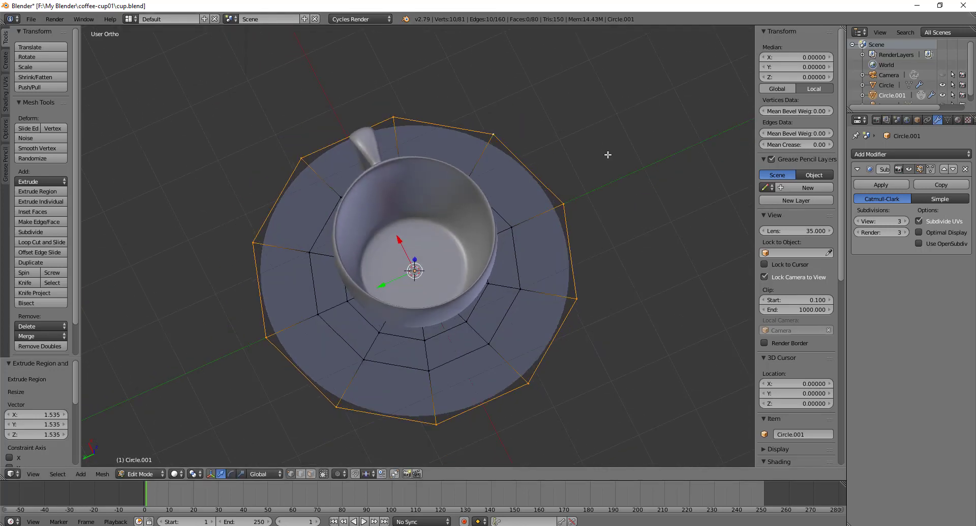
Step: Raise the saucer's outer edge loop about 0.250 along Z
middle_drag(582, 219, 530, 216)
scroll(508, 249, up, 5)
drag(415, 232, 419, 219)
middle_drag(529, 244, 616, 278)
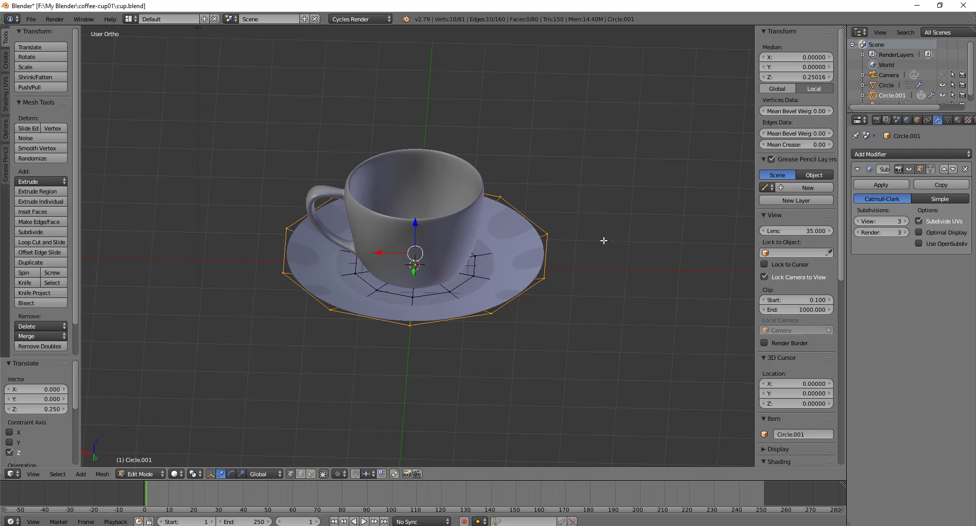
Step: Add a Solidify modifier to the saucer
middle_drag(595, 281, 571, 285)
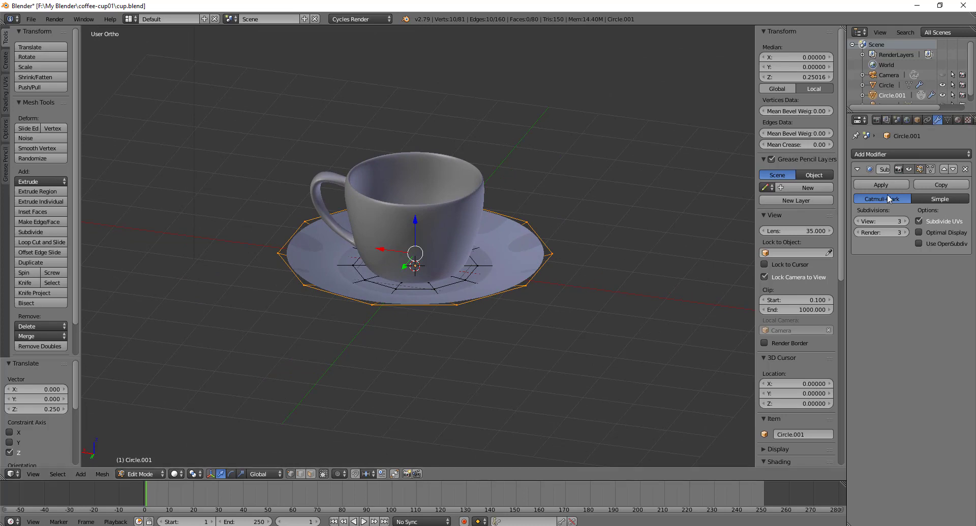
click(900, 157)
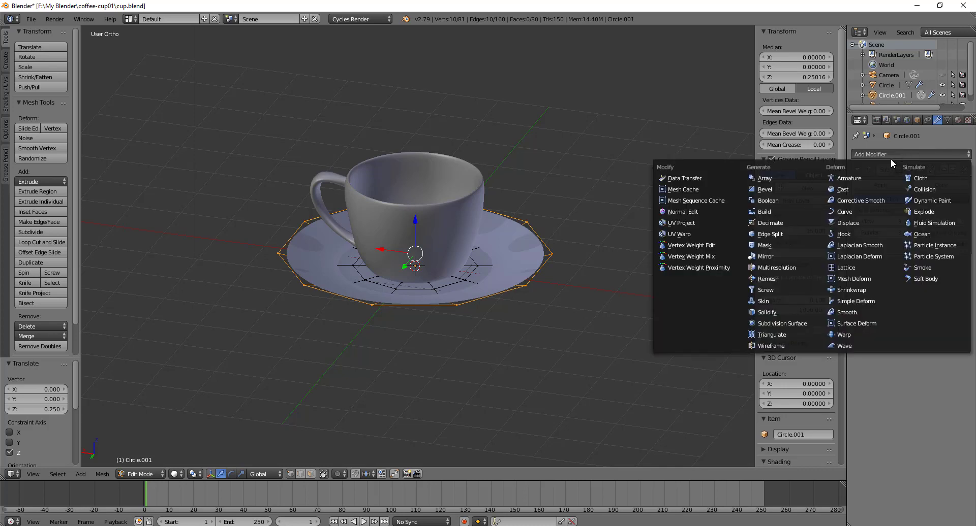
click(779, 312)
Step: Try a Solidify thickness of about -0.091 on the saucer
middle_drag(549, 305, 548, 292)
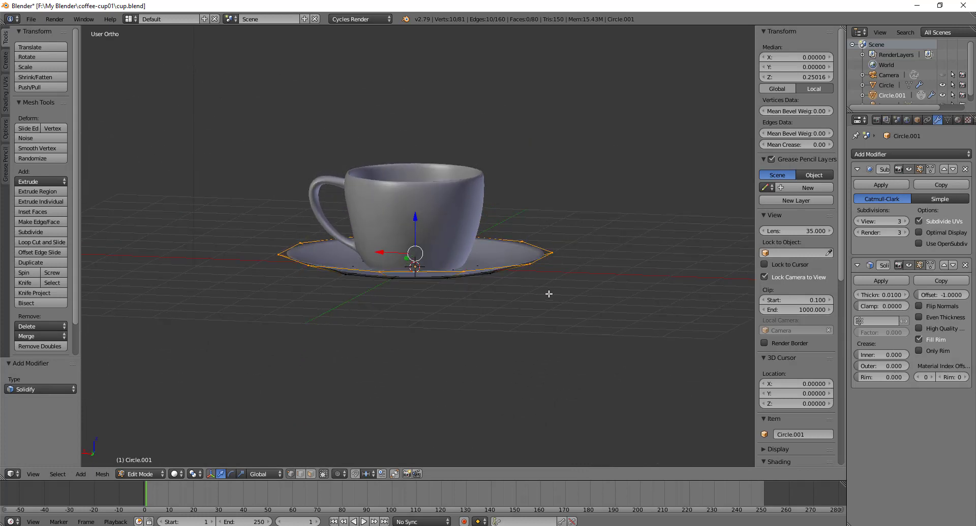
scroll(548, 293, up, 2)
scroll(549, 294, up, 2)
middle_drag(629, 321, 628, 332)
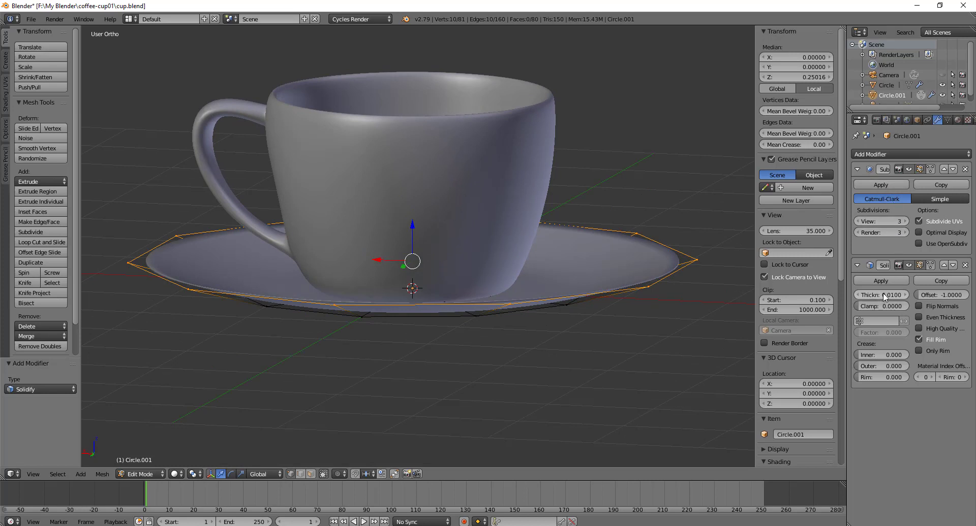
drag(881, 295, 829, 295)
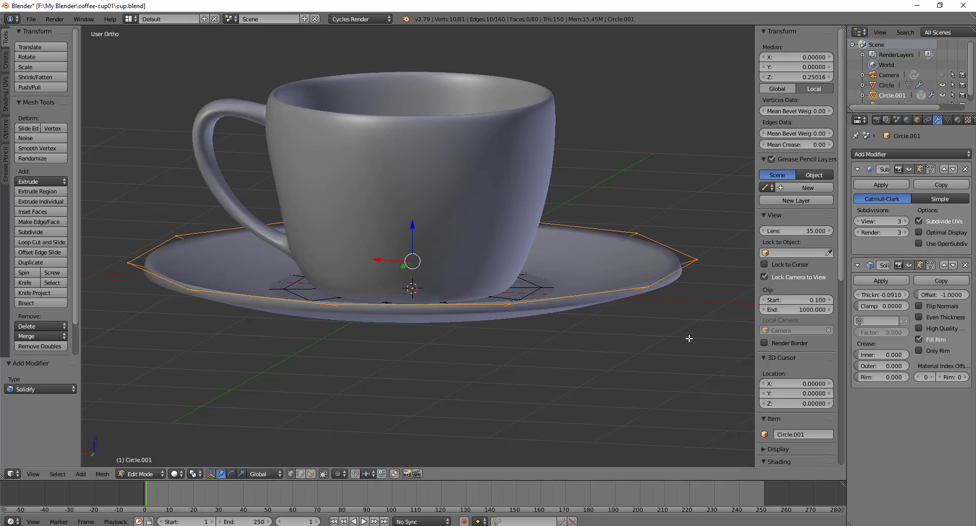
mouse_move(688, 337)
middle_down()
mouse_move(688, 315)
mouse_move(703, 333)
middle_up()
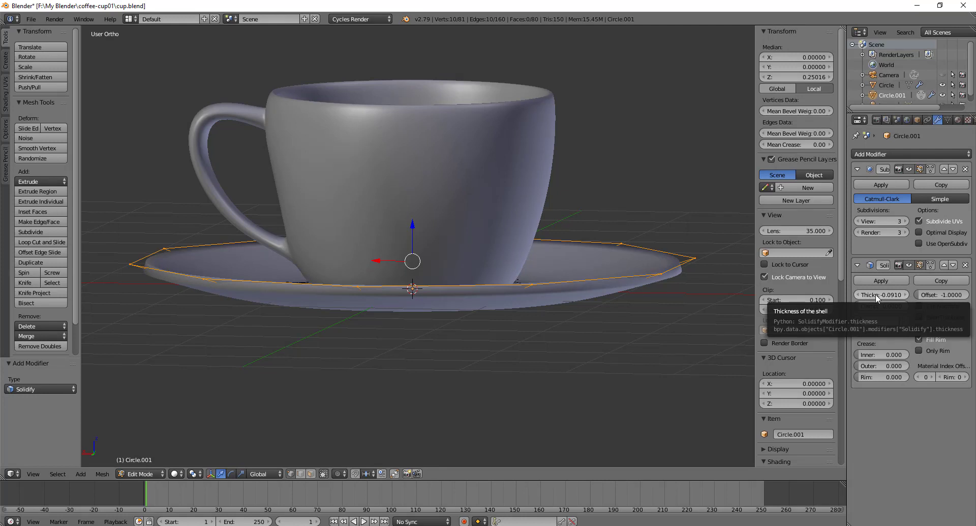
Step: Try a Solidify thickness of 0.07 on the saucer
click(872, 297)
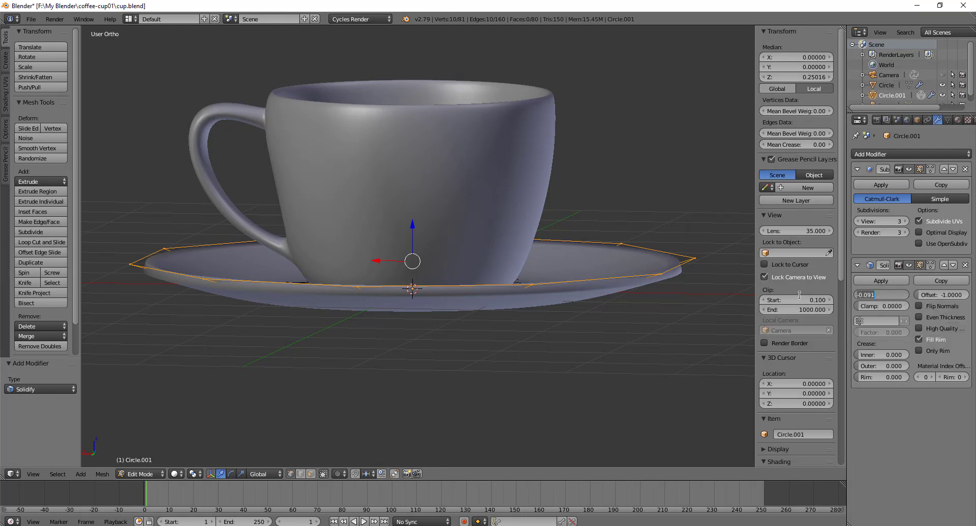
key(BackSpace)
text(.07)
key(Return)
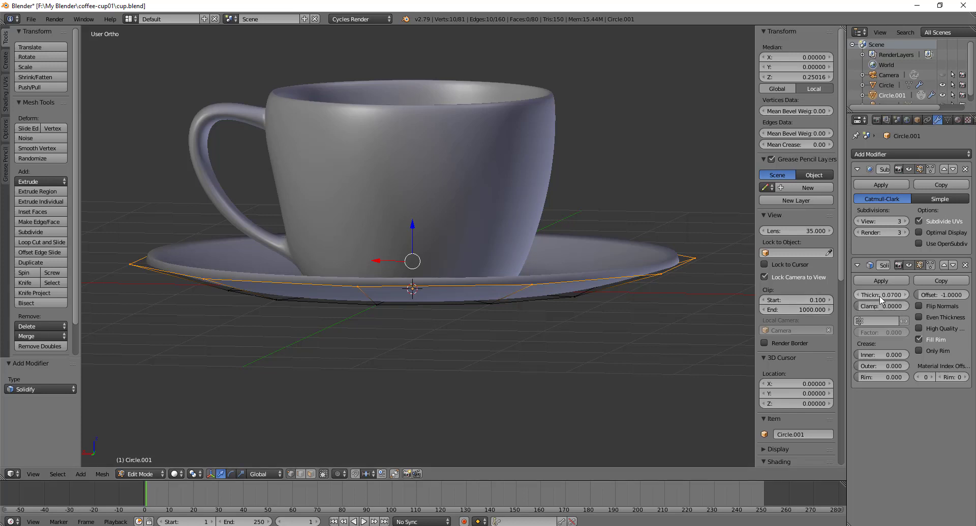
Step: Set the saucer's Solidify thickness to -0.07
click(875, 294)
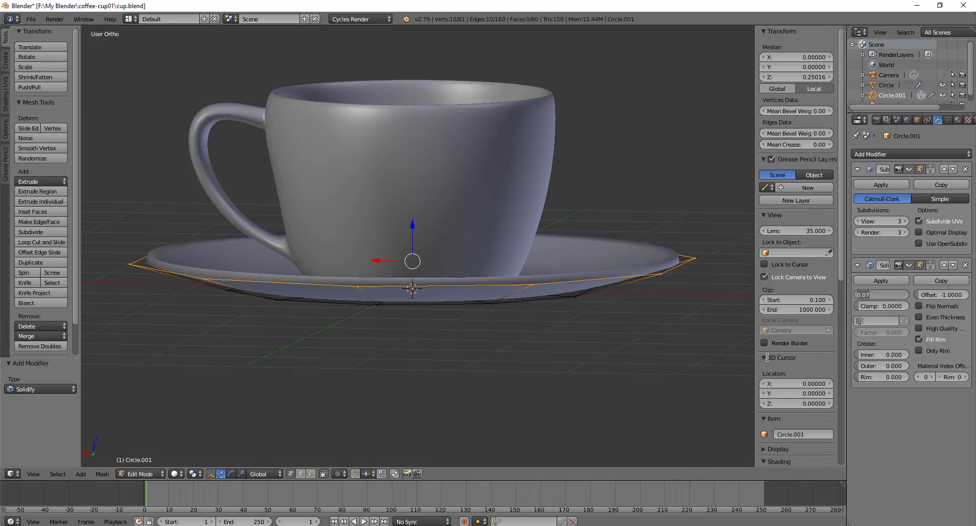
key(BackSpace)
text(-.07)
key(Return)
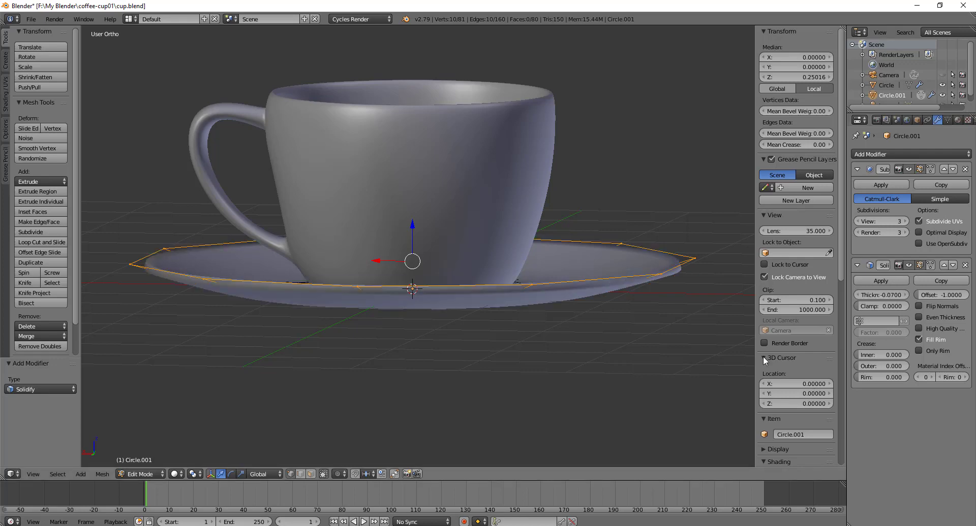
Step: Switch the saucer to Object Mode and apply its Solidify modifier
middle_drag(543, 375, 540, 331)
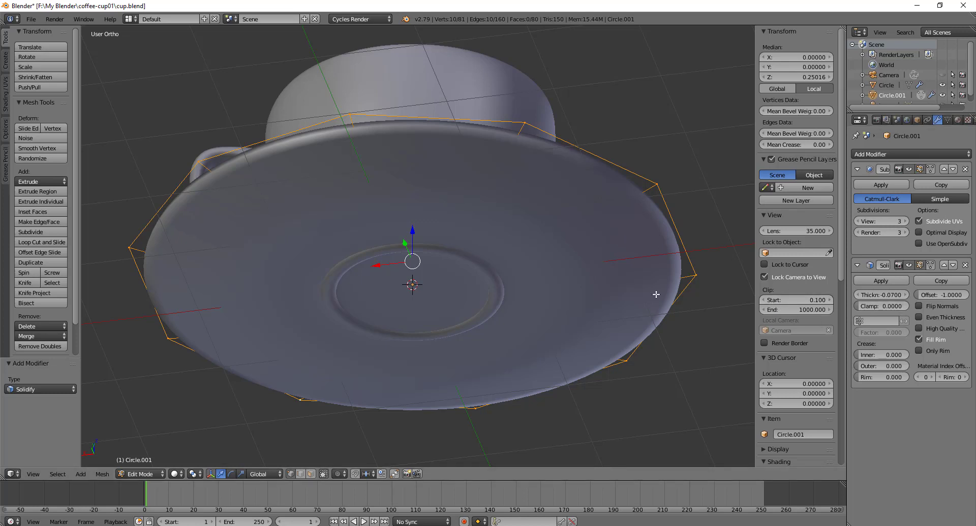
key(Tab)
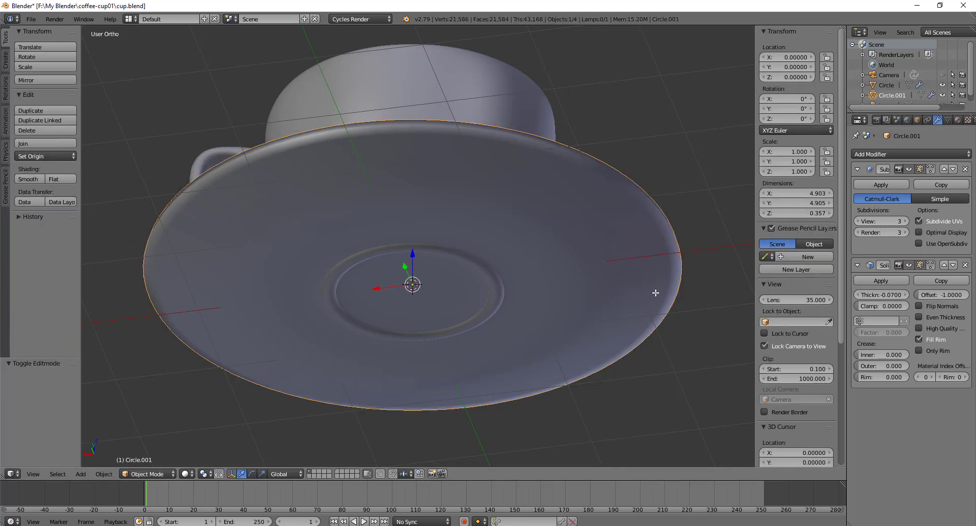
click(889, 280)
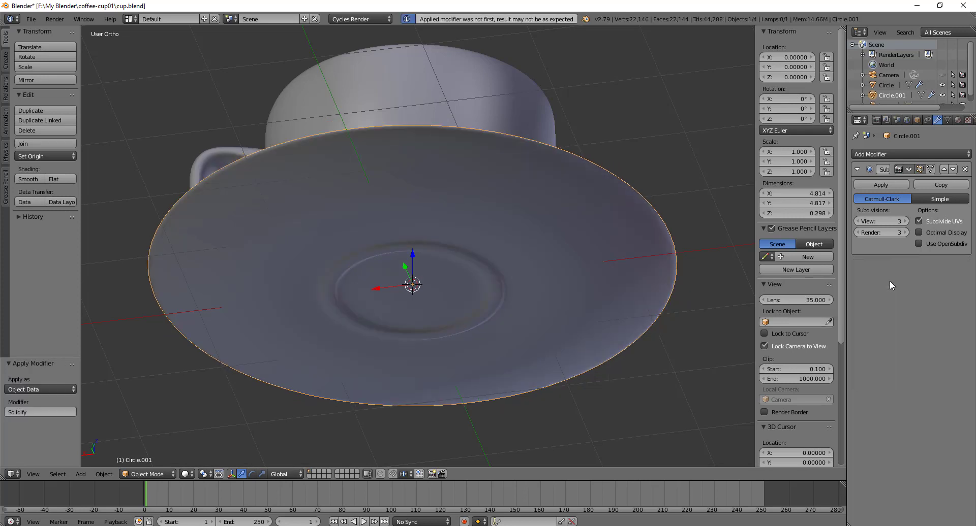
Step: In the saucer's Edit Mode, select the foot ring's face loop on the underside in face mode and expand the selection once
key(Tab)
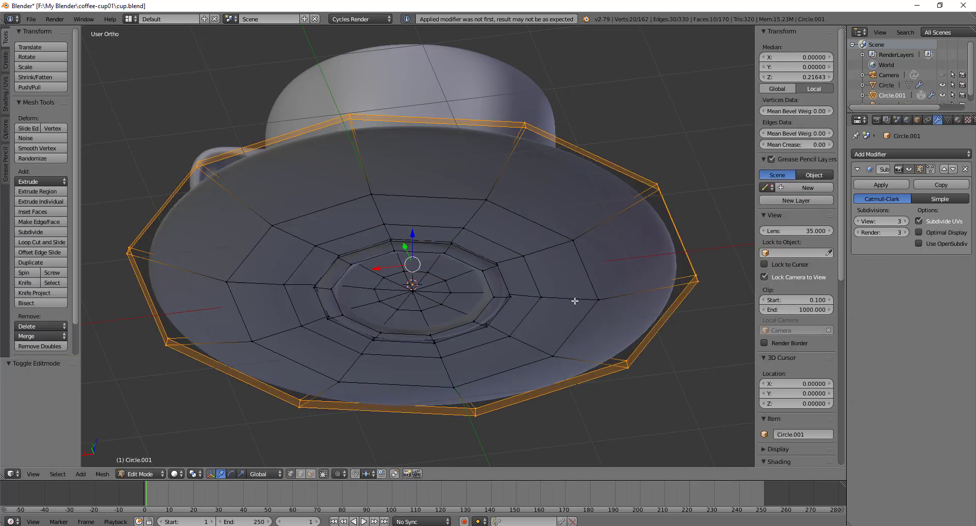
middle_drag(520, 316, 515, 294)
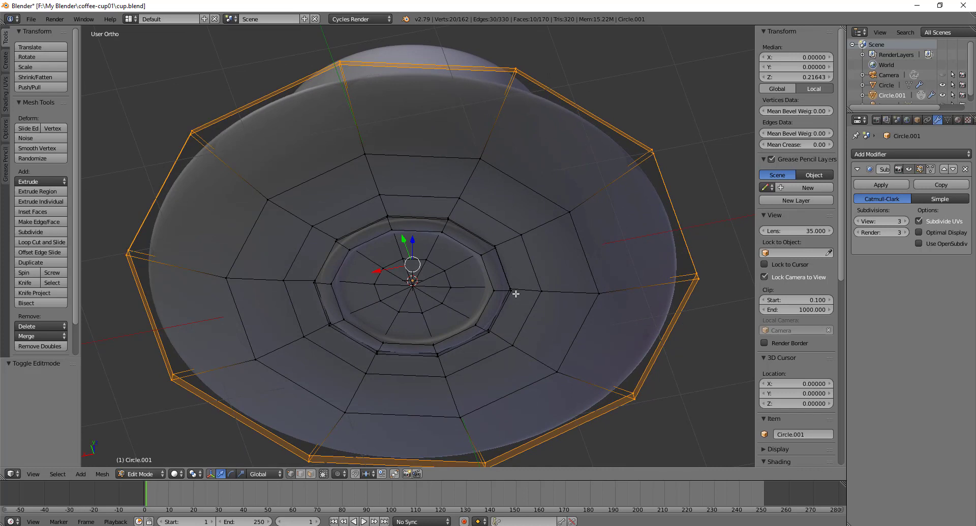
key(ctrl+Tab)
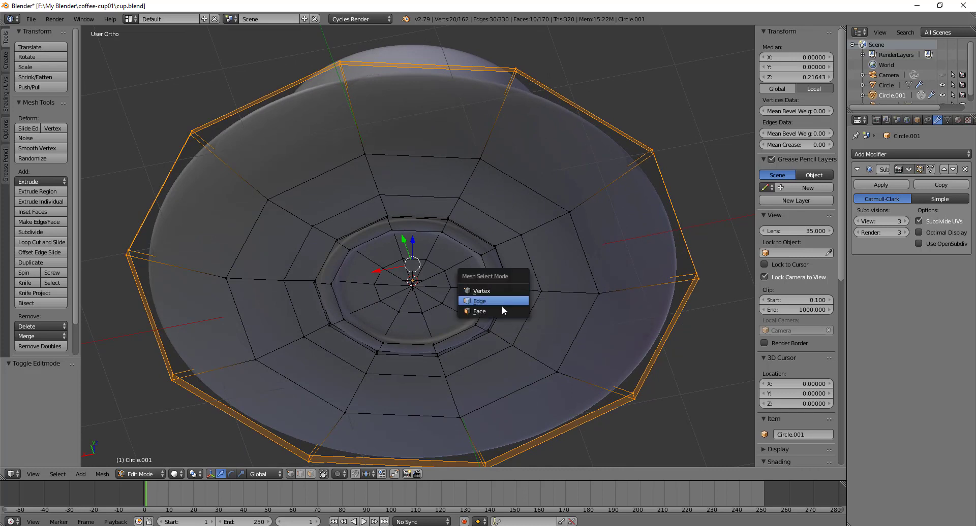
click(500, 311)
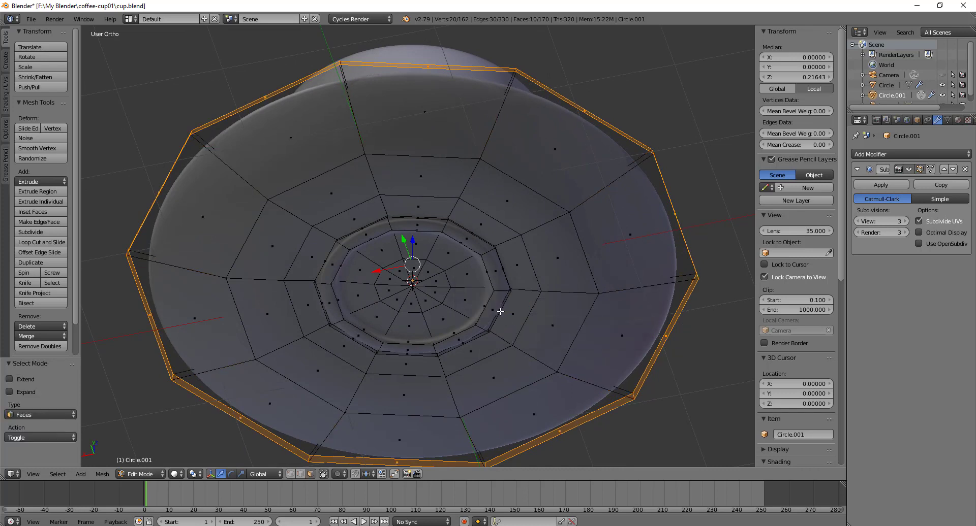
alt+click(488, 253)
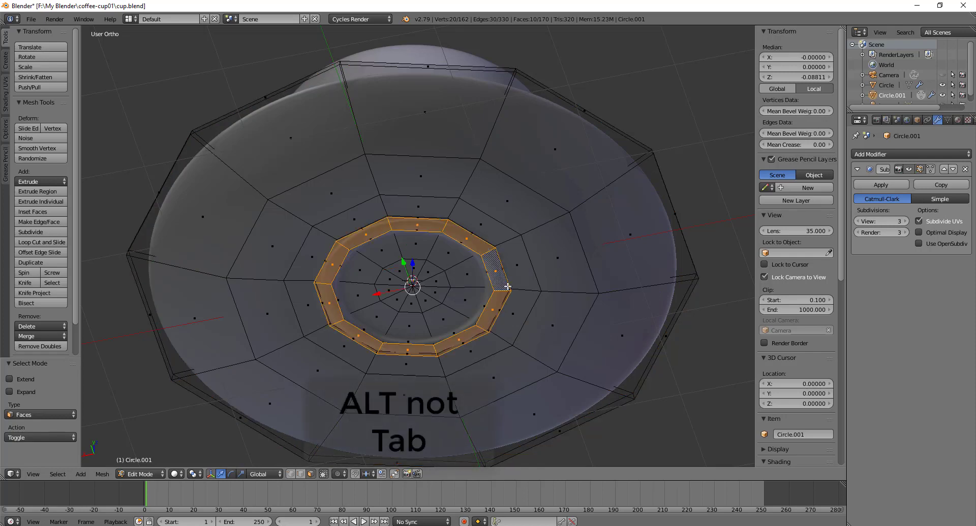
mouse_move(501, 283)
middle_down()
mouse_move(496, 320)
mouse_move(507, 293)
middle_up()
scroll(493, 313, up, 3)
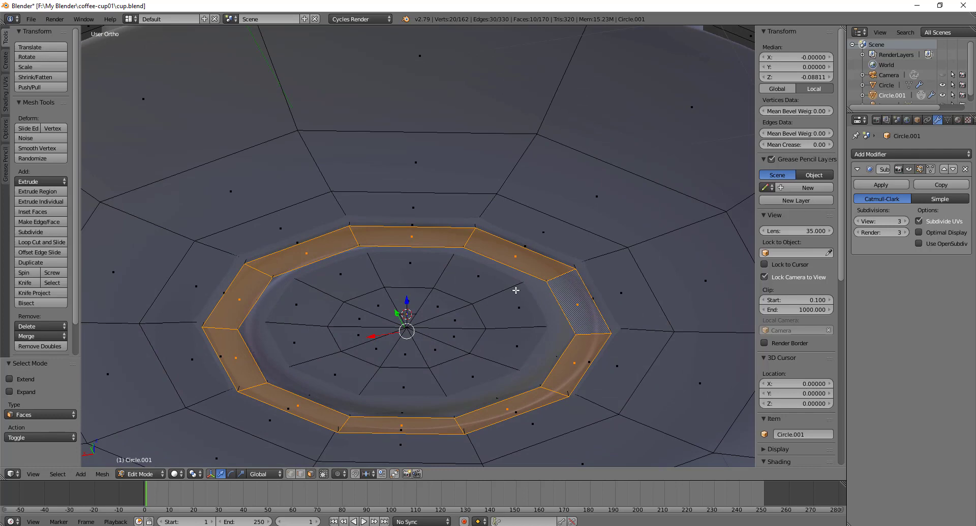
key(ctrl+KP_Add)
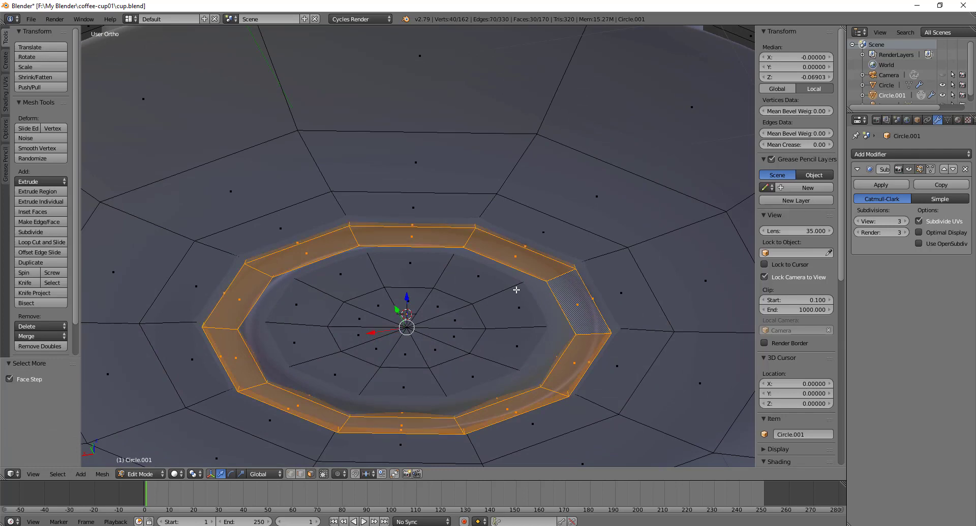
scroll(514, 320, down, 4)
mouse_move(500, 326)
middle_down()
mouse_move(514, 192)
mouse_move(497, 328)
mouse_move(501, 317)
middle_up()
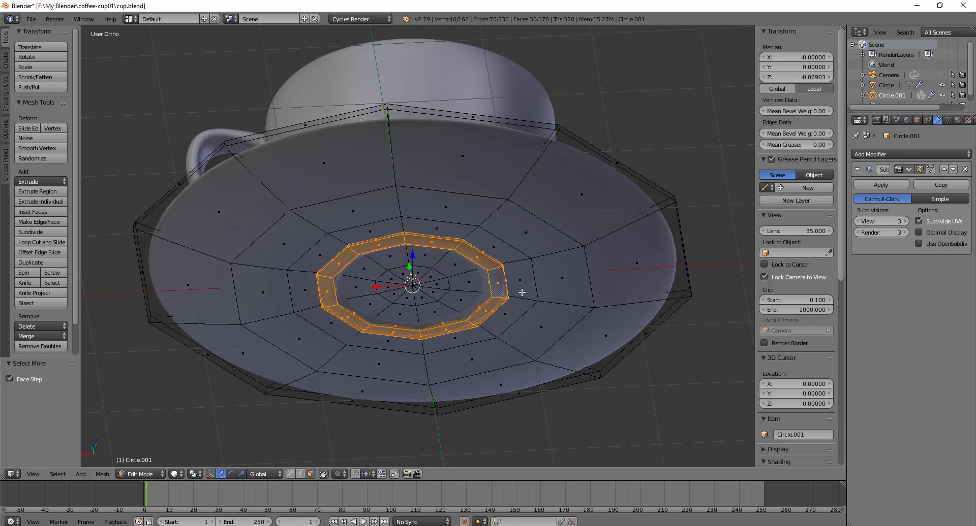
Step: Add the face loop just outside the foot ring to the selection and scale it by about 1.279 in X and Y only
alt+shift+click(517, 262)
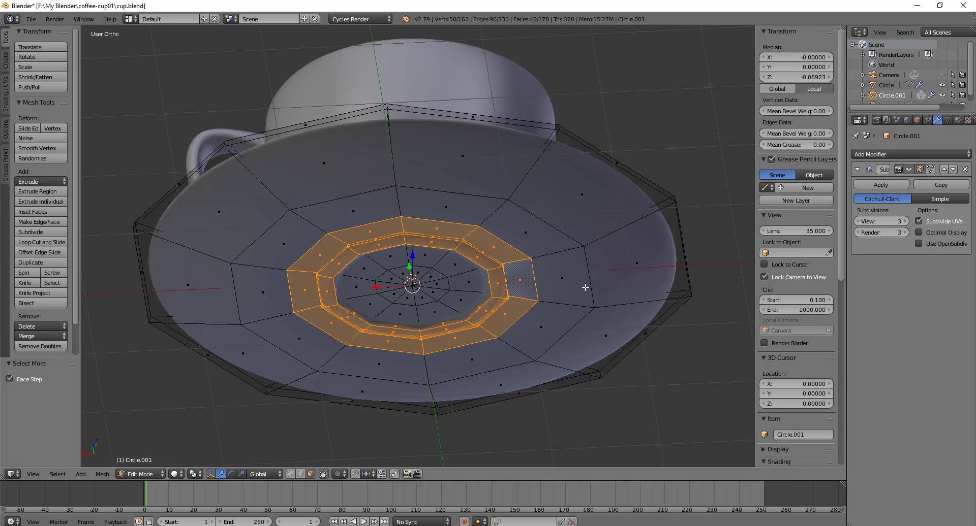
key(s)
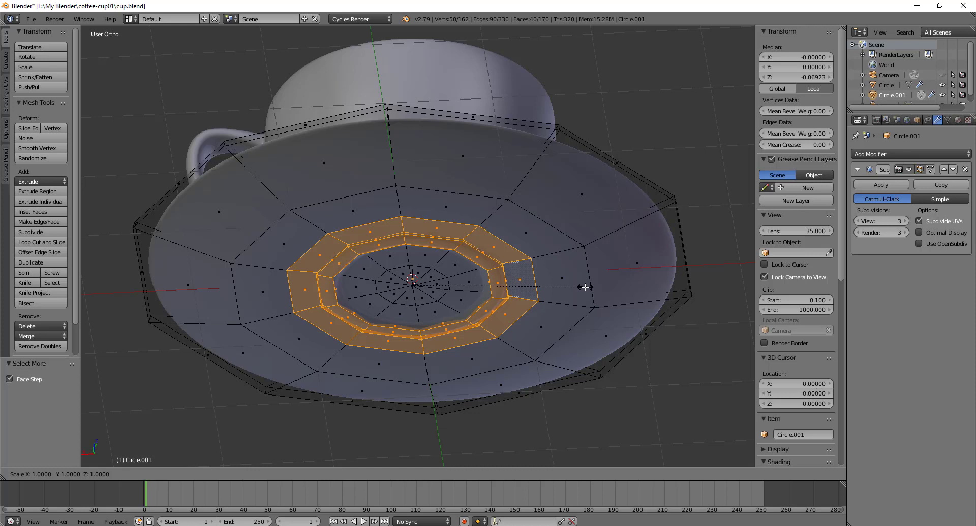
key(shift+z)
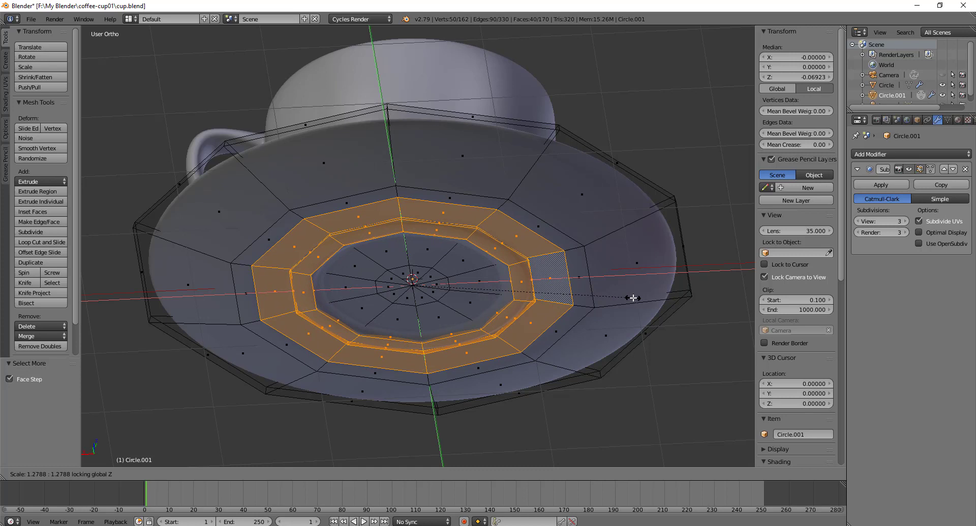
click(632, 298)
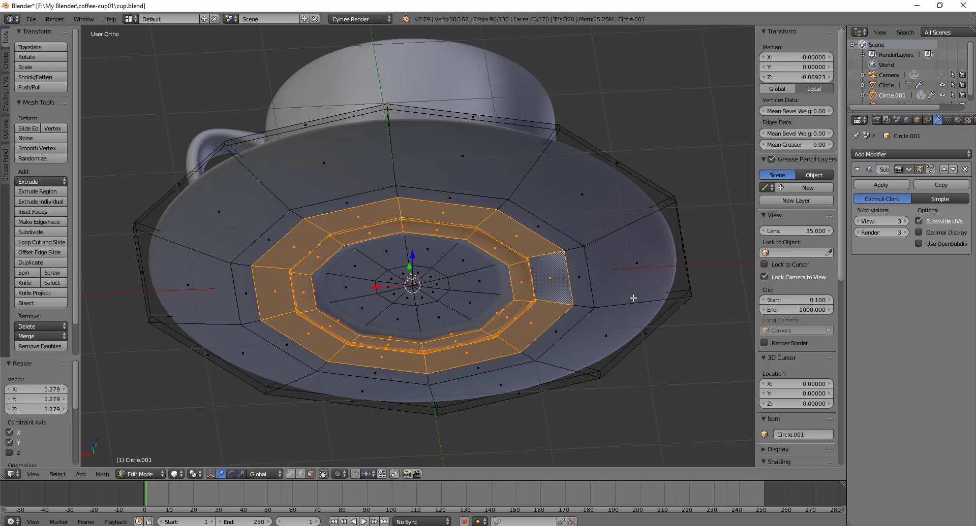
Step: Add the next outer face loop, scale the selection by about 1.137 in X and Y only, and return to Object Mode
alt+shift+click(573, 248)
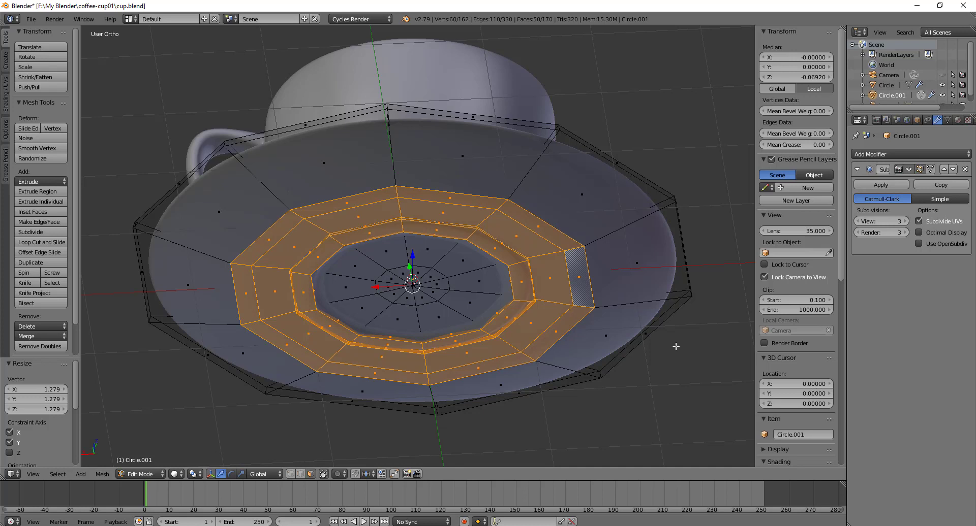
key(s)
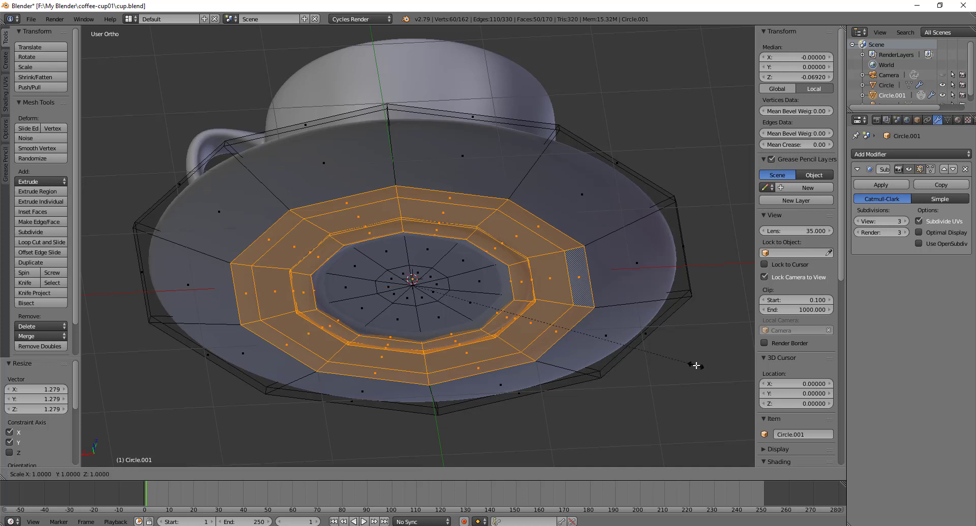
key(shift+z)
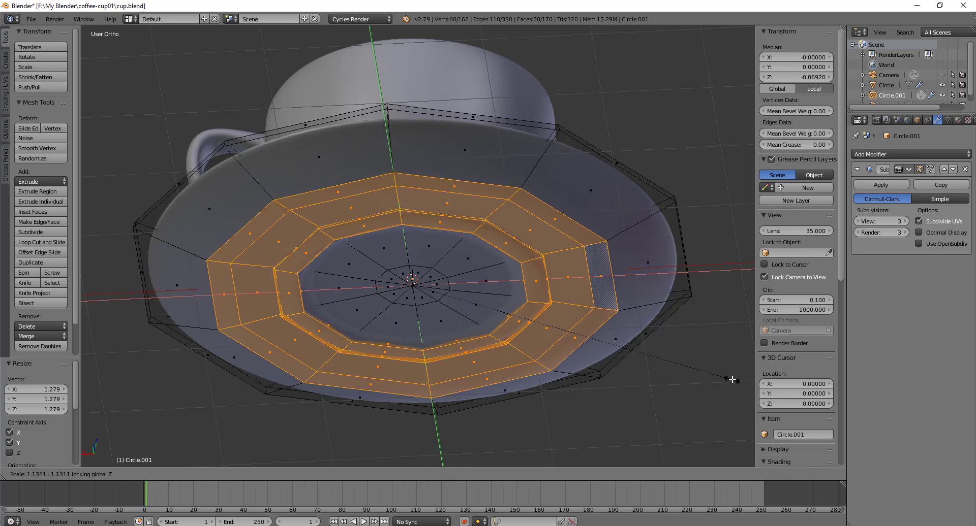
click(733, 380)
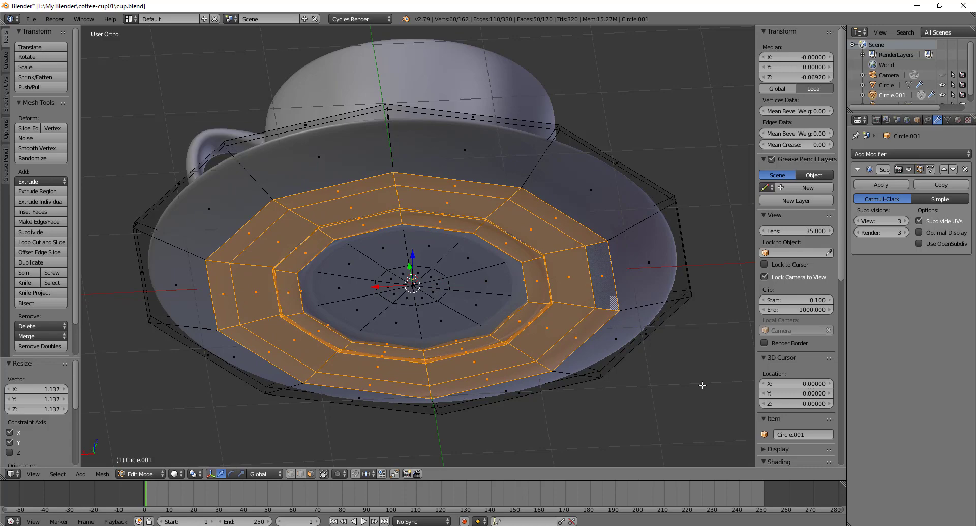
middle_drag(631, 389, 640, 411)
key(a)
key(Tab)
middle_drag(662, 295, 644, 281)
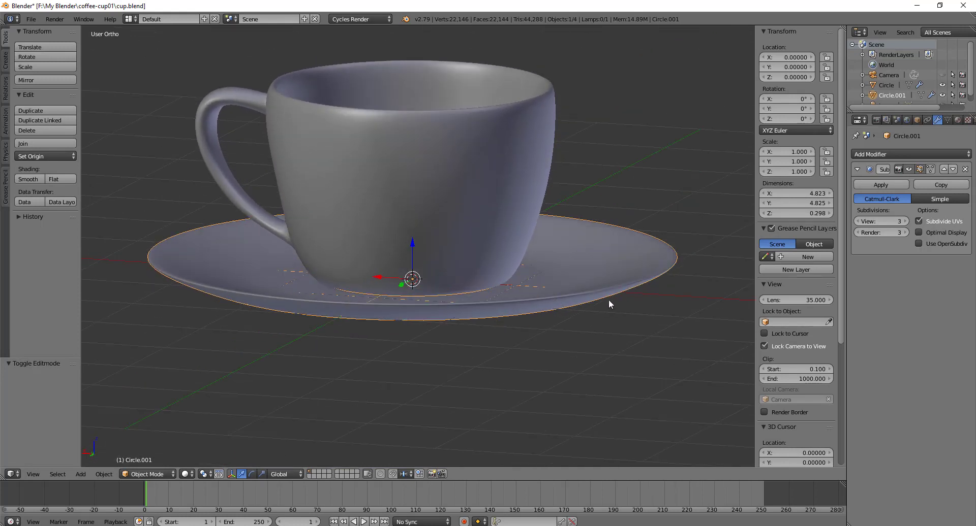
Step: Bevel the lower edge loop of the saucer's rim in edge select mode with an offset of about 0.027 and one segment
key(Tab)
scroll(623, 288, up, 5)
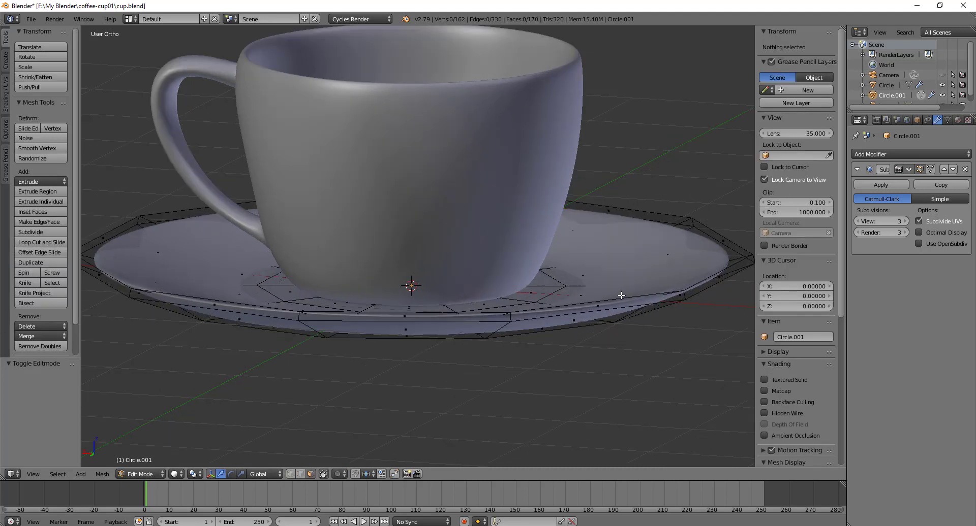
middle_drag(683, 342, 572, 304)
middle_drag(567, 304, 587, 297)
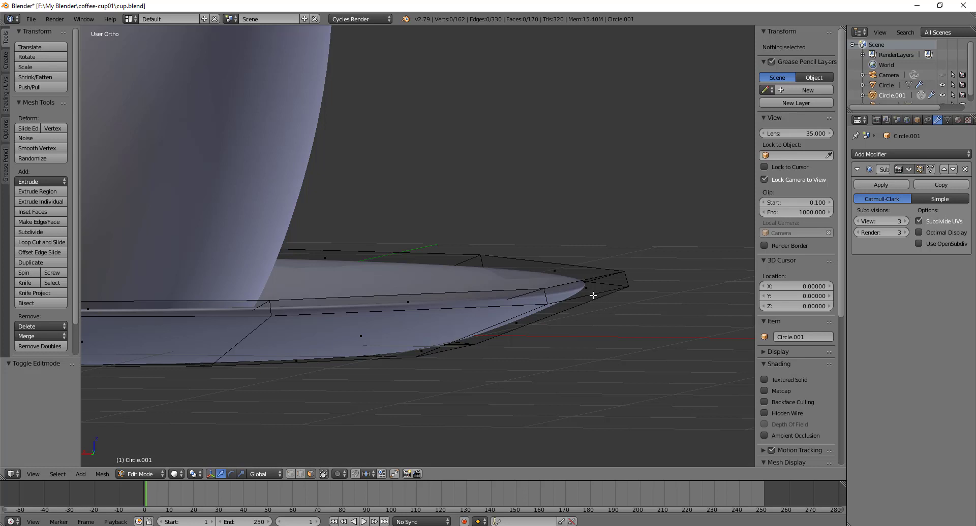
key(ctrl+Tab)
click(574, 285)
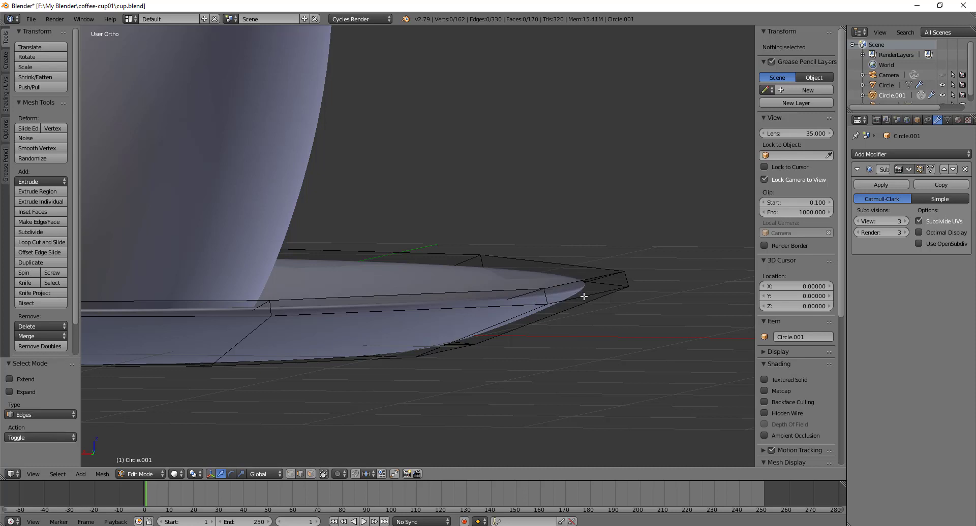
alt+click(557, 300)
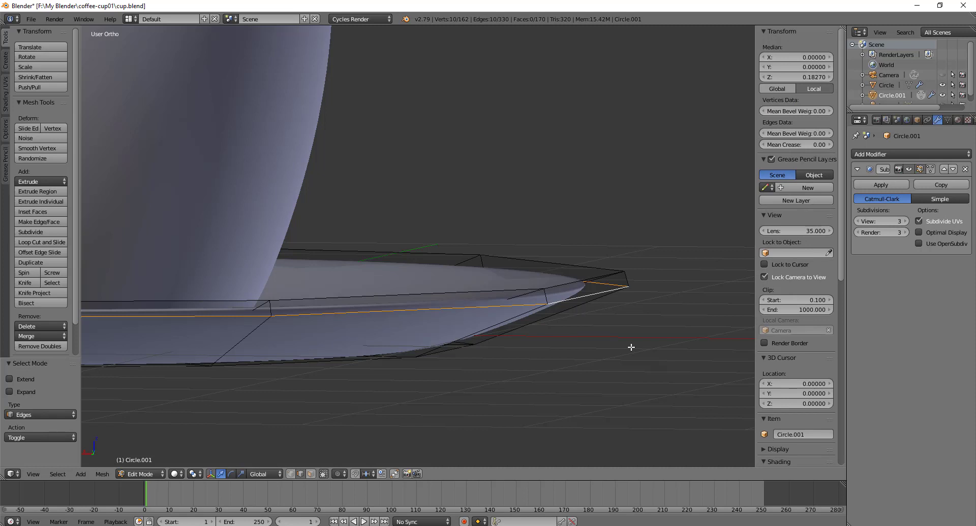
key(ctrl+b)
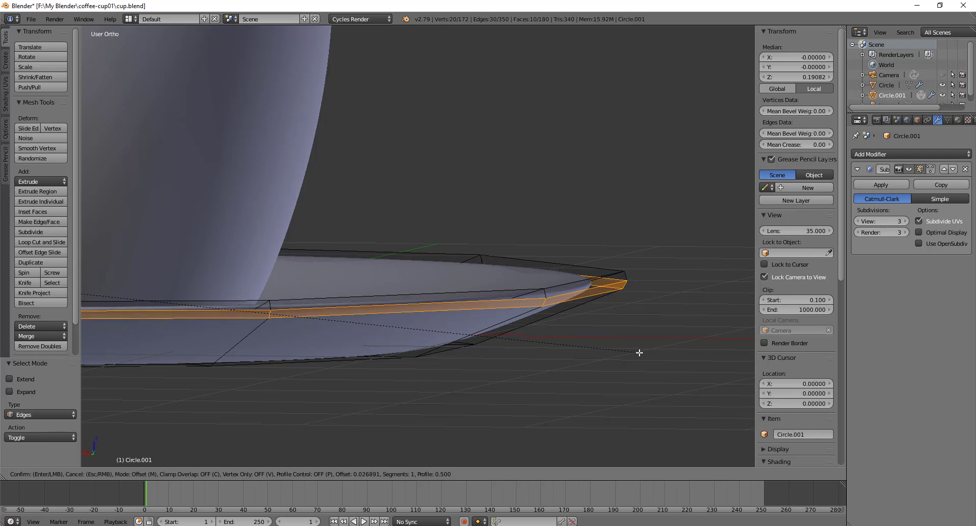
click(639, 352)
mouse_move(621, 333)
middle_down()
mouse_move(638, 323)
mouse_move(630, 346)
mouse_move(625, 318)
middle_up()
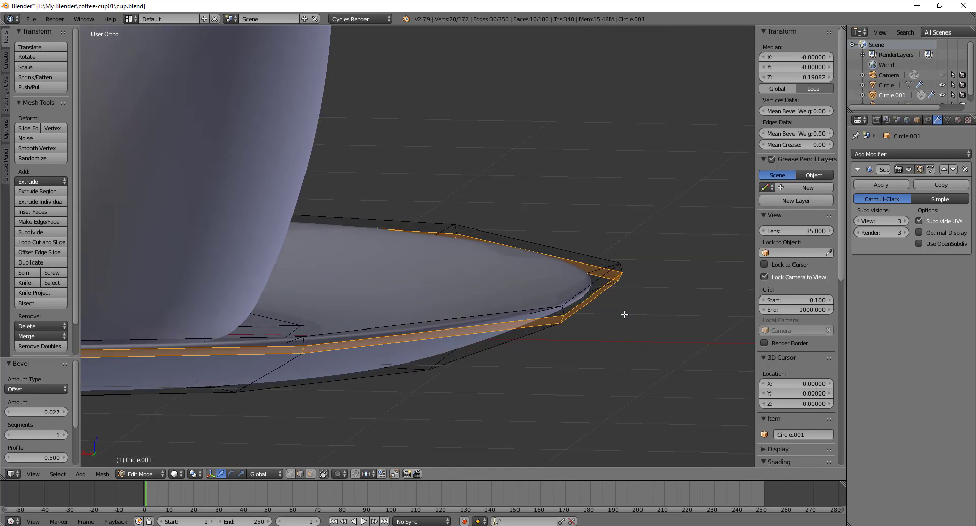
Step: Bevel the upper outer edge loop of the saucer's rim by about 0.018 with one segment and return to Object Mode
alt+right_click(609, 272)
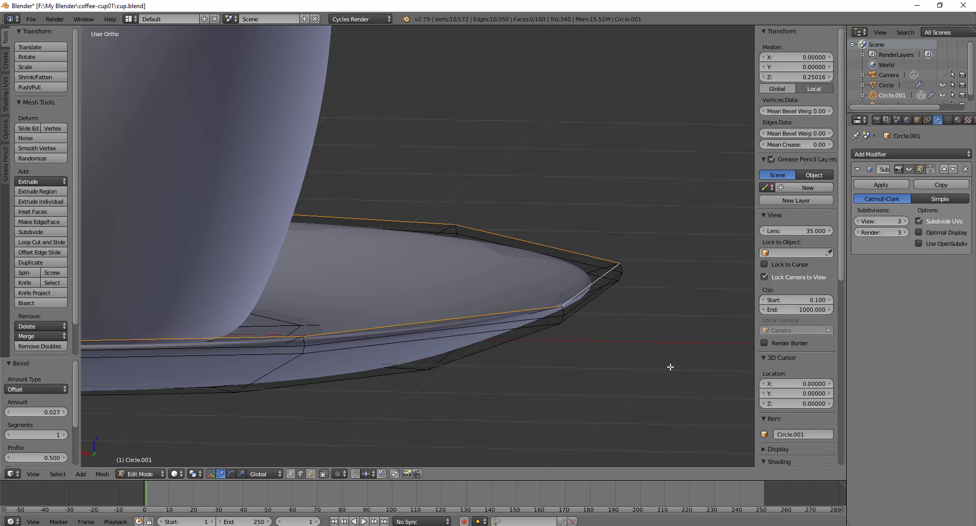
key(ctrl+b)
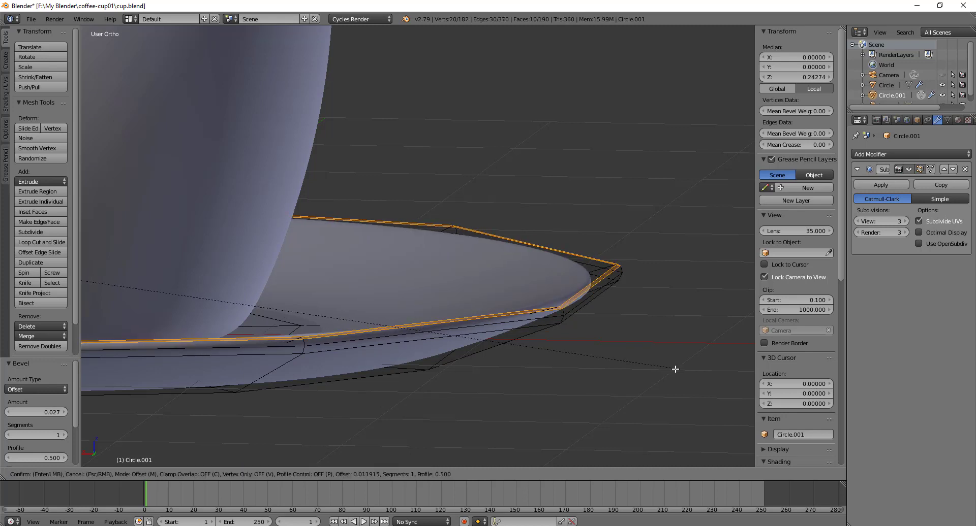
click(676, 369)
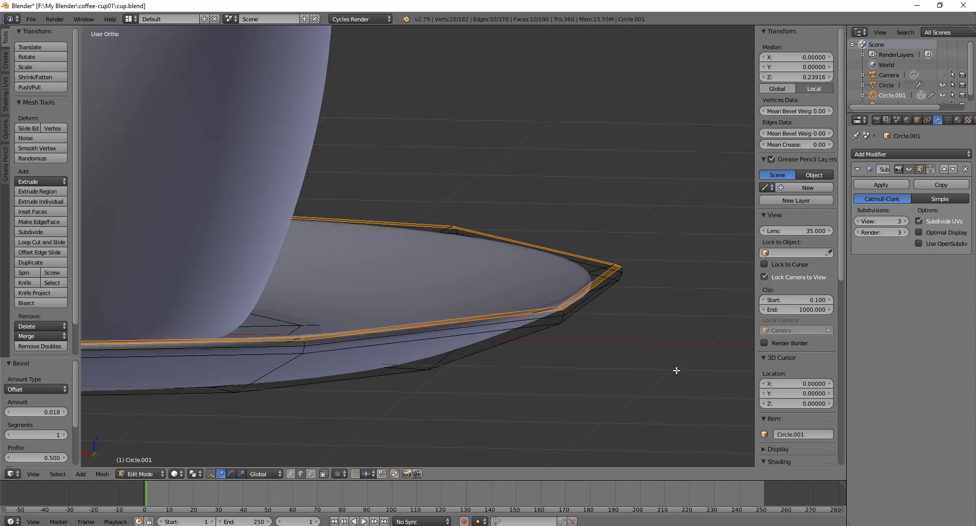
middle_drag(675, 370, 654, 374)
key(Tab)
scroll(570, 363, down, 4)
scroll(526, 366, down, 4)
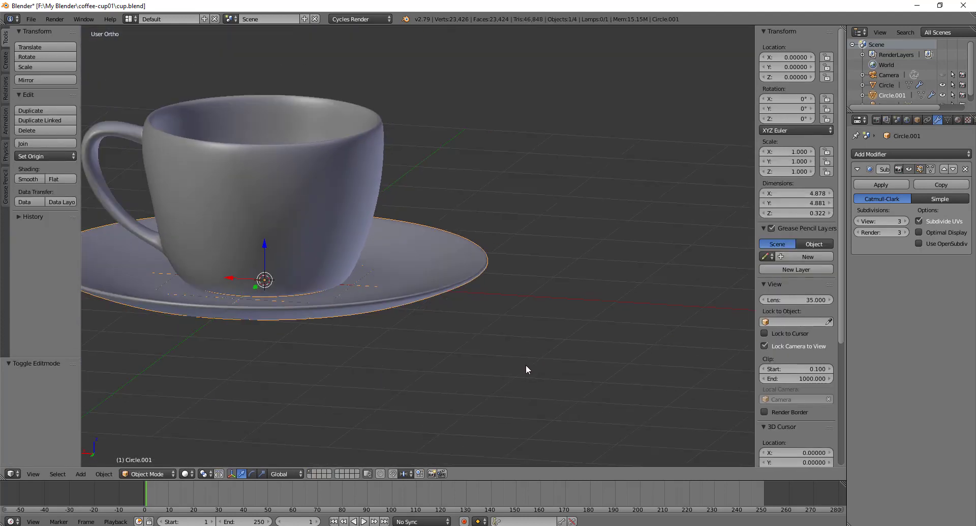
middle_drag(525, 365, 467, 366)
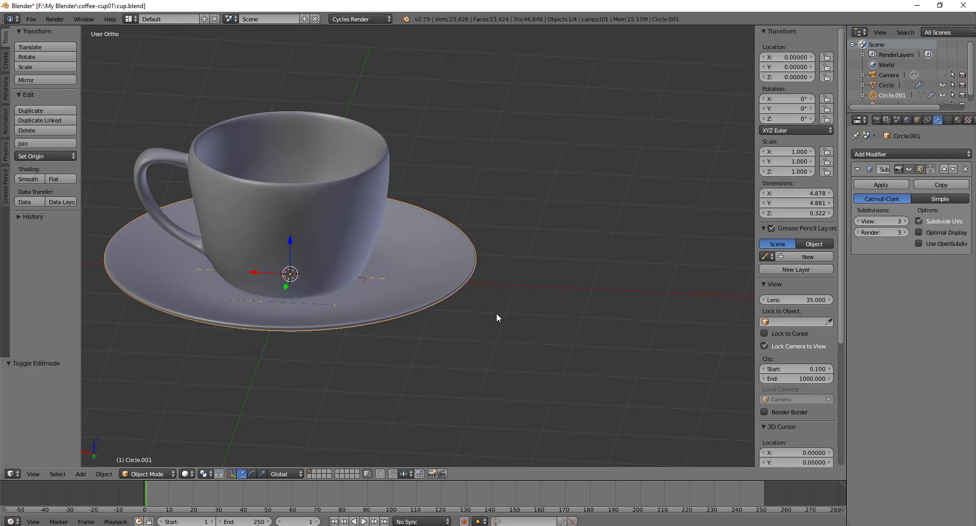
Step: Select the inner and outer edge loops of the cup's top rim in Edit Mode
middle_drag(405, 202, 474, 278)
scroll(474, 280, up, 3)
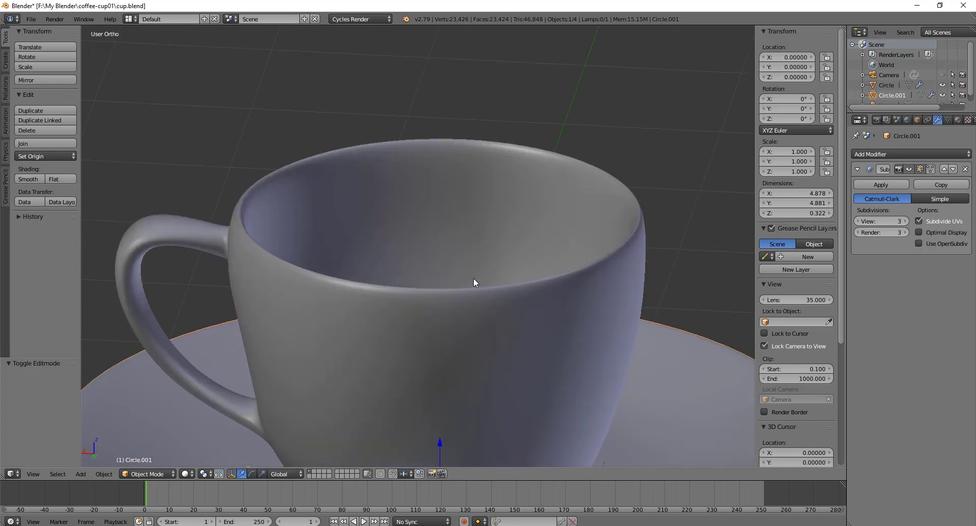
right_click(506, 301)
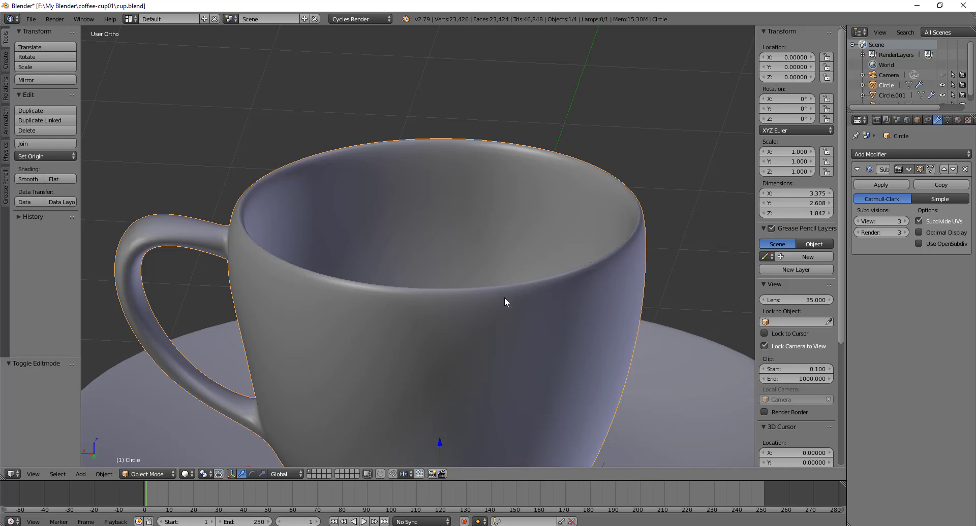
key(Tab)
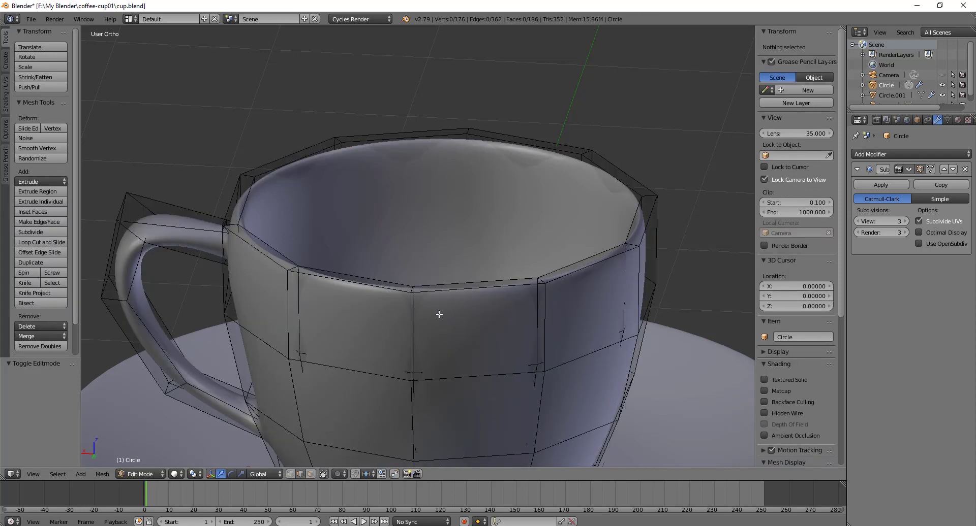
alt+right_click(333, 146)
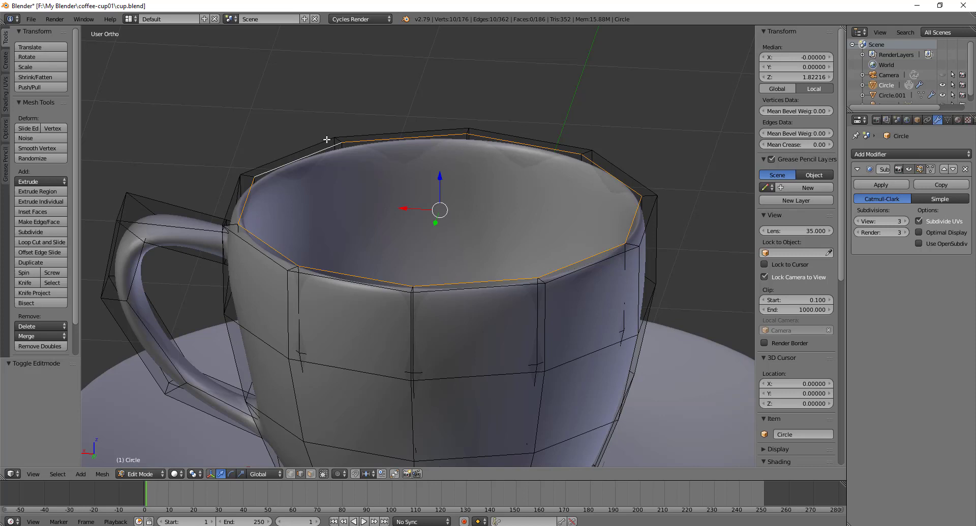
alt+shift+right_click(326, 139)
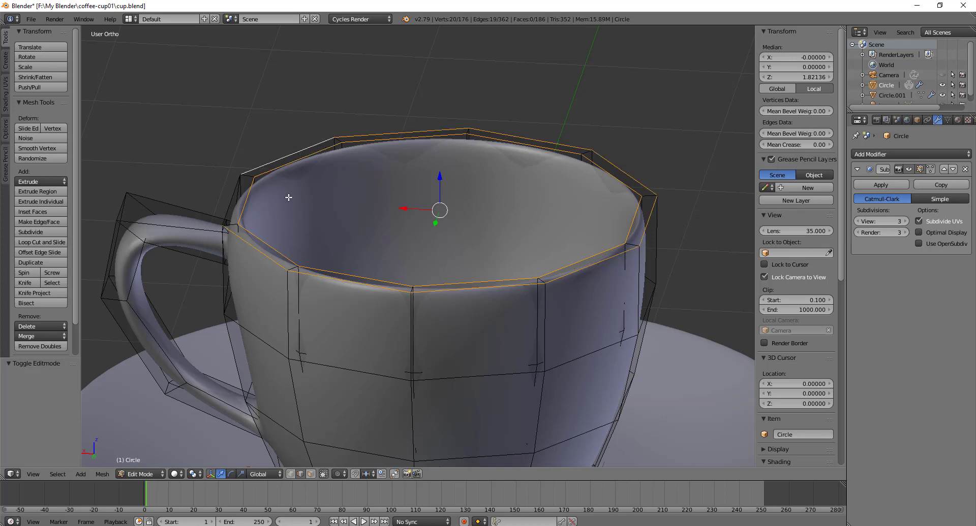
shift+right_click(228, 194)
middle_drag(320, 219, 561, 216)
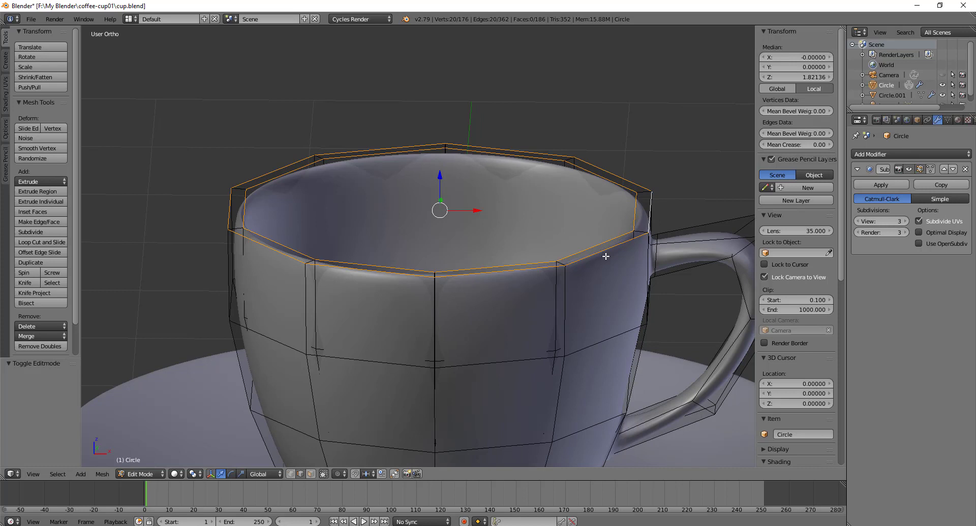
Step: Bevel the cup's inner and outer rim loops by about 0.018 with one segment and return to Object Mode
key(ctrl+b)
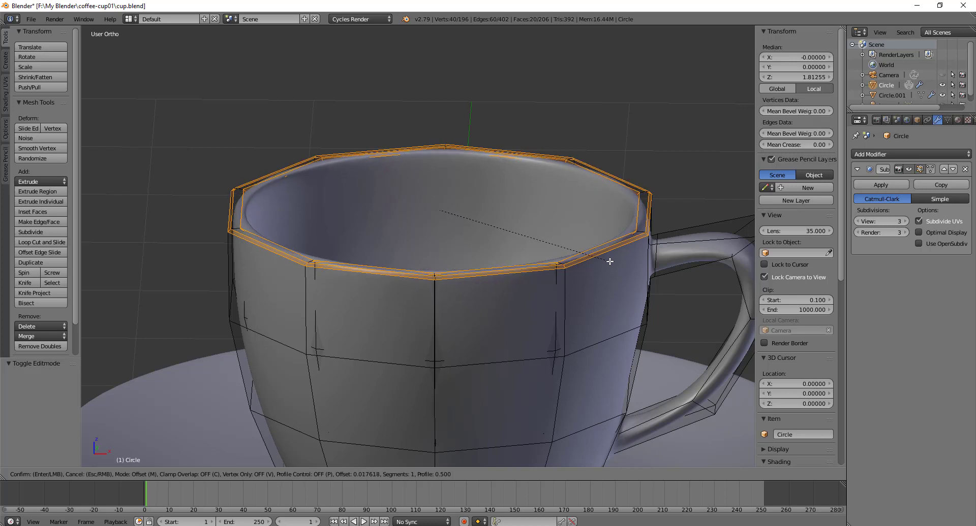
click(610, 261)
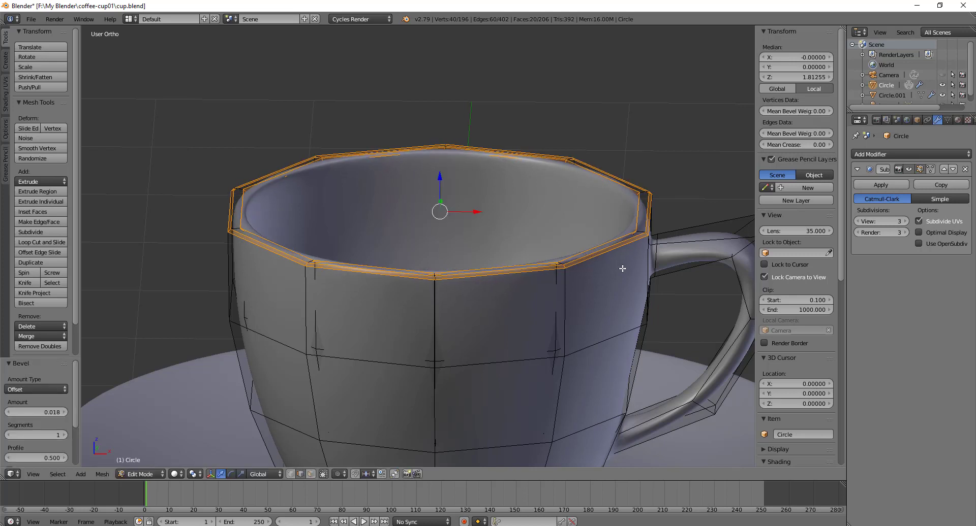
middle_drag(620, 268, 624, 273)
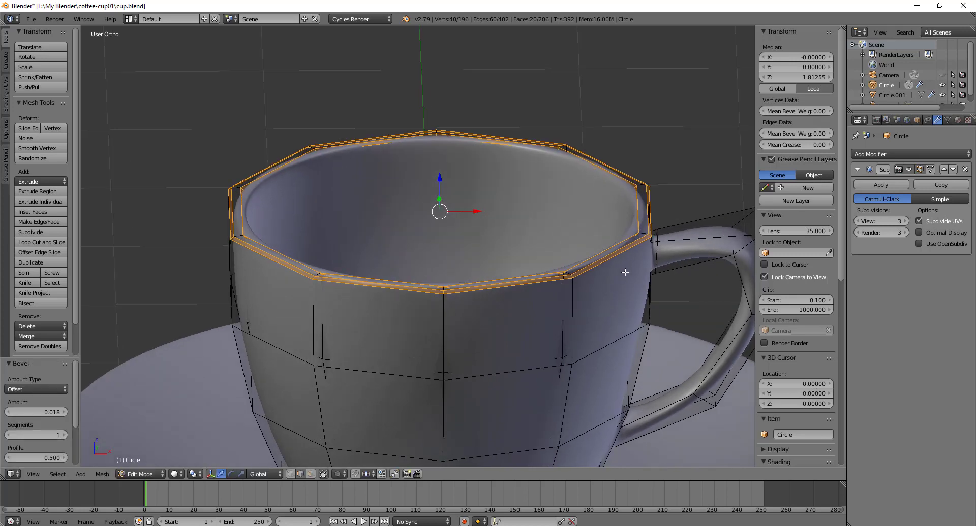
key(a)
key(Tab)
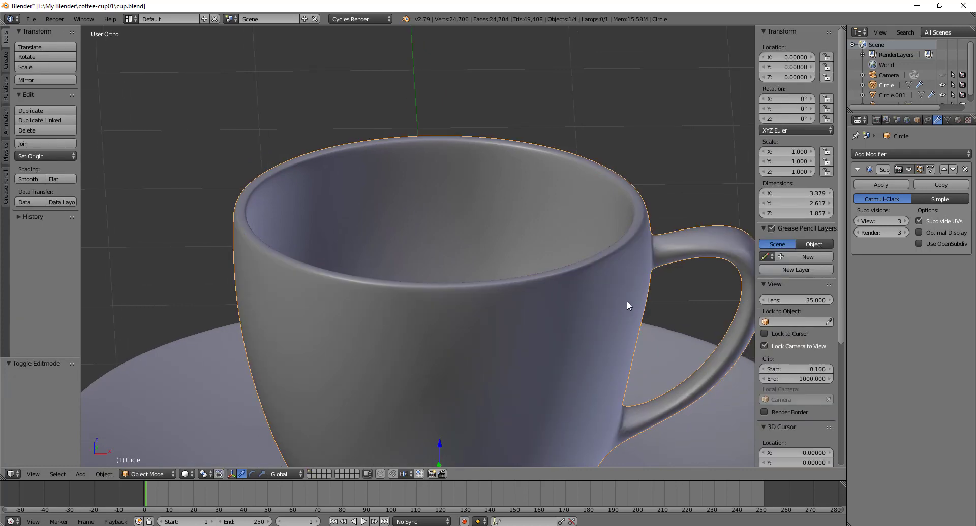
middle_drag(640, 288, 615, 291)
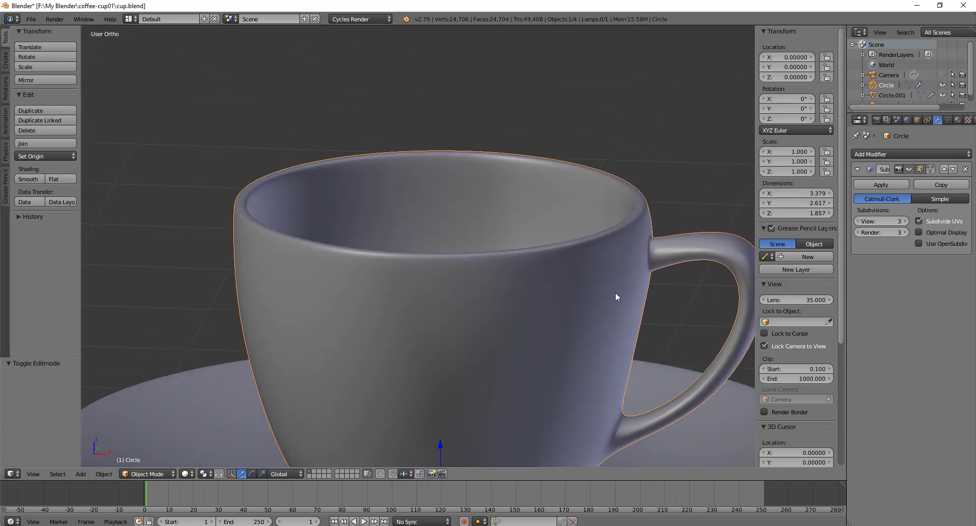
Step: Return to Edit Mode on the cup and undo the rim bevel, keeping both rim loops selected
key(Tab)
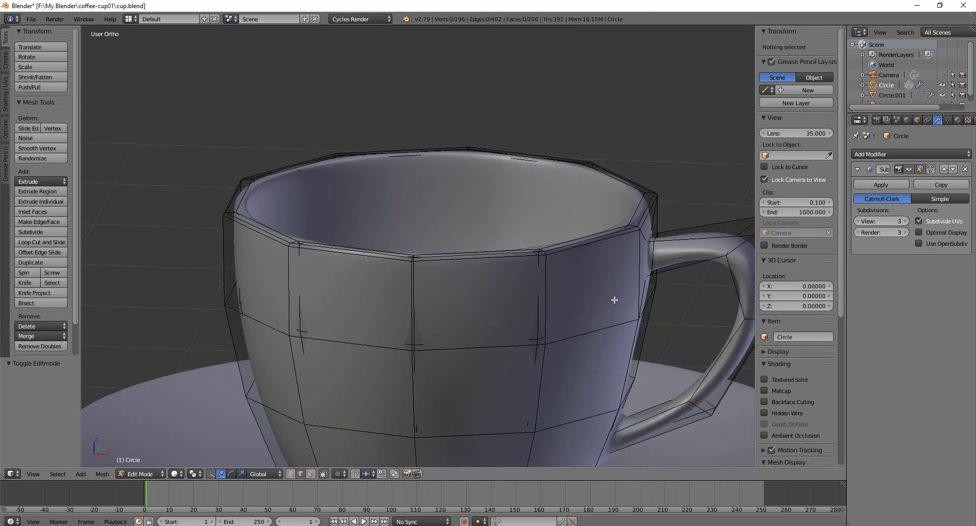
key(alt+h)
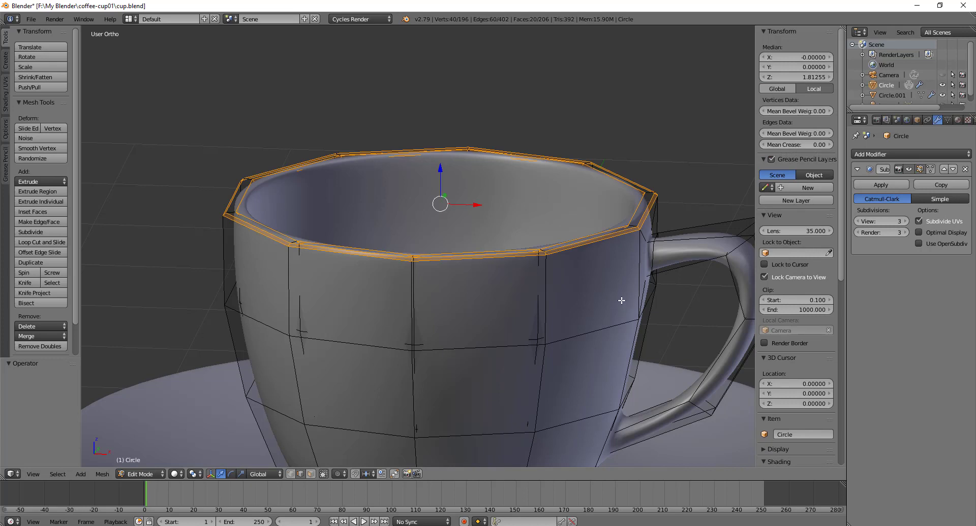
key(ctrl+z)
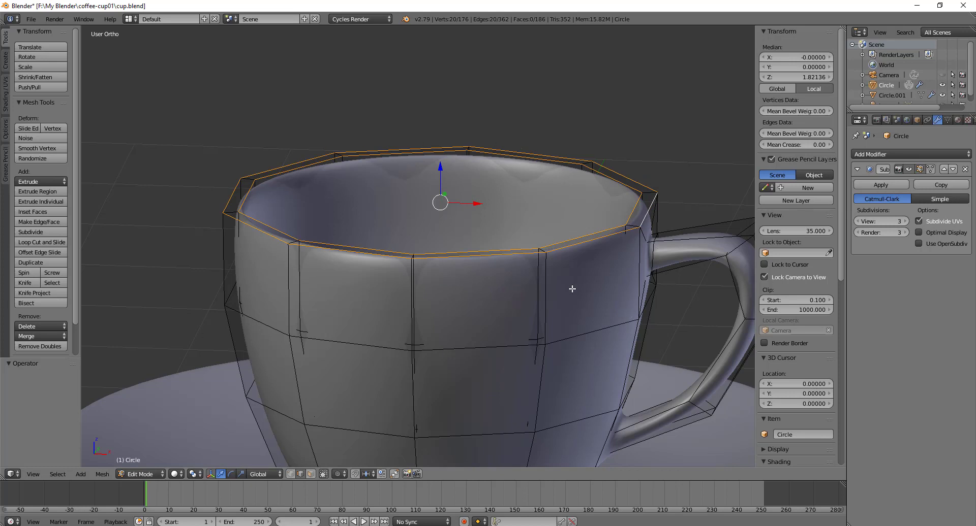
Step: Bevel both rim loops of the cup by about 0.030 with one segment and return to Object Mode
key(ctrl+b)
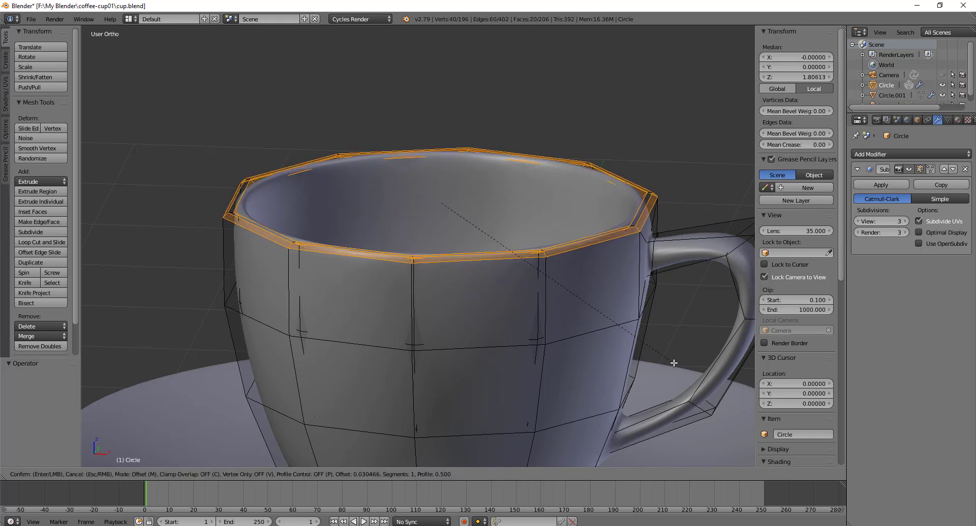
click(674, 362)
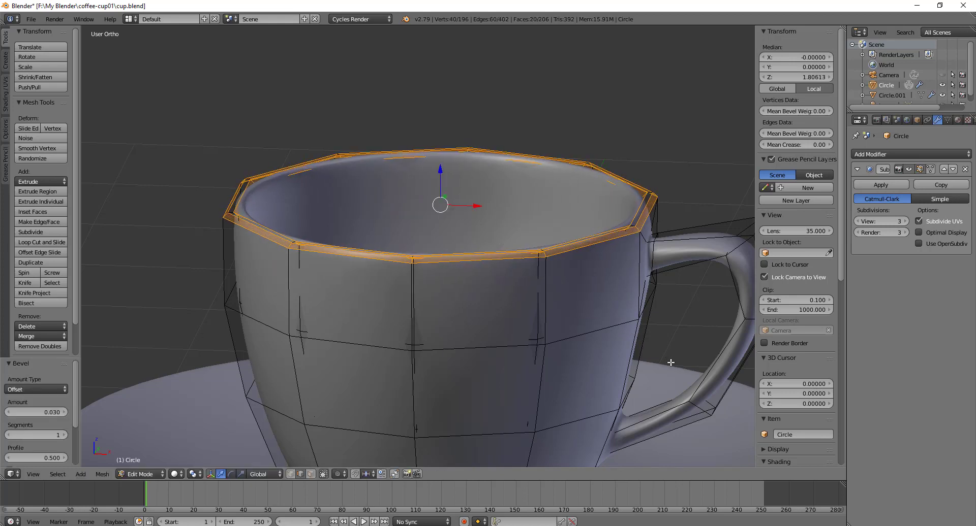
middle_drag(623, 351, 622, 353)
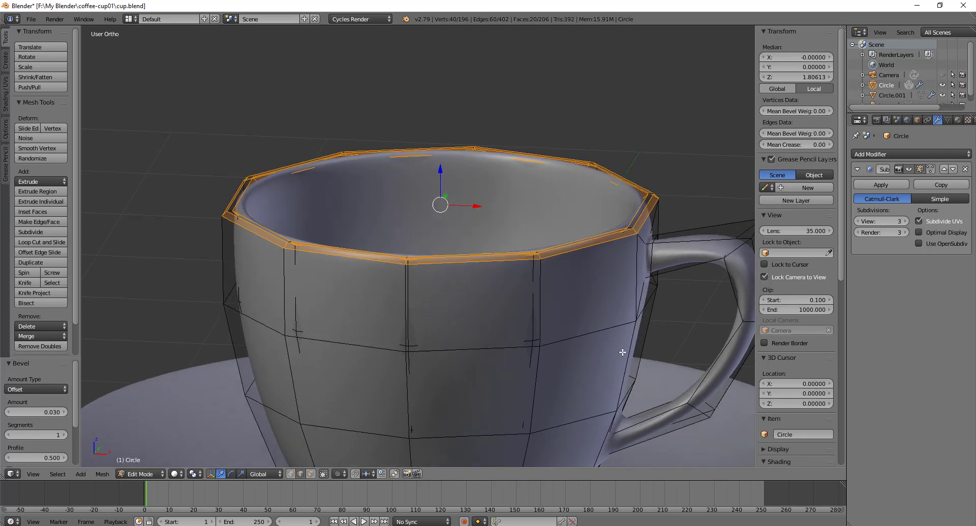
key(a)
key(Tab)
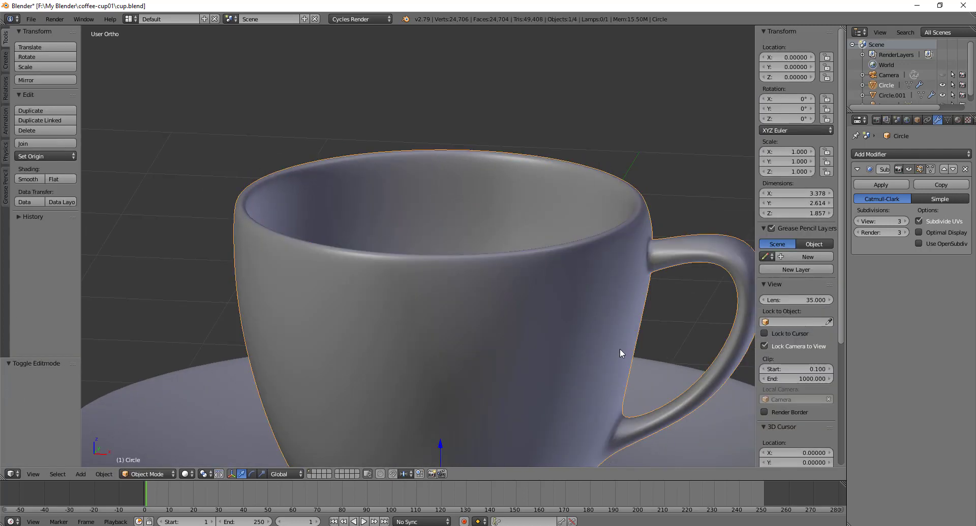
Step: Create a new material for the cup and name it "cup"
middle_drag(620, 348, 639, 359)
scroll(640, 357, down, 5)
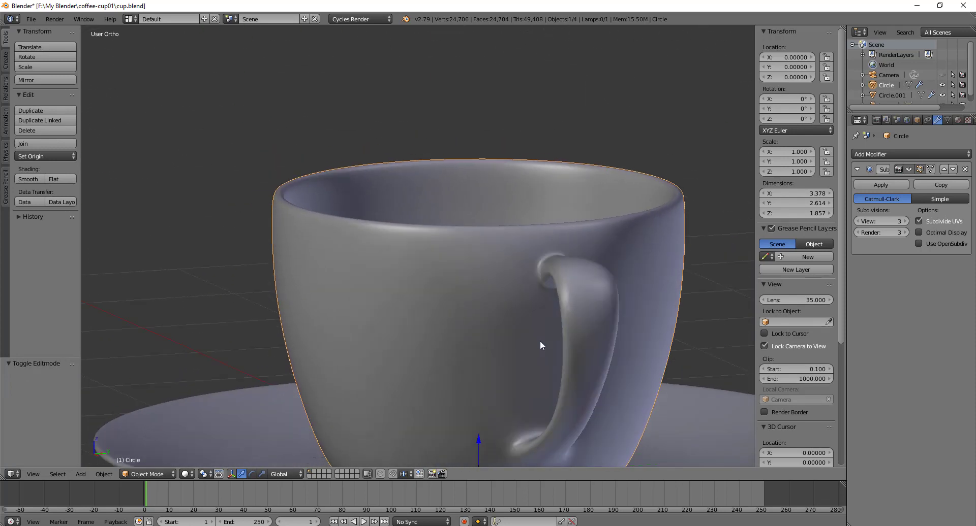
middle_drag(540, 344, 556, 376)
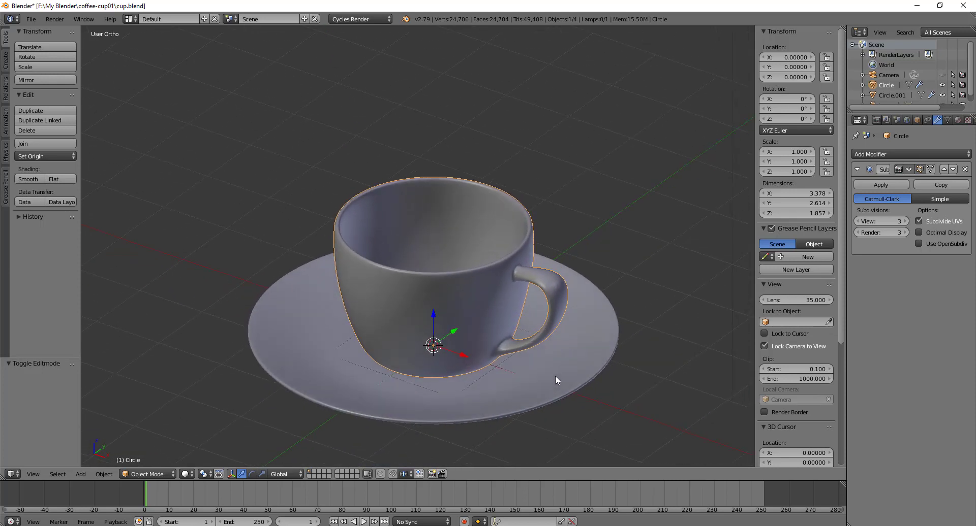
mouse_move(594, 338)
middle_down()
mouse_move(415, 346)
mouse_move(550, 348)
mouse_move(601, 323)
middle_up()
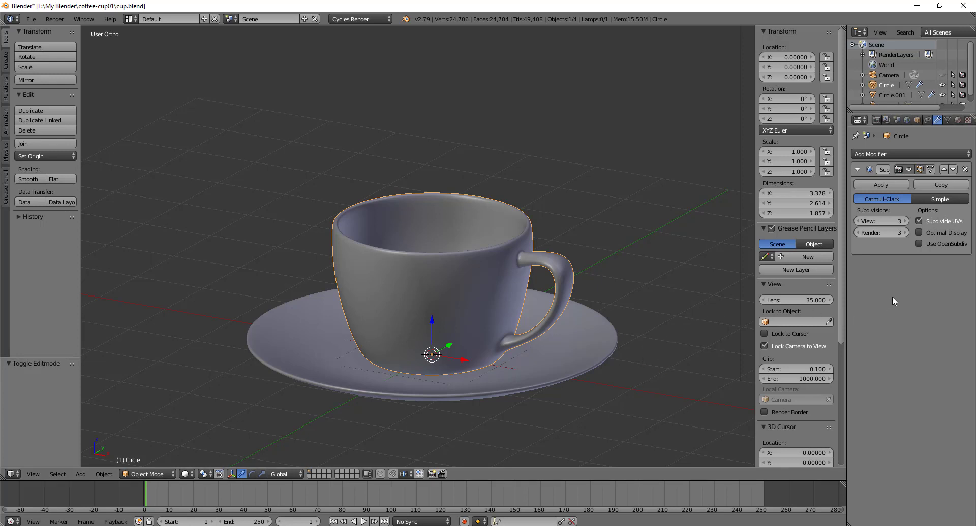
click(958, 120)
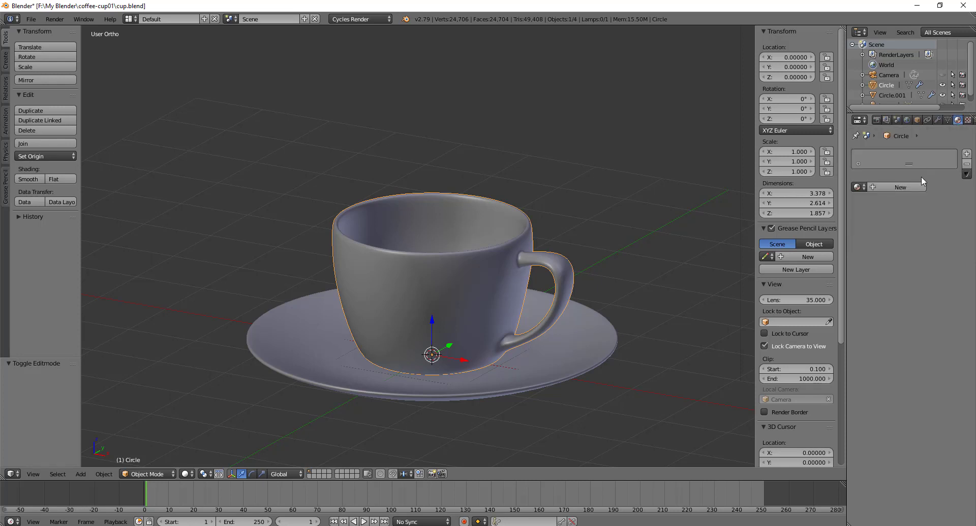
click(907, 185)
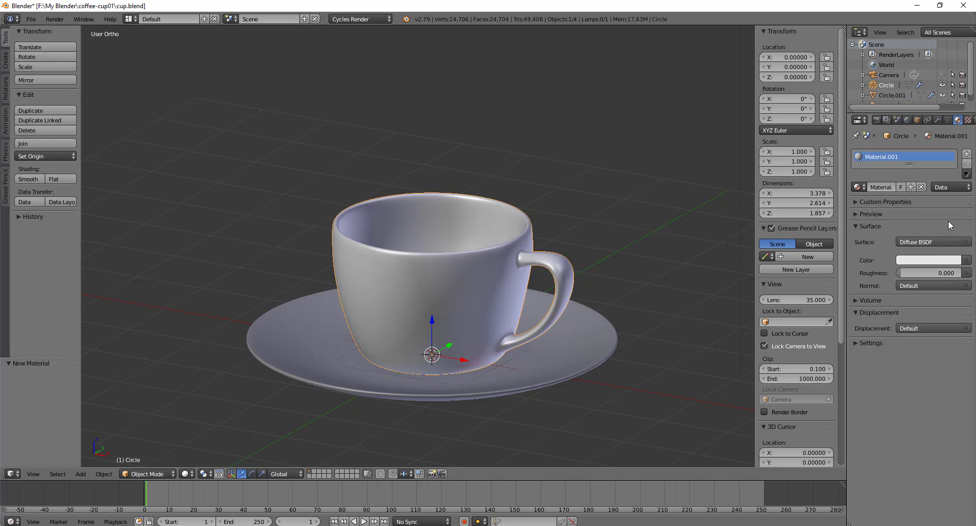
double_click(888, 156)
text(cup)
Step: Set the cup material's surface shader to Principled BSDF
click(948, 242)
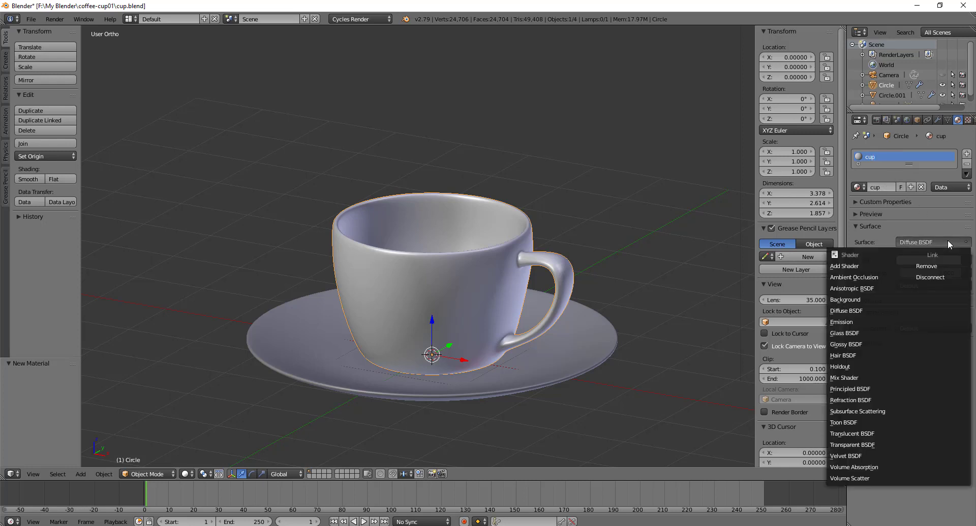
click(858, 344)
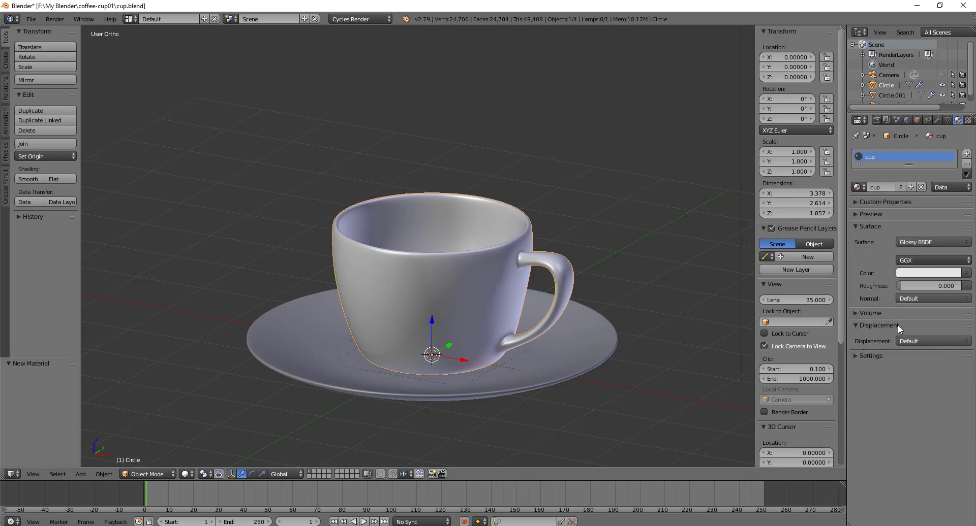
click(941, 241)
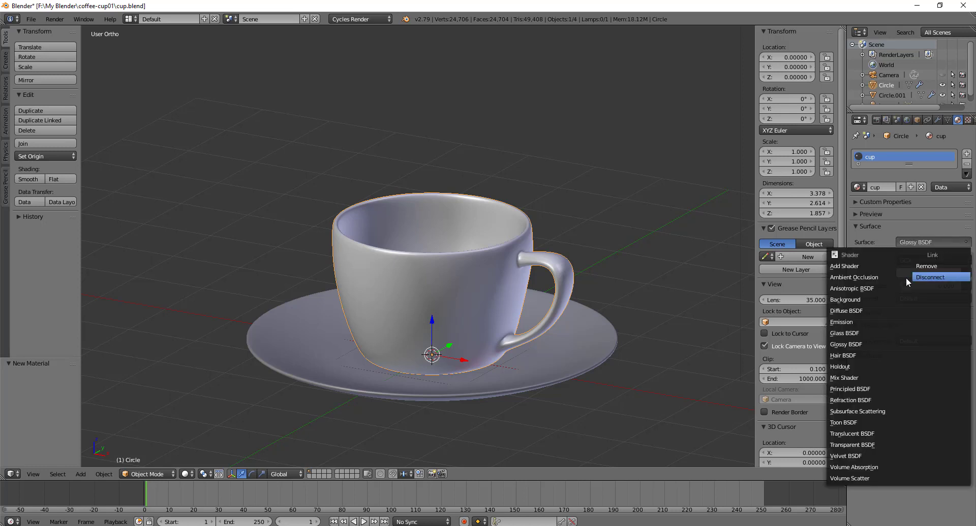
click(877, 388)
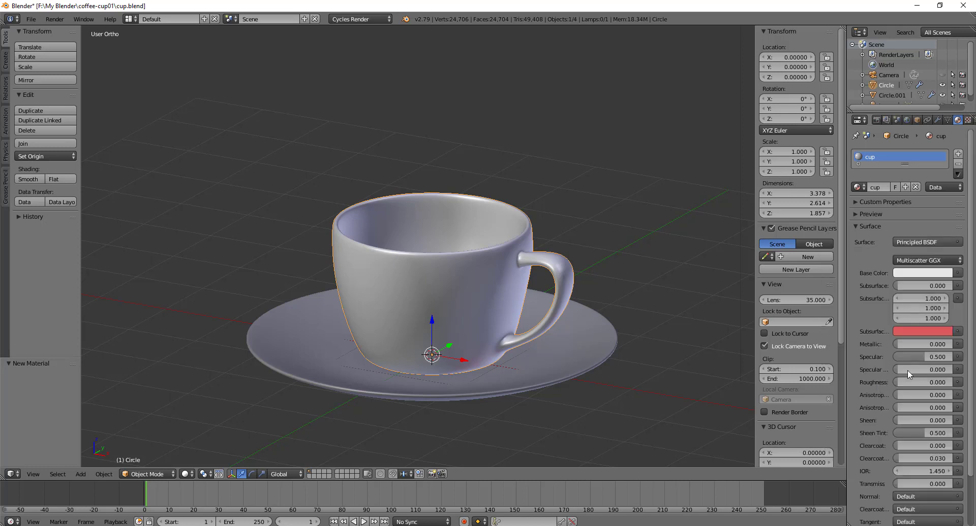
Step: Set the base color of the cup material to a dark purple
click(957, 273)
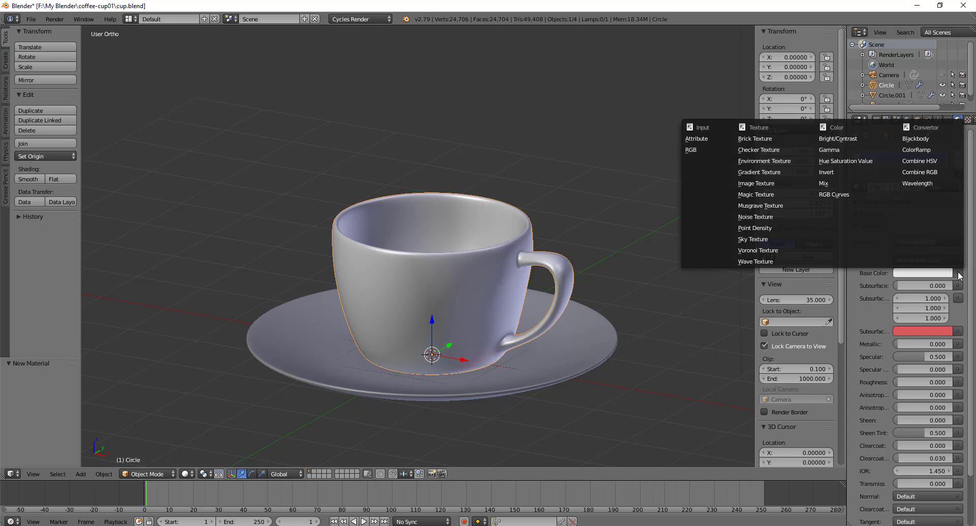
click(938, 275)
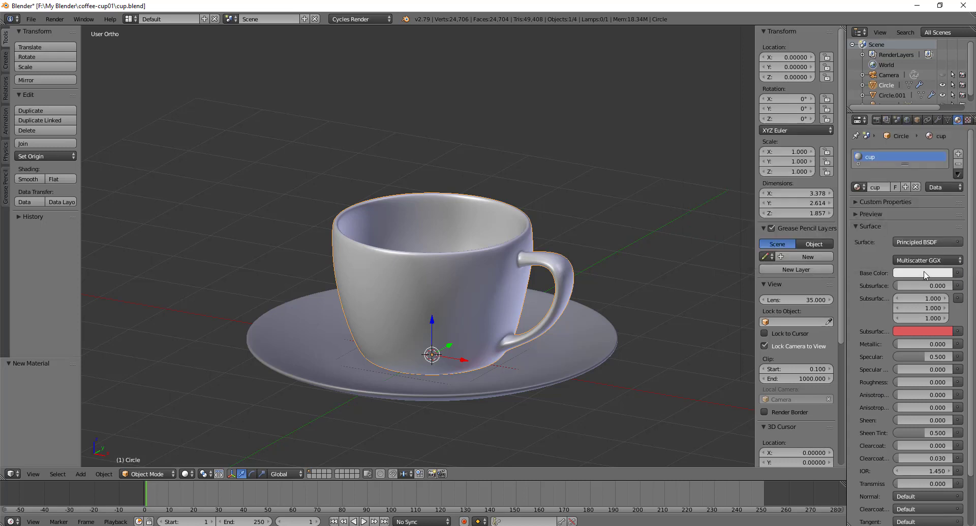
click(923, 274)
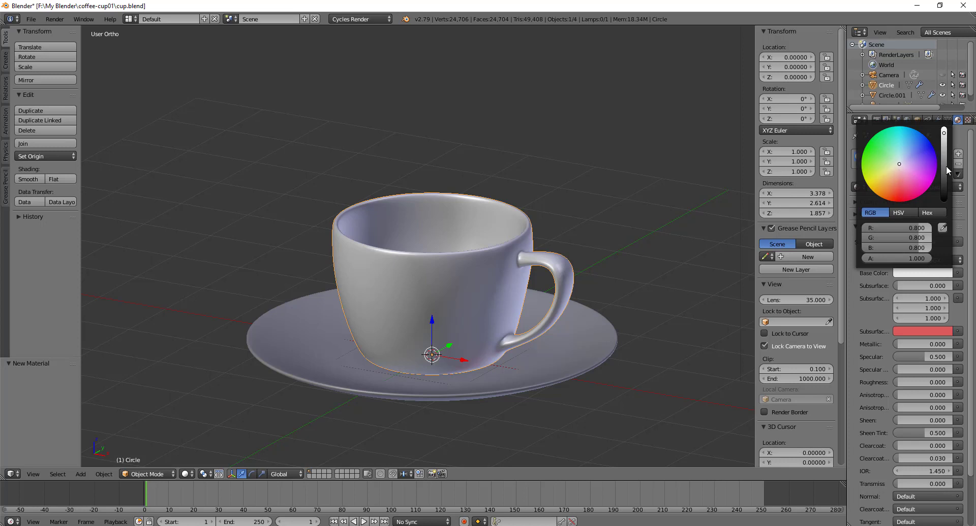
mouse_move(946, 166)
mouse_down()
mouse_move(944, 176)
mouse_move(944, 157)
mouse_move(885, 178)
mouse_up()
click(896, 173)
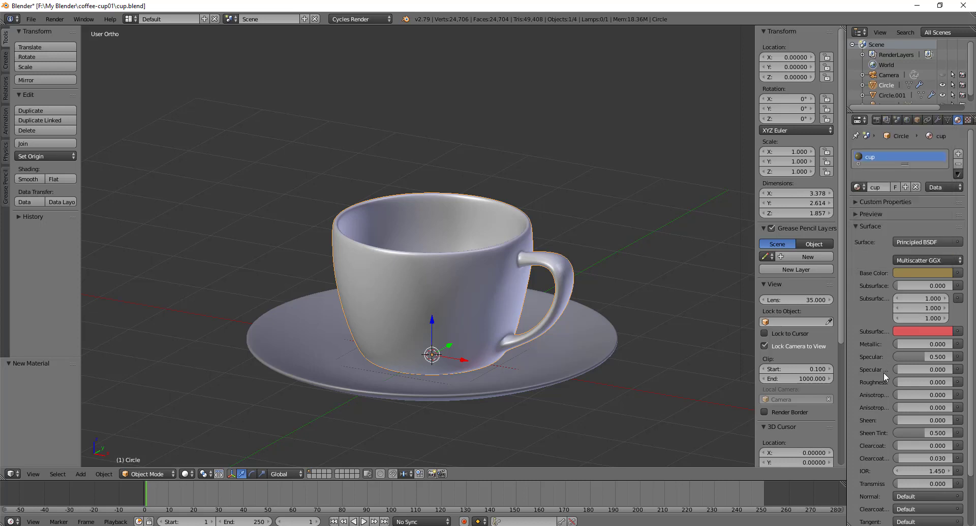
click(925, 273)
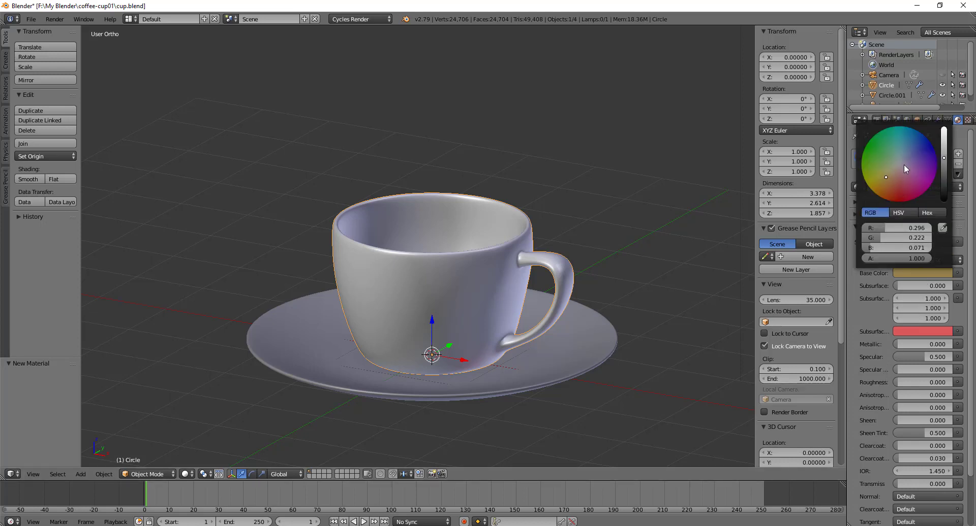
drag(904, 164, 914, 162)
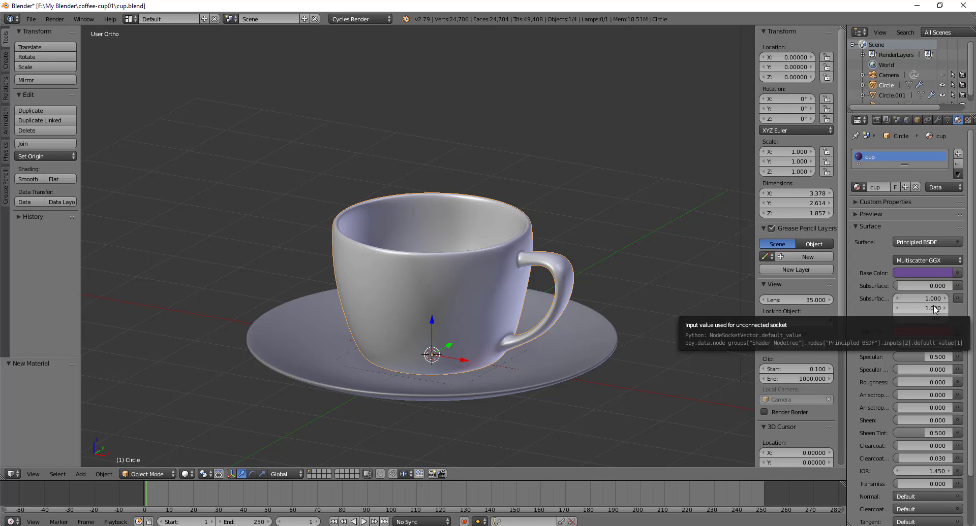
Step: Assign the existing "cup" material to the saucer
right_click(583, 337)
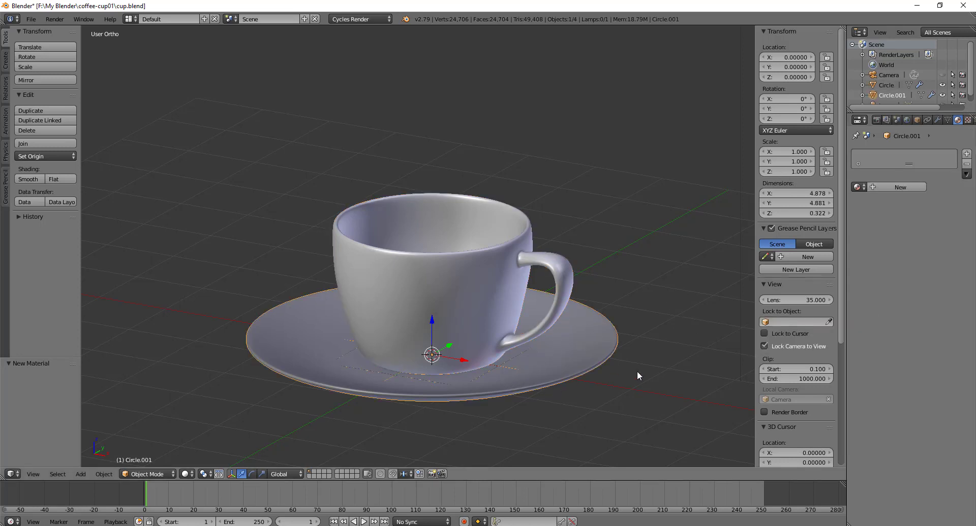
click(858, 188)
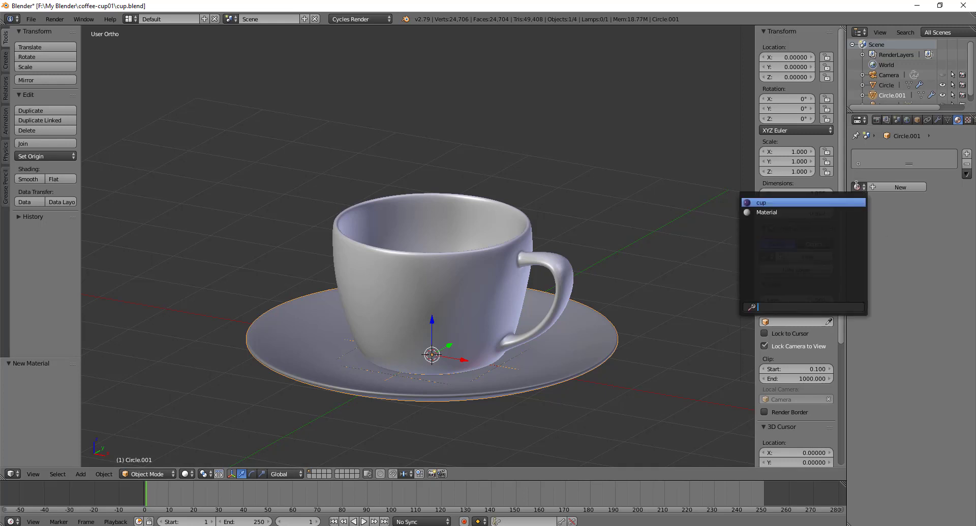
click(769, 202)
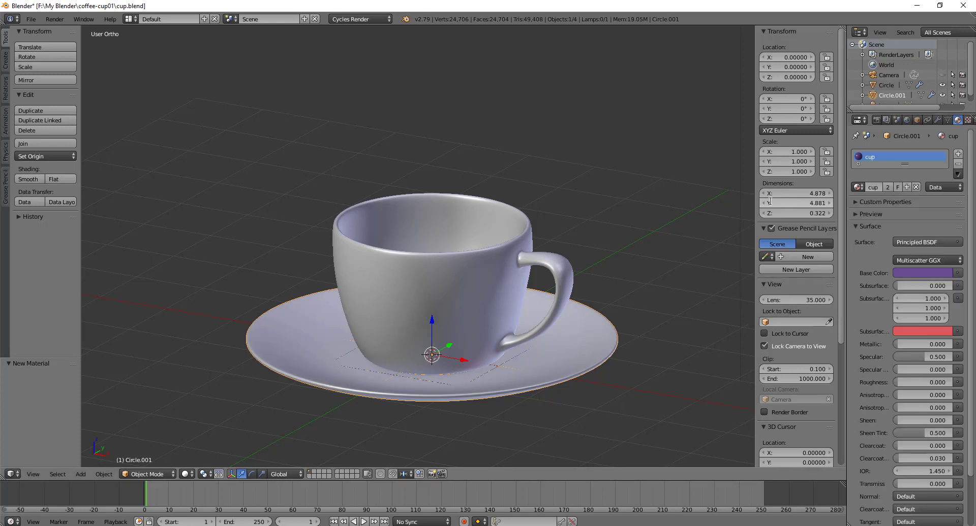
Step: Switch the viewport shading to Material and inspect the color on the cup and saucer
middle_drag(575, 343, 586, 322)
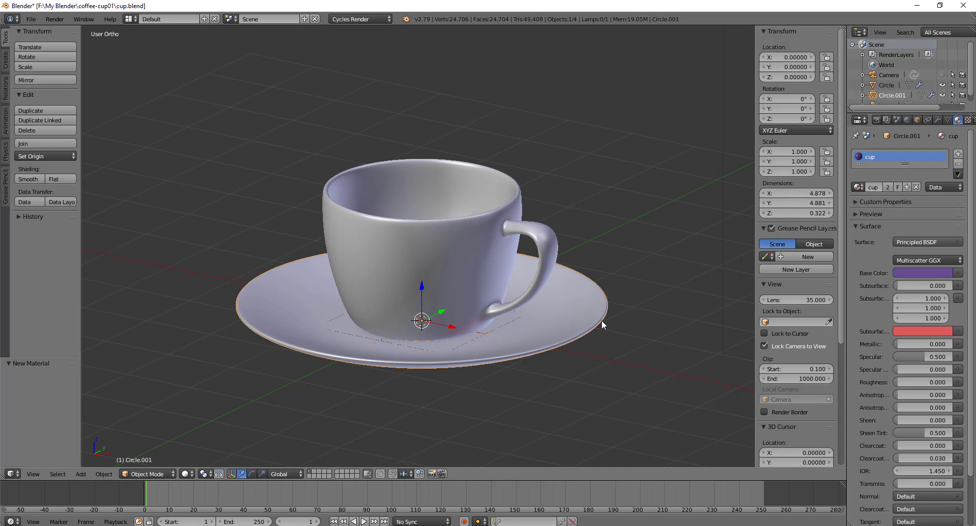
middle_drag(578, 300, 562, 307)
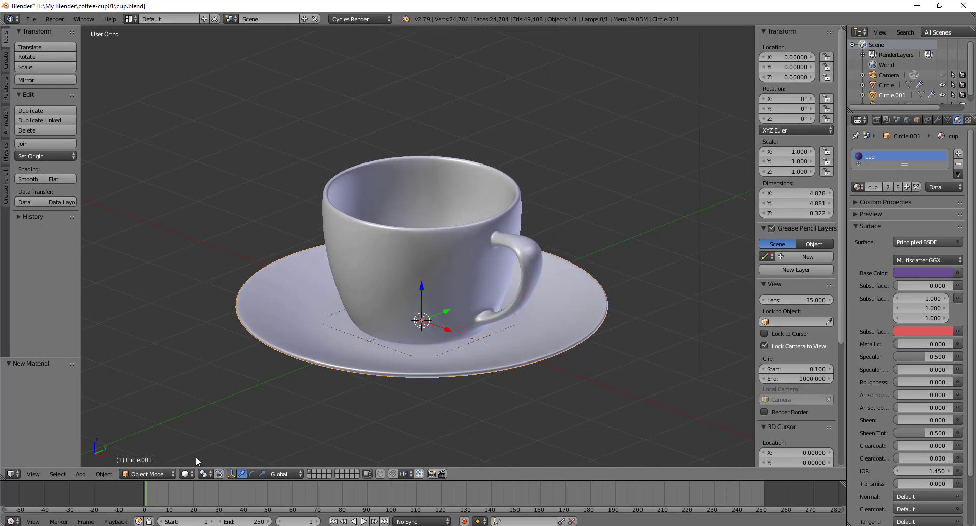
click(187, 474)
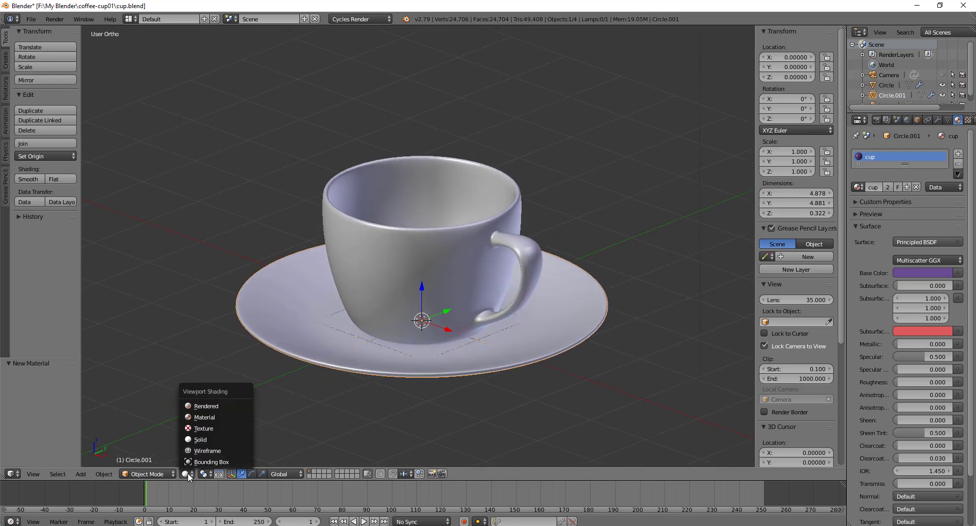
click(214, 417)
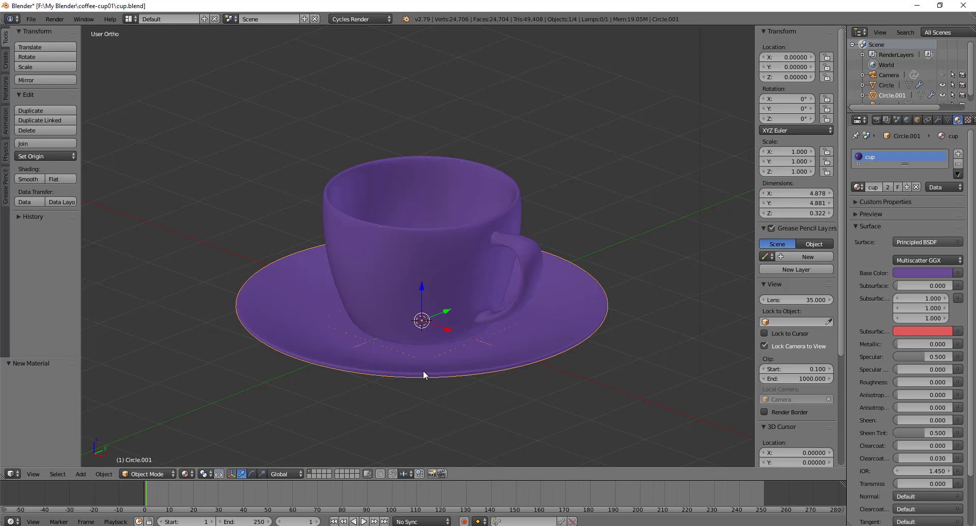
mouse_move(422, 371)
middle_down()
mouse_move(446, 330)
mouse_move(491, 308)
mouse_move(512, 272)
mouse_move(480, 346)
mouse_move(423, 394)
mouse_move(446, 373)
middle_up()
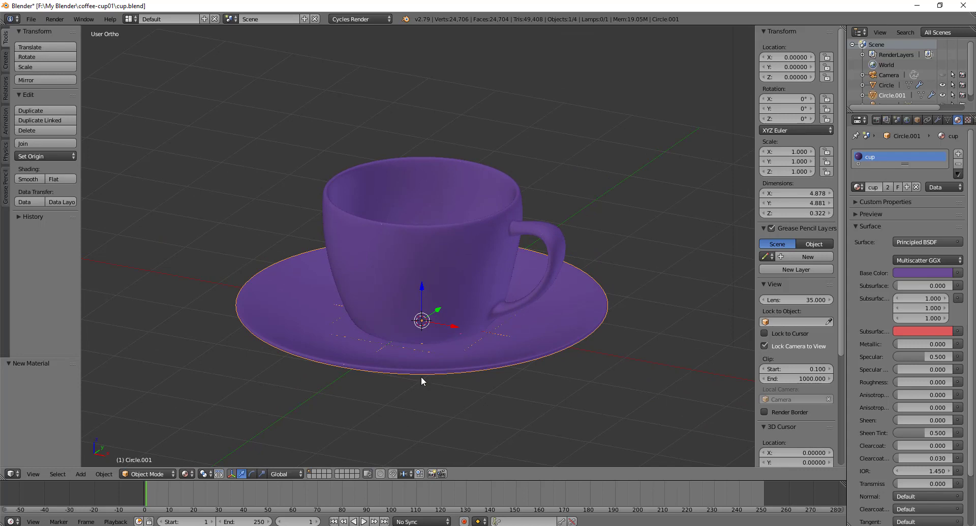
Step: Preview the cup and saucer in Rendered shading from several angles and return the viewport to Solid shading
key(shift+z)
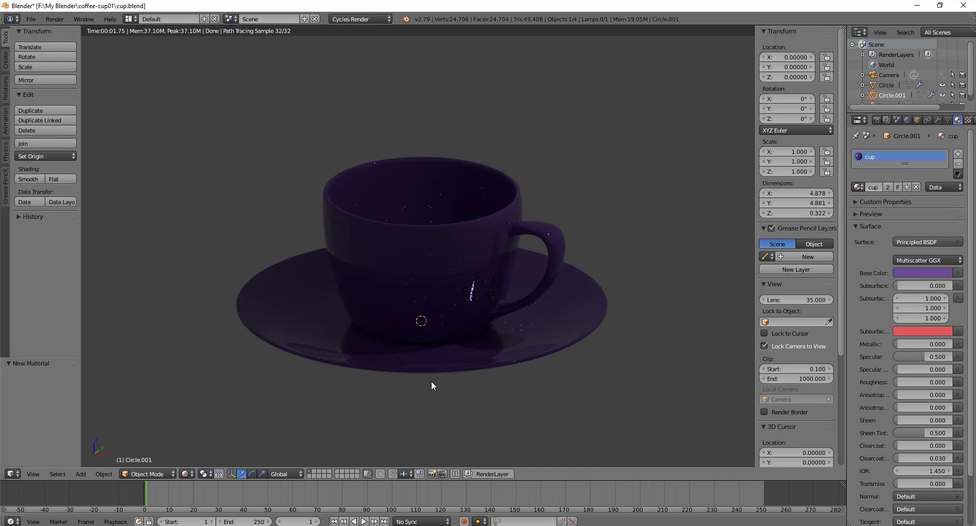
middle_drag(488, 379, 462, 380)
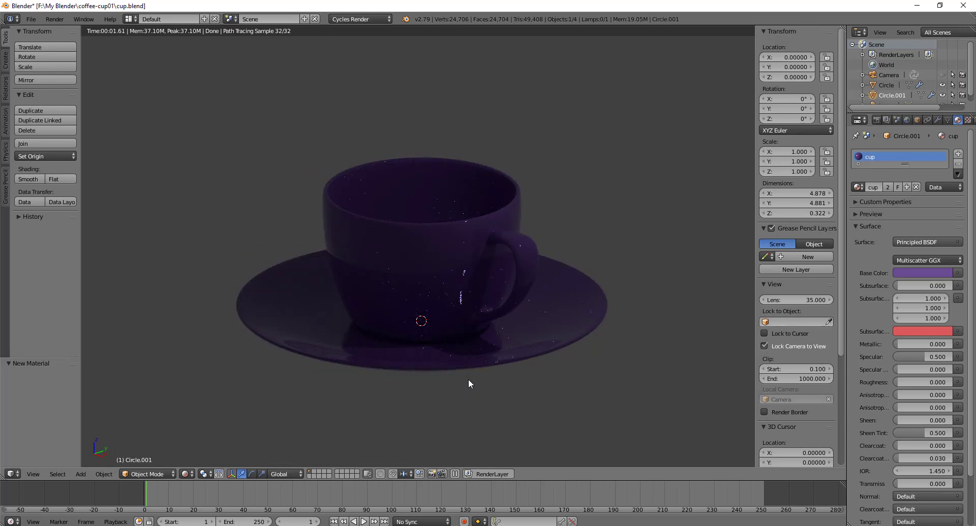
mouse_move(468, 379)
middle_down()
mouse_move(481, 321)
mouse_move(483, 375)
mouse_move(453, 392)
mouse_move(473, 395)
middle_up()
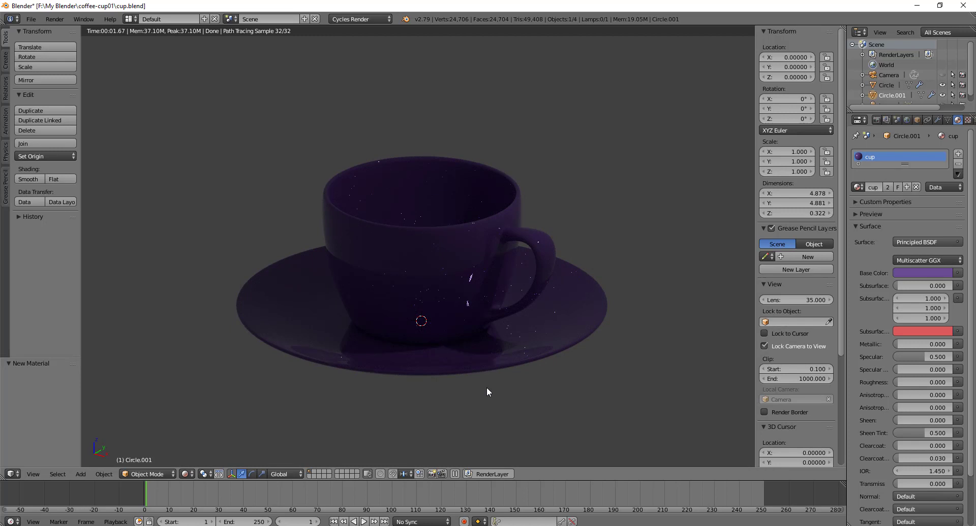
key(shift+z)
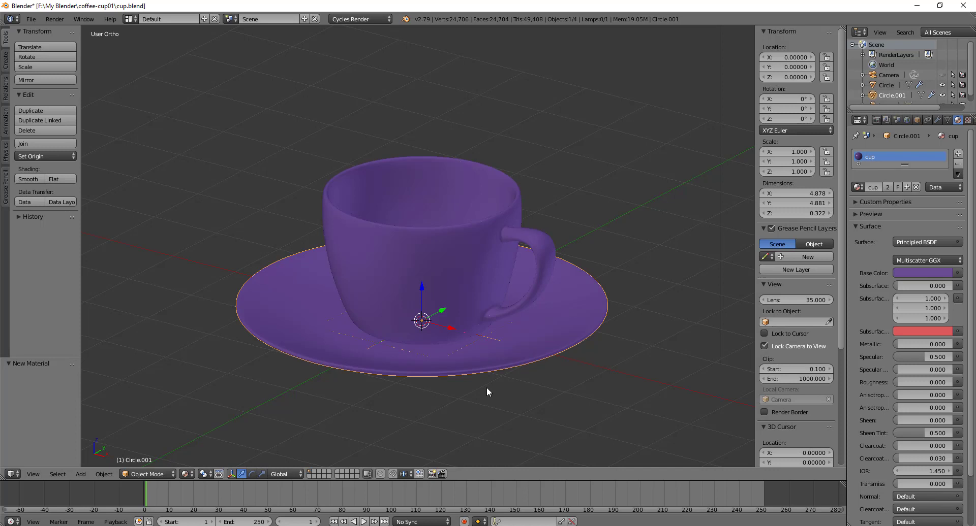
key(shift+z)
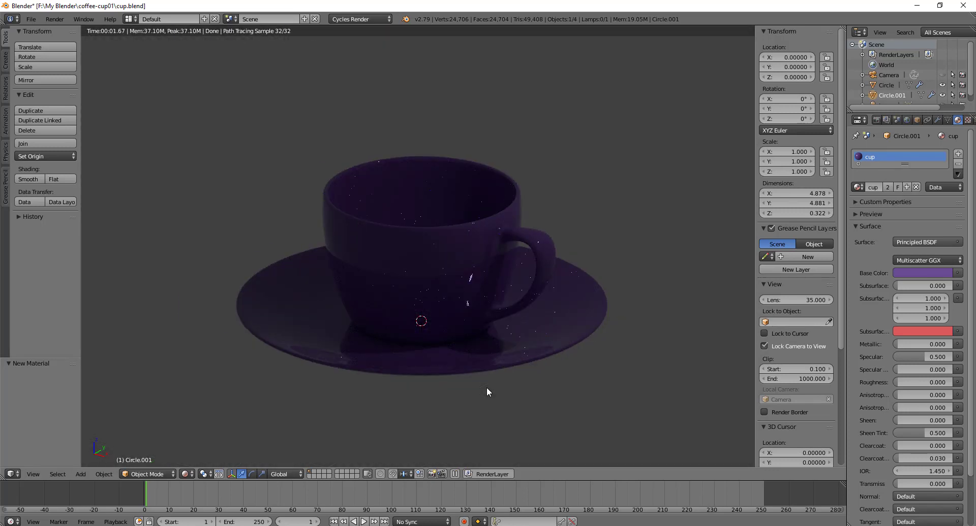
key(shift+z)
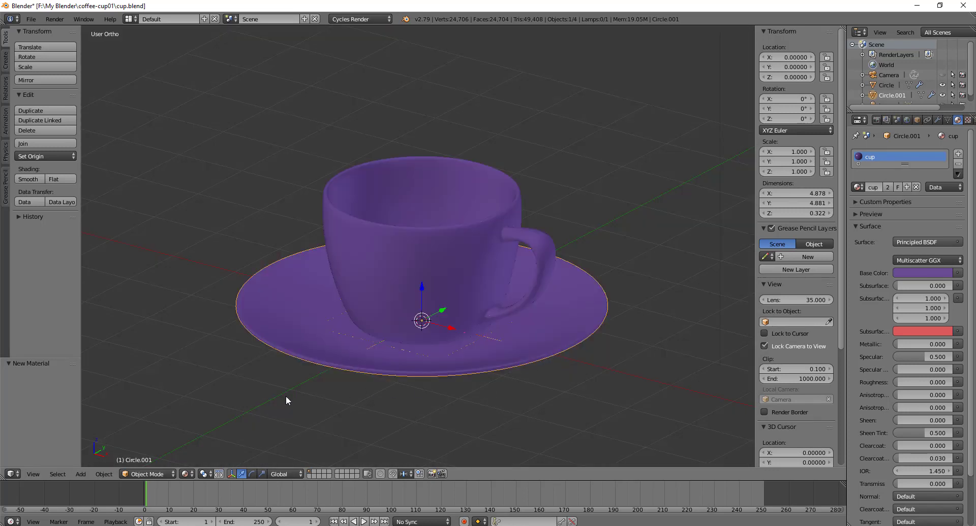
click(186, 474)
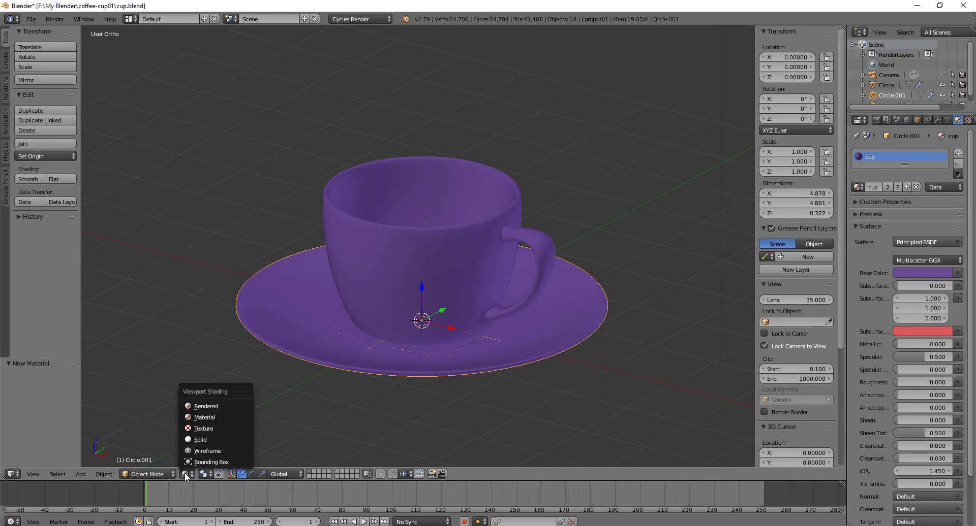
click(212, 439)
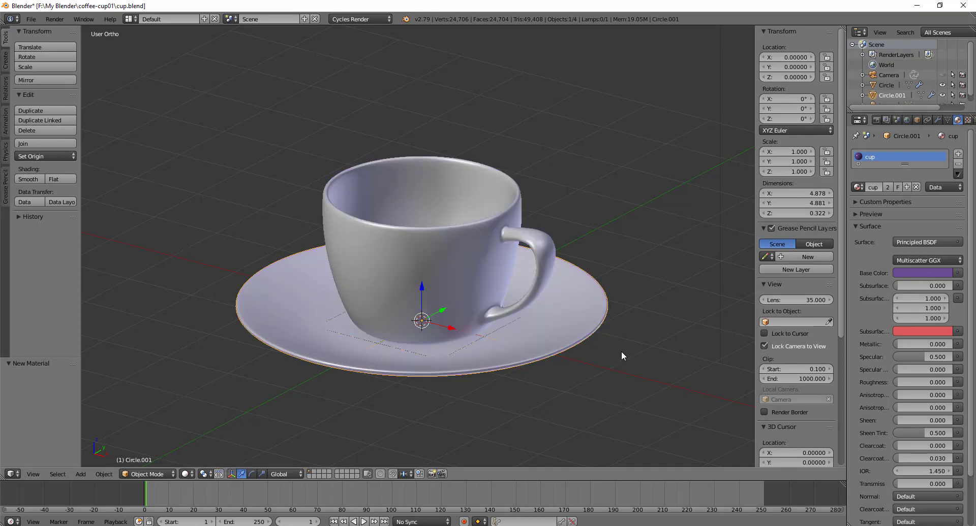
Step: Place the 3D cursor beside the cup and saucer and reset it to the world origin
middle_drag(633, 330, 632, 306)
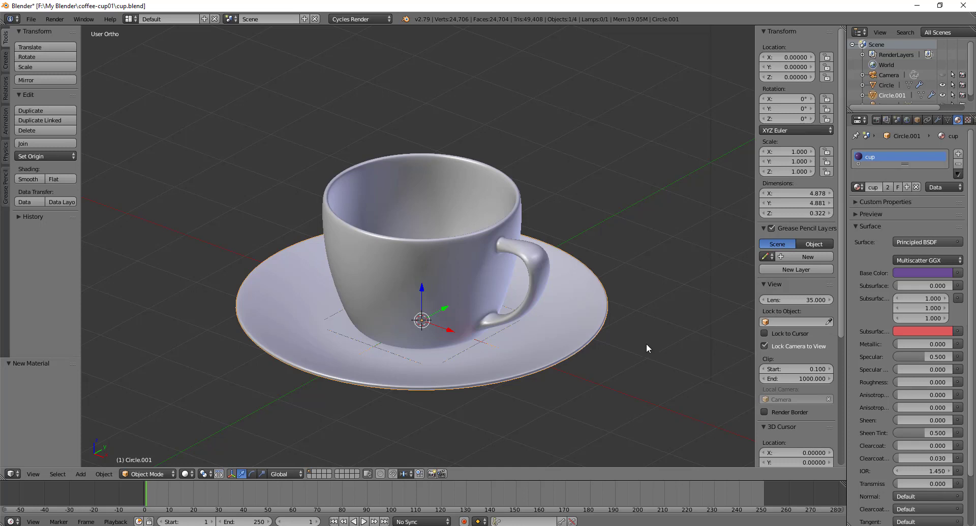
scroll(626, 381, down, 3)
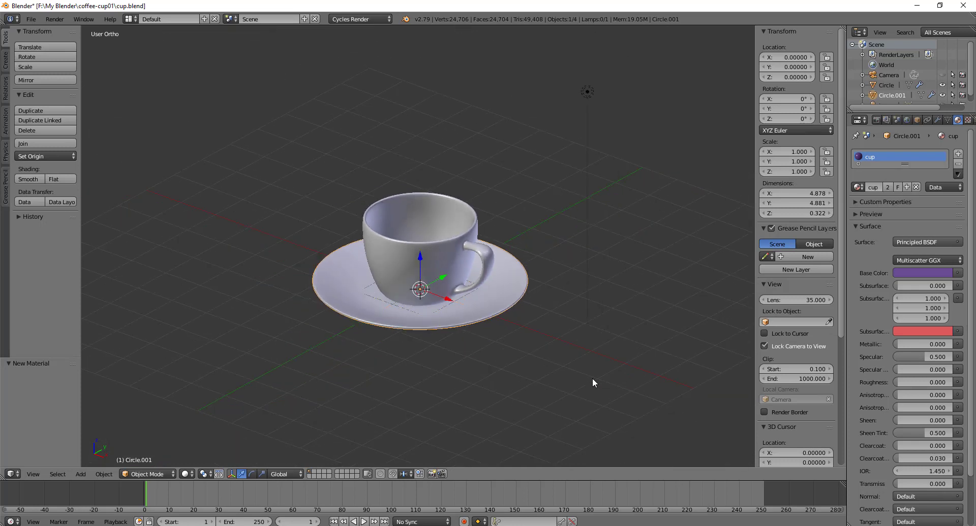
mouse_move(585, 376)
middle_down()
mouse_move(551, 345)
mouse_move(577, 307)
middle_up()
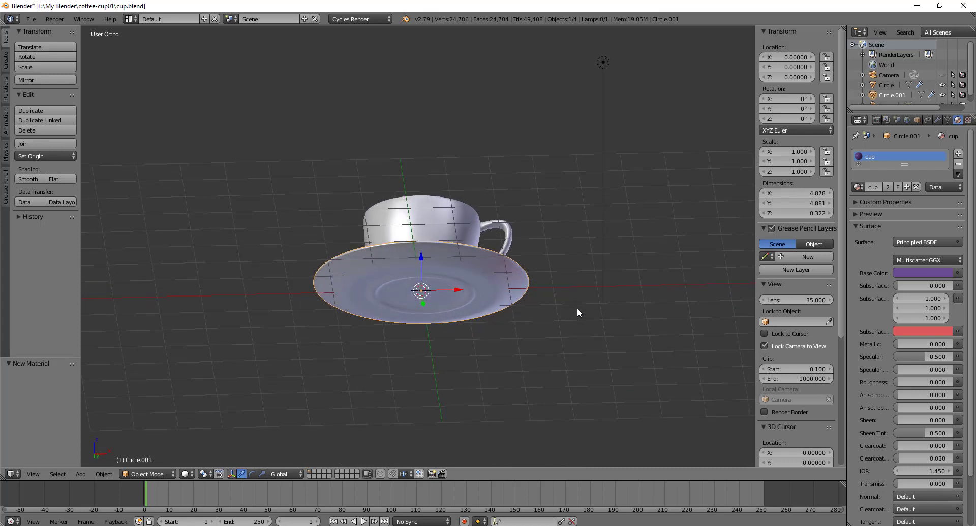
click(703, 233)
shift+middle_drag(690, 294, 656, 276)
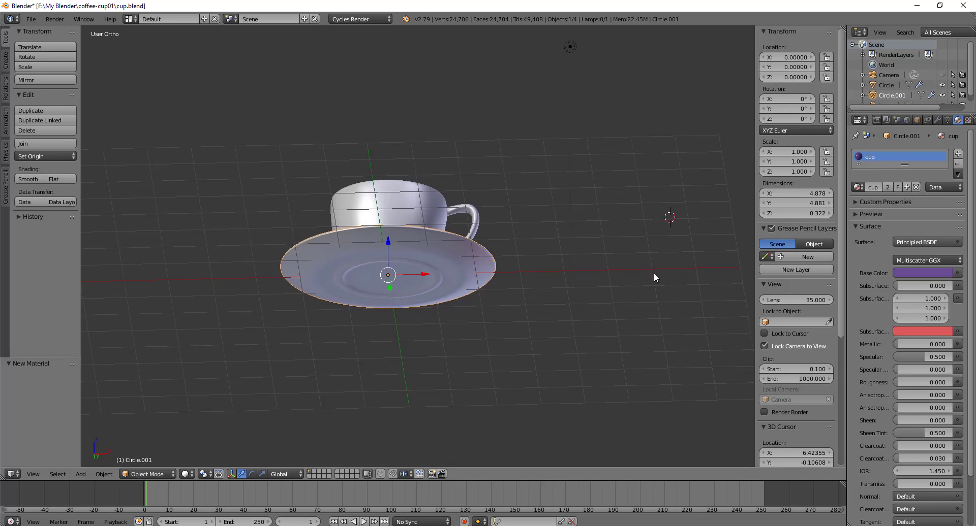
key(shift+c)
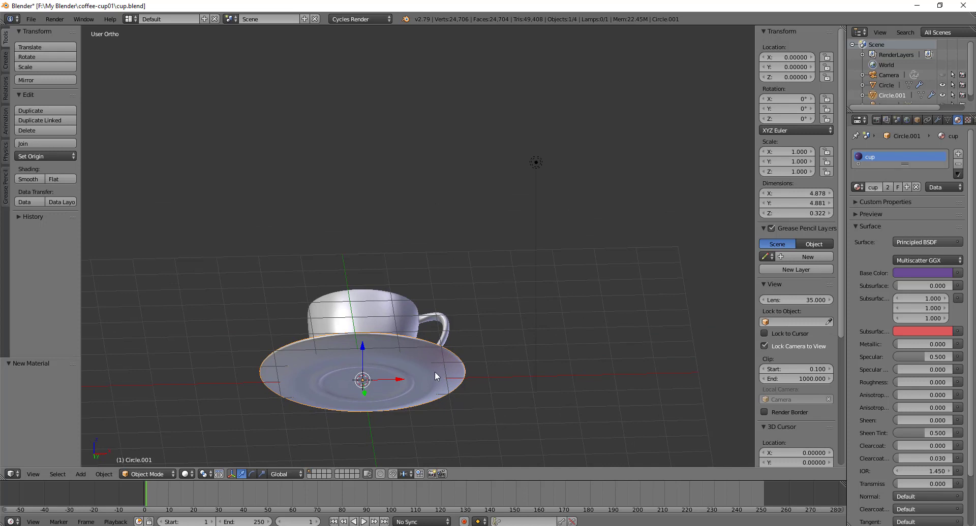
Step: Add a mesh plane at the origin and lower it about 0.181 along Z to lie beneath the saucer
middle_drag(544, 303, 534, 363)
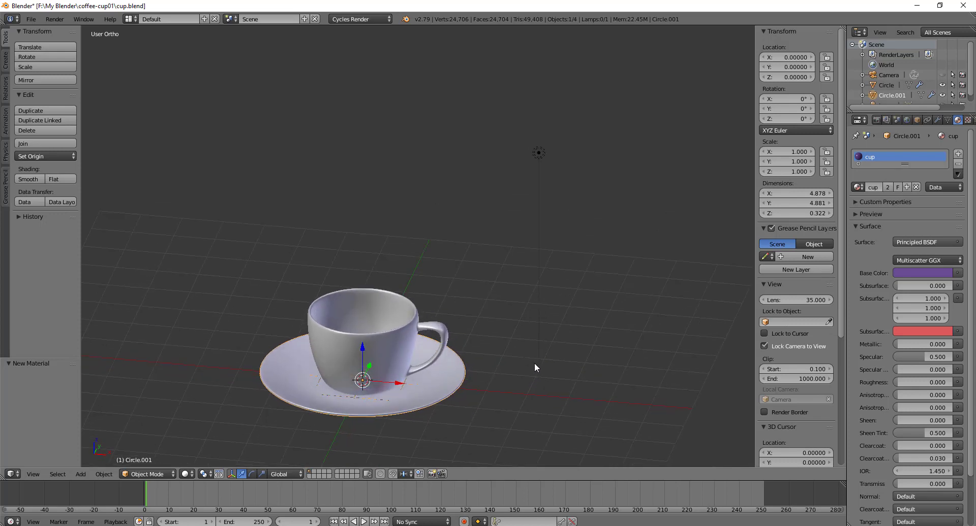
middle_drag(508, 392, 584, 329)
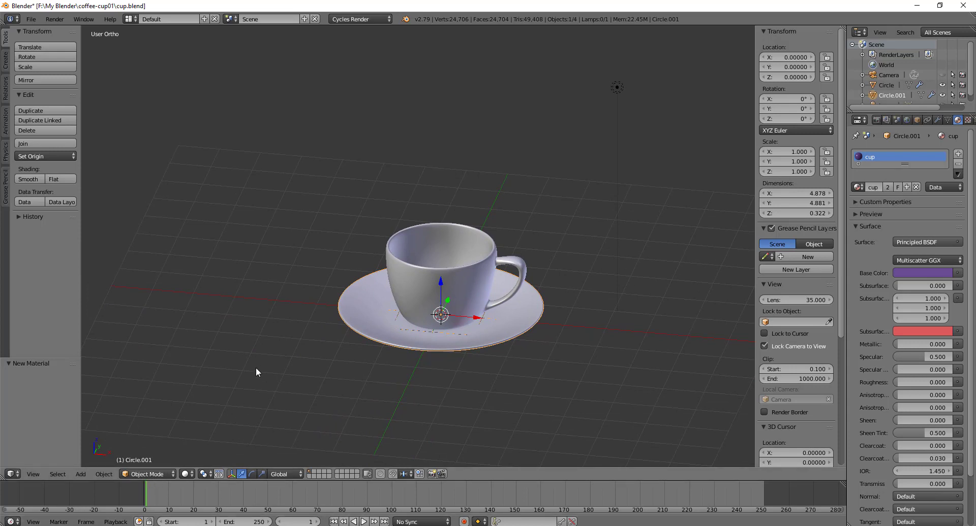
key(shift+a)
mouse_move(256, 368)
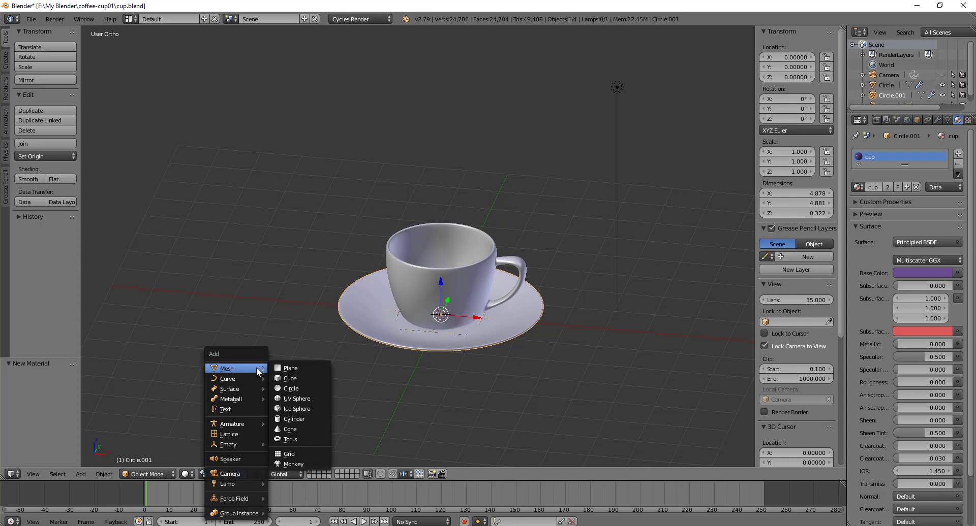
click(292, 369)
middle_drag(376, 377, 496, 367)
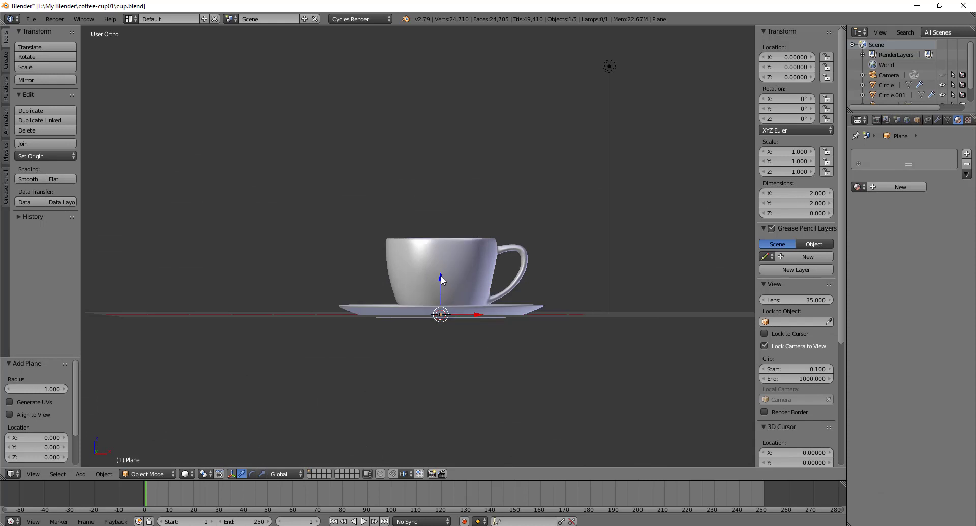
drag(441, 276, 440, 283)
Step: Scale the plane by a factor of 100 to form a large ground surface
middle_drag(520, 355, 563, 358)
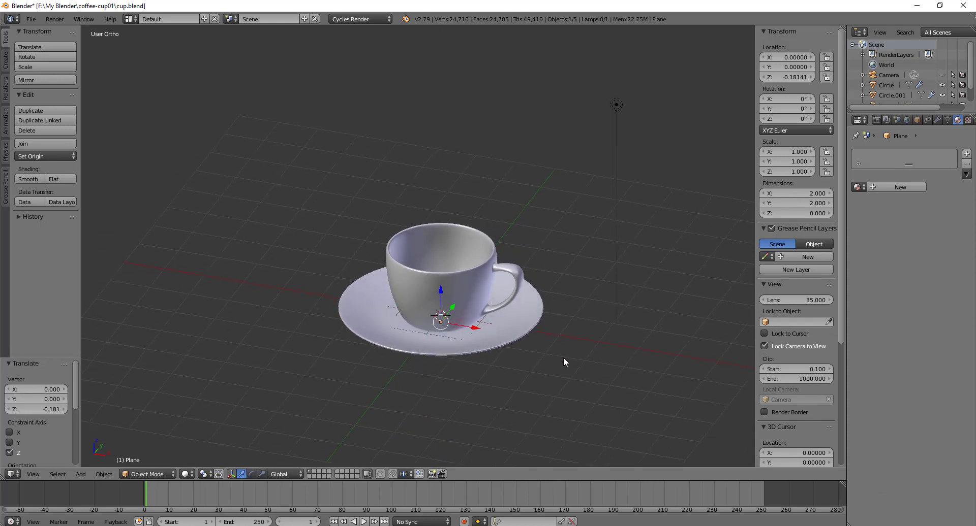
text(s)
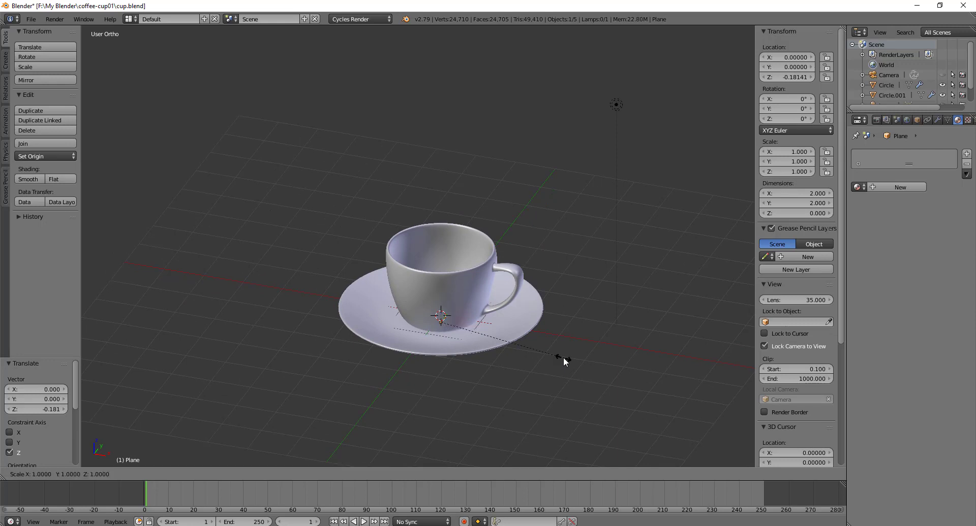
text(100)
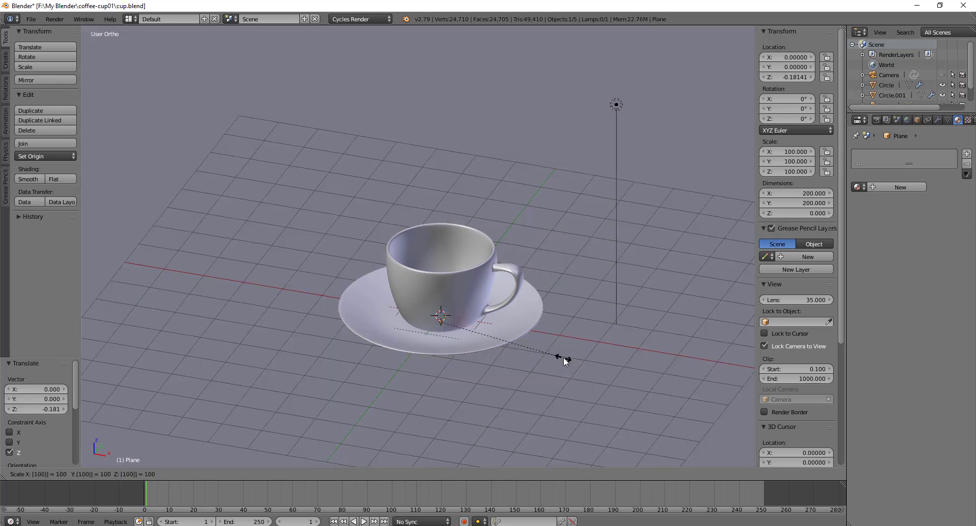
key(Return)
middle_drag(563, 357, 572, 390)
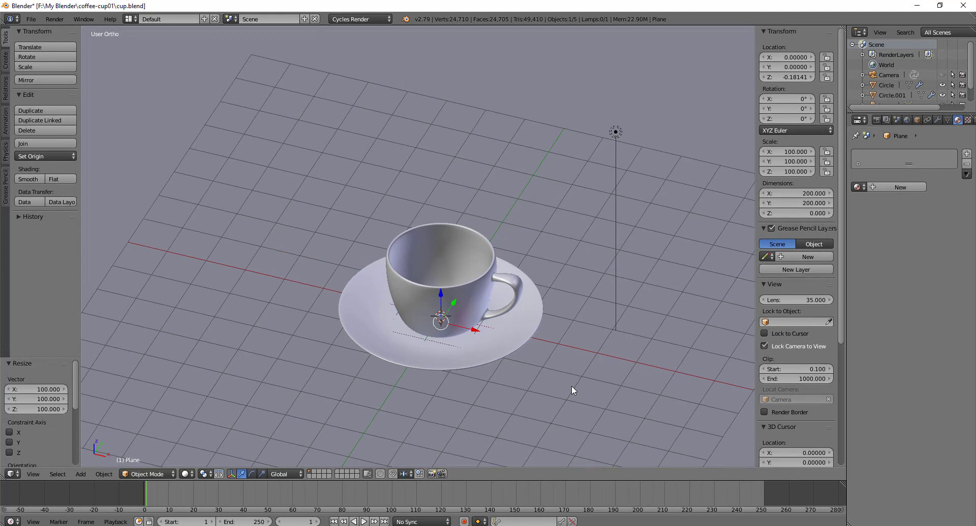
Step: Reframe the camera with Lock Camera to View enabled so the whole cup, handle and saucer fit, and preview the shot in Rendered shading
key(KP_0)
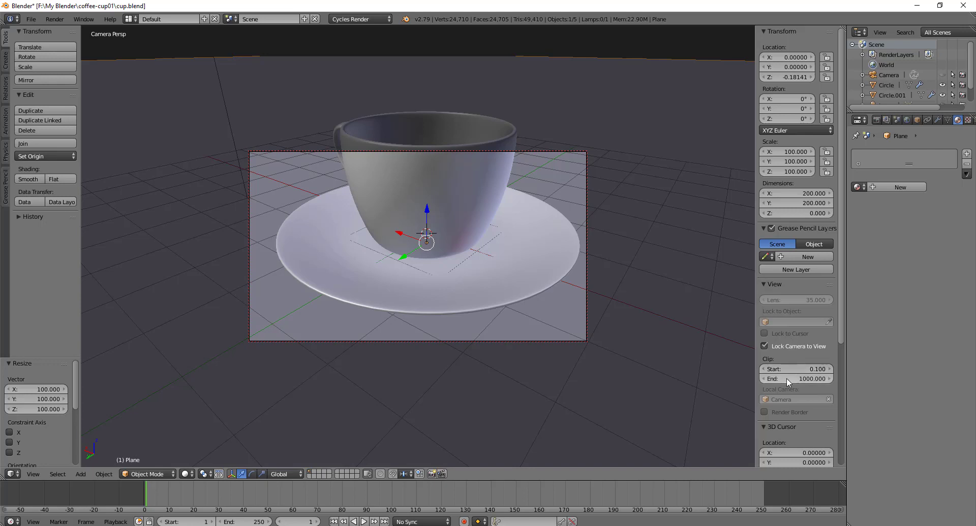
key(n)
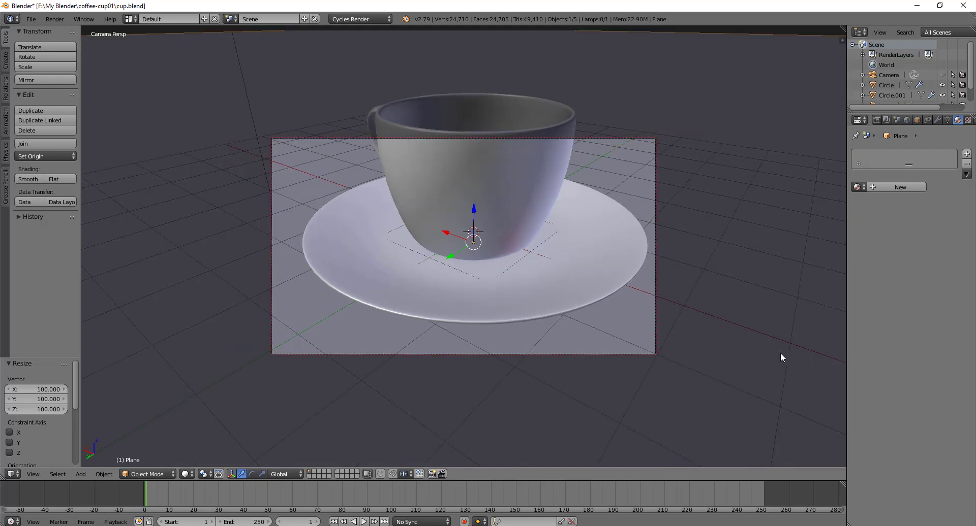
key(n)
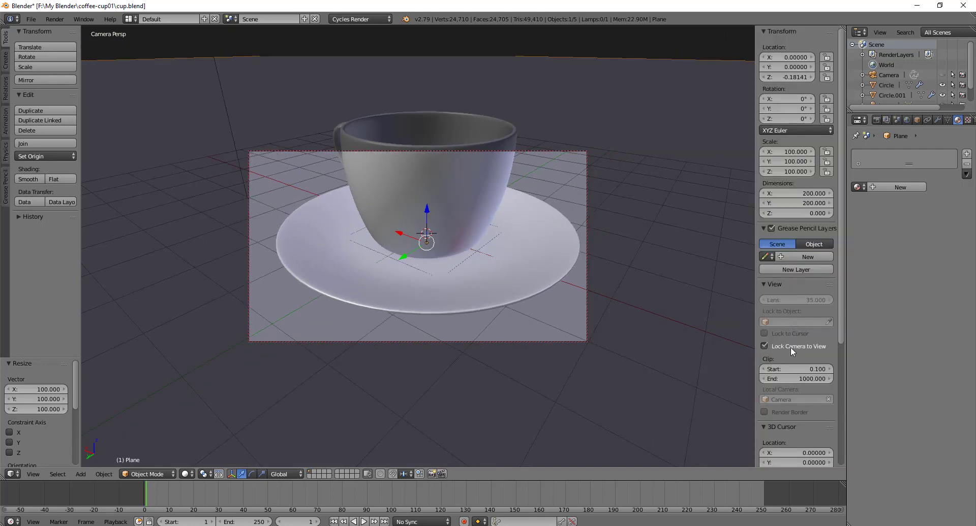
click(764, 347)
click(764, 347)
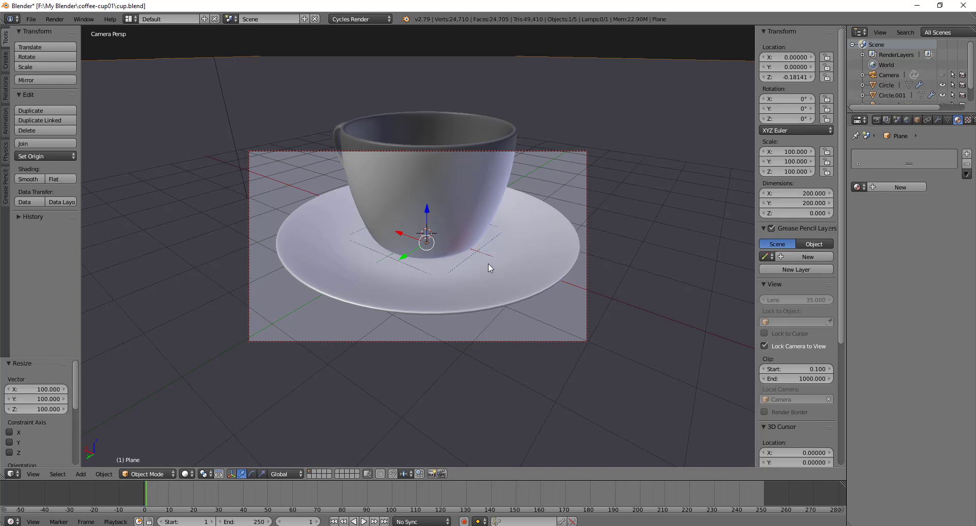
scroll(488, 264, down, 3)
shift+middle_drag(487, 263, 528, 272)
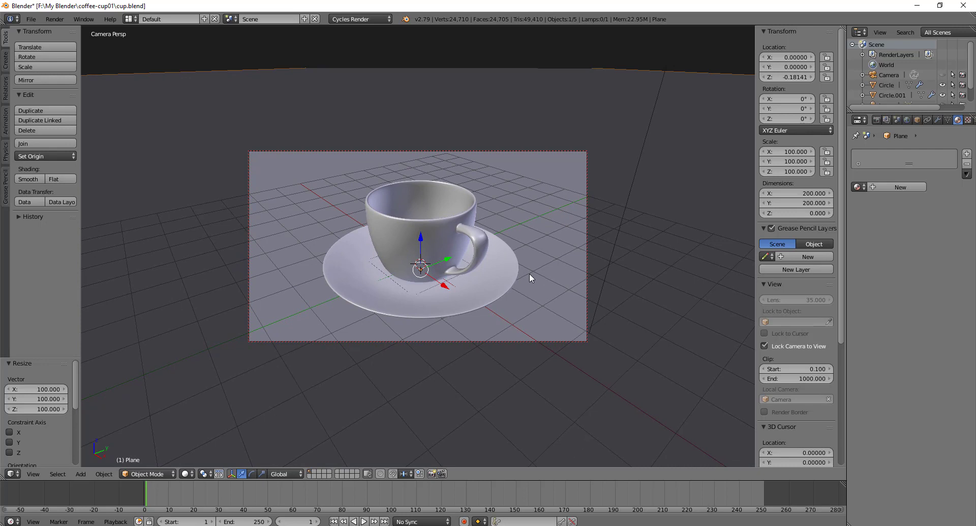
key(shift+z)
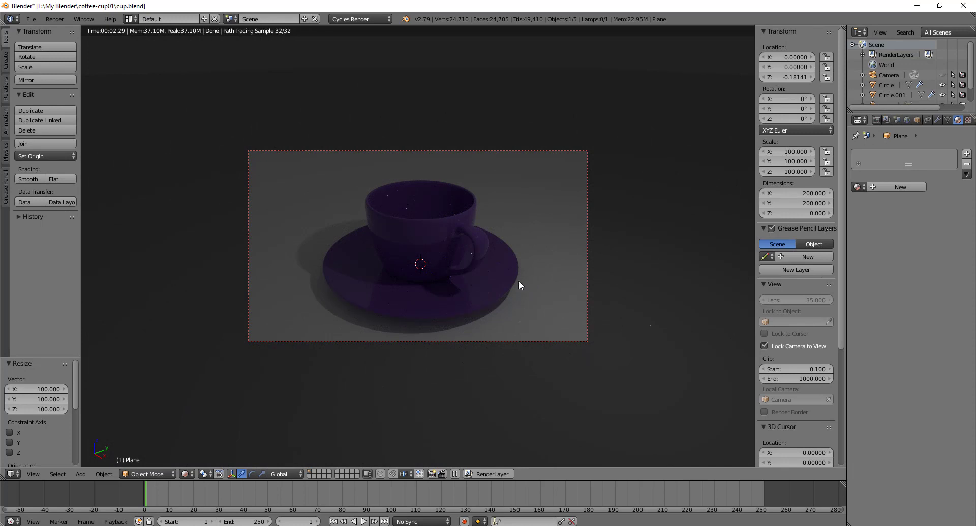
Step: Try a roughness of about 0.1 on the cup material, preview it in Rendered shading, and return the roughness to 0
middle_drag(518, 280, 532, 269)
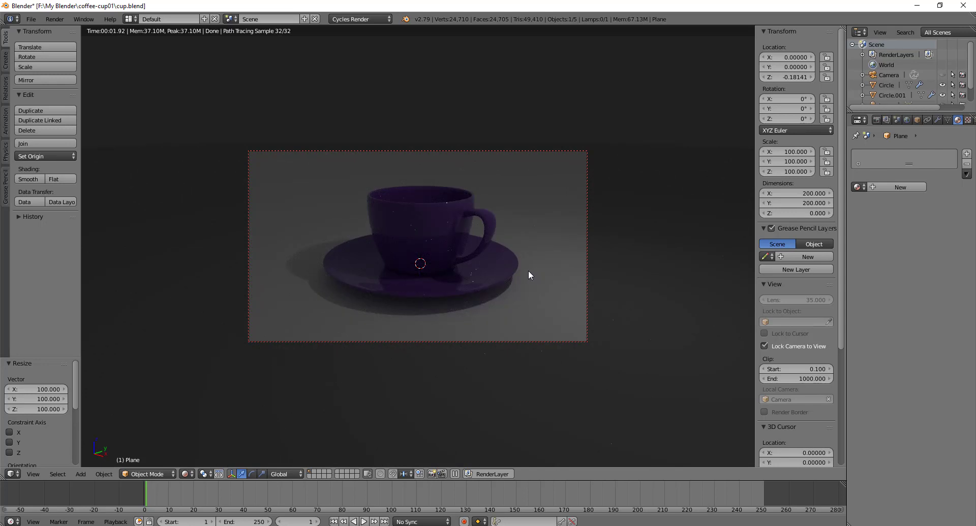
key(shift+z)
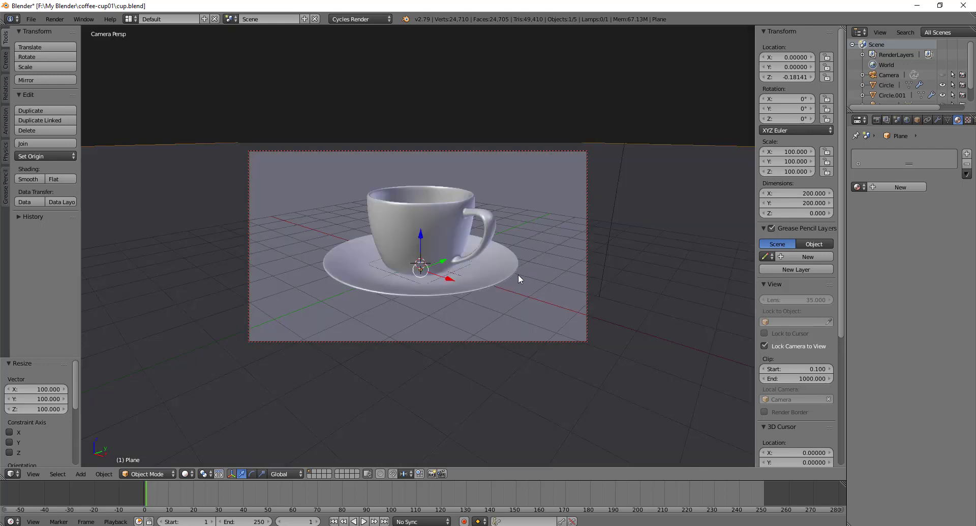
right_click(495, 263)
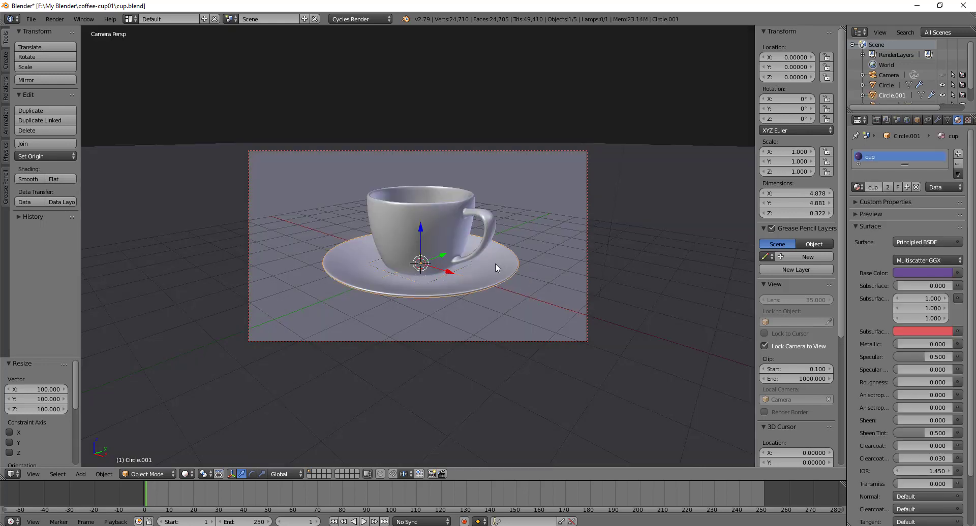
right_click(447, 229)
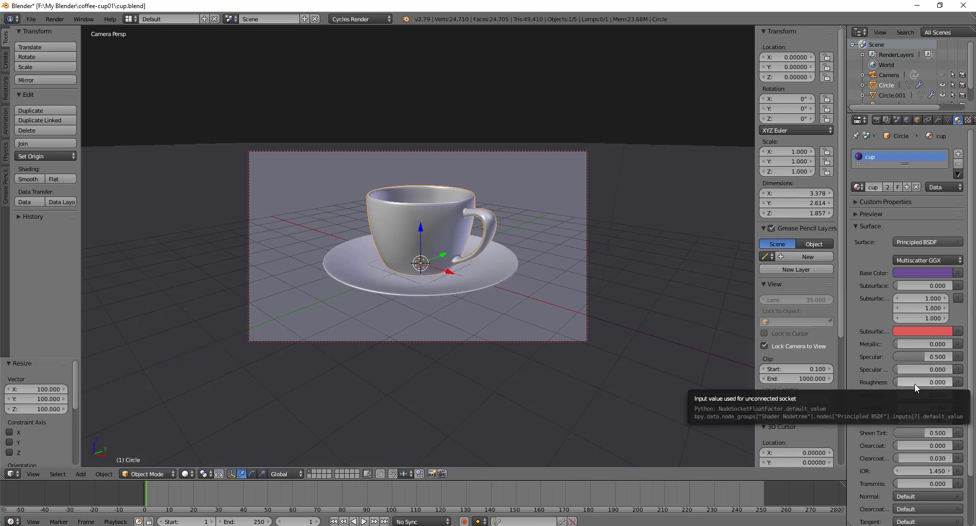
drag(901, 382, 901, 382)
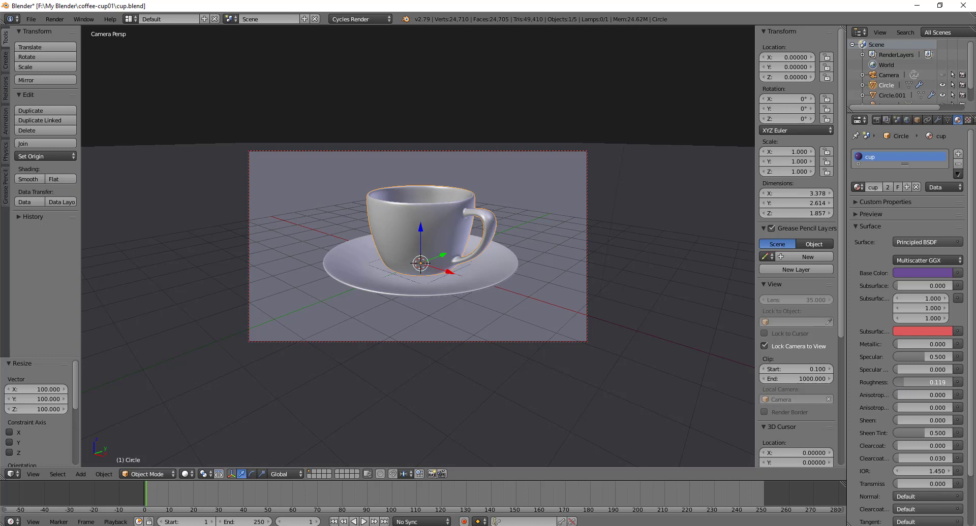
drag(902, 382, 910, 386)
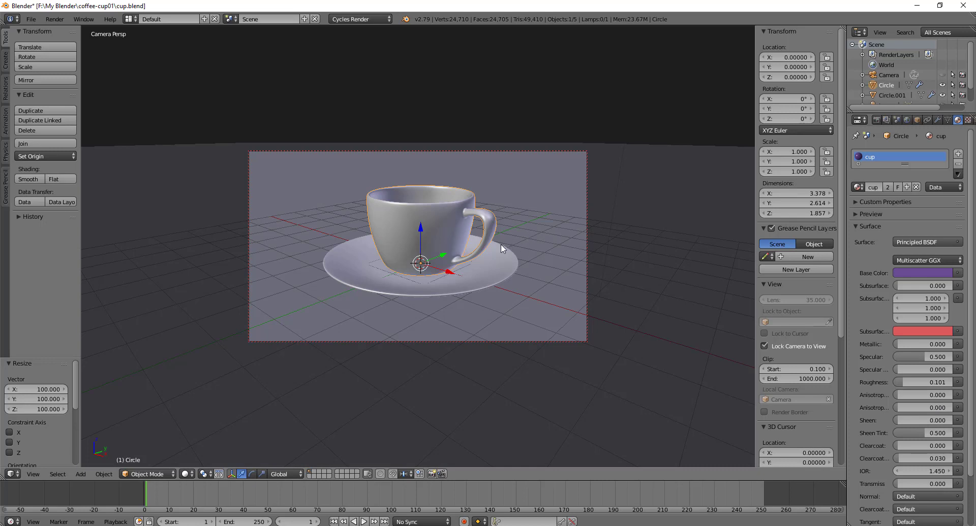
key(shift+z)
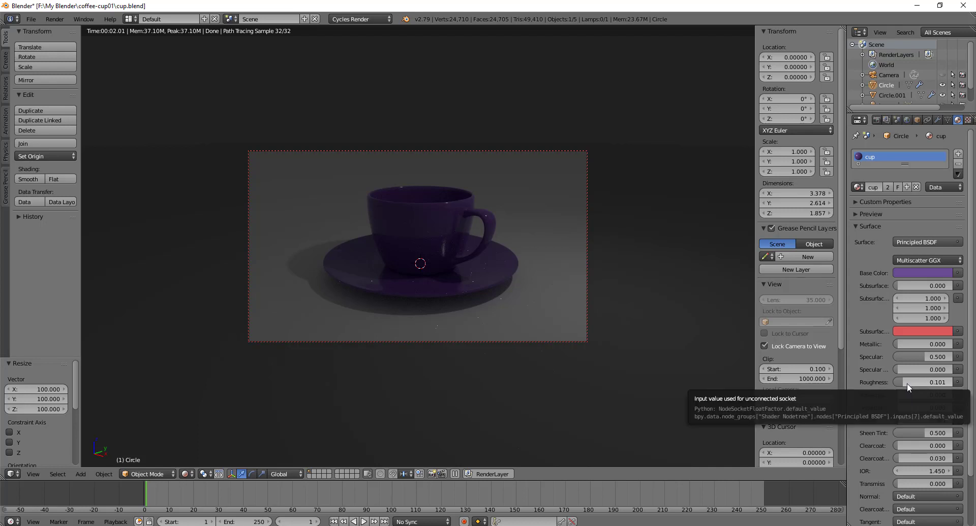
drag(907, 383, 897, 383)
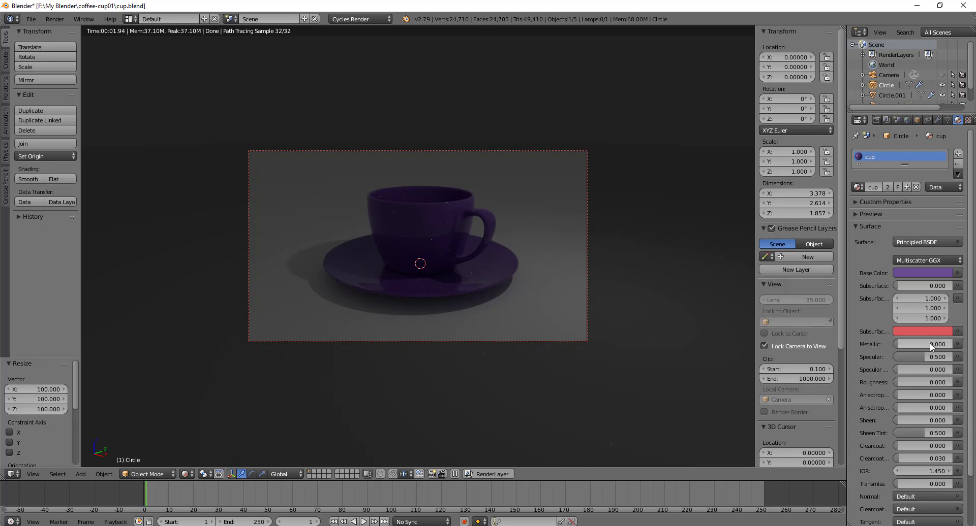
Step: Try metallic values of 0.385 and 1.0 on the cup material, and reset metallic to its default of 0
drag(903, 347, 926, 348)
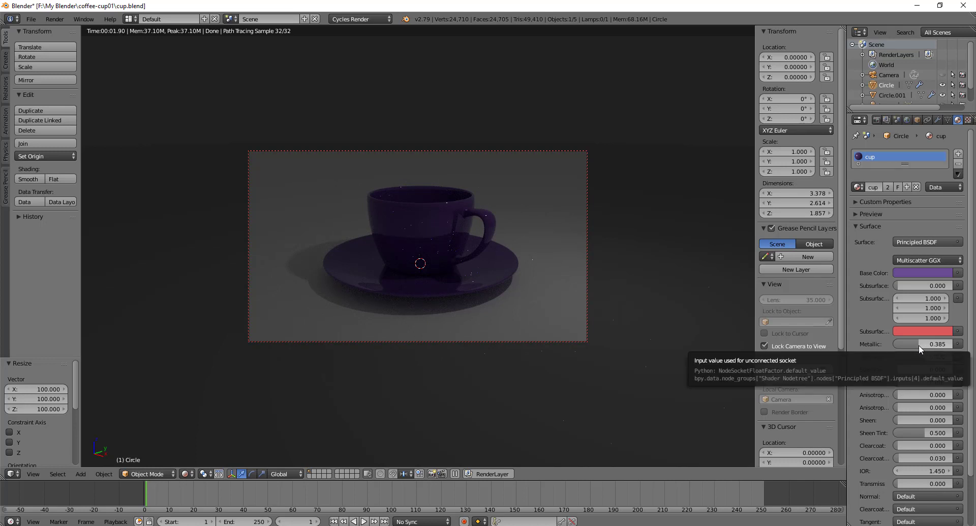
drag(919, 346, 947, 344)
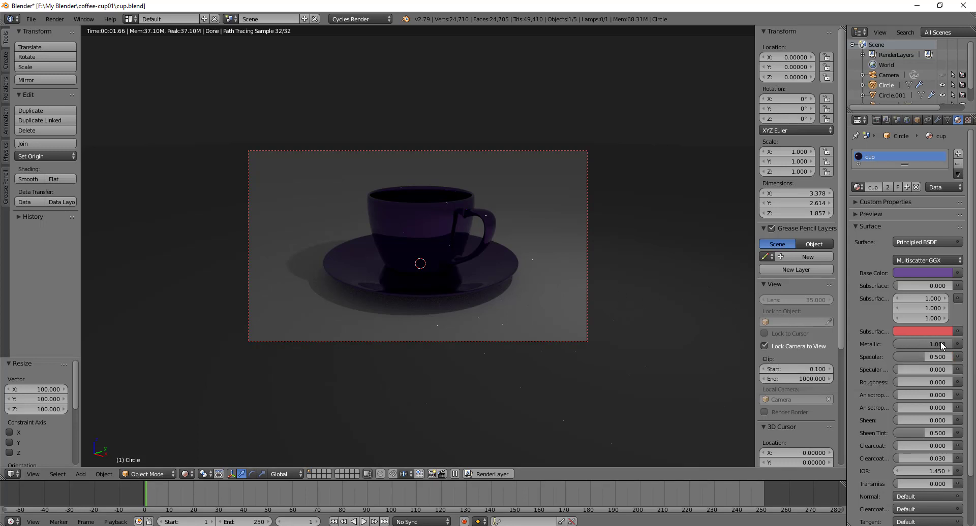
key(BackSpace)
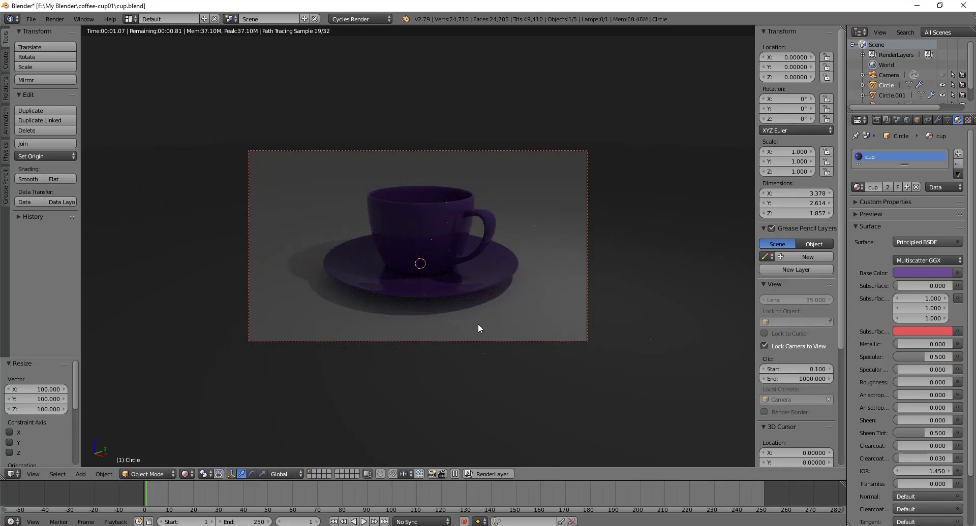
Step: Bring the locked camera closer and tilt it to look down slightly more on the cup and saucer, and return to Solid shading
scroll(426, 266, up, 1)
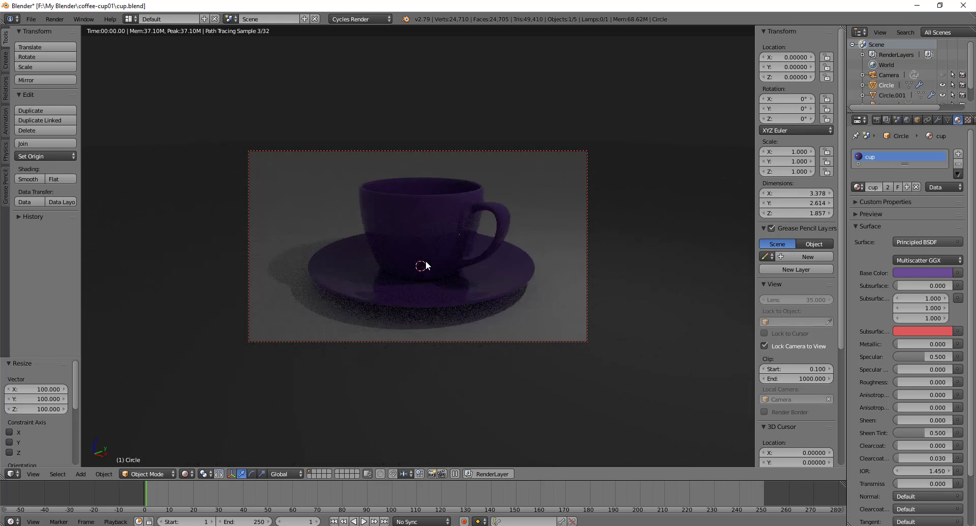
middle_drag(425, 263, 423, 272)
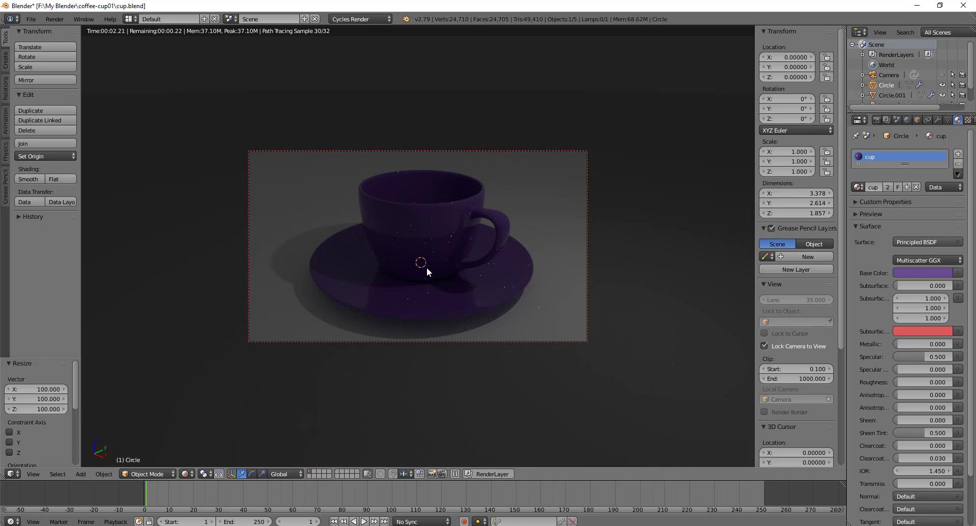
key(shift+z)
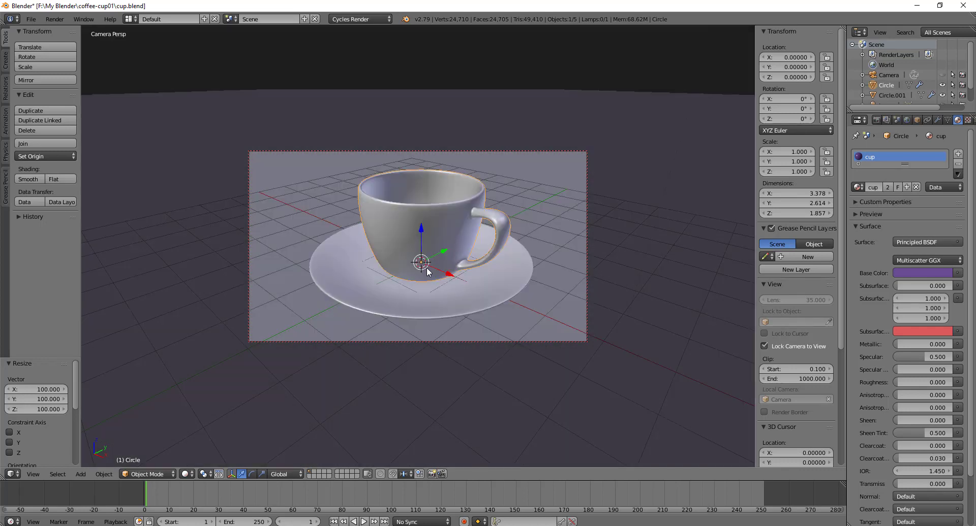
Step: Select the ground plane and rename the object to Floor
right_click(544, 218)
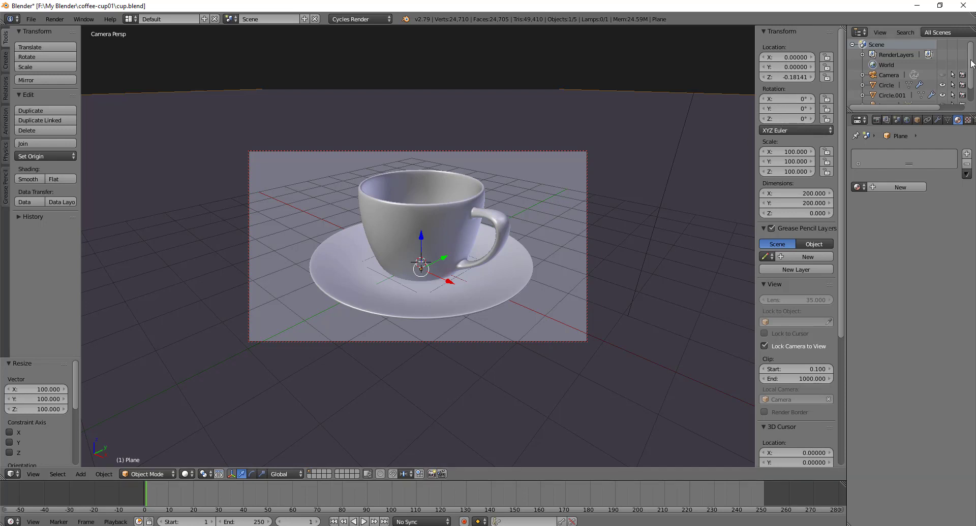
scroll(940, 86, down, 2)
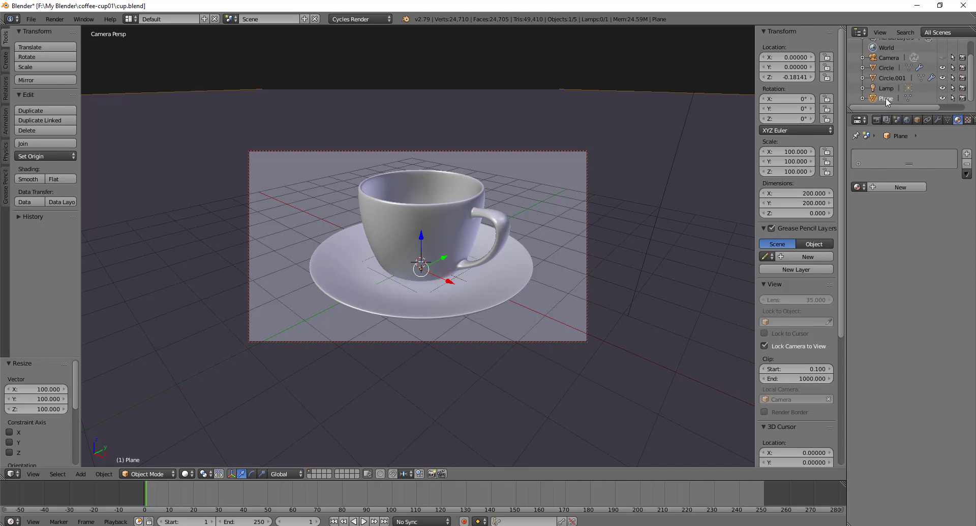
double_click(886, 99)
text(Floor)
key(Return)
Step: Rename the saucer object Circle.001 to Plate and the cup object Circle to Cup
double_click(901, 78)
drag(917, 77, 871, 86)
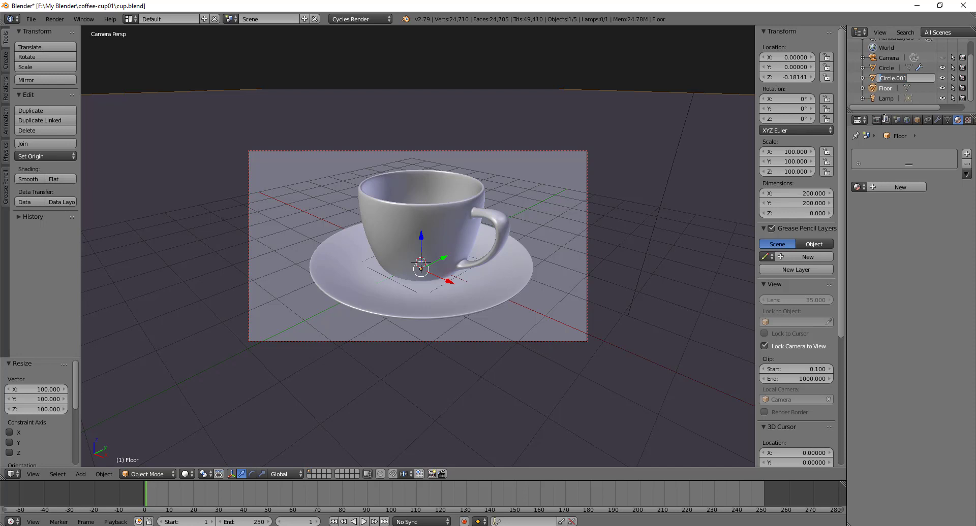
text(Plate)
key(Return)
double_click(902, 68)
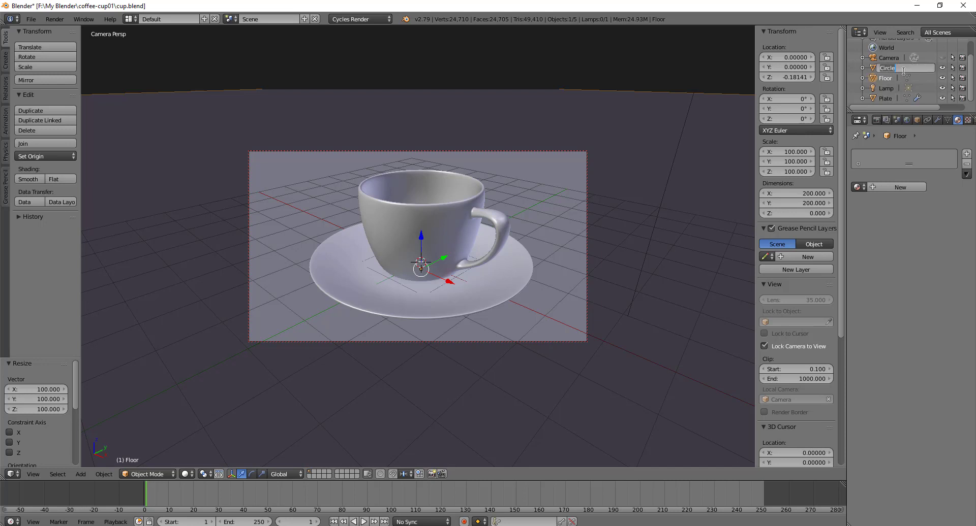
text(Cup)
key(Return)
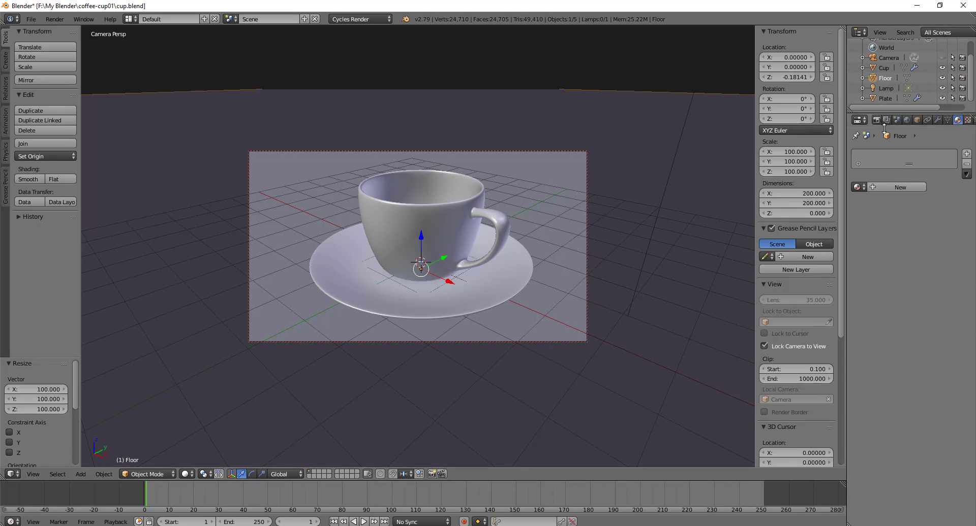
Step: Add a new material to the floor and tint its Diffuse BSDF color a muted reddish grey
click(897, 185)
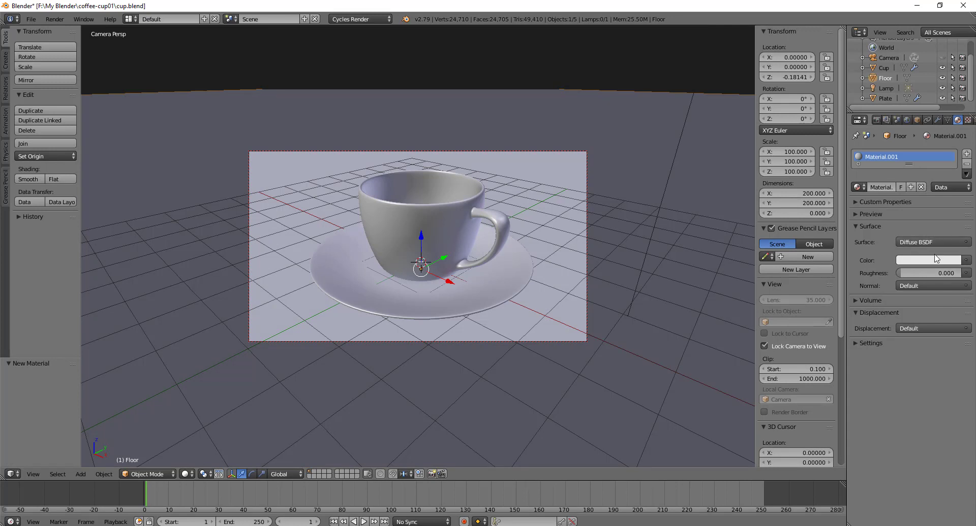
click(932, 260)
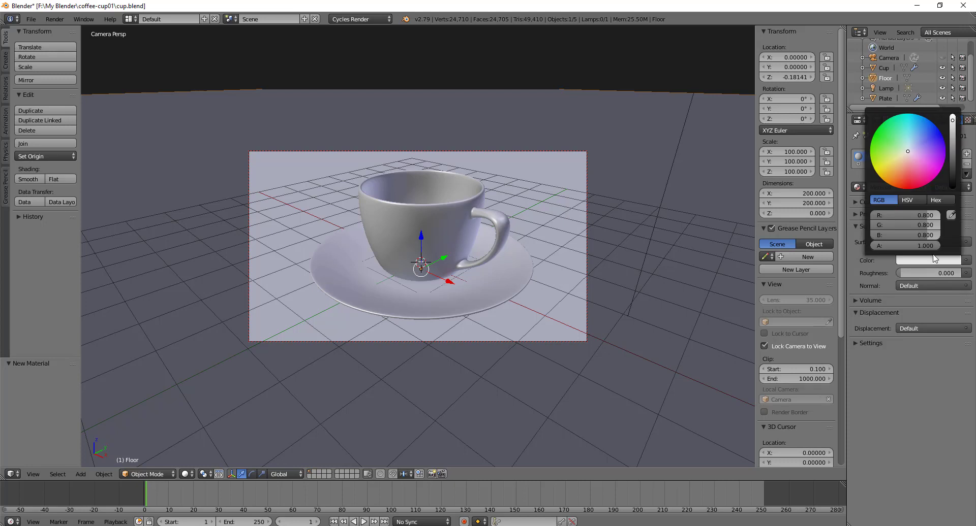
click(919, 145)
mouse_move(920, 145)
mouse_down()
mouse_move(913, 159)
mouse_move(896, 161)
mouse_move(889, 184)
mouse_up()
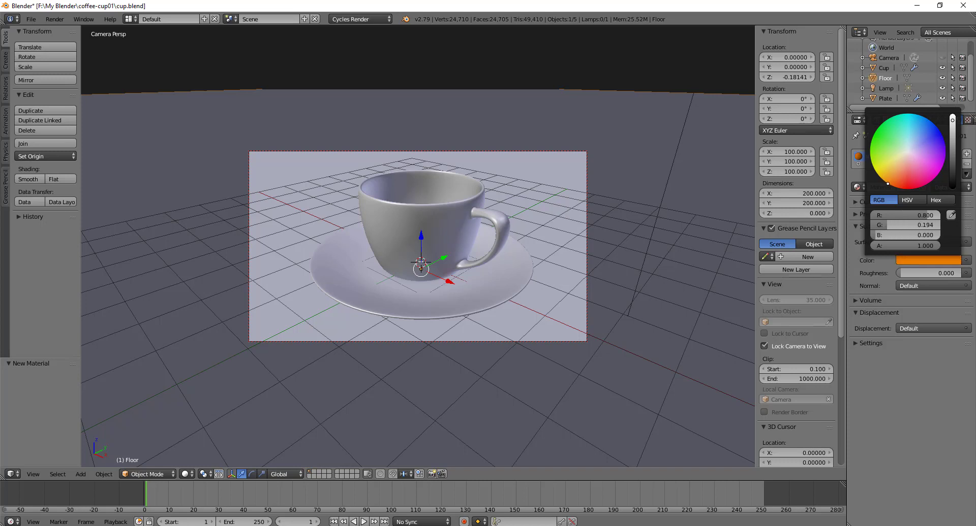
scroll(913, 184, down, 8)
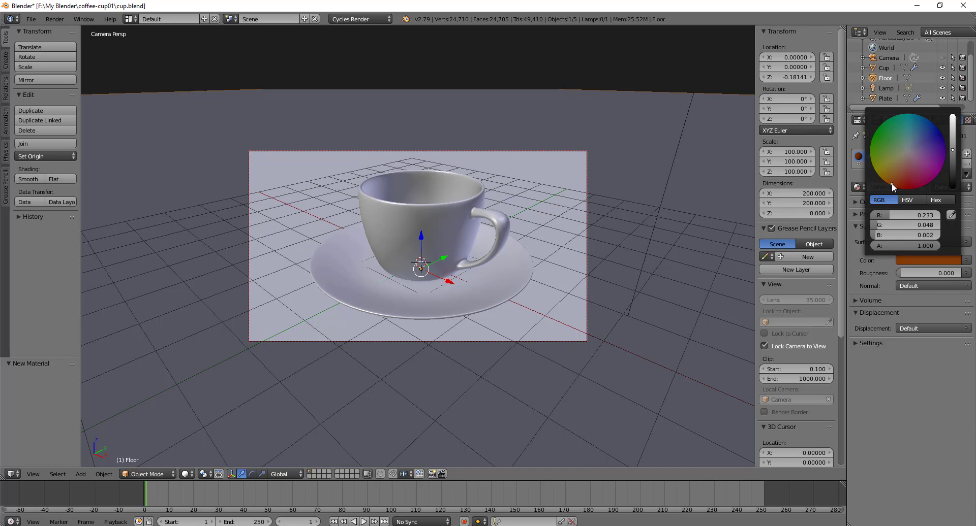
drag(892, 183, 904, 158)
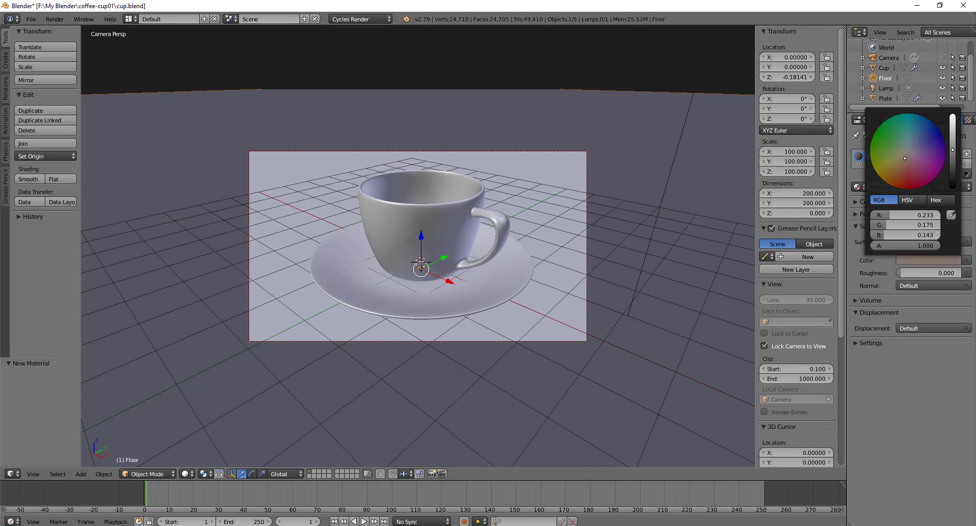
click(907, 155)
drag(953, 139, 954, 144)
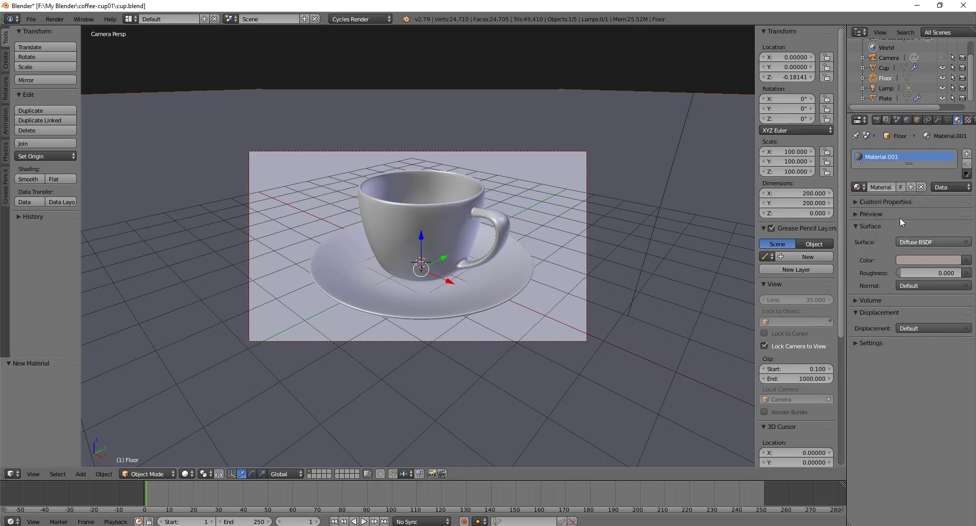
Step: Change the floor material's surface shader to Principled BSDF and preview the scene in Rendered shading
click(926, 239)
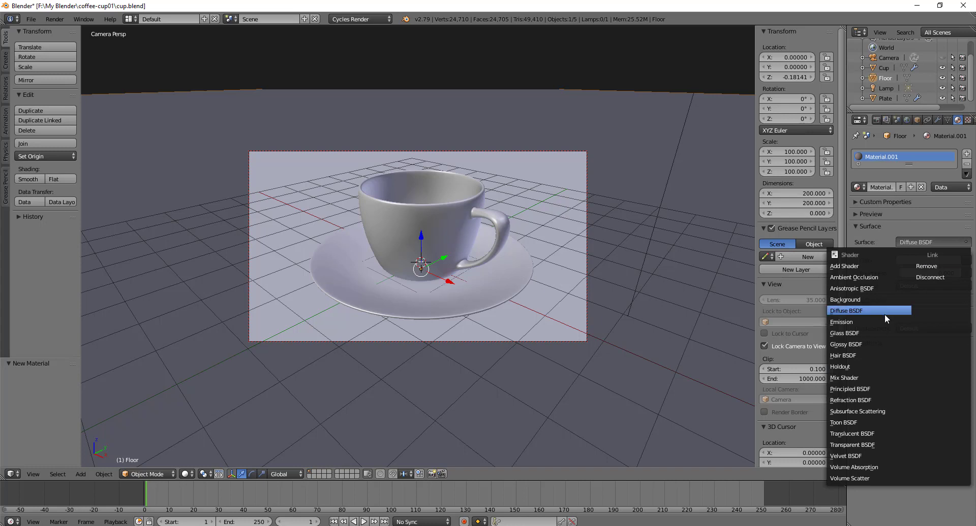
click(867, 388)
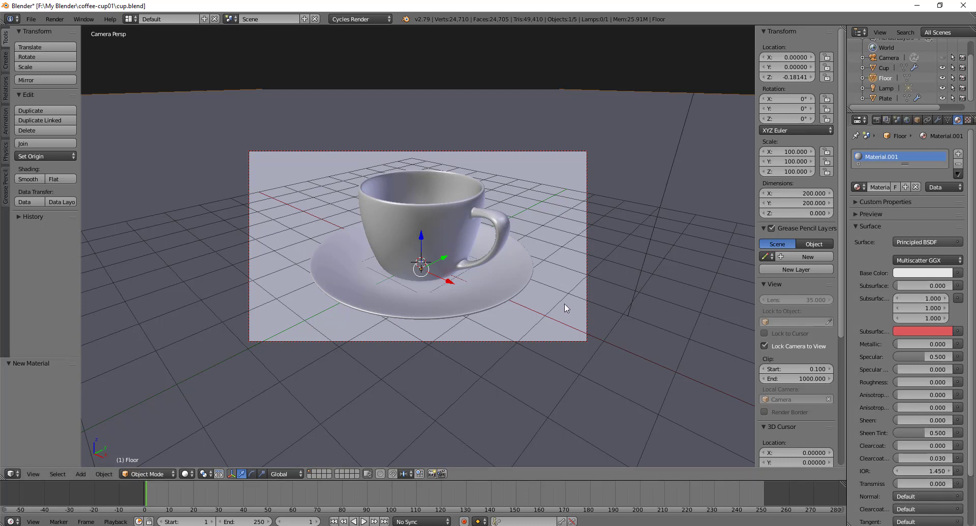
key(shift+z)
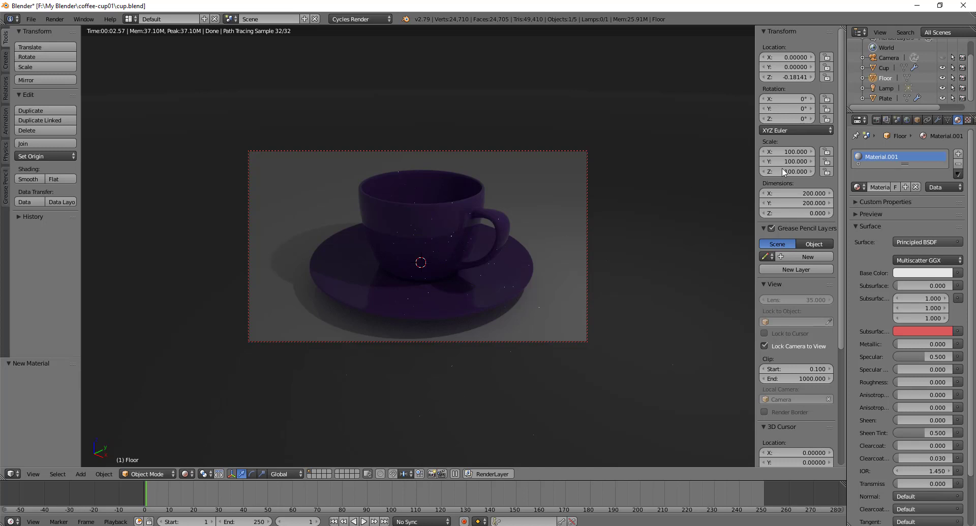
Step: Review the render dimensions, sampling and performance settings, and the render layer's denoising options
click(876, 120)
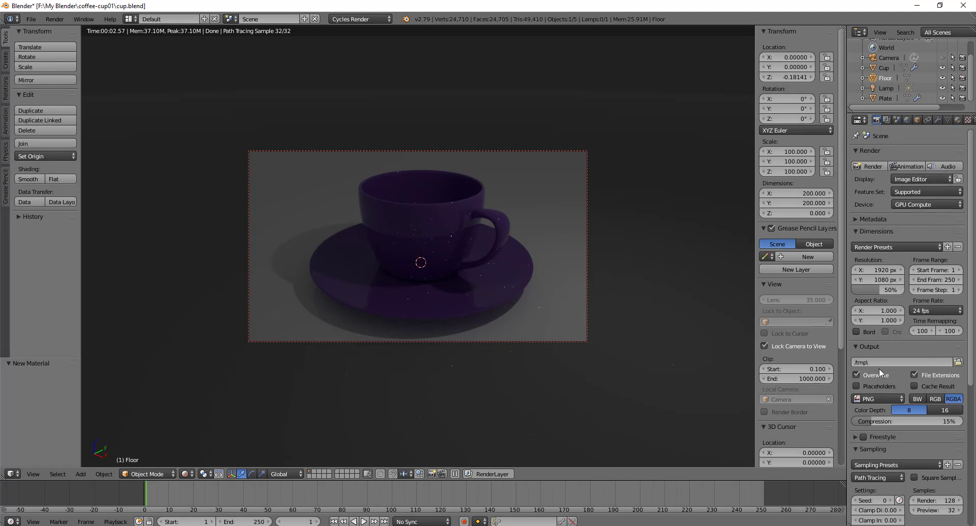
scroll(879, 368, down, 3)
scroll(879, 369, down, 8)
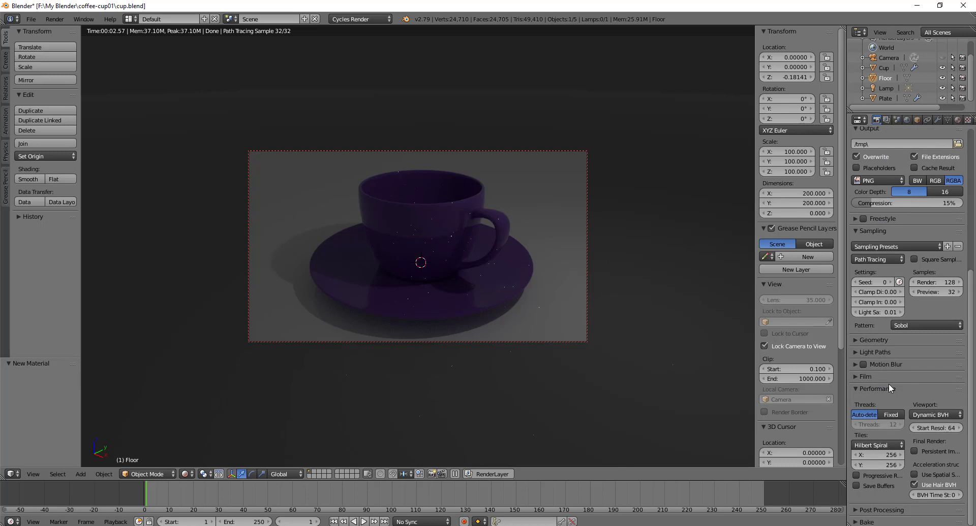
scroll(889, 386, up, 11)
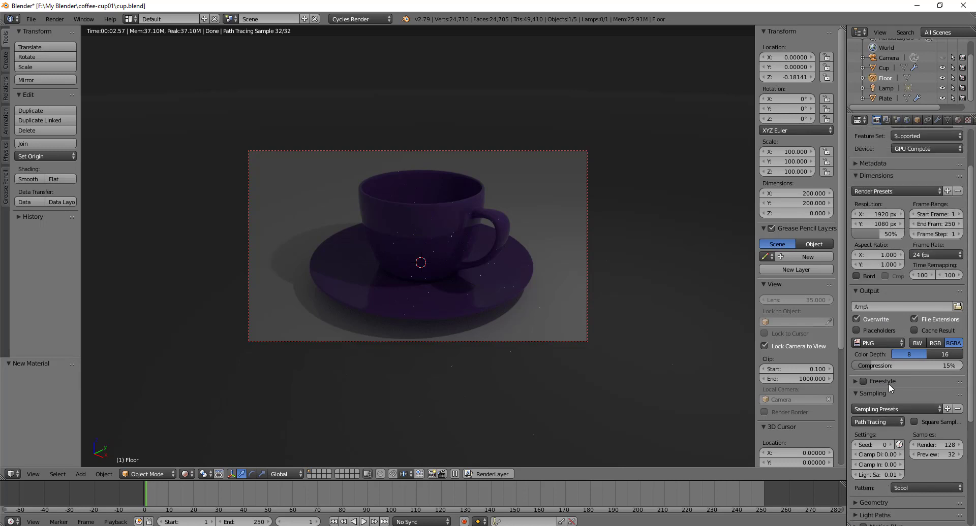
click(885, 121)
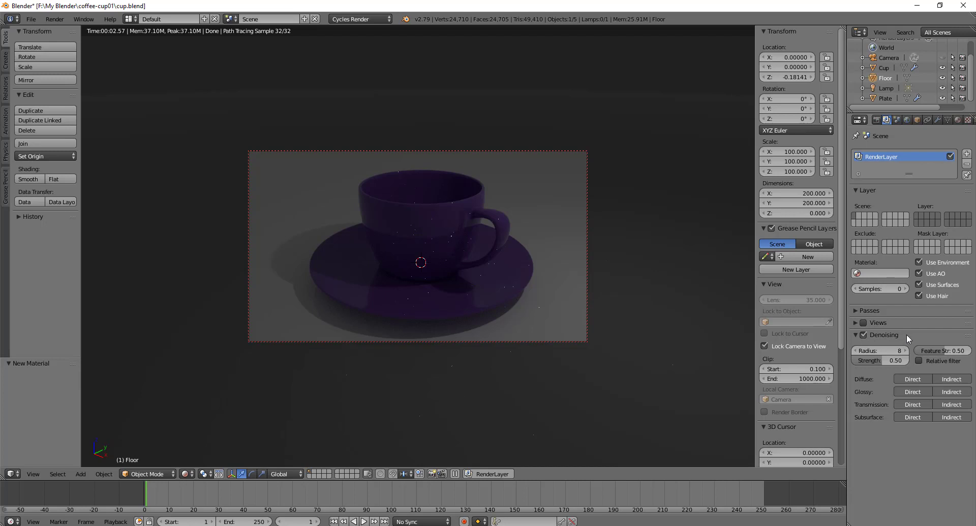
click(877, 122)
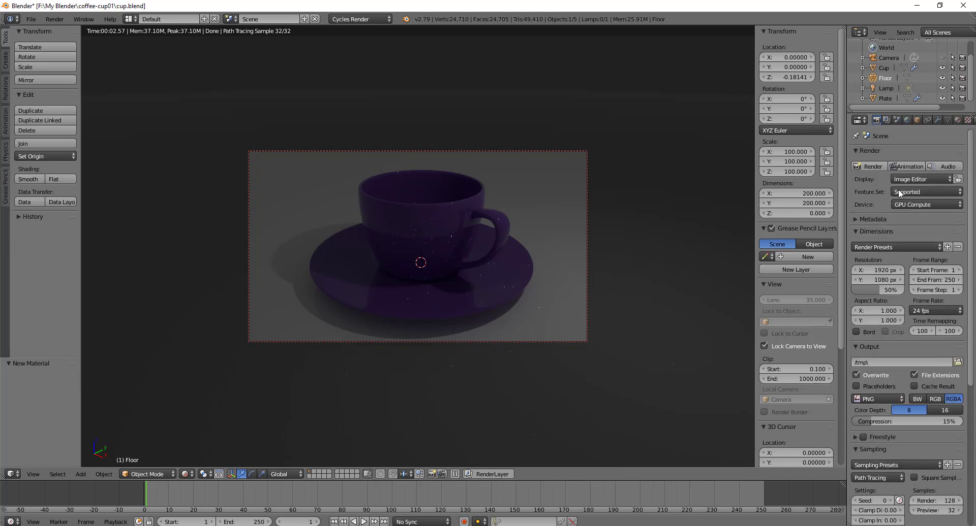
mouse_move(971, 222)
mouse_down()
mouse_move(966, 257)
mouse_move(968, 222)
mouse_up()
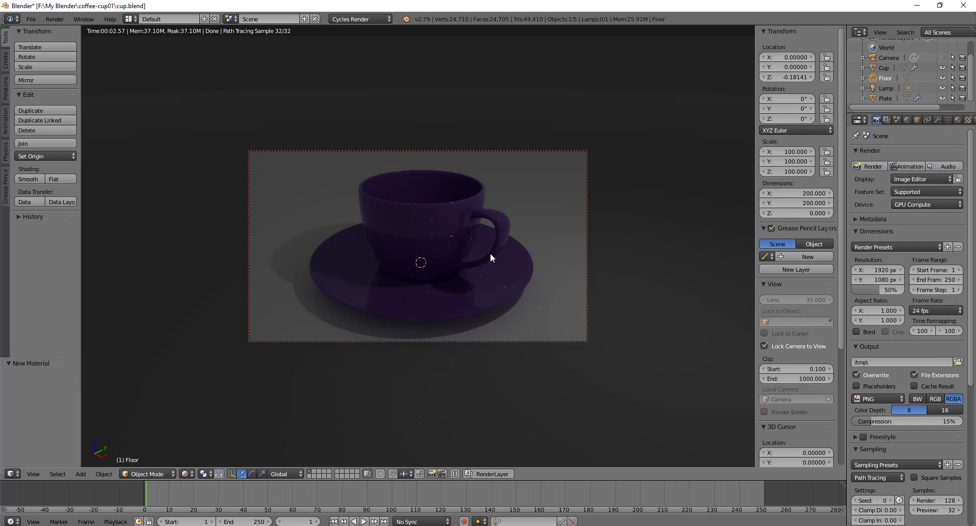
Step: Save over the current cup.blend file and save an incremented copy as cup1.blend in the same folder
key(ctrl+s)
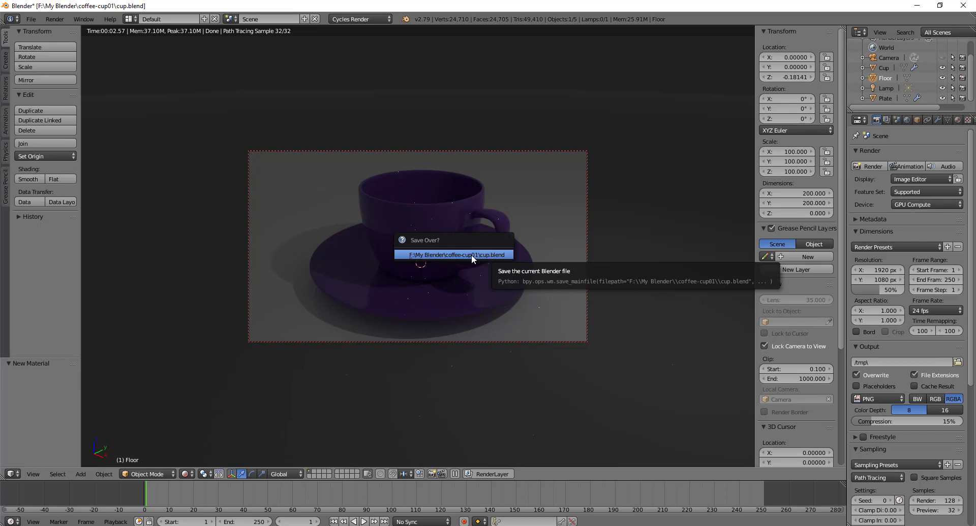
click(476, 254)
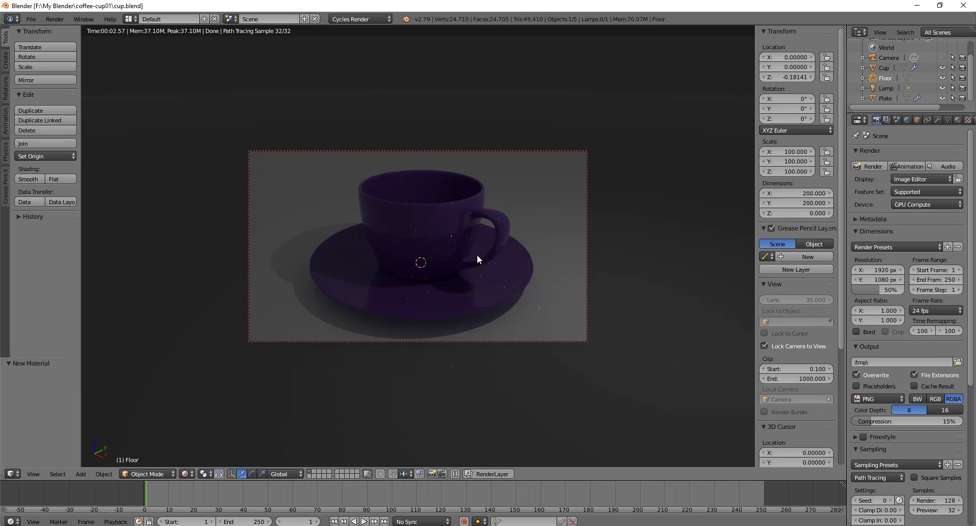
key(shift+s)
key(ctrl+shift+s)
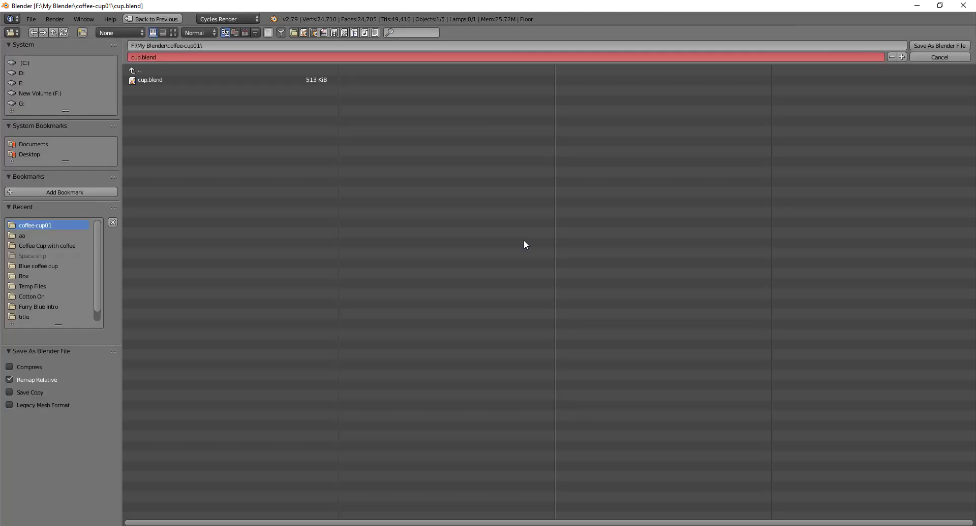
key(KP_Add)
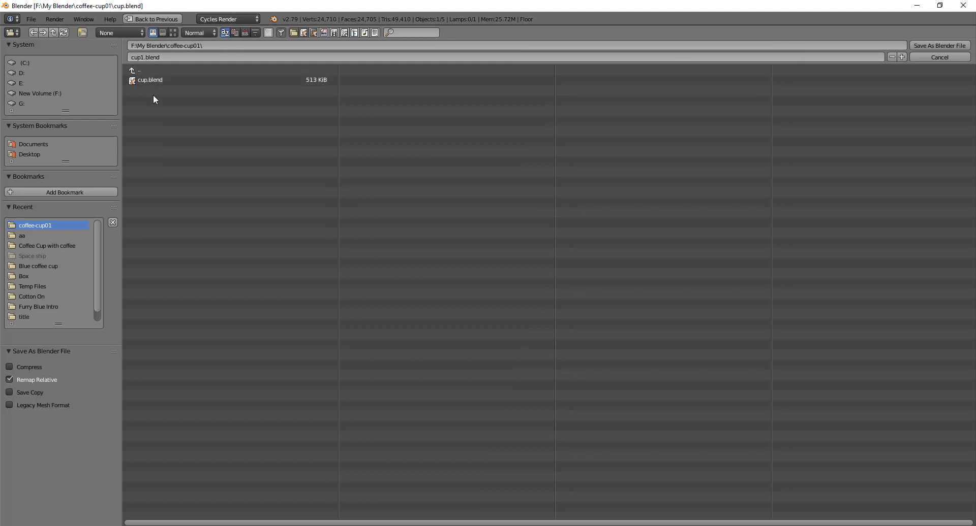
click(943, 45)
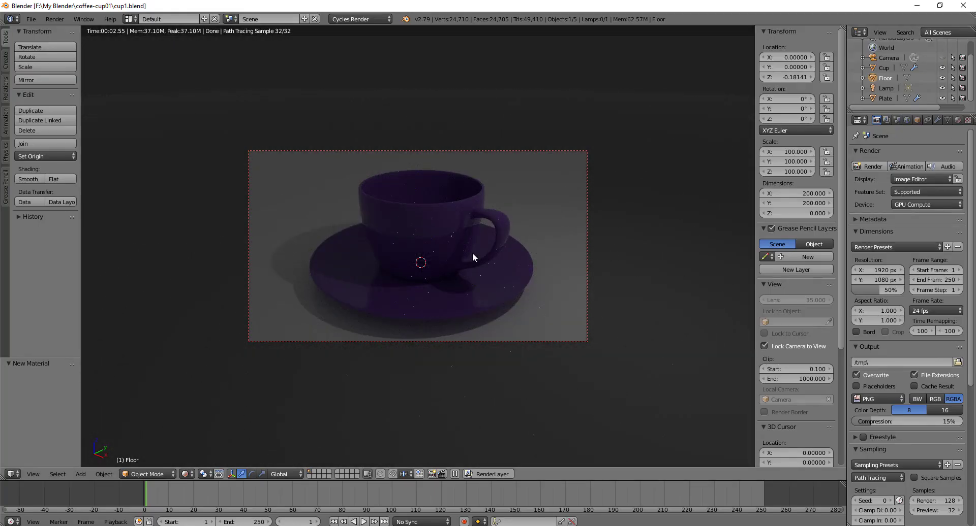
Step: Save another incremented copy of the scene as cup2.blend in the coffee-cup01 folder
key(ctrl+shift+s)
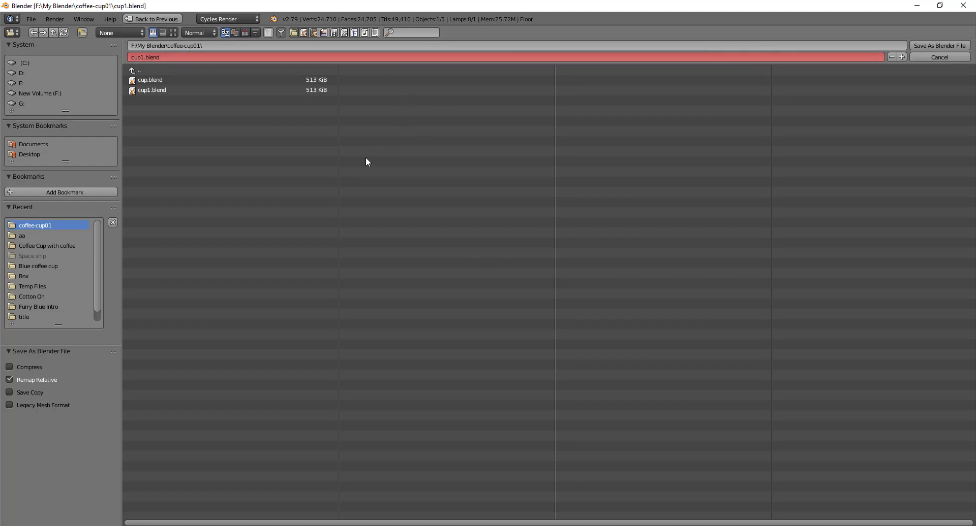
key(KP_Add)
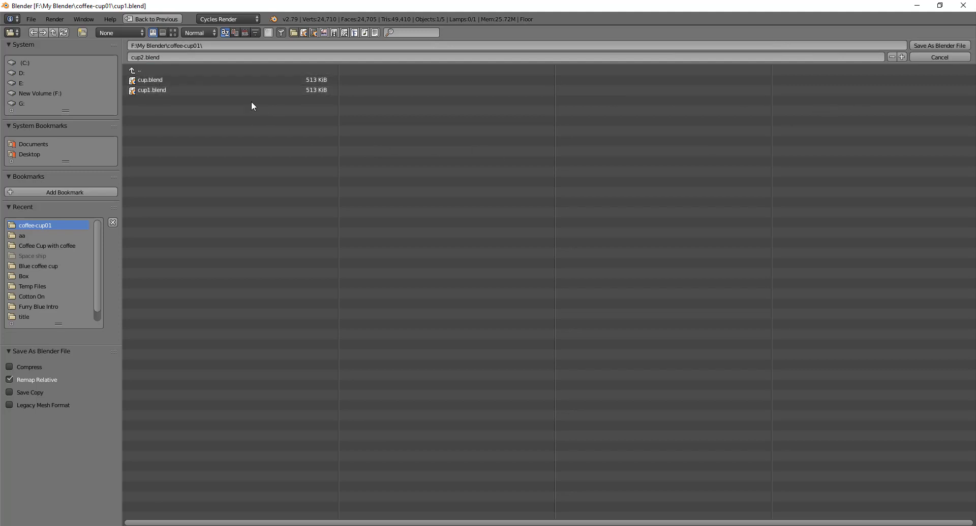
click(947, 45)
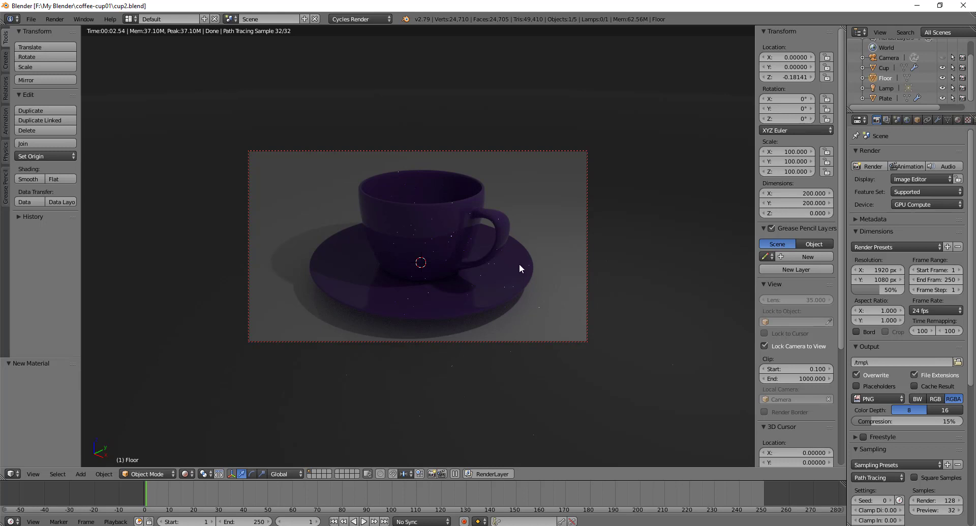
Step: Enable nodes on the lamp and give its emission a light peach color with a strength of 166.3
click(874, 89)
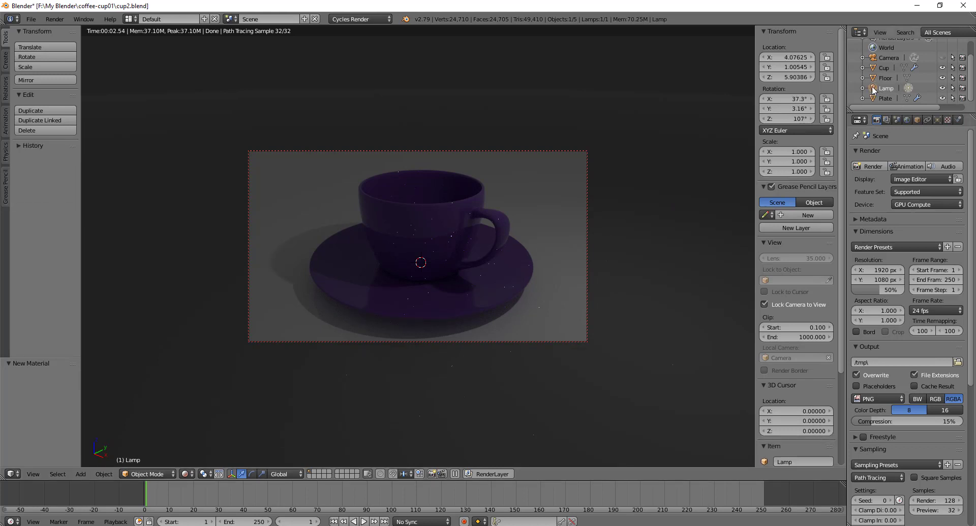
click(937, 121)
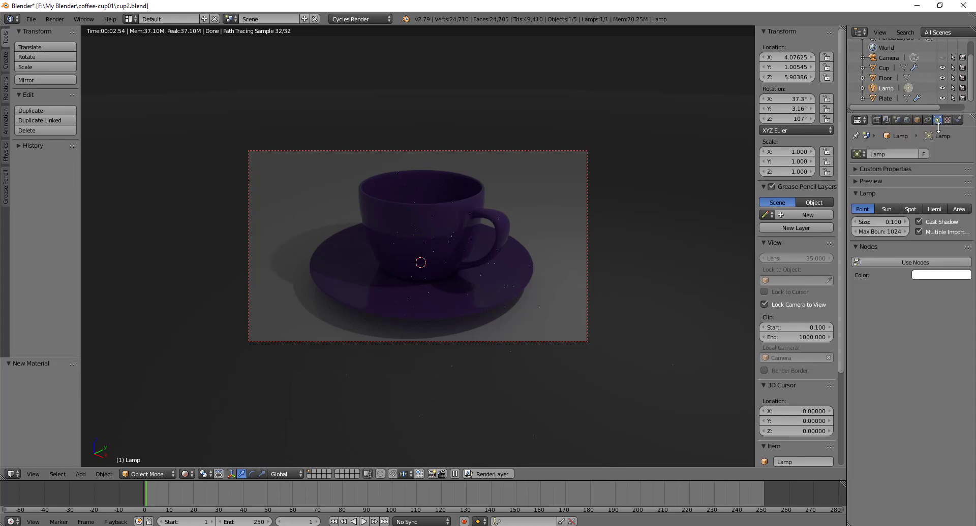
click(904, 263)
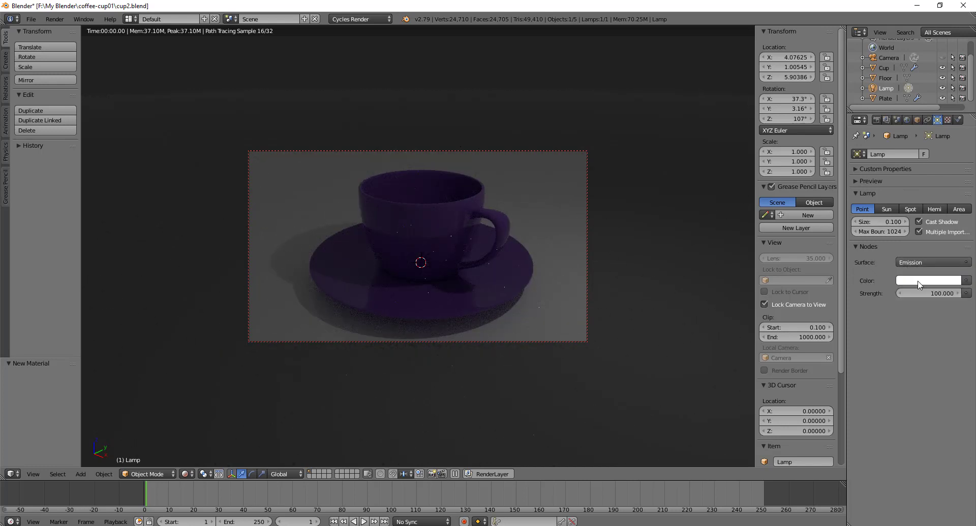
click(934, 281)
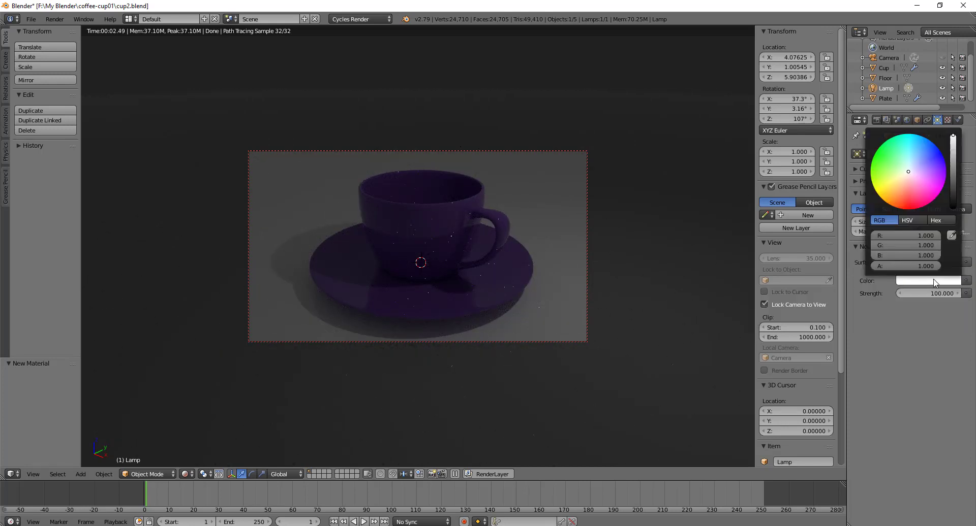
click(907, 189)
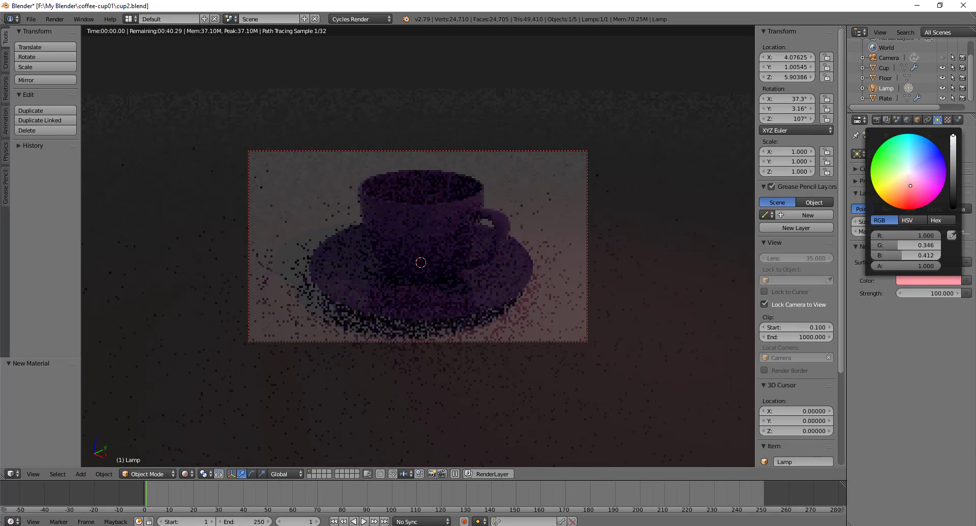
click(914, 180)
drag(913, 180, 904, 183)
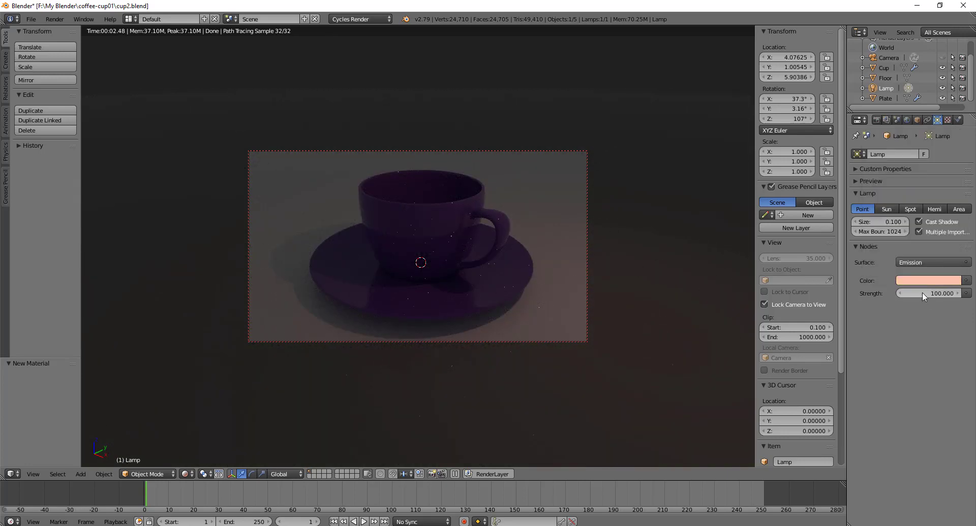
drag(922, 292, 975, 291)
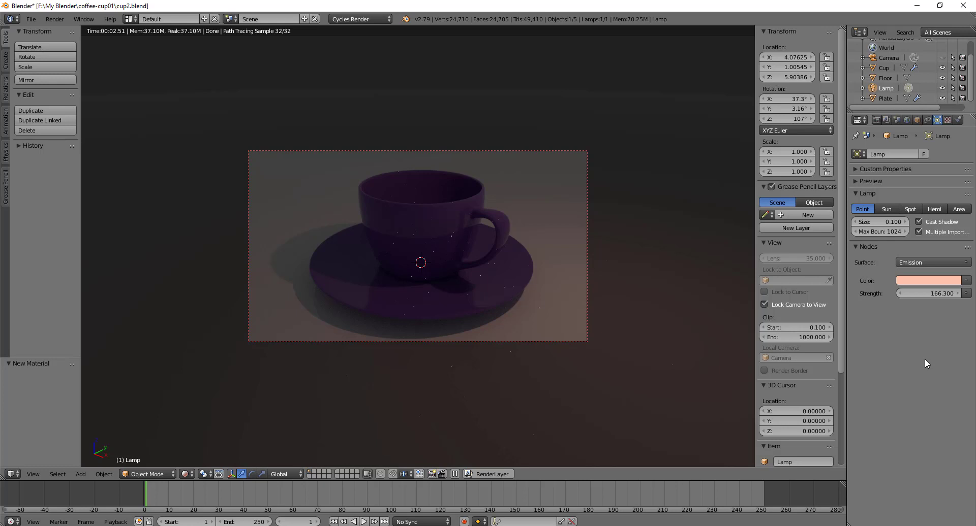
Step: Enable nodes for the world surface and brighten its background color to a lighter grey
click(896, 119)
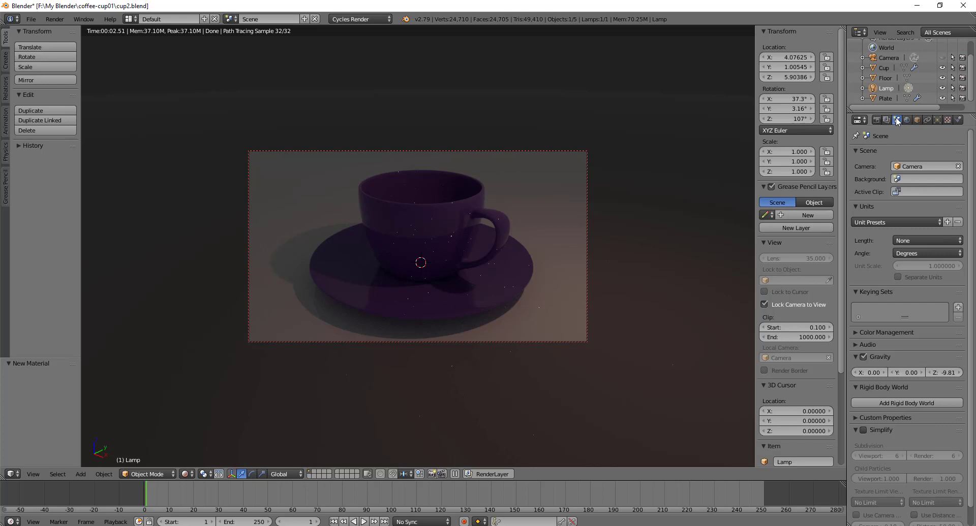
click(907, 120)
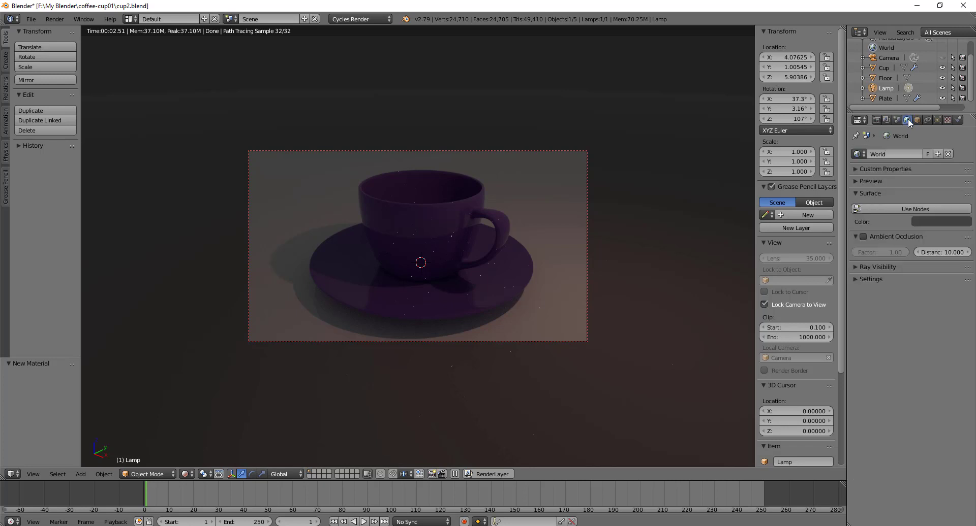
click(914, 210)
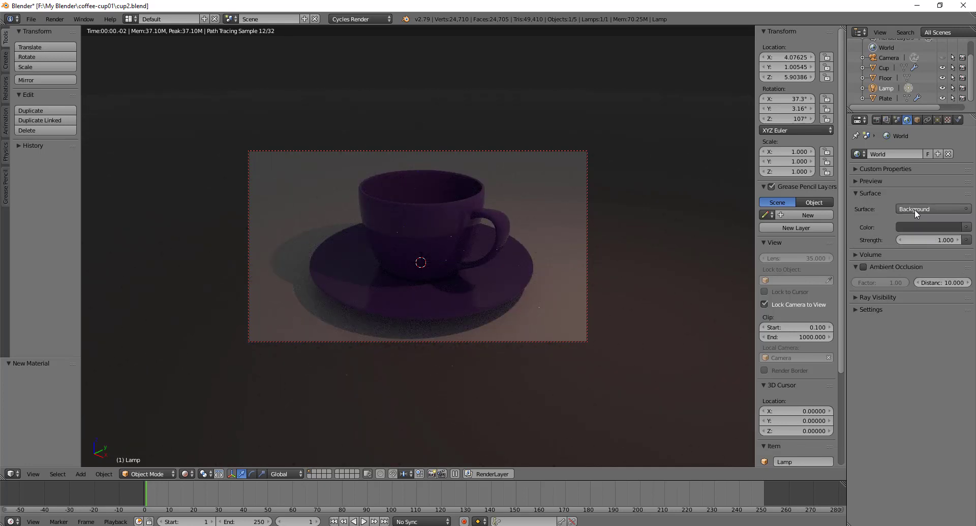
click(934, 227)
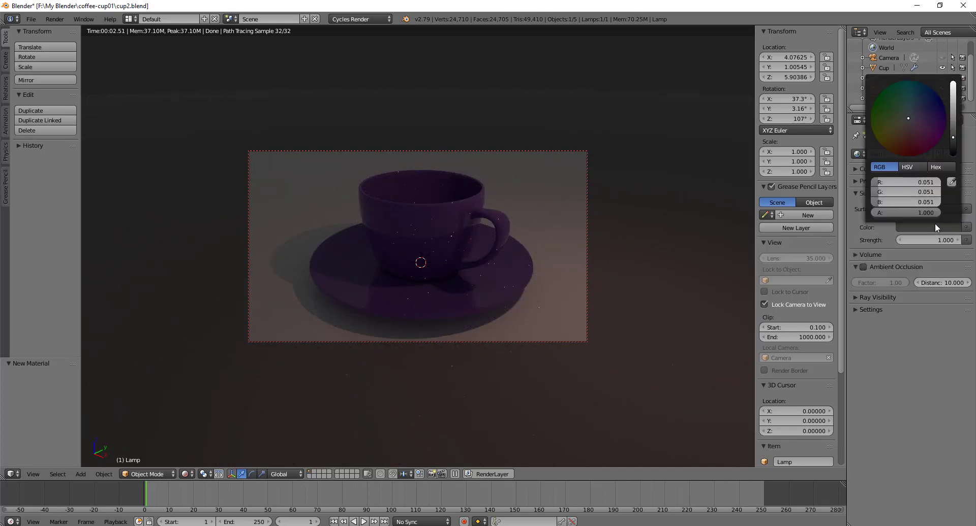
drag(952, 135, 952, 117)
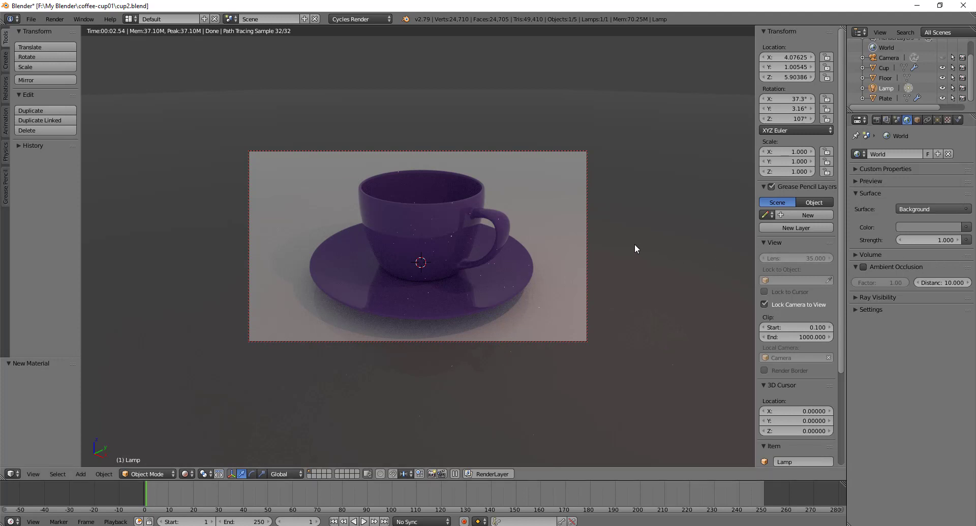
Step: Set the render resolution scale to 100% and the render samples to 2000
click(876, 120)
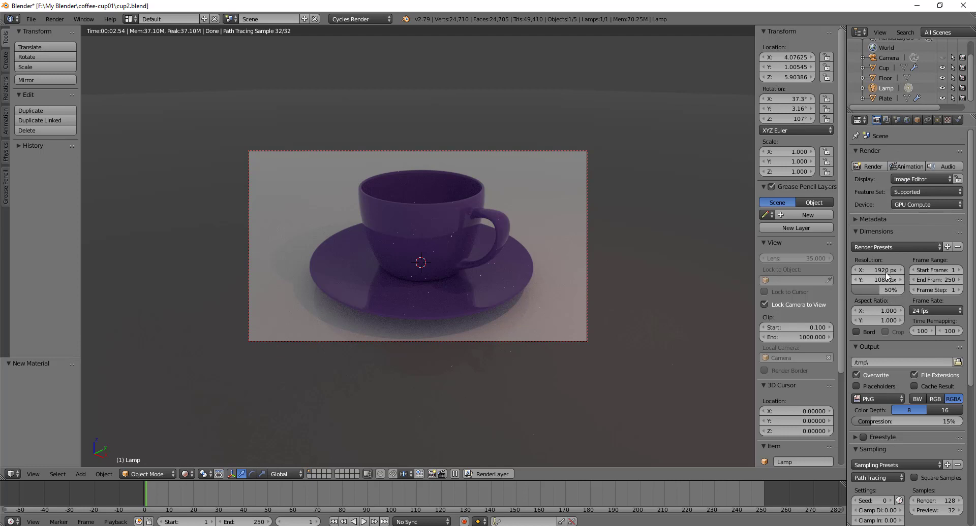
drag(878, 292, 972, 344)
scroll(972, 285, down, 2)
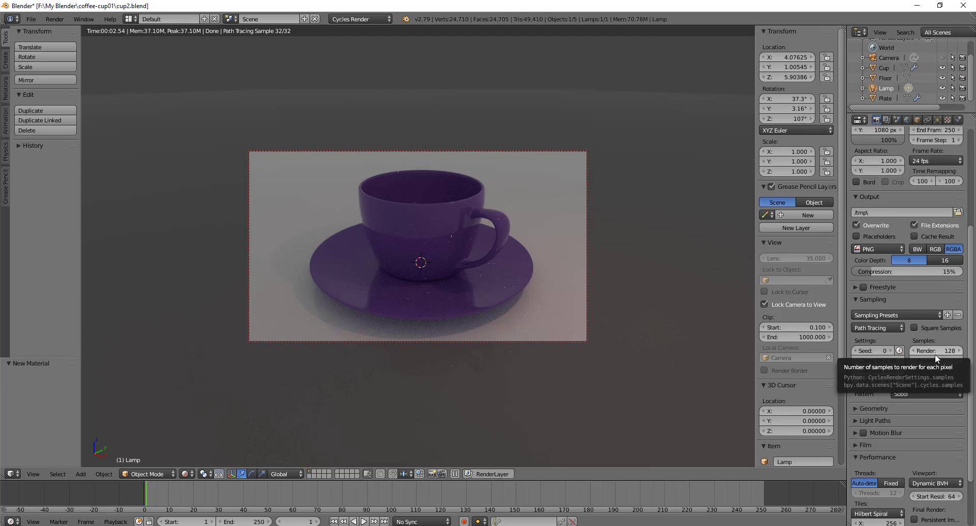
click(936, 356)
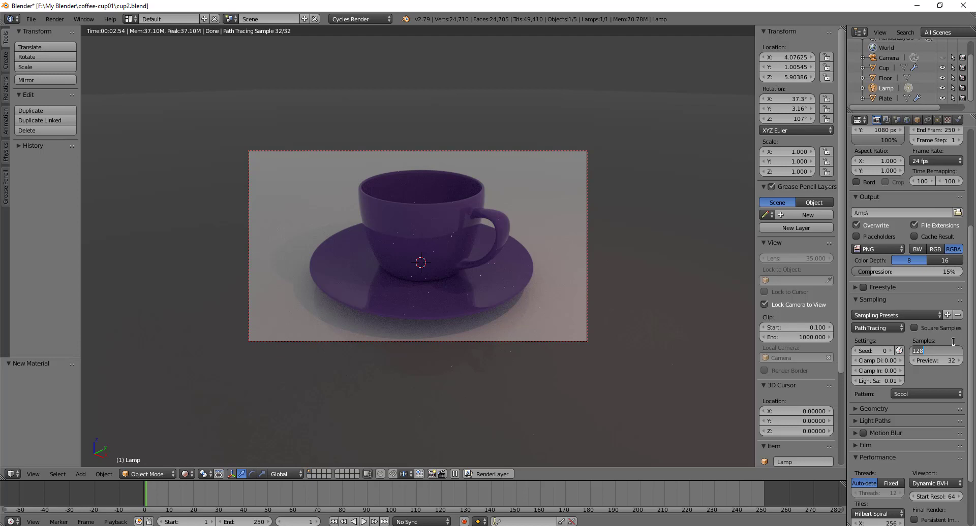
text(2000)
key(Return)
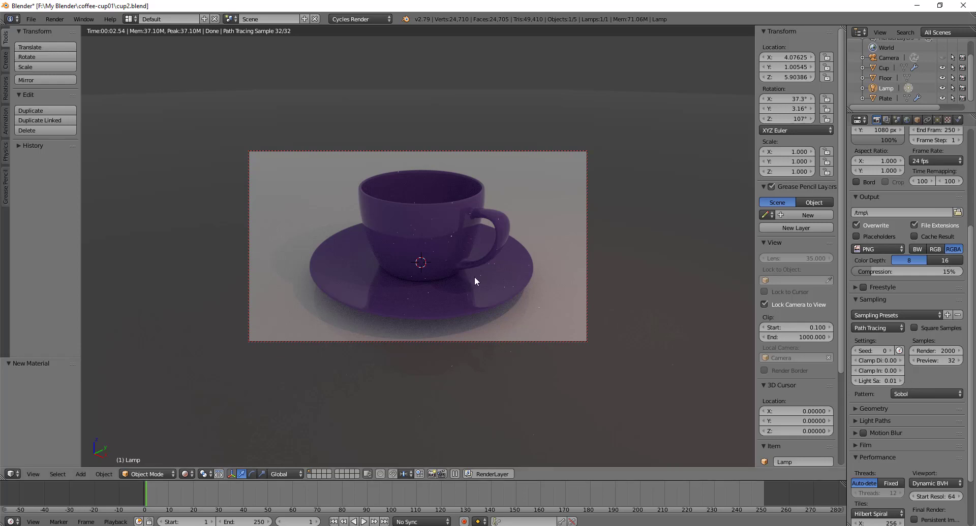
Step: Render the camera view of the cup and saucer and inspect the resulting image
scroll(481, 279, up, 1)
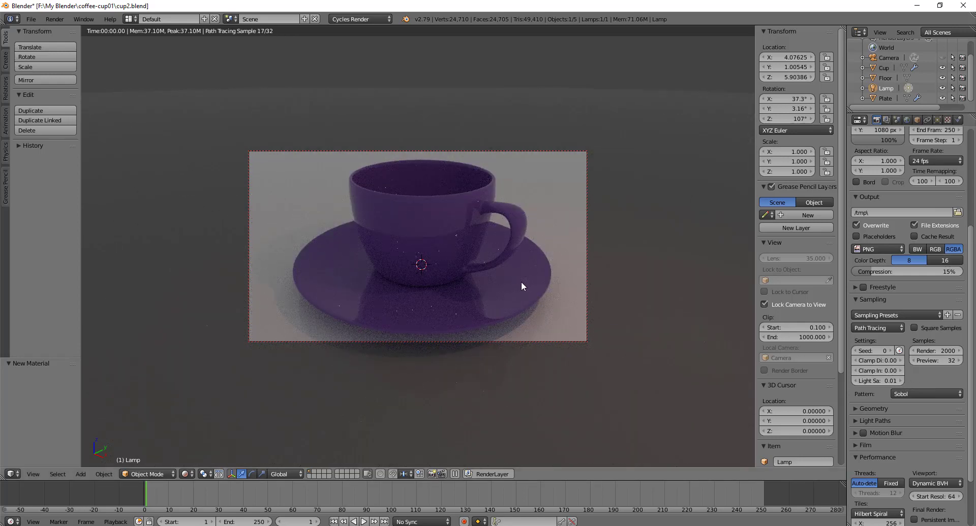
scroll(520, 282, down, 1)
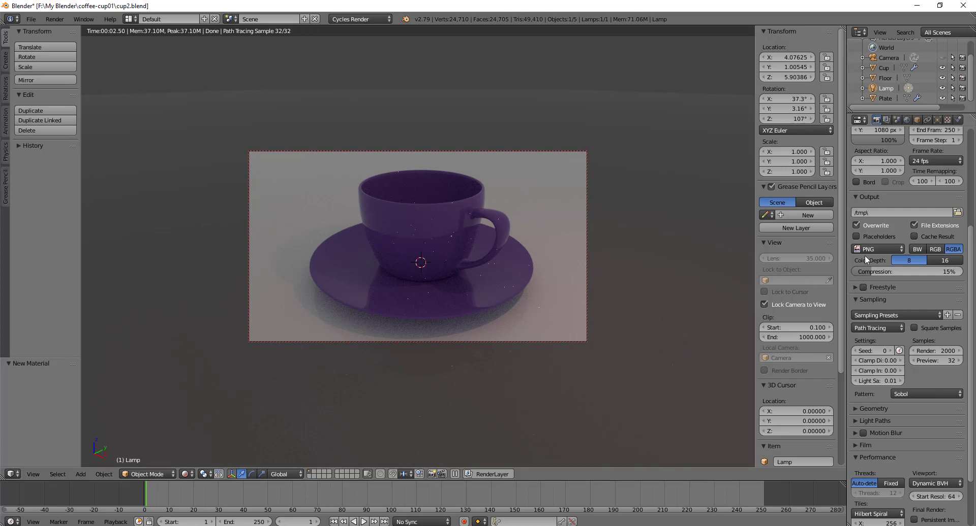
scroll(901, 274, up, 5)
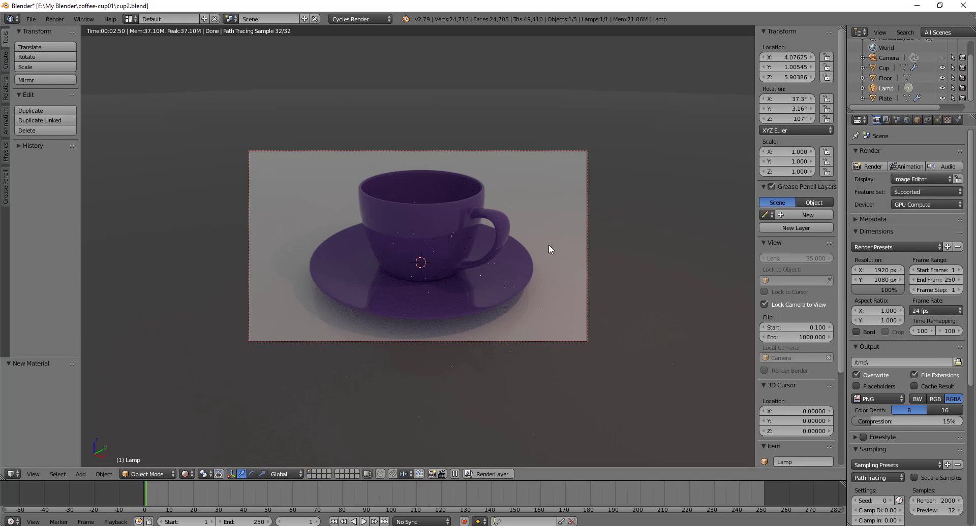
key(F12)
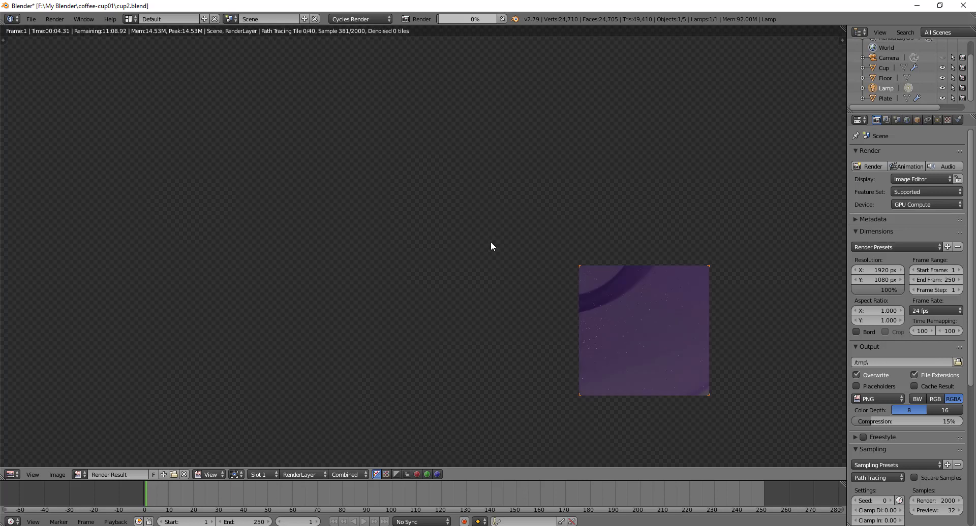
scroll(490, 242, down, 6)
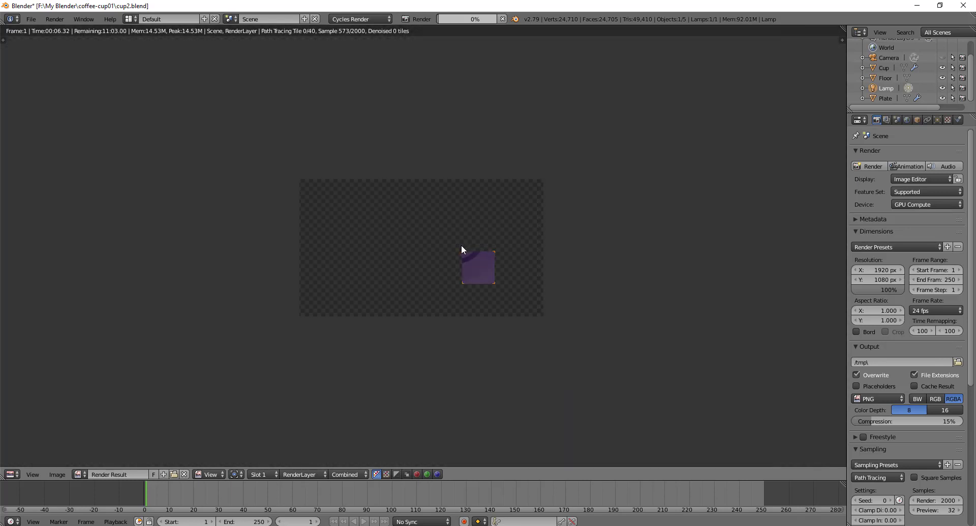
scroll(461, 245, up, 4)
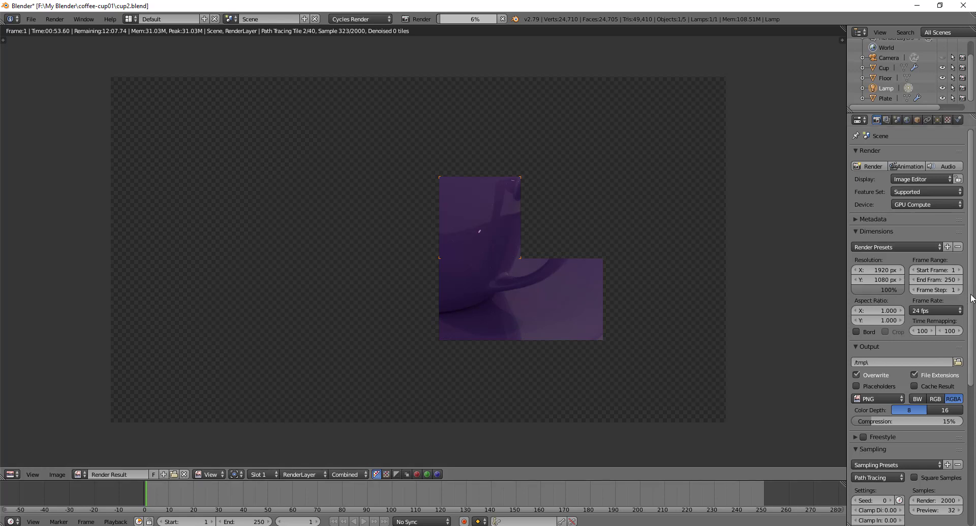
scroll(972, 299, down, 5)
scroll(973, 431, down, 6)
scroll(971, 356, up, 3)
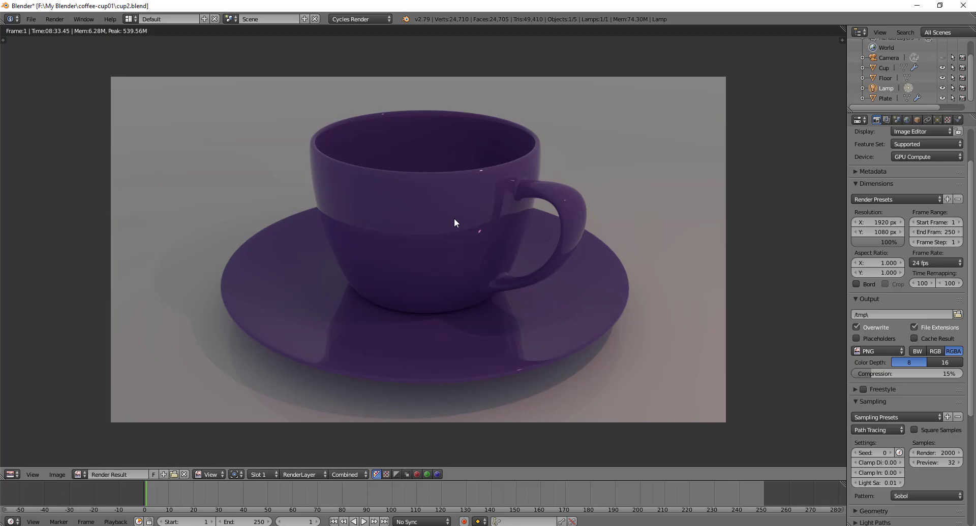
Step: Save the rendered image as Coffee_Cup.png in the coffee-cup01 folder, using the PNG file format
key(F3)
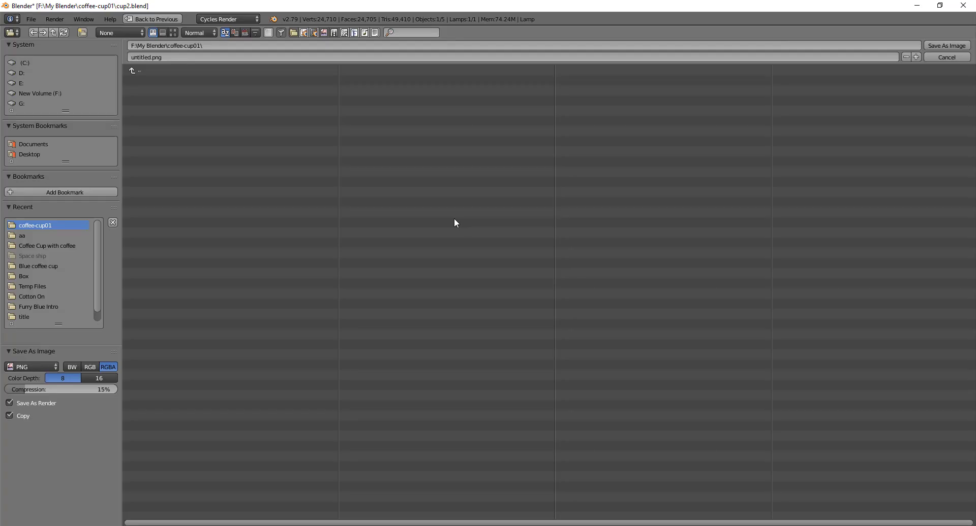
click(170, 57)
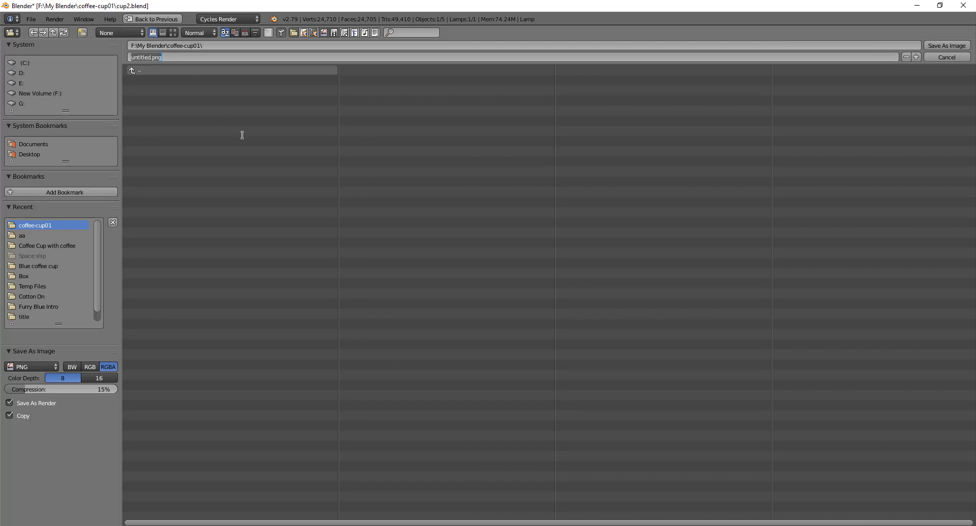
text(coffee_Cup)
click(38, 366)
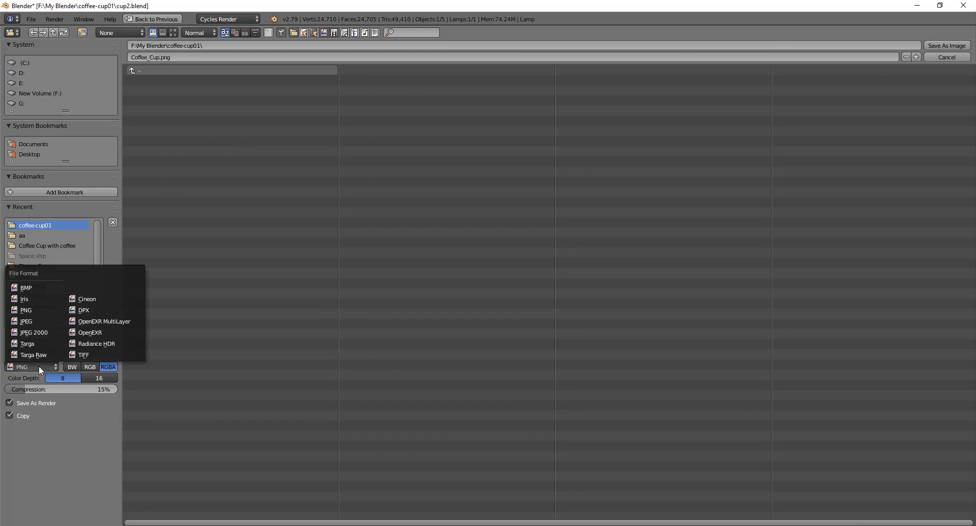
click(35, 310)
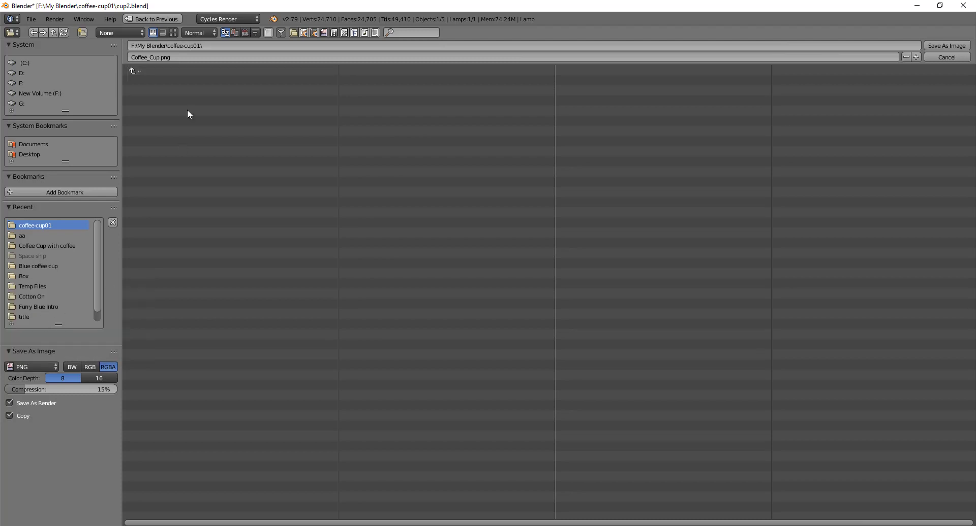
click(191, 56)
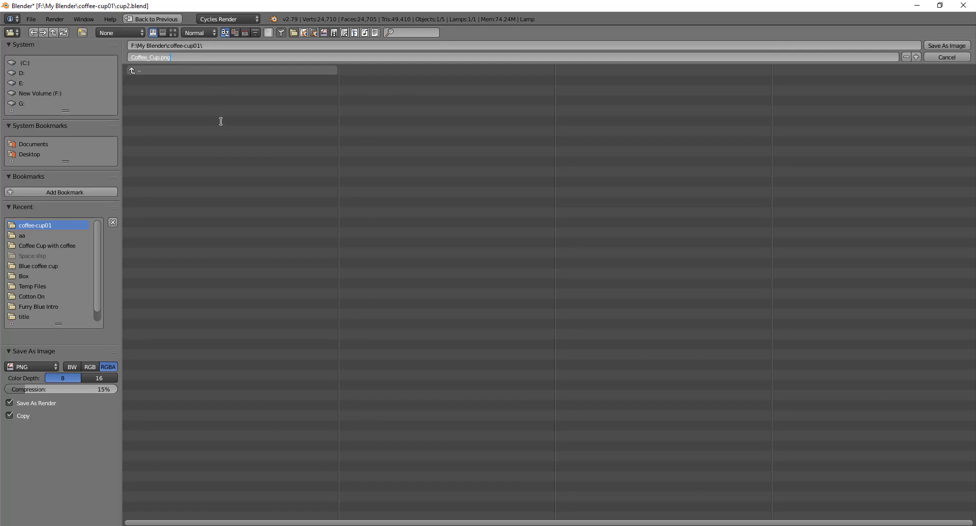
key(Return)
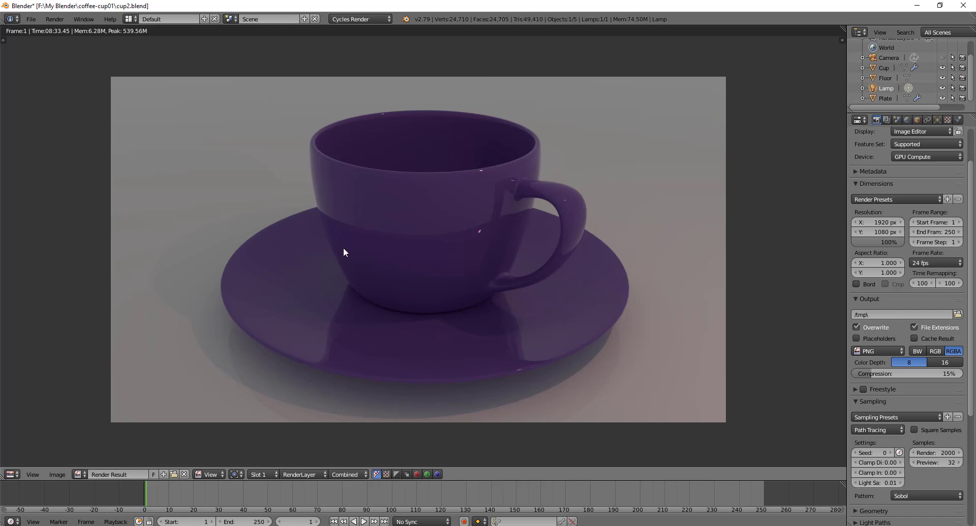
Step: Close the render result, switch the 3D view to solid shading outside the camera view, and select the cup
key(Escape)
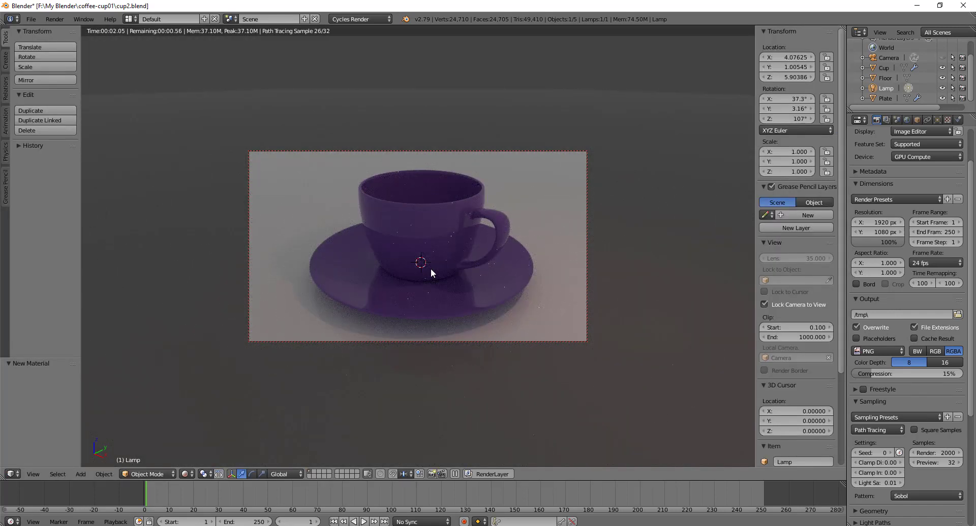
key(shift+z)
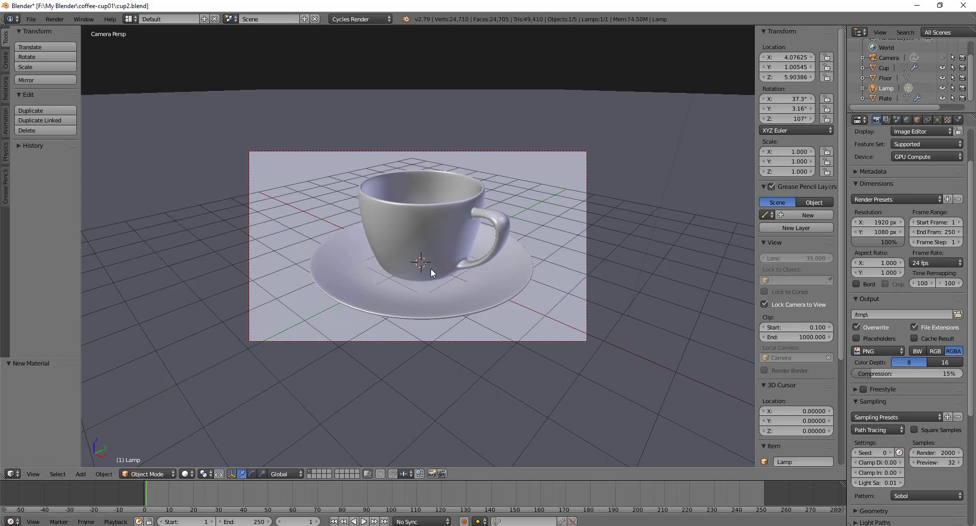
key(KP_0)
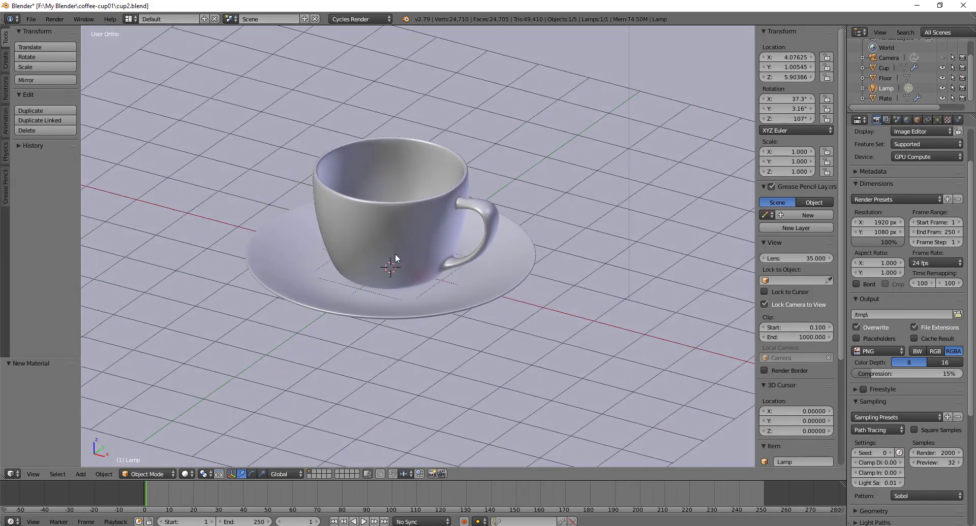
middle_drag(394, 254, 419, 264)
right_click(421, 266)
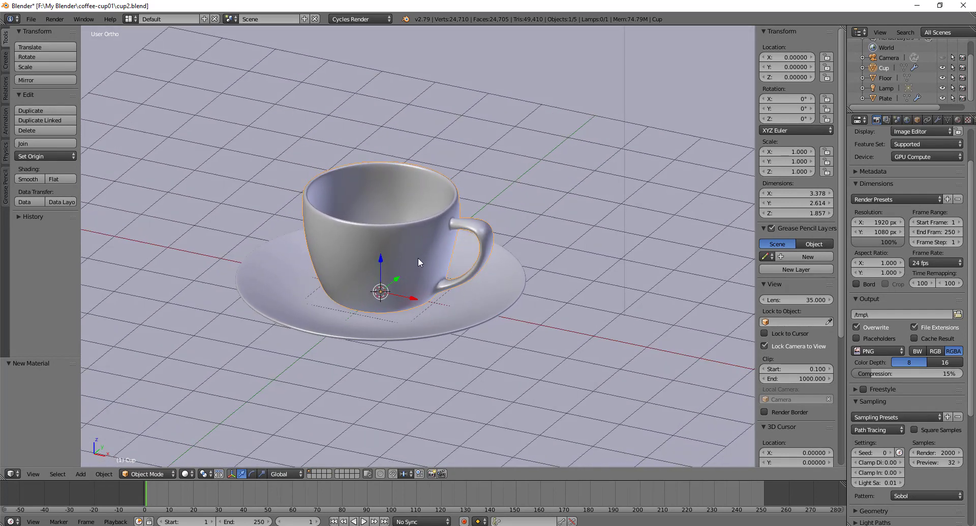